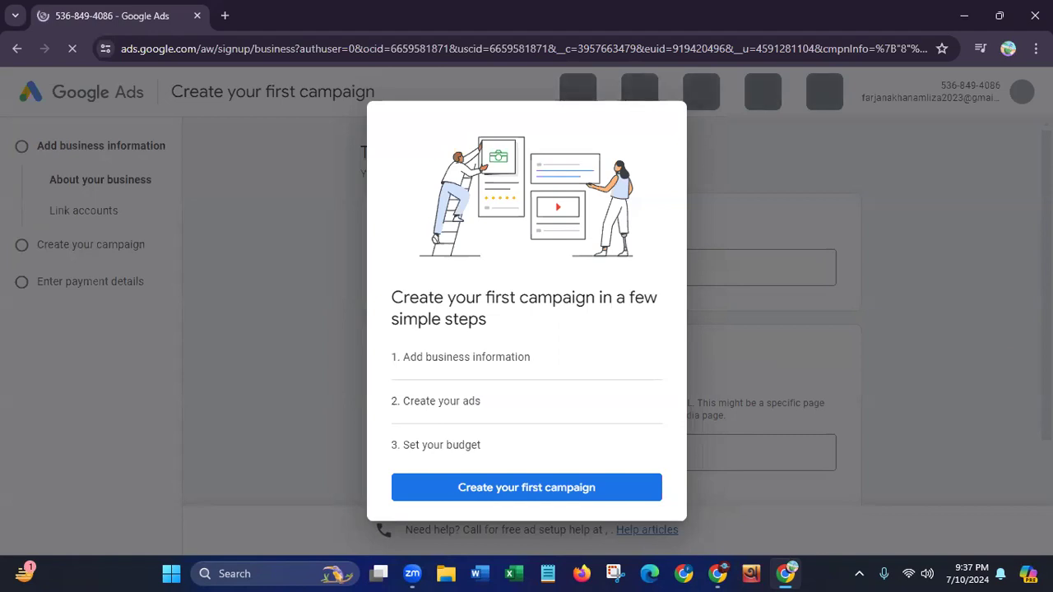
Dismiss the campaign introduction and enter Fafah Cosmetics as the business name
left_click(900, 218)
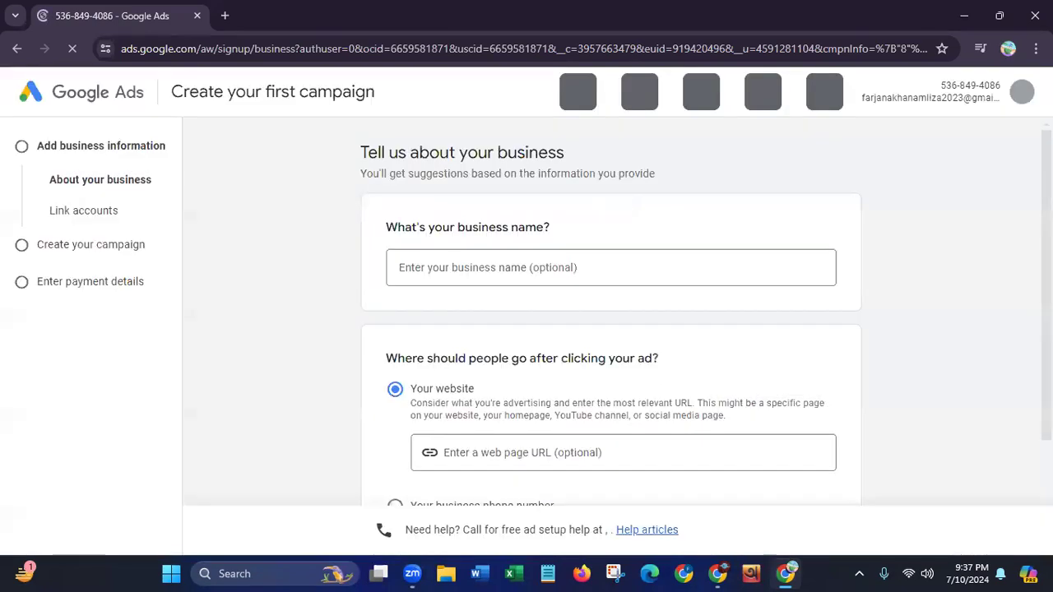
left_click(14, 51)
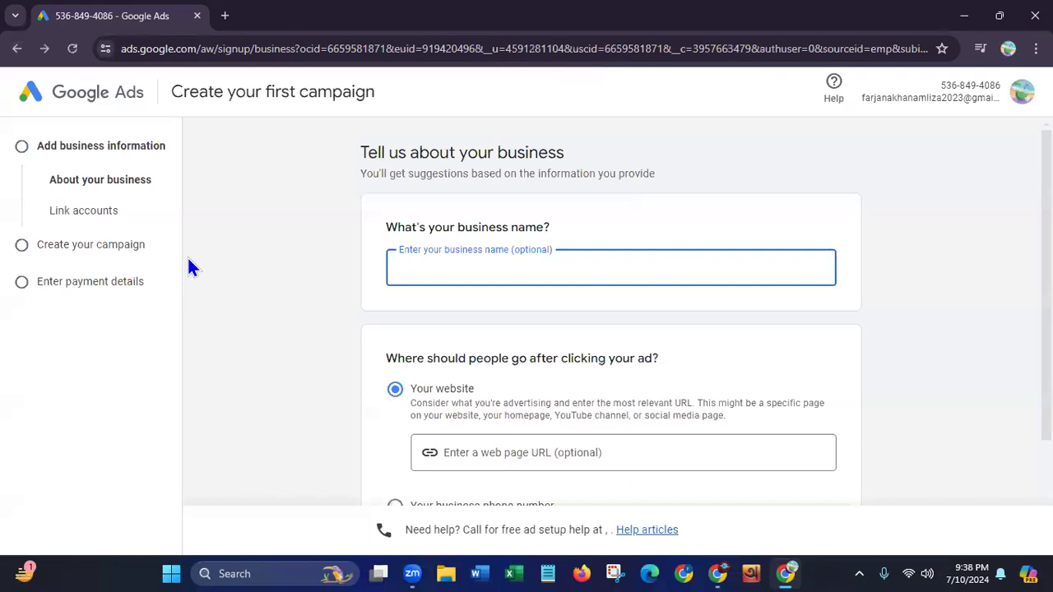
left_click(377, 164)
left_click_drag(370, 156, 628, 163)
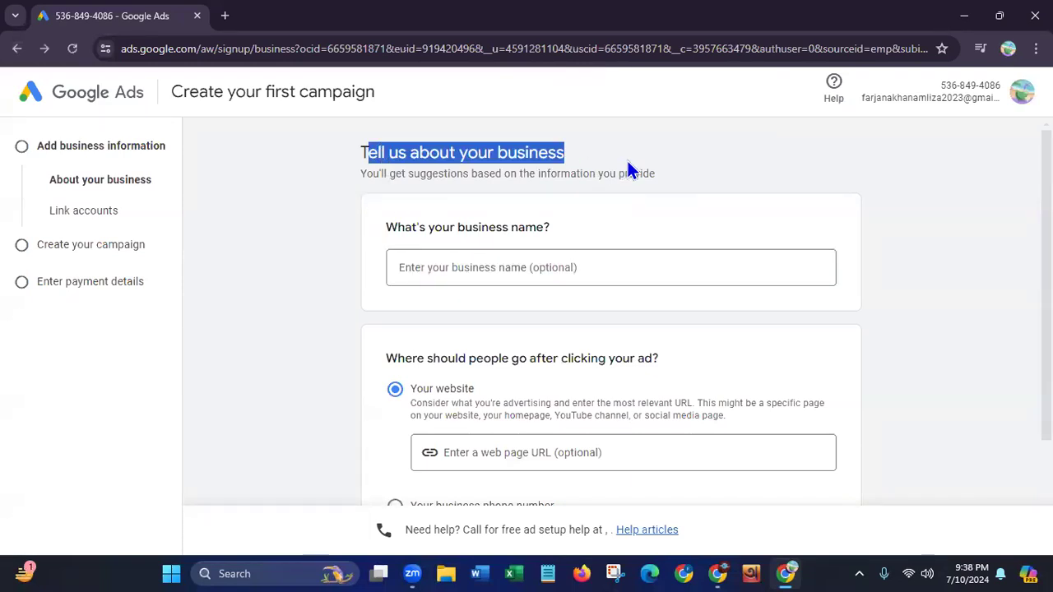
left_click(467, 271)
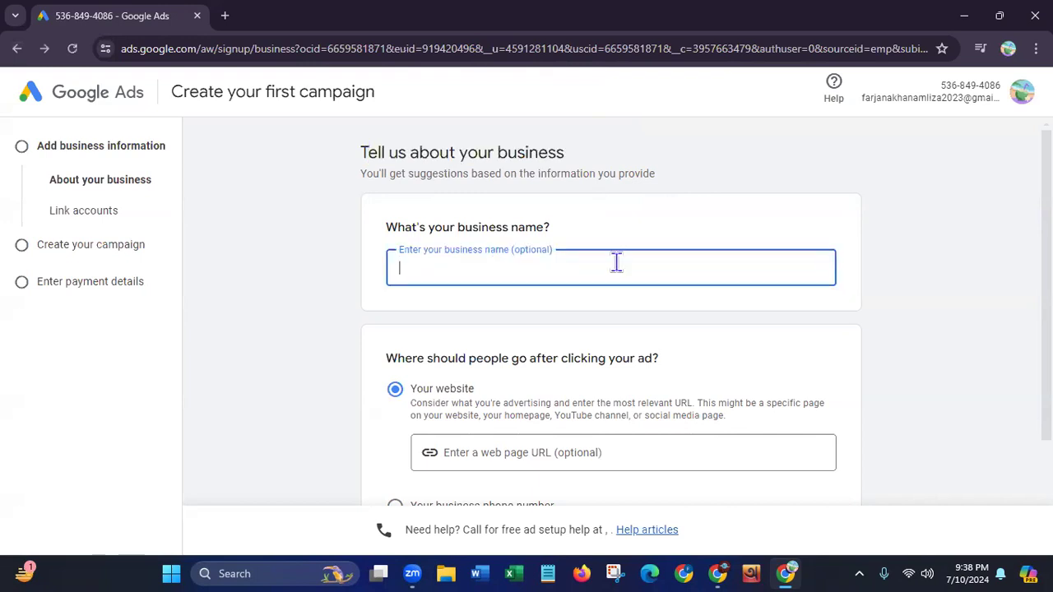
scroll(740, 210, "down", 1)
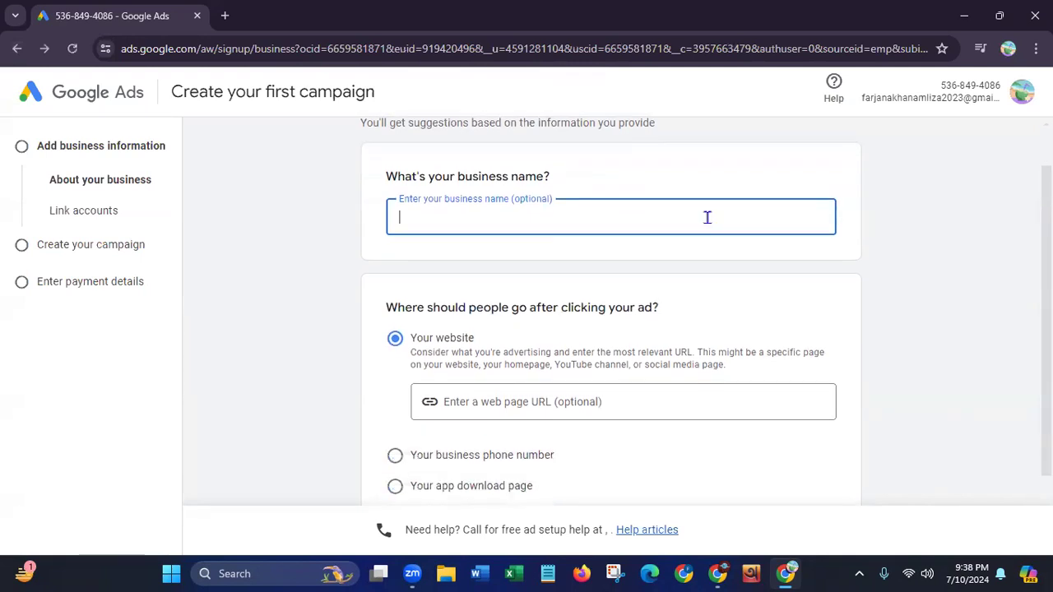
type("Fafah Cosmetics")
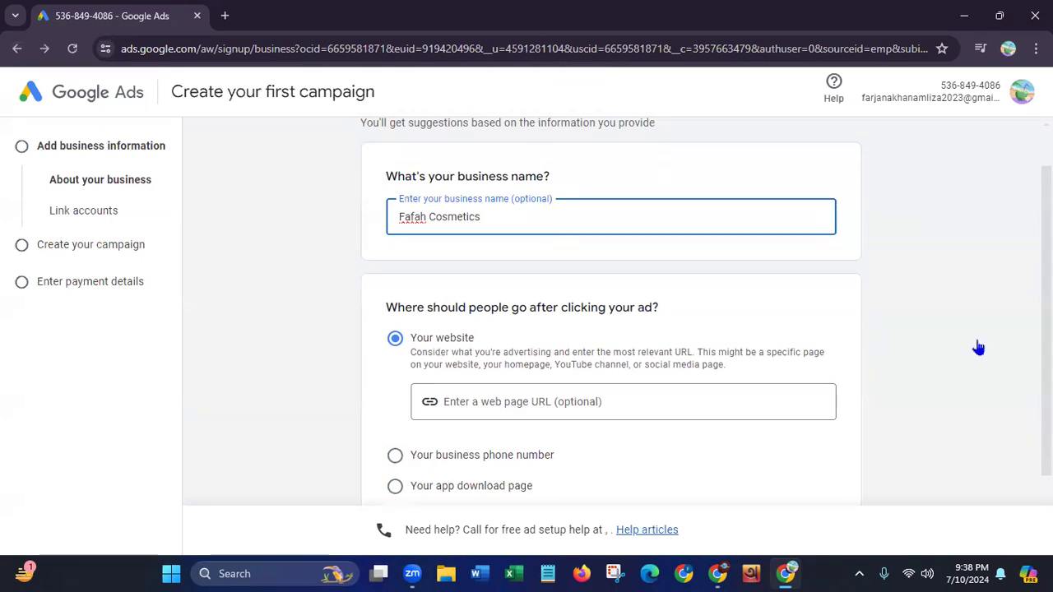
scroll(611, 310, "down", 1)
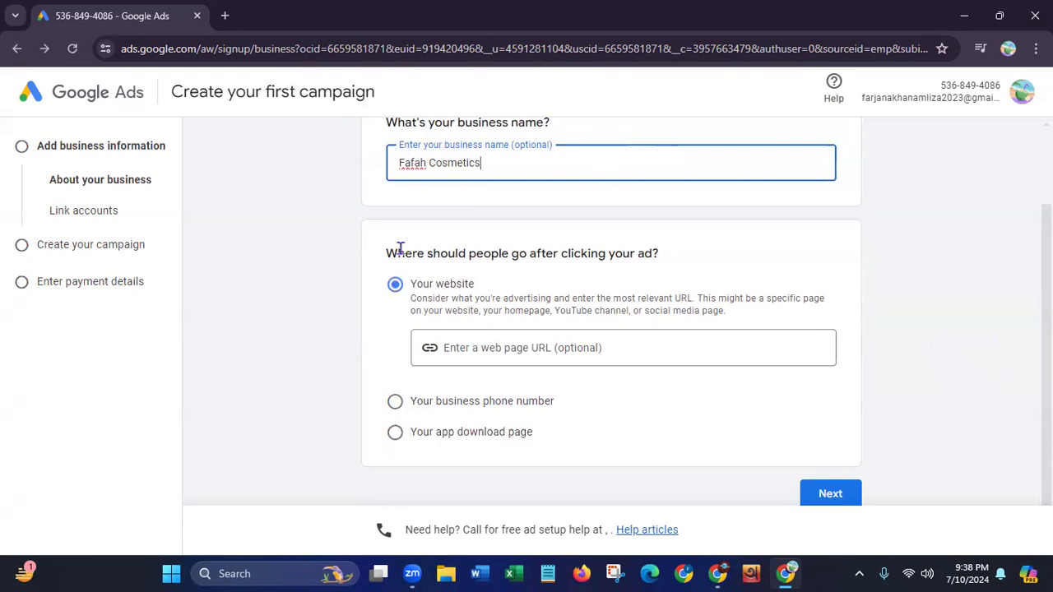
left_click_drag(387, 252, 673, 261)
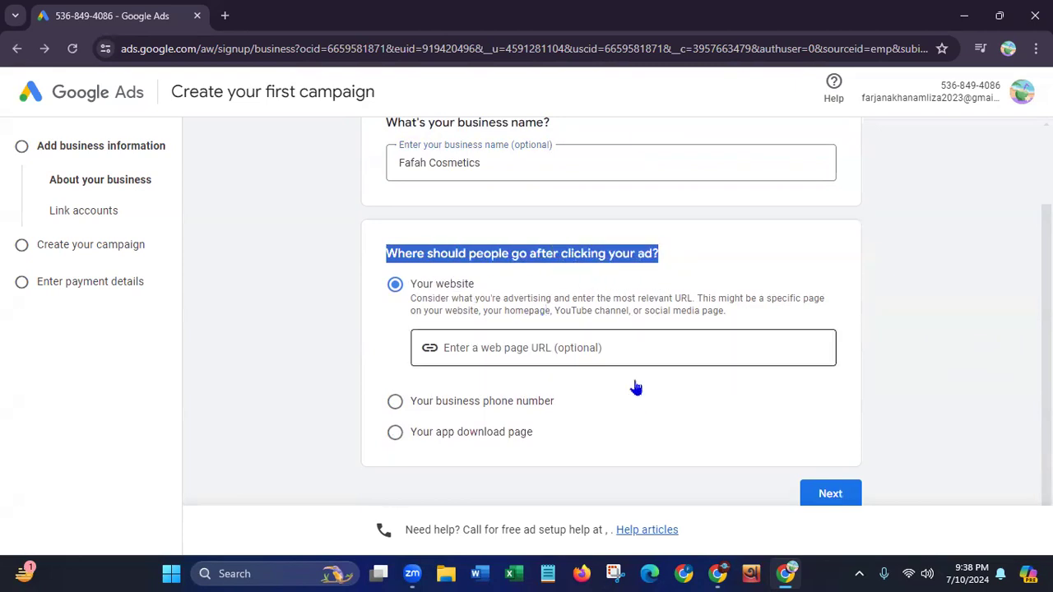
left_click(540, 345)
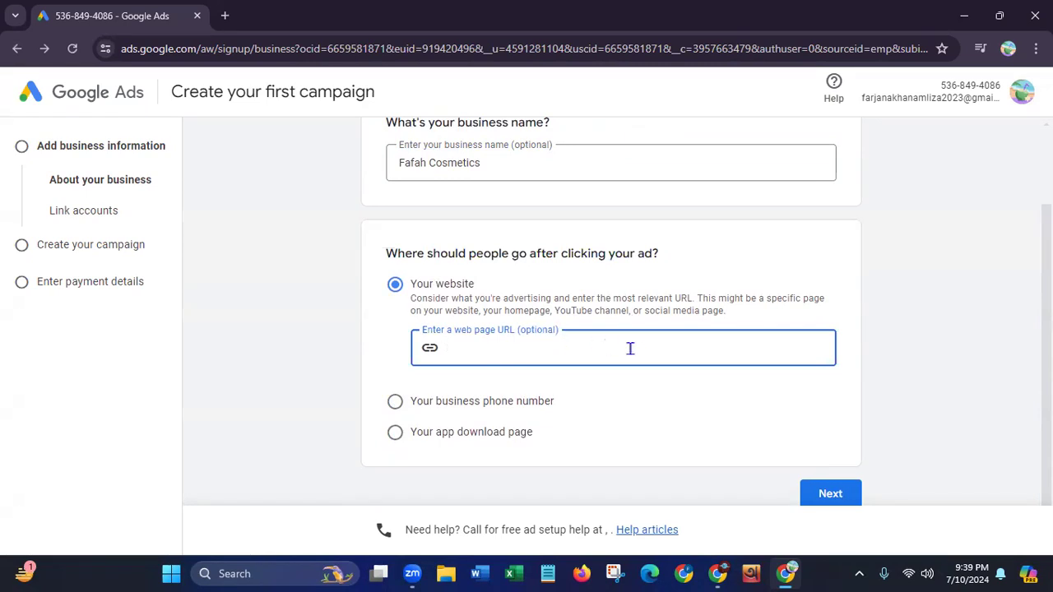
type("www.fafahcosmetics.com")
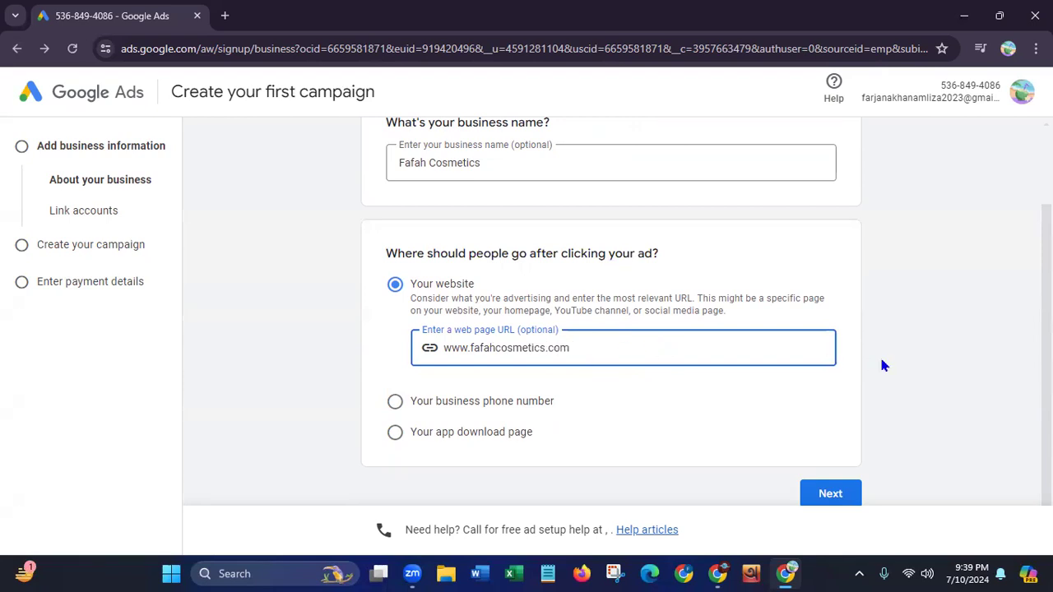
scroll(706, 312, "down", 1)
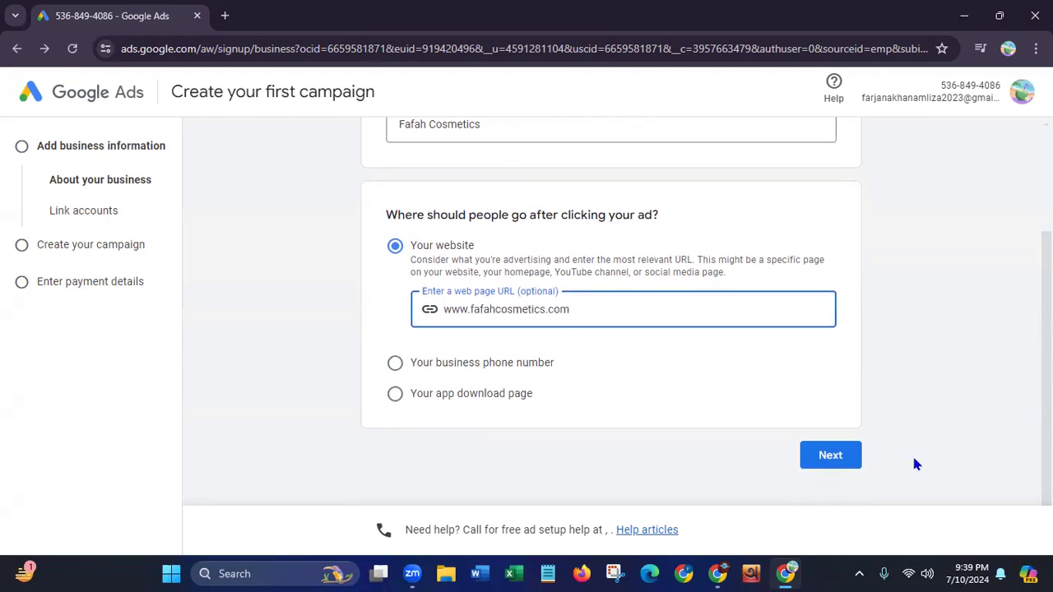
left_click(831, 456)
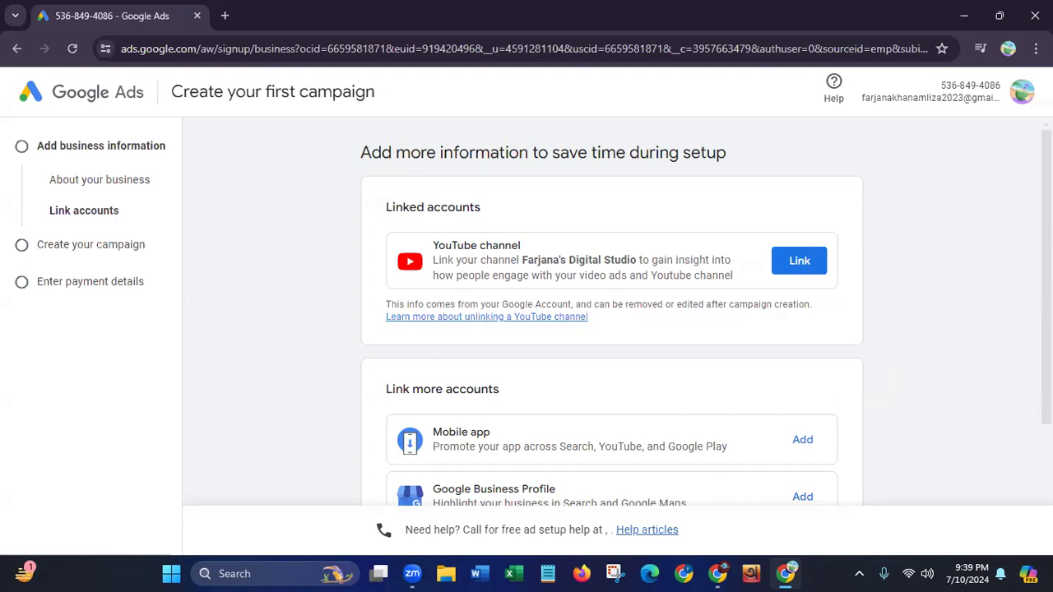
Continue past the account linking page without linking or adding any account
scroll(972, 378, "down", 1)
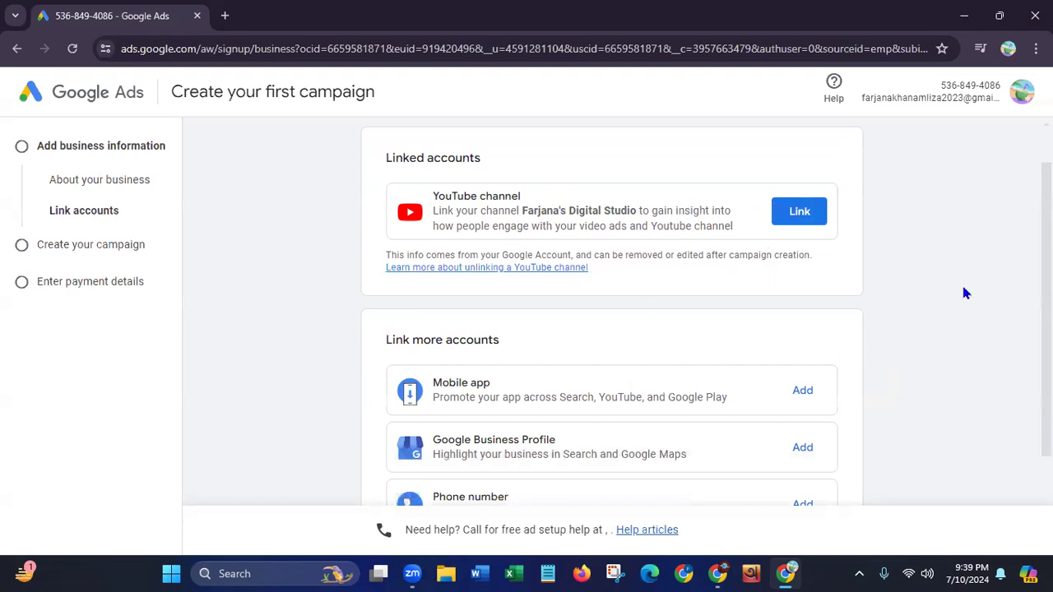
scroll(611, 313, "down", 2)
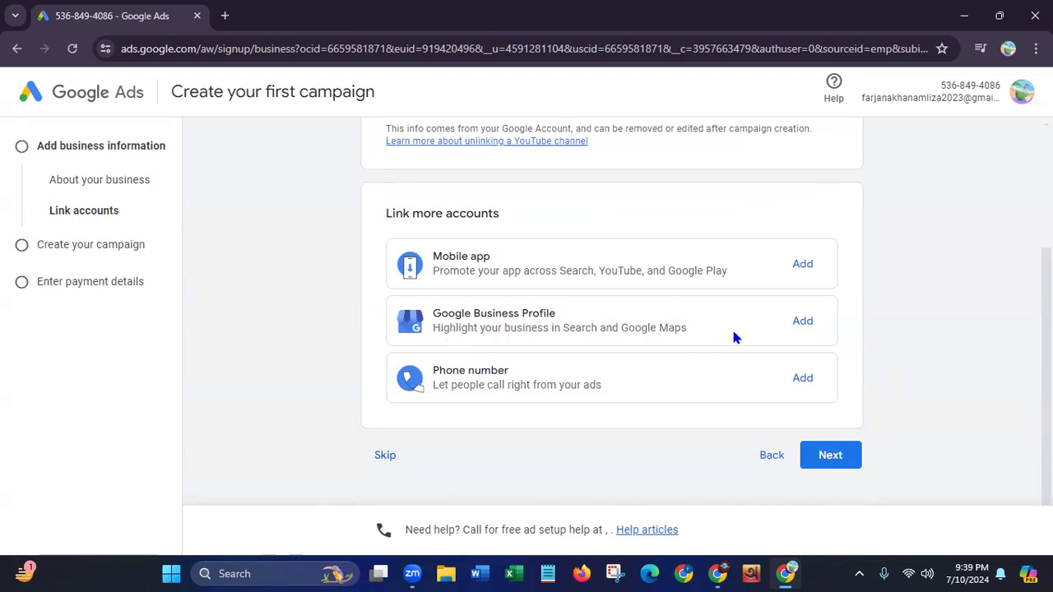
left_click(832, 457)
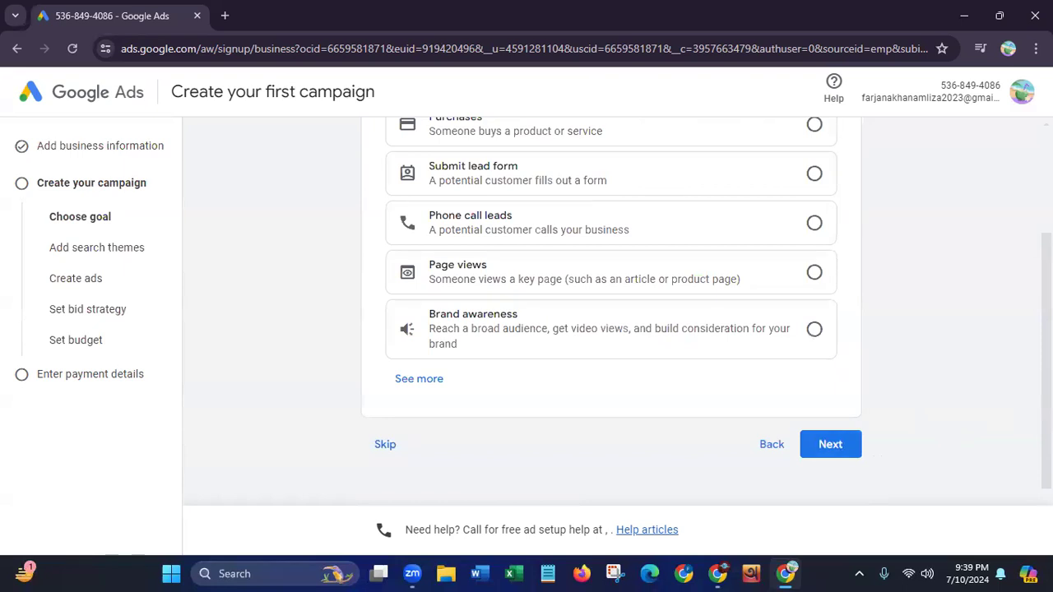
Expand the list of campaign goals and review the app promotion, leads and sales options
scroll(611, 311, "up", 3)
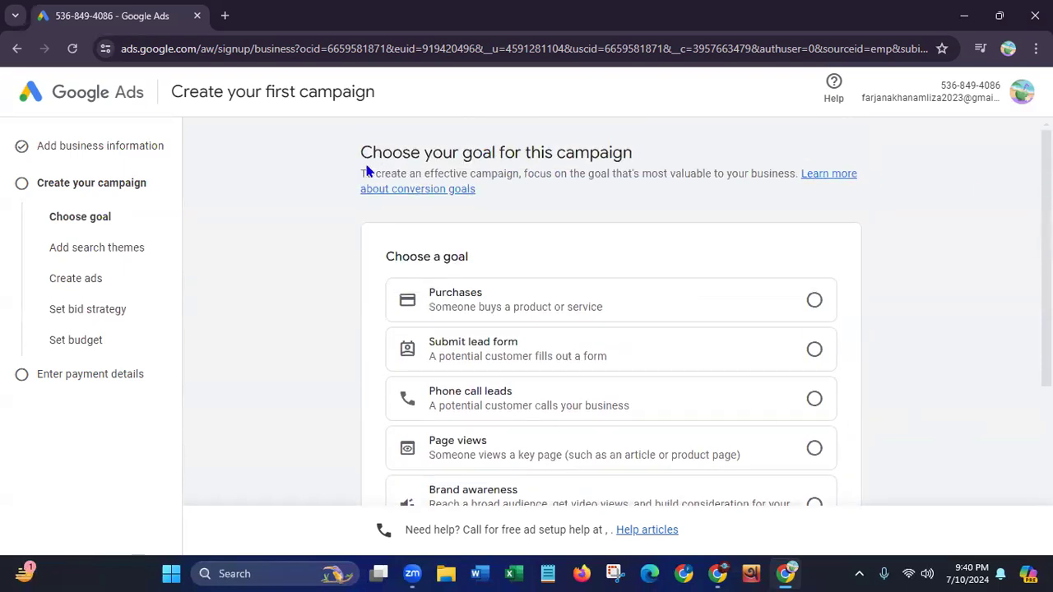
left_click_drag(362, 152, 655, 153)
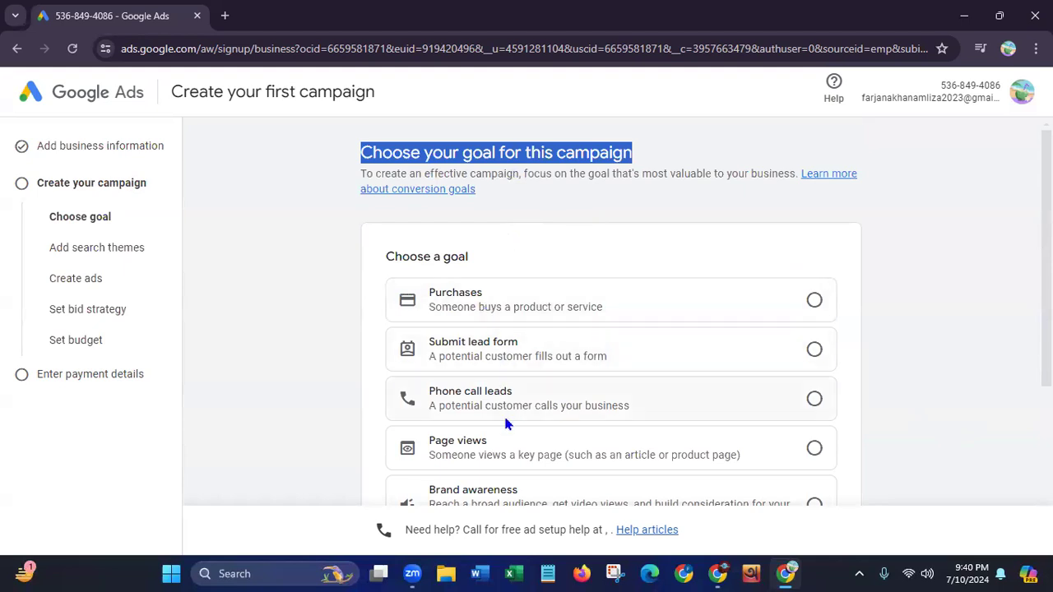
scroll(610, 313, "down", 2)
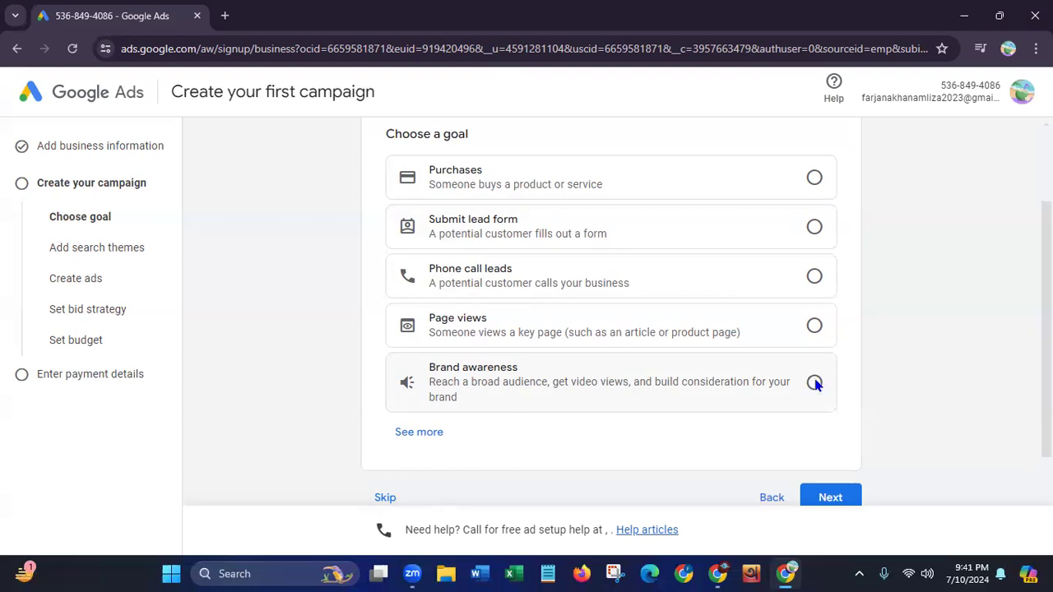
left_click(415, 433)
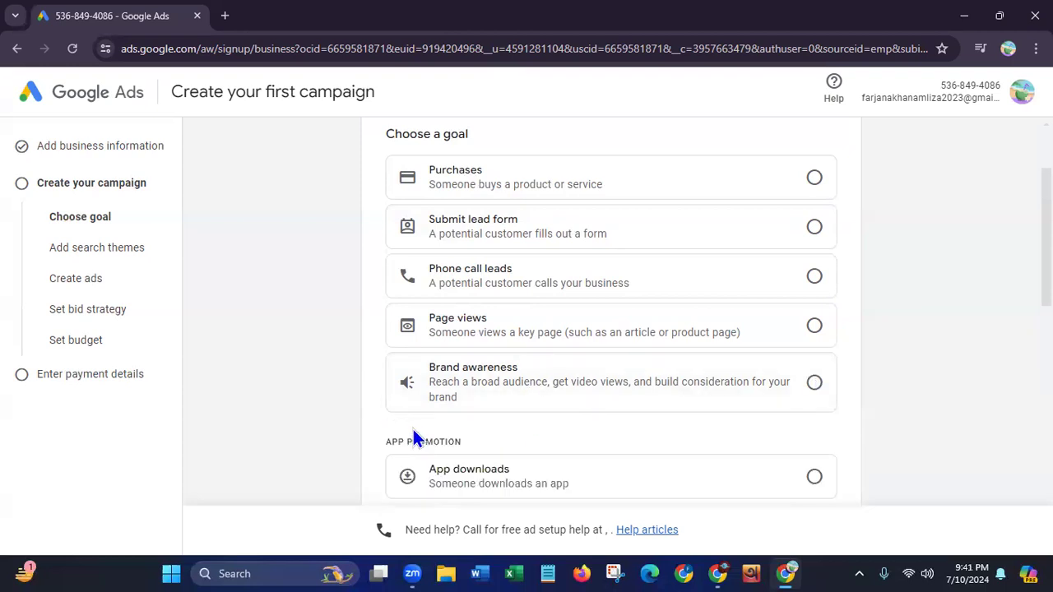
scroll(902, 343, "down", 2)
scroll(553, 212, "down", 2)
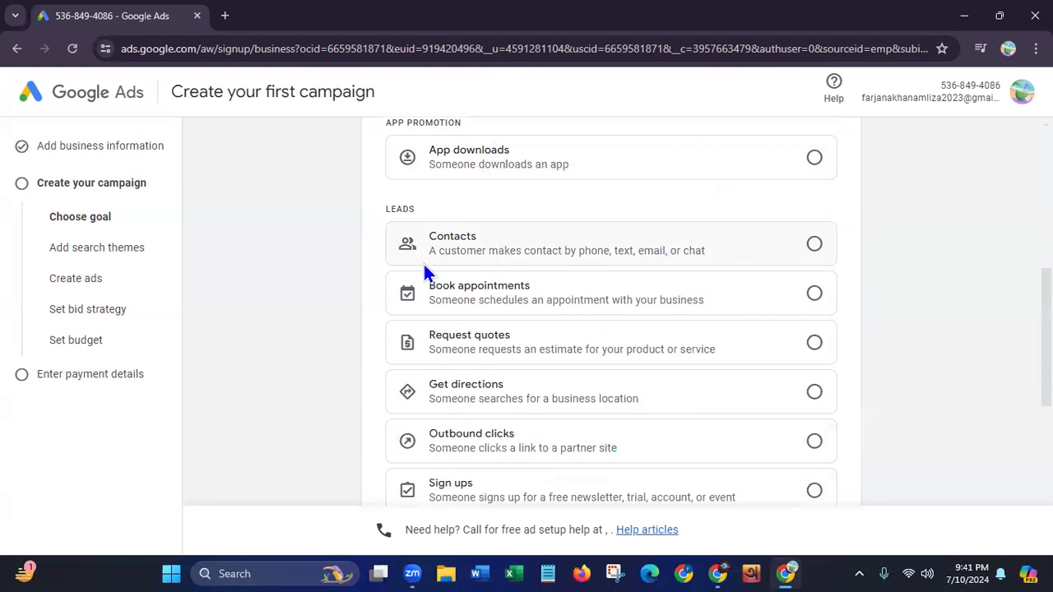
left_click_drag(1046, 286, 1046, 356)
scroll(1025, 408, "down", 3)
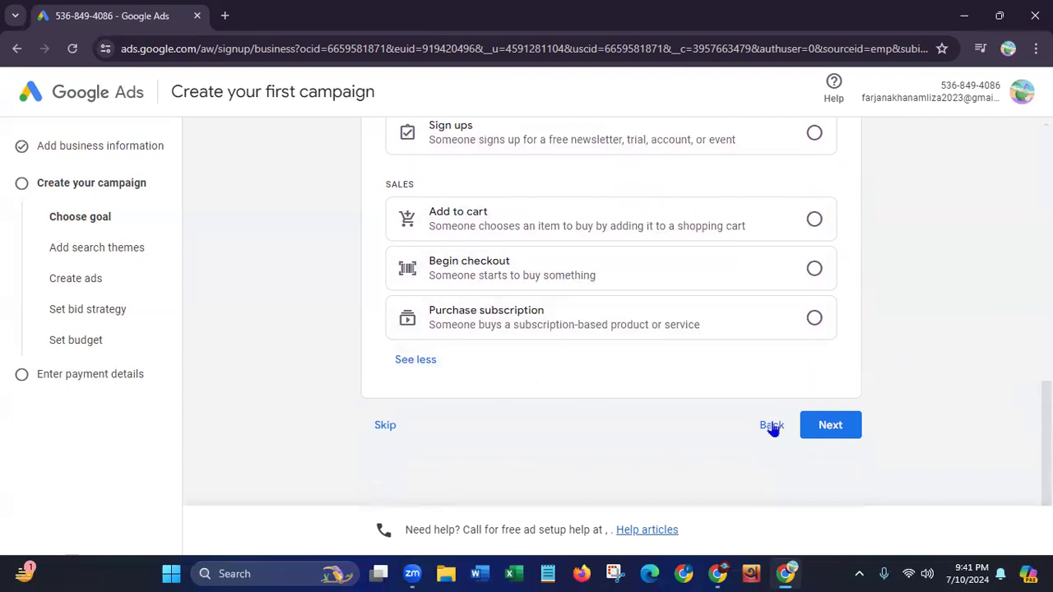
Choose Brand awareness as the campaign goal and continue to the campaign type selection
scroll(1012, 253, "up", 7)
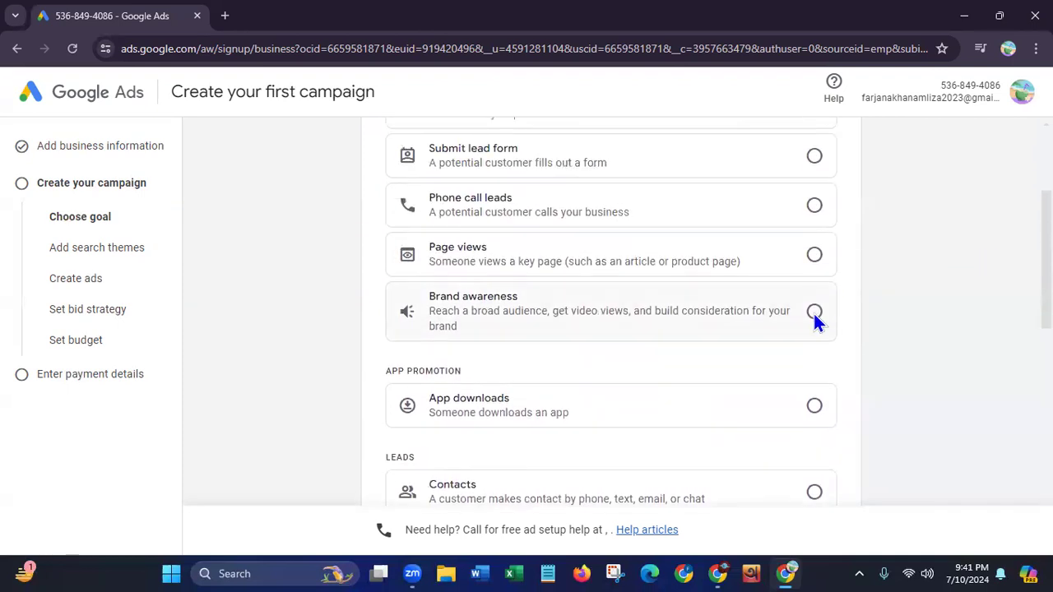
left_click(813, 314)
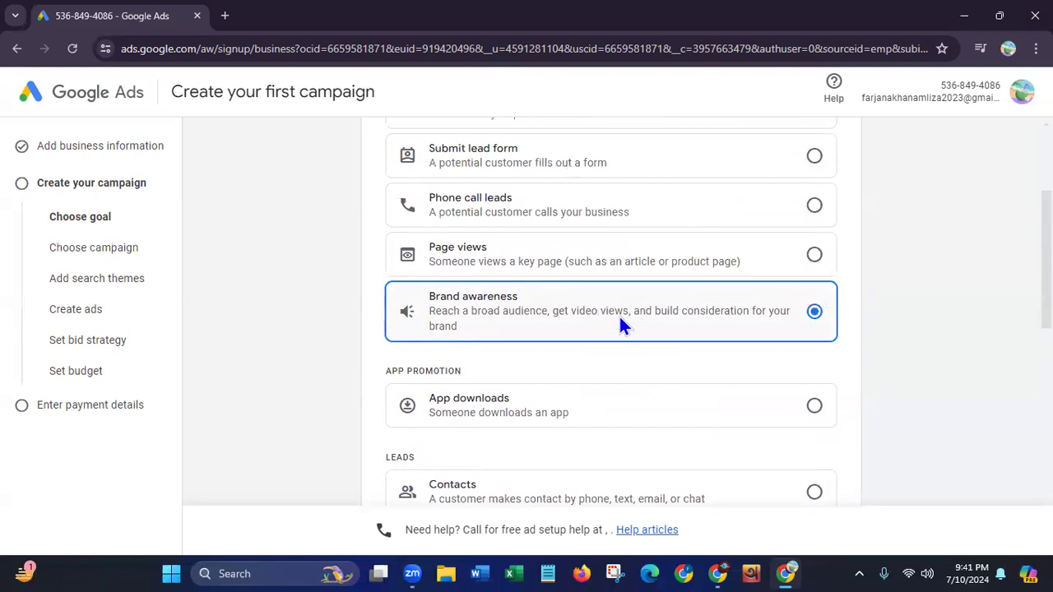
scroll(1015, 416, "down", 8)
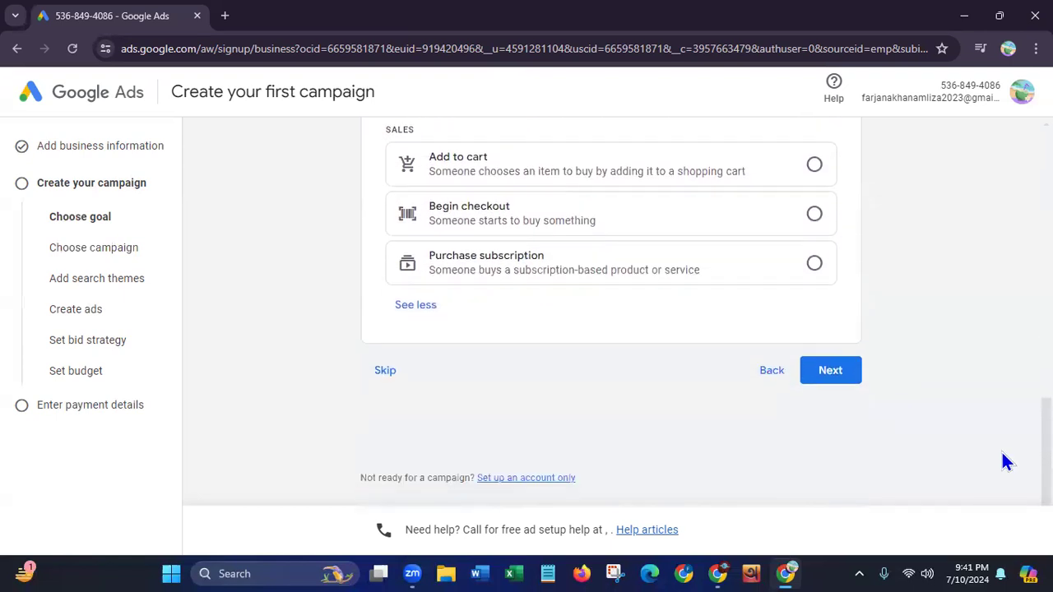
left_click(830, 376)
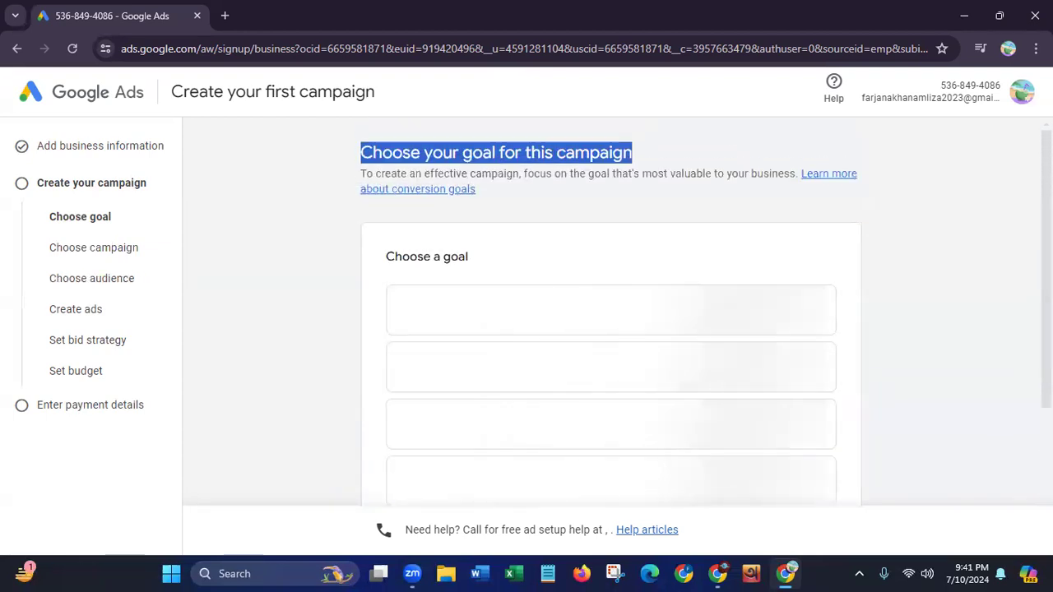
Expand the other campaign types and examine the options from Video and Display through Smart
left_click_drag(362, 152, 584, 155)
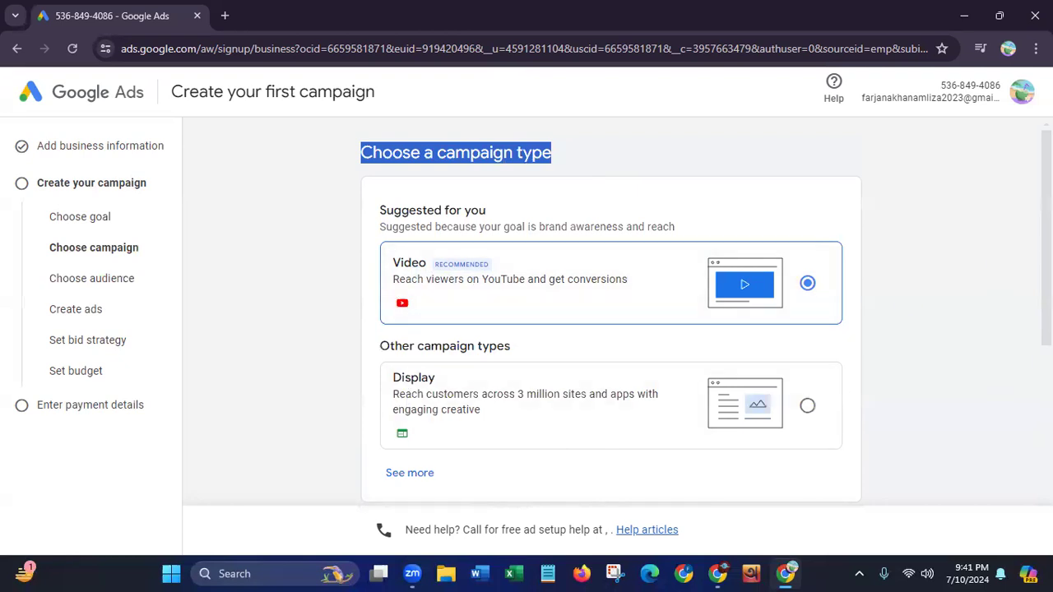
scroll(557, 285, "down", 2)
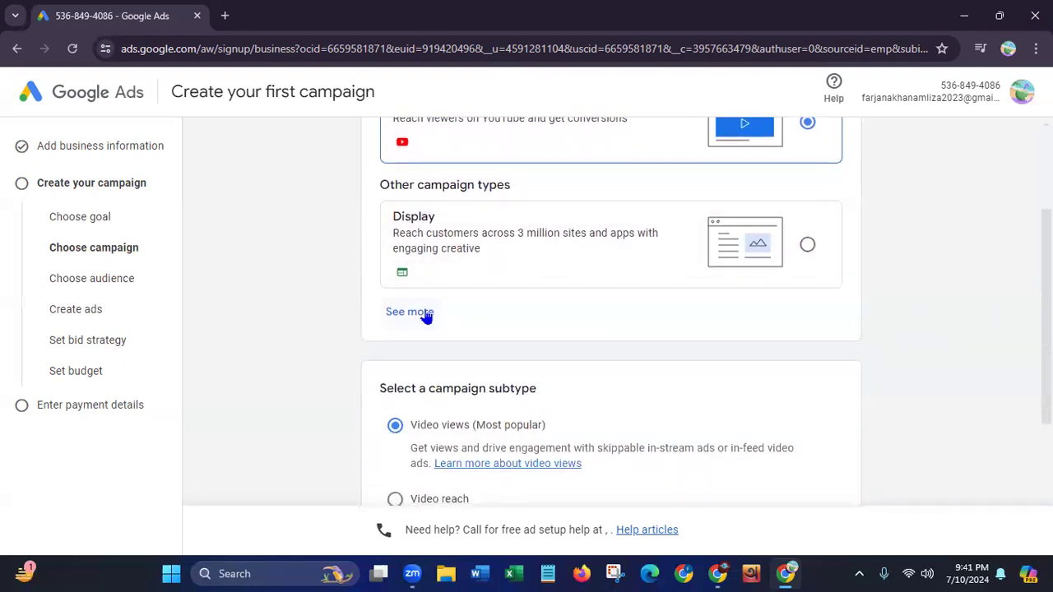
left_click(424, 314)
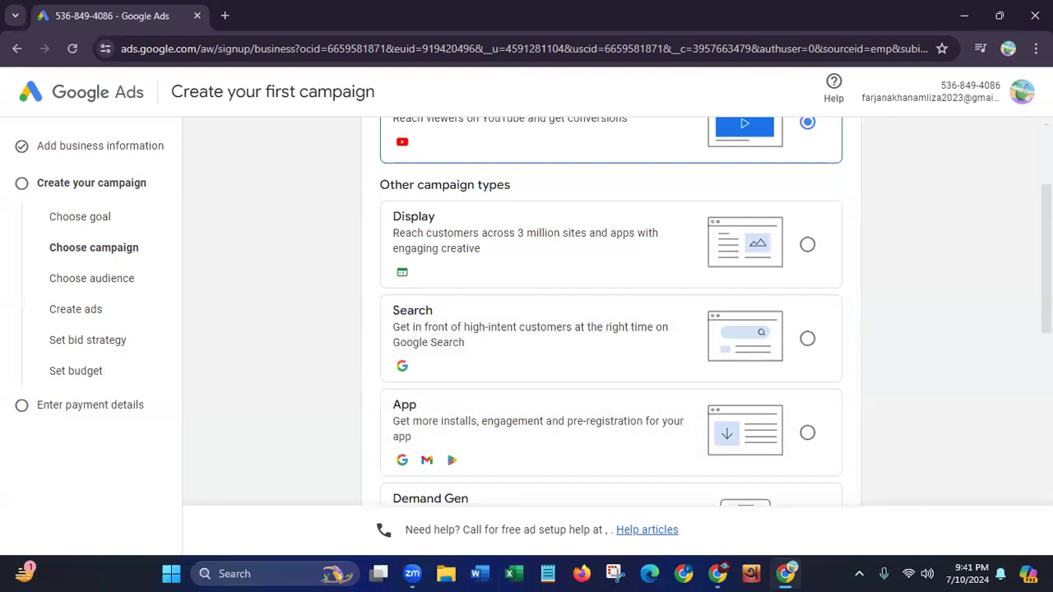
scroll(985, 374, "down", 3)
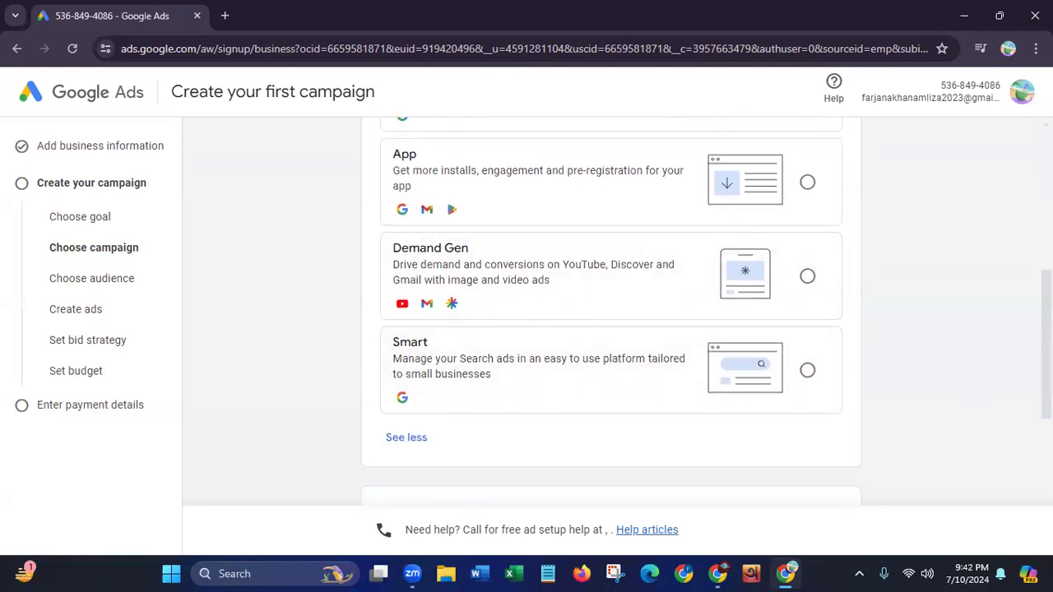
scroll(609, 312, "up", 4)
scroll(510, 283, "down", 2)
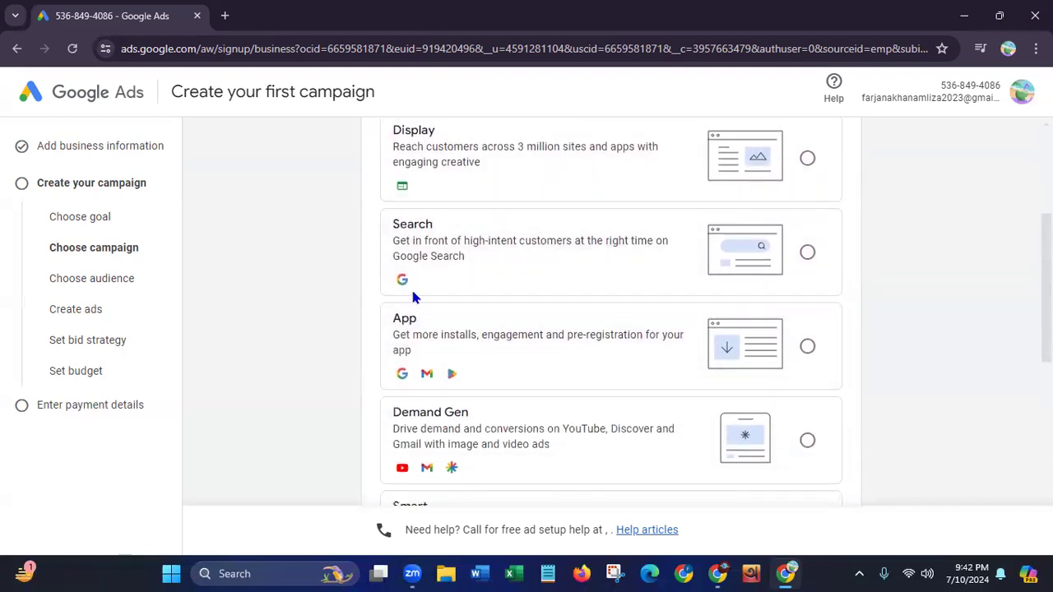
scroll(609, 313, "up", 1)
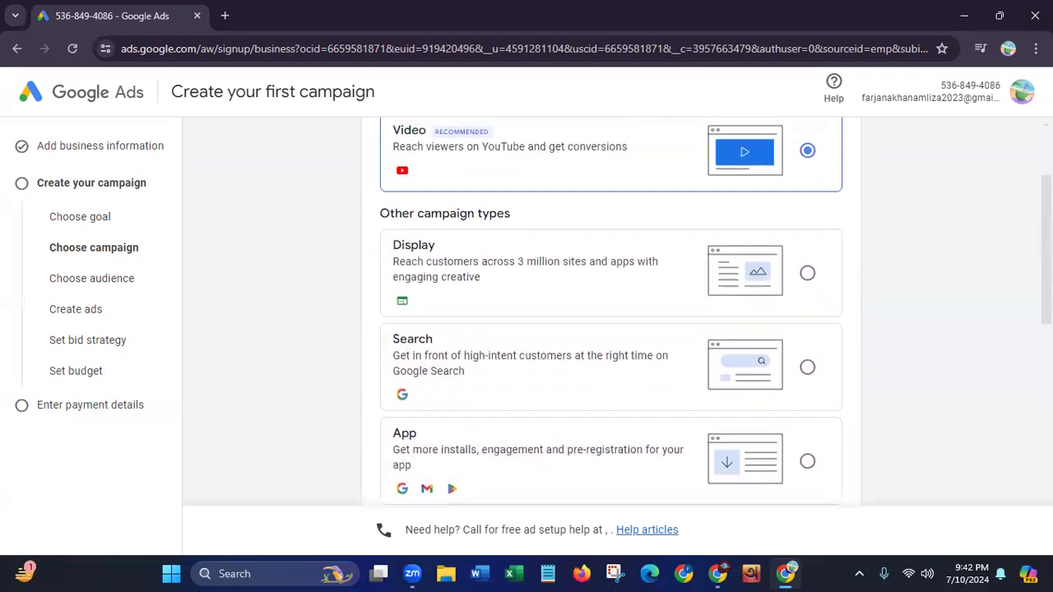
scroll(609, 313, "up", 1)
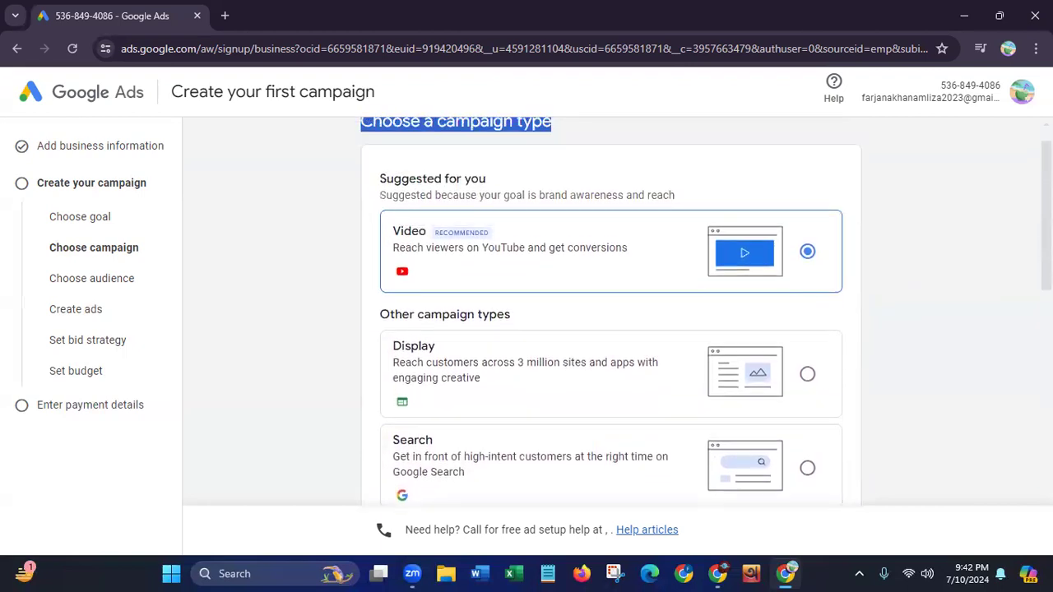
scroll(1019, 345, "down", 5)
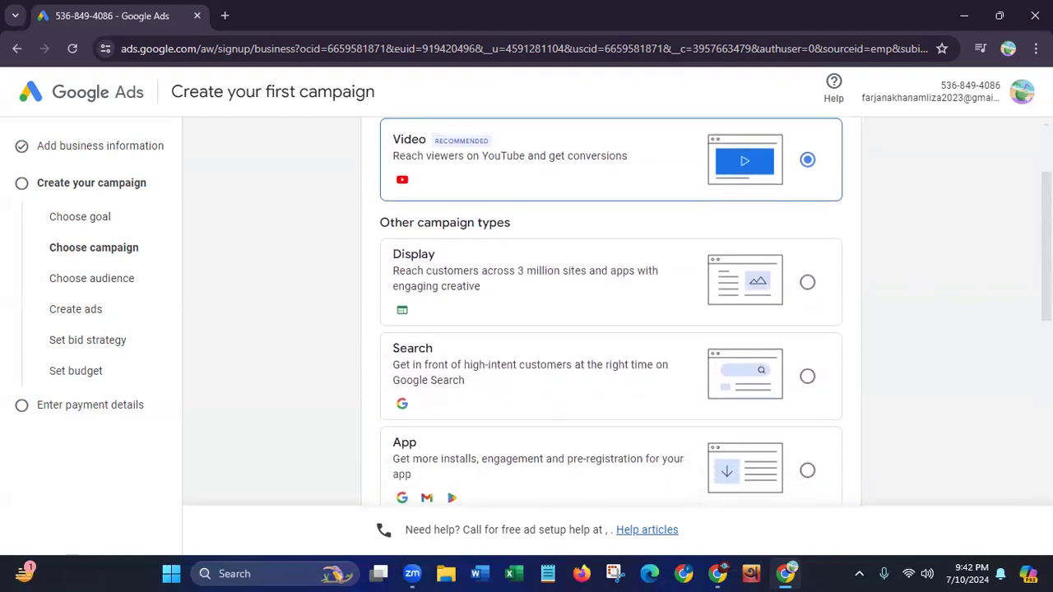
scroll(1020, 334, "up", 4)
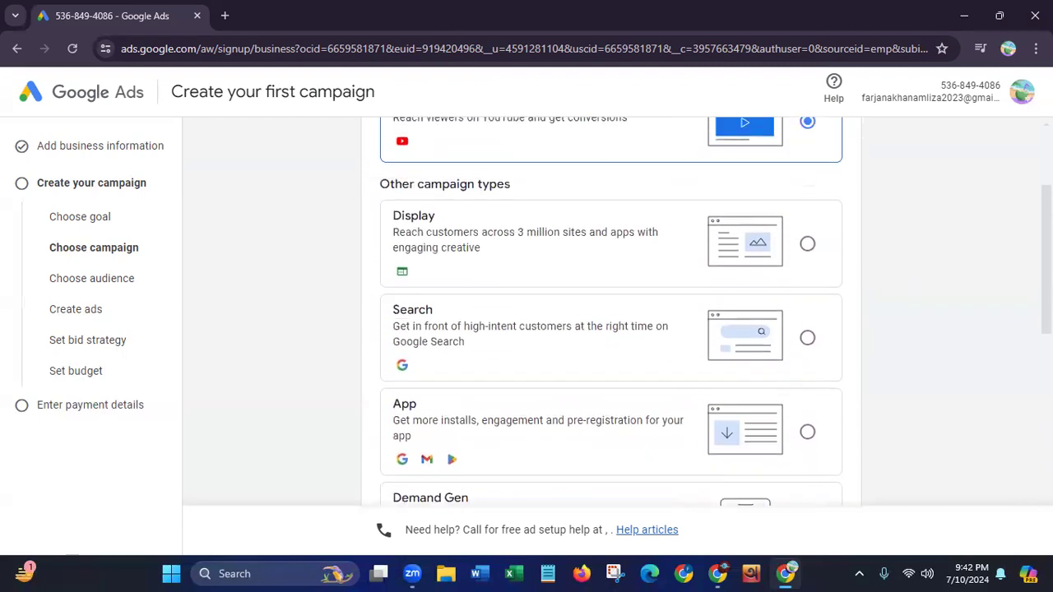
scroll(608, 313, "down", 1)
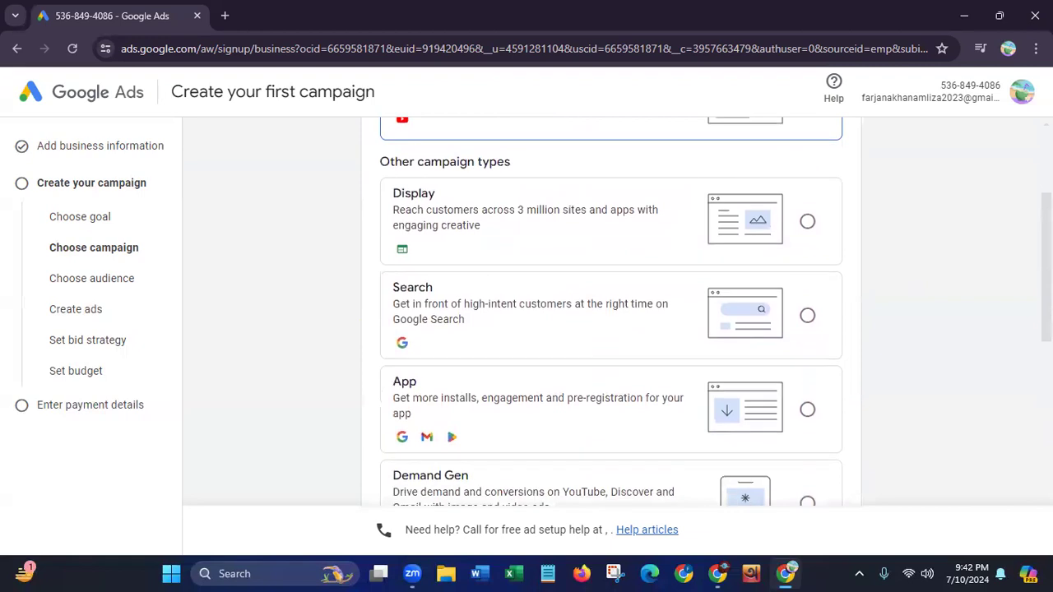
Choose Display as the campaign type and continue to the campaign settings
scroll(1018, 337, "down", 3)
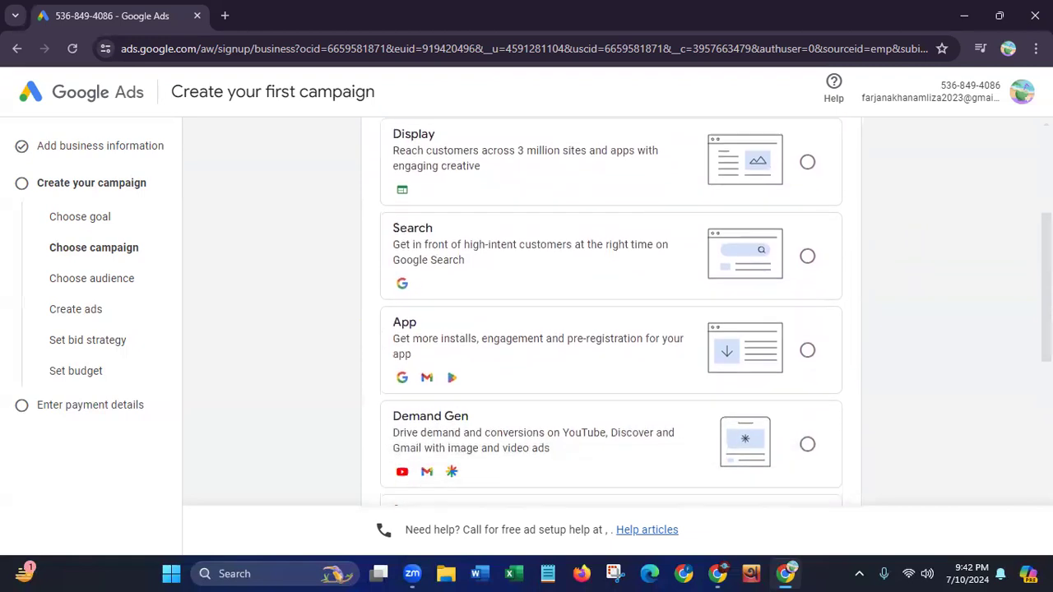
scroll(1019, 329, "up", 2)
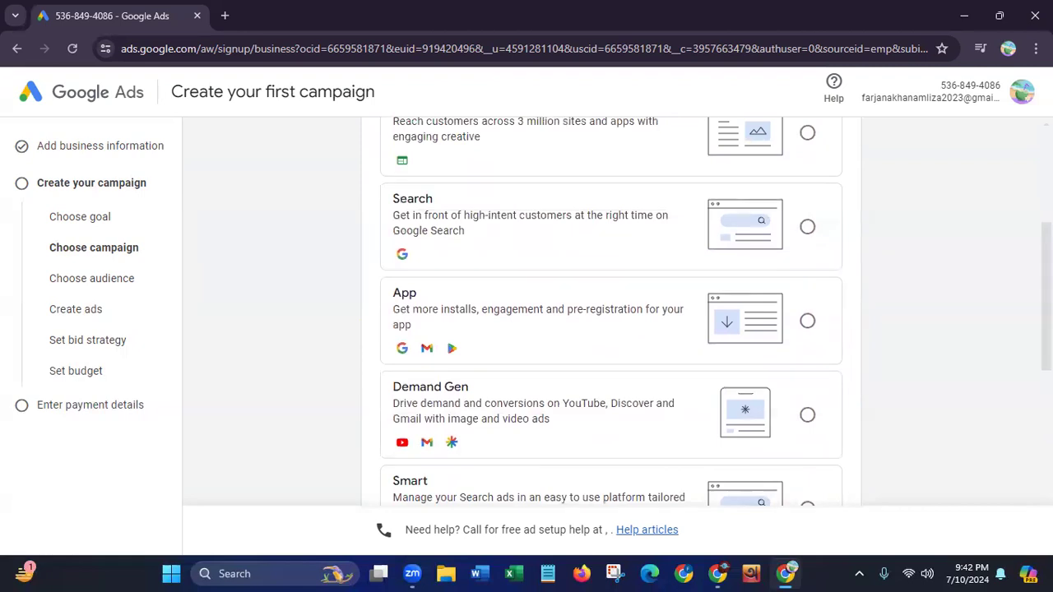
scroll(961, 261, "up", 2)
left_click(807, 288)
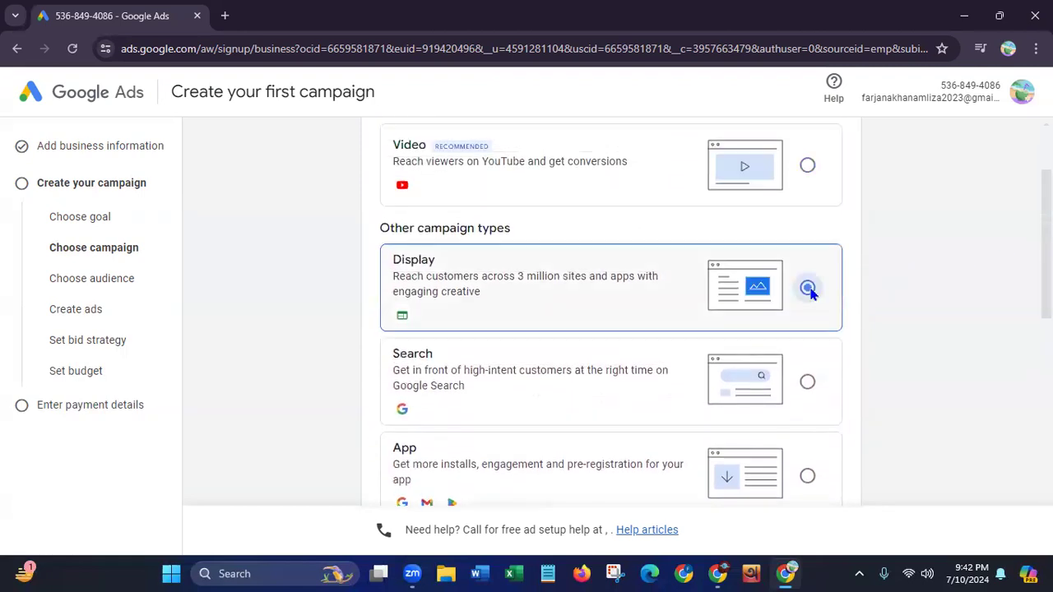
scroll(1024, 257, "down", 1)
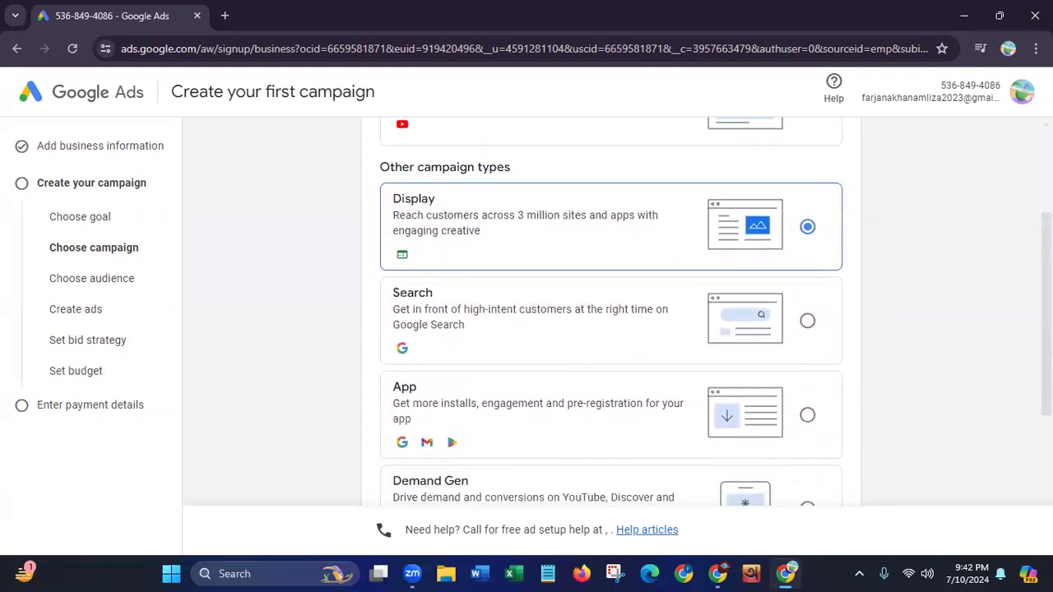
scroll(994, 403, "down", 4)
left_click(820, 454)
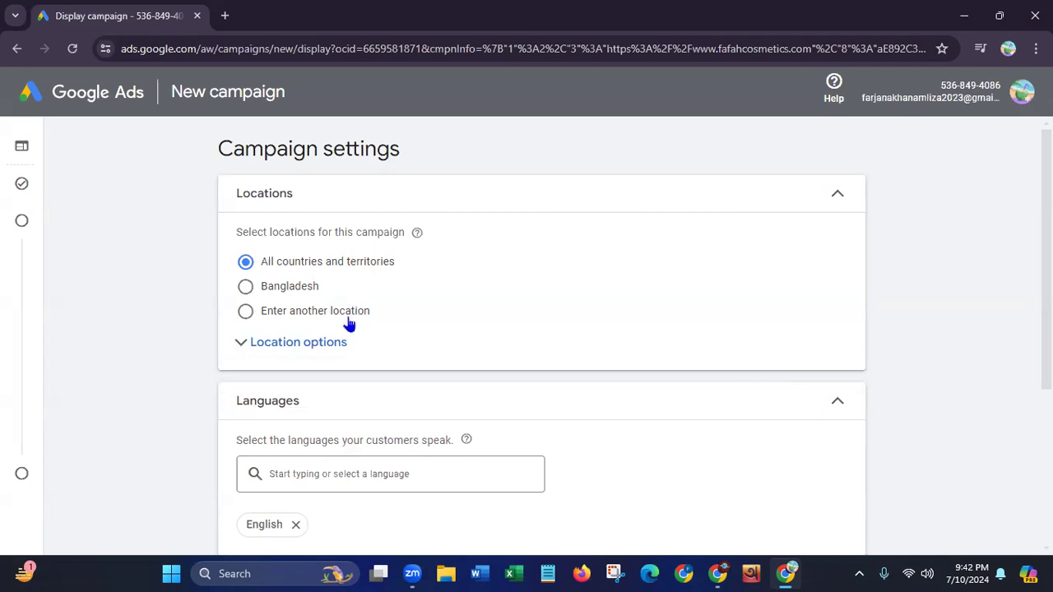
Expand the location options and switch the campaign's targeting to entering another location
left_click(292, 344)
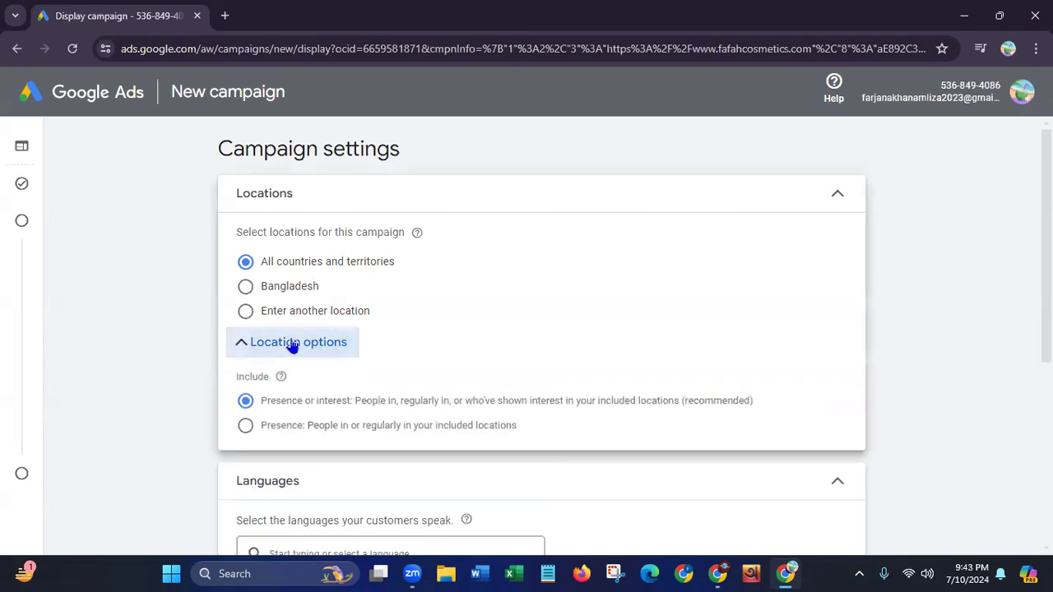
left_click(283, 315)
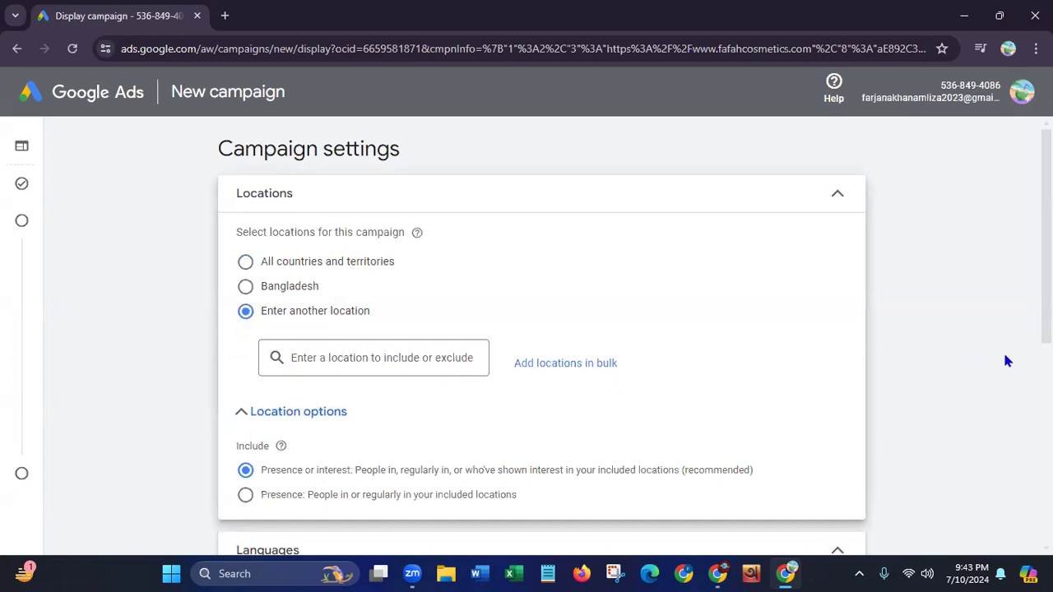
scroll(761, 313, "down", 3)
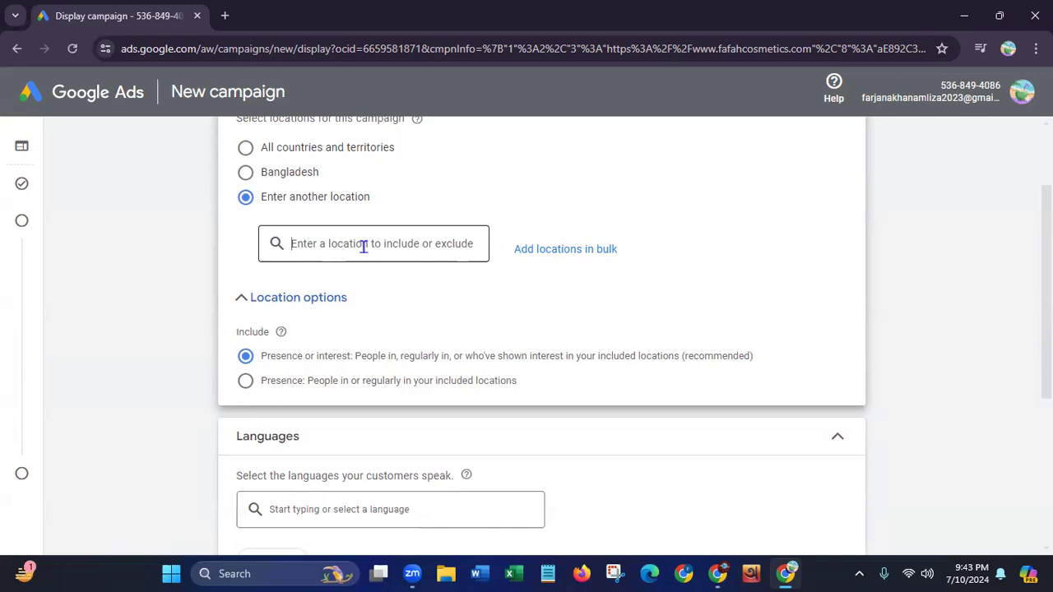
Look up the location suggestions for USA and for Washi
type("USA")
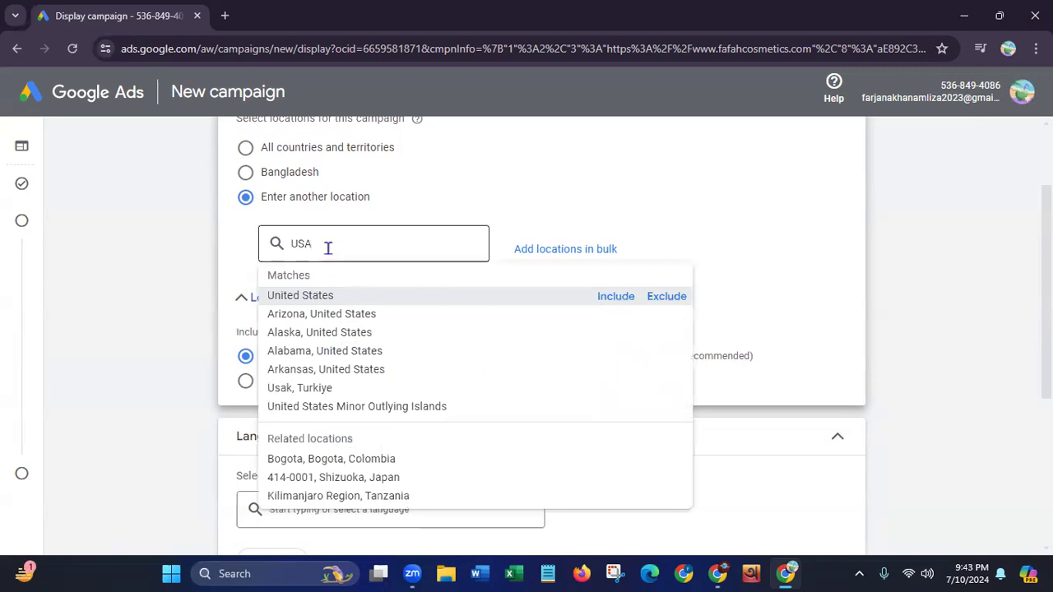
key("BackSpace")
key("BackSpace")
key("BackSpace")
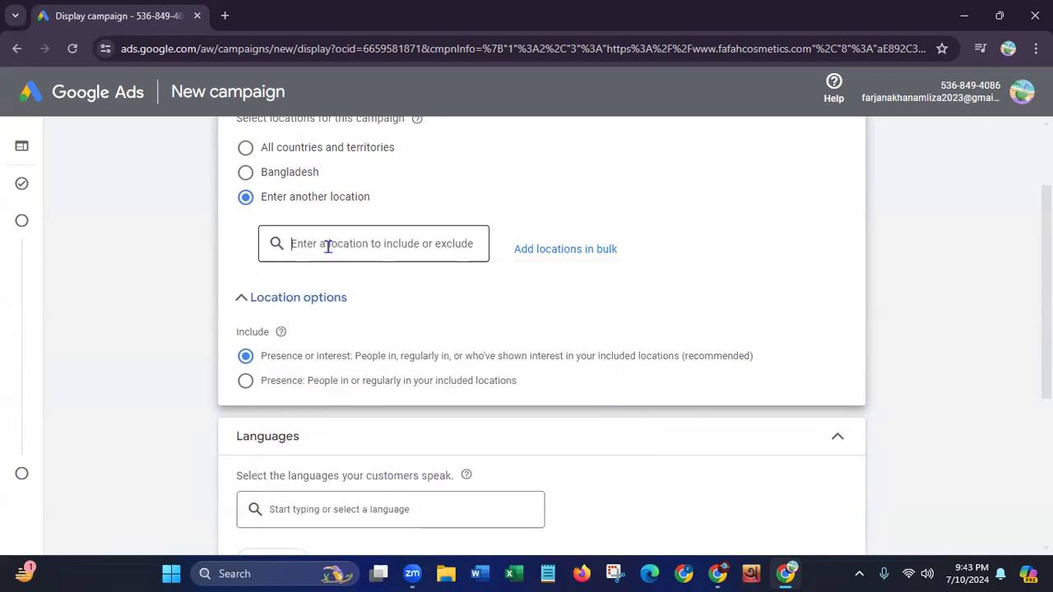
type("Washi")
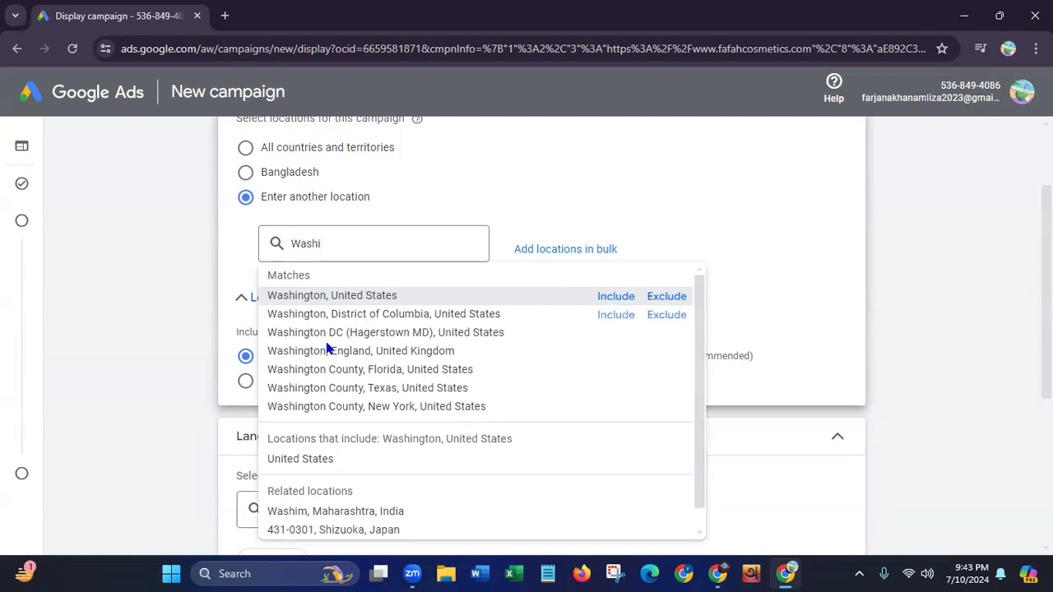
left_click(356, 239)
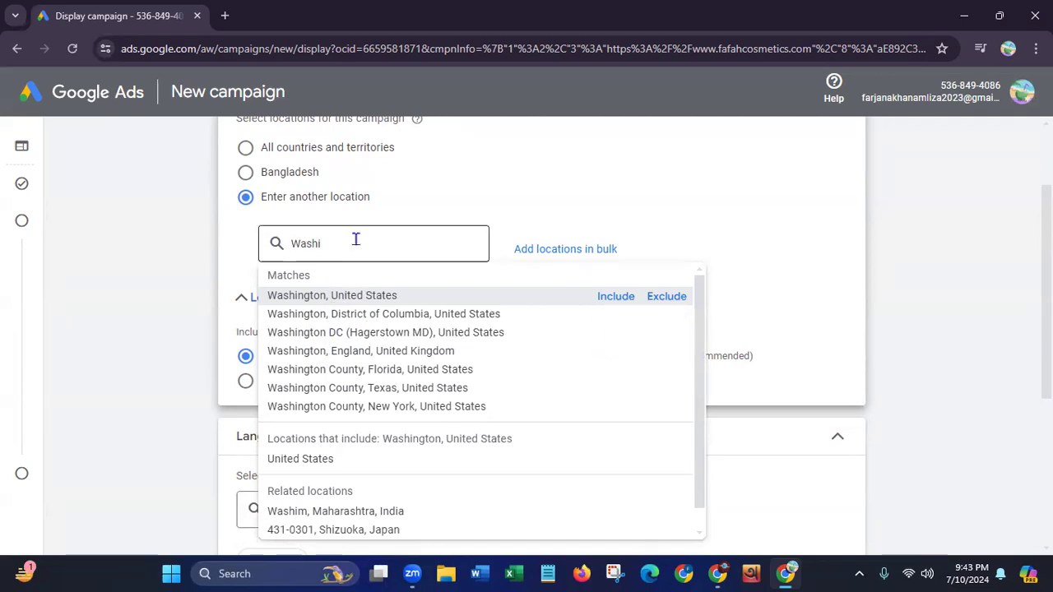
Clear the location search, search for U and include United States as a target location
key("BackSpace")
key("BackSpace")
key("BackSpace")
key("BackSpace")
key("BackSpace")
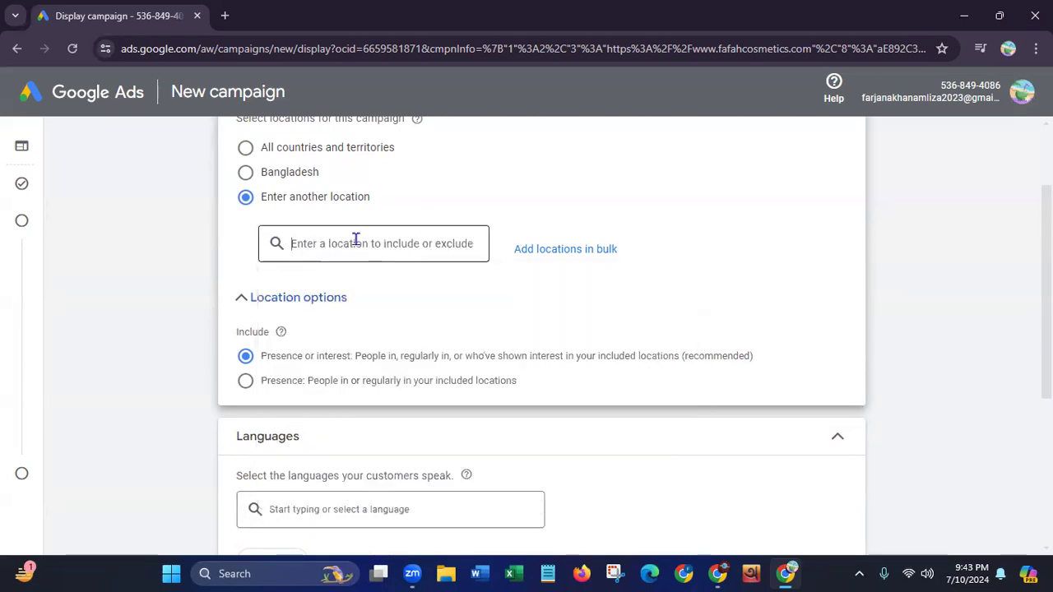
type("U")
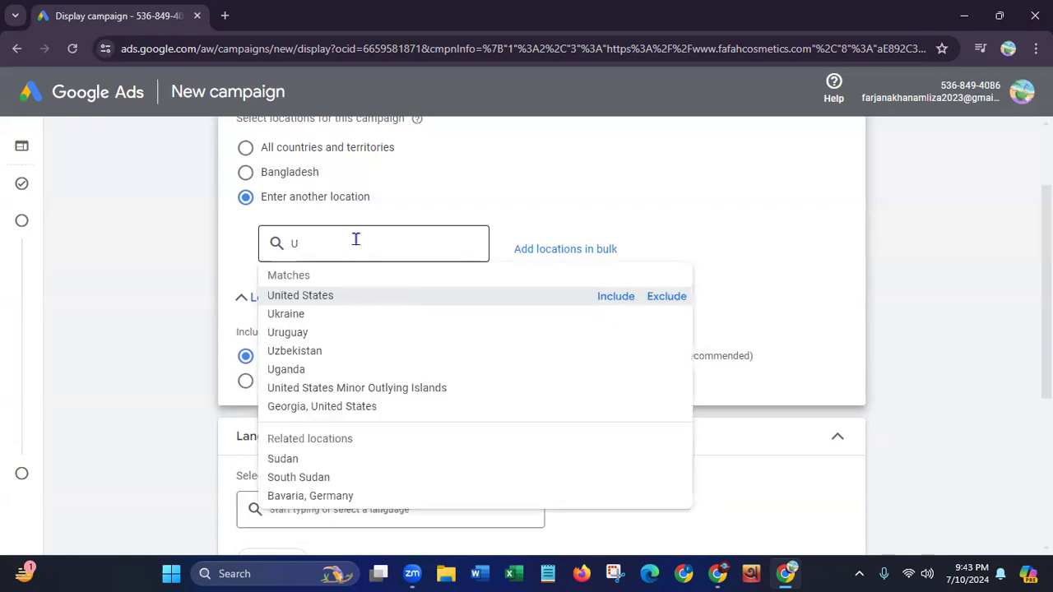
left_click(293, 296)
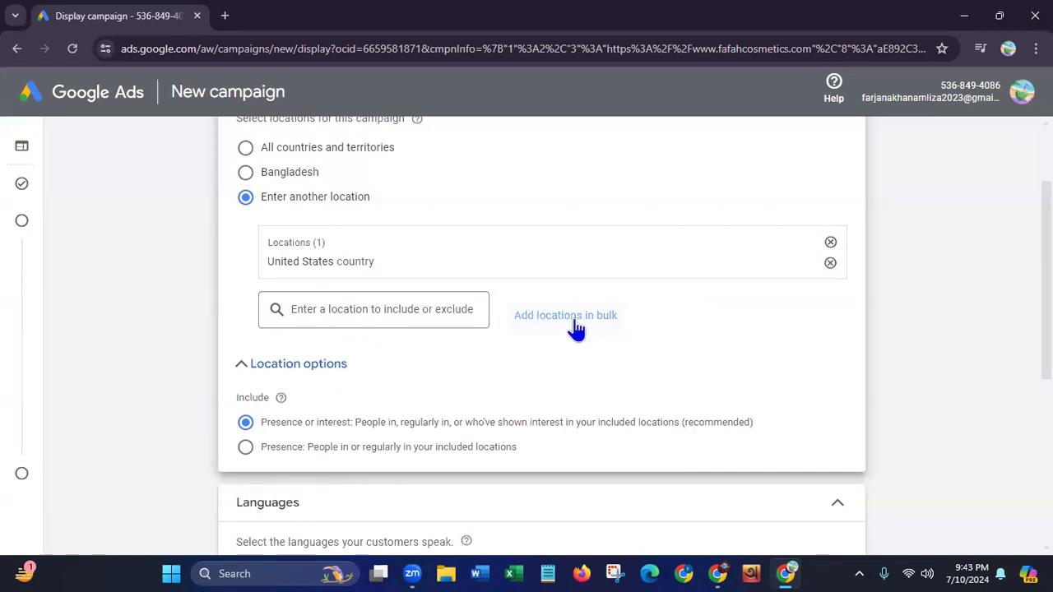
Add England, United Kingdom as a second target location and remove it again
left_click(348, 309)
type("U")
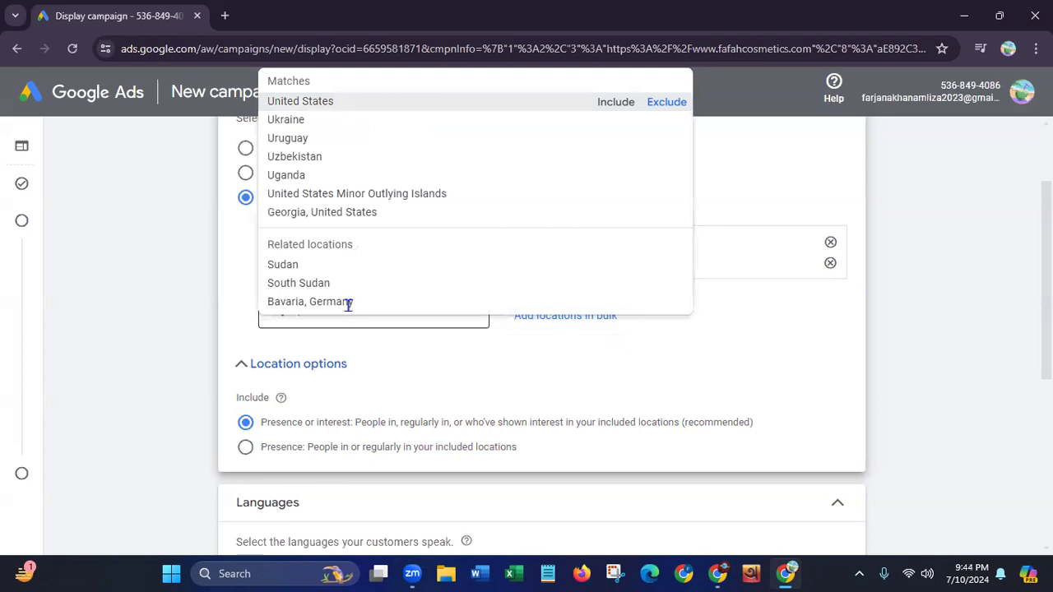
type("ni")
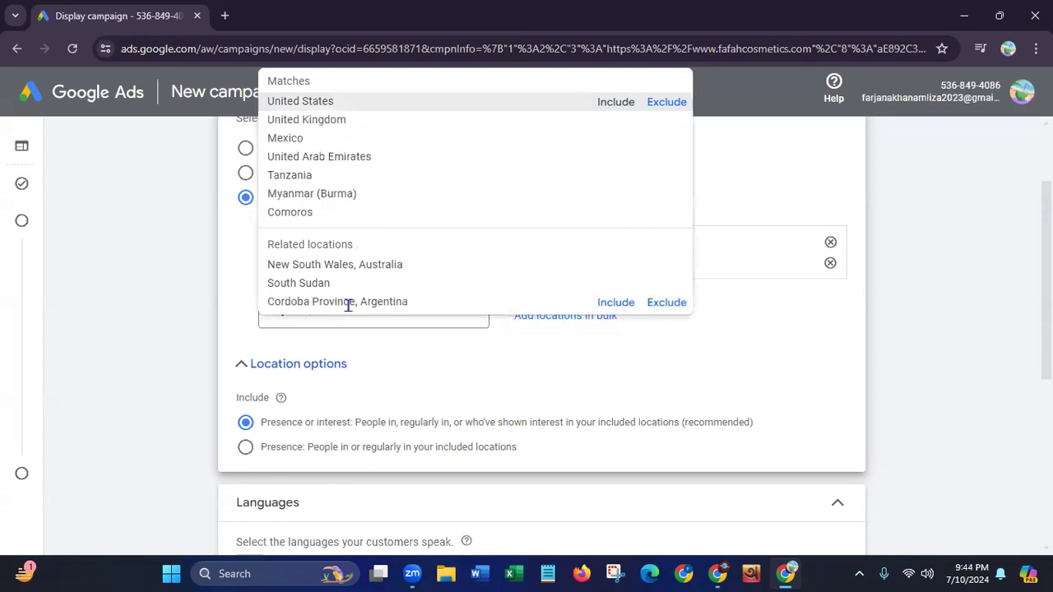
type("t")
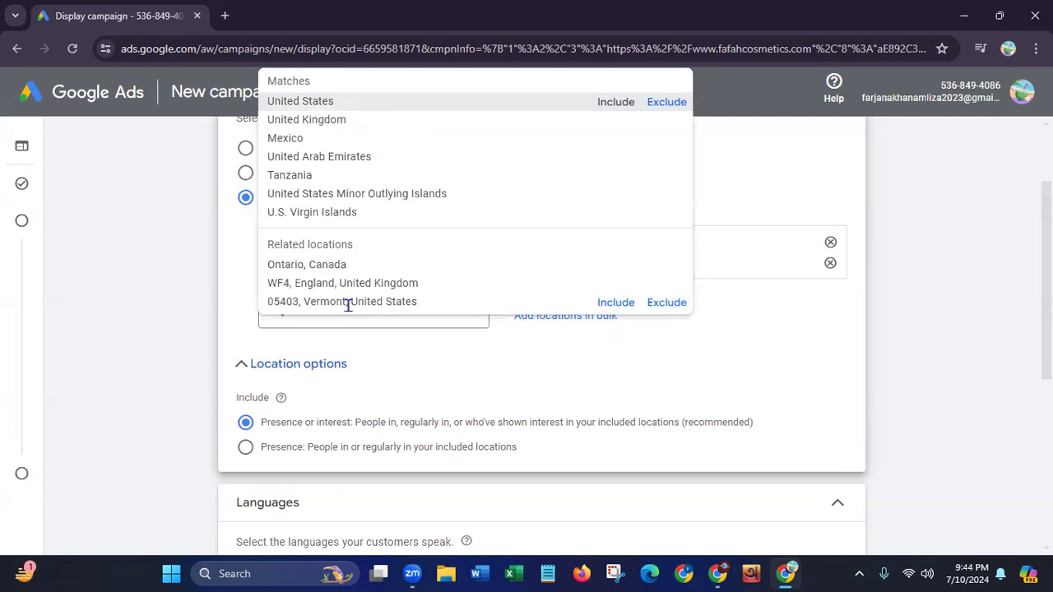
left_click(324, 121)
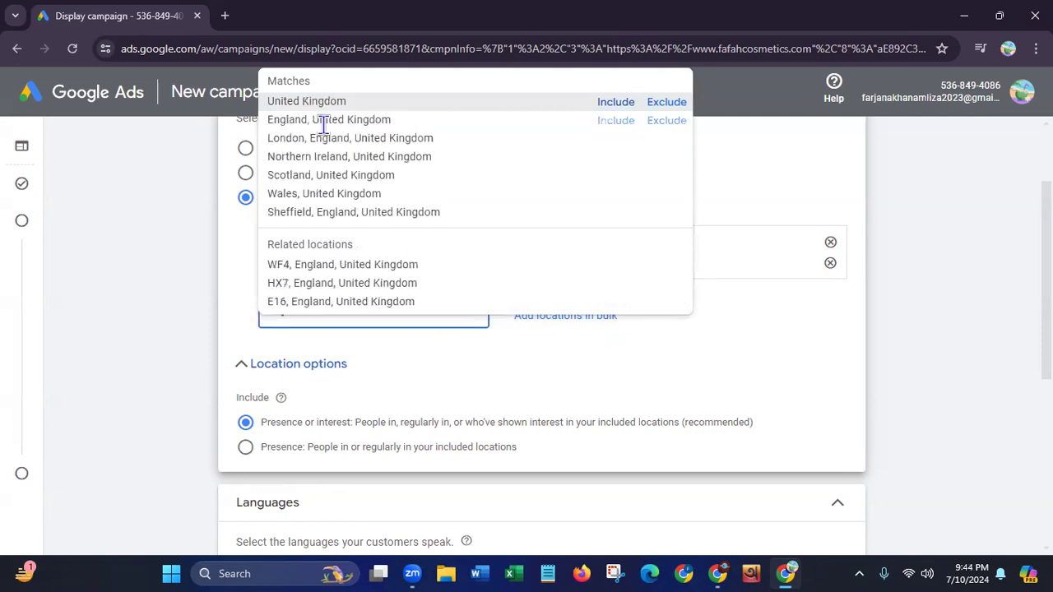
left_click(323, 122)
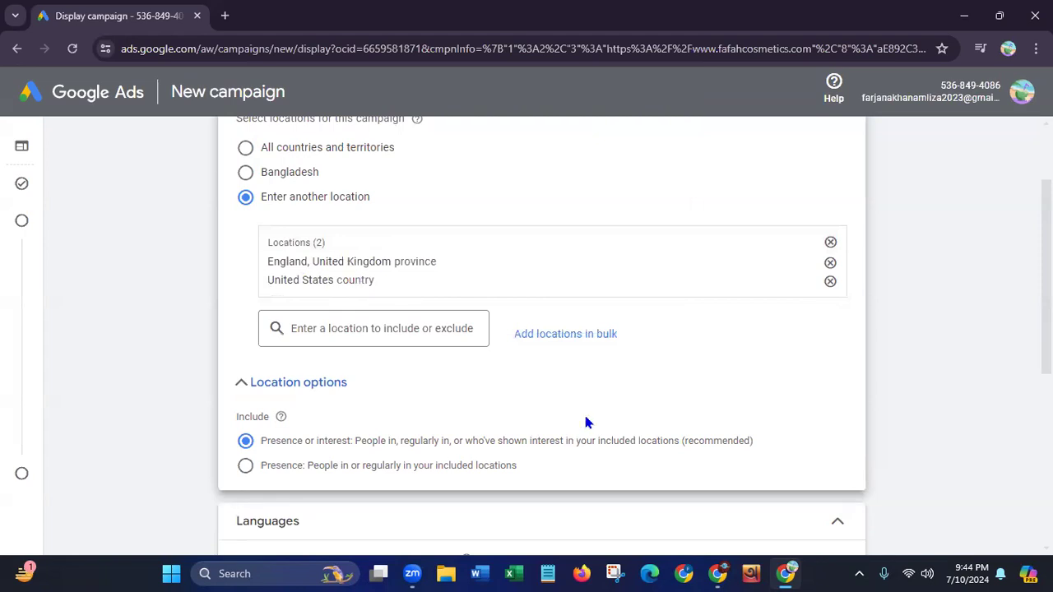
left_click(830, 263)
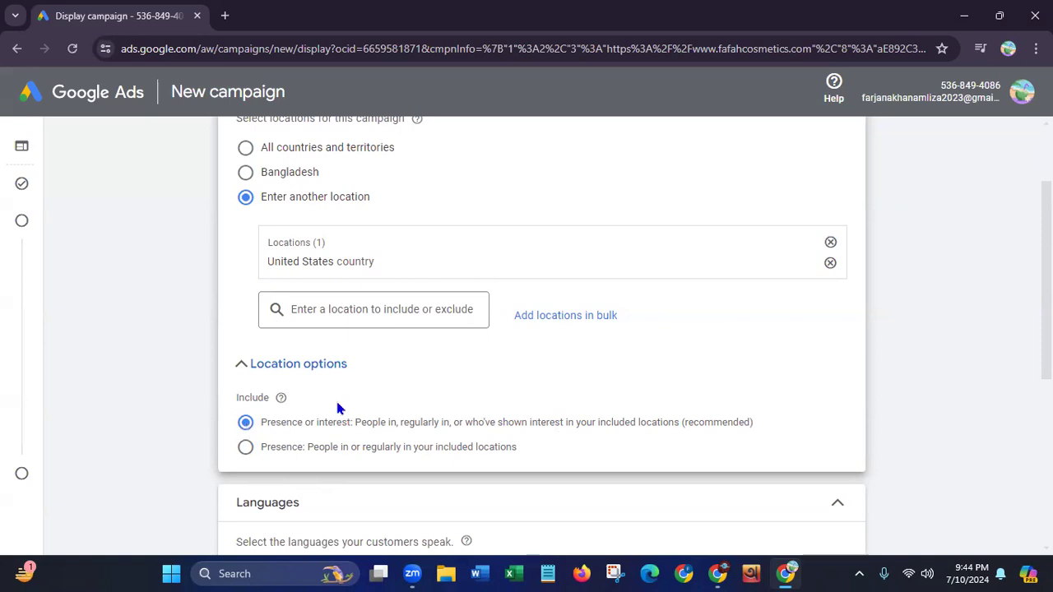
Review the customer language setting, expand the additional campaign settings and open the ad rotation options
scroll(1020, 359, "down", 4)
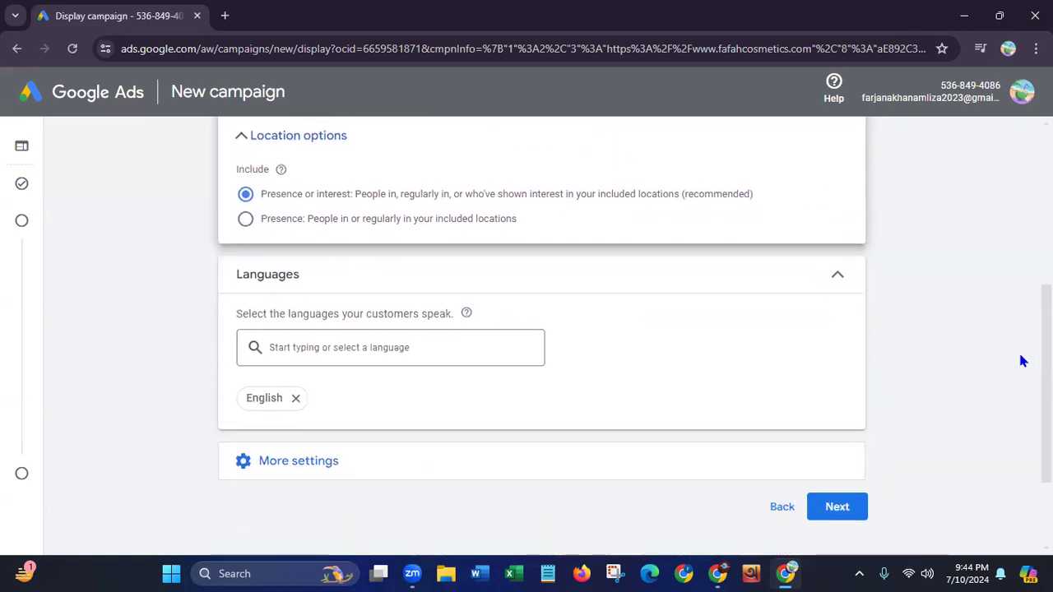
scroll(1013, 398, "down", 1)
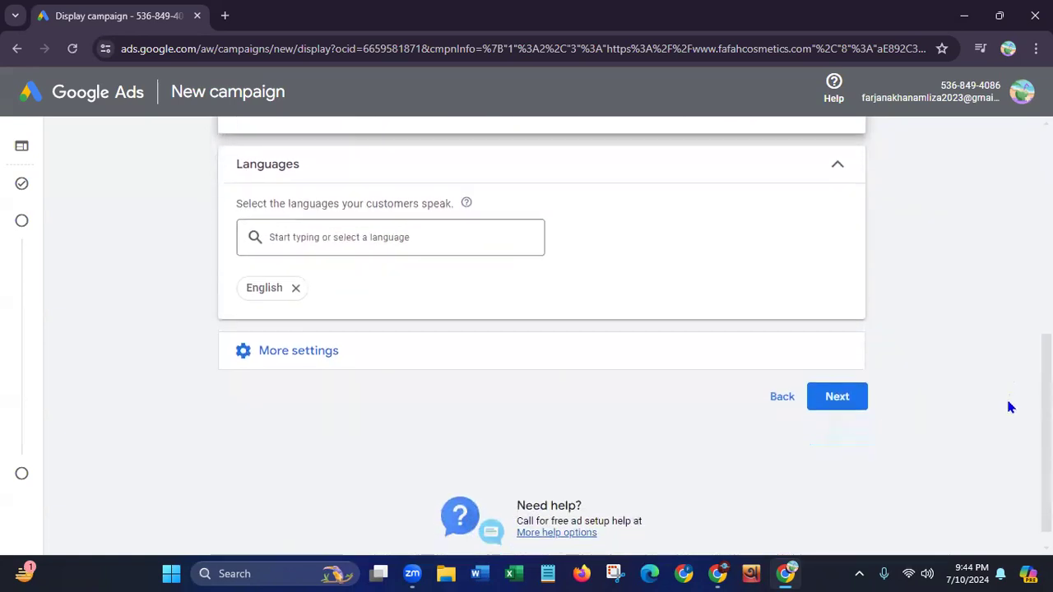
left_click_drag(363, 204, 463, 204)
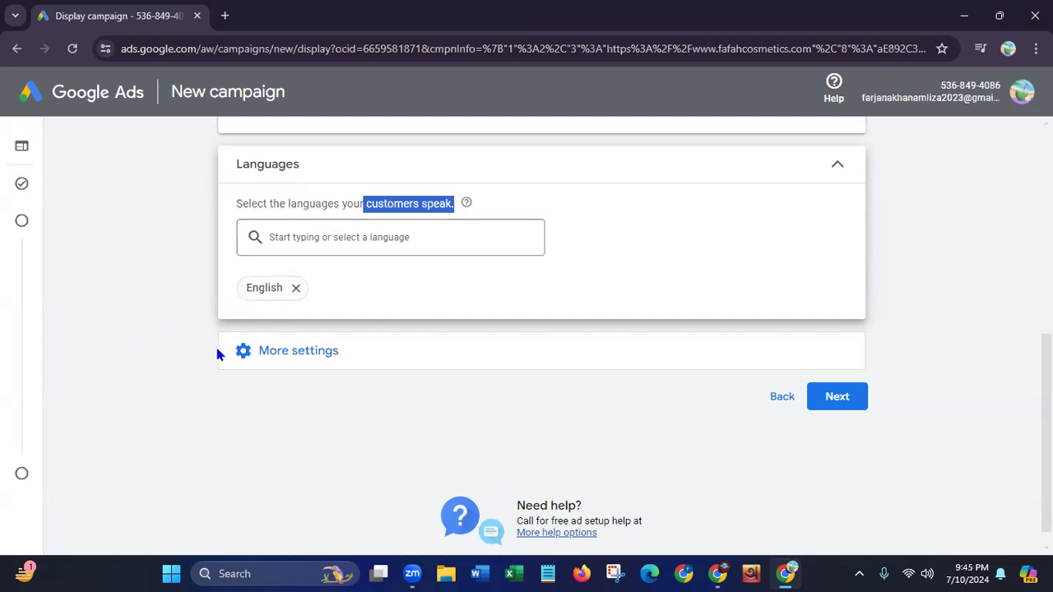
left_click(301, 352)
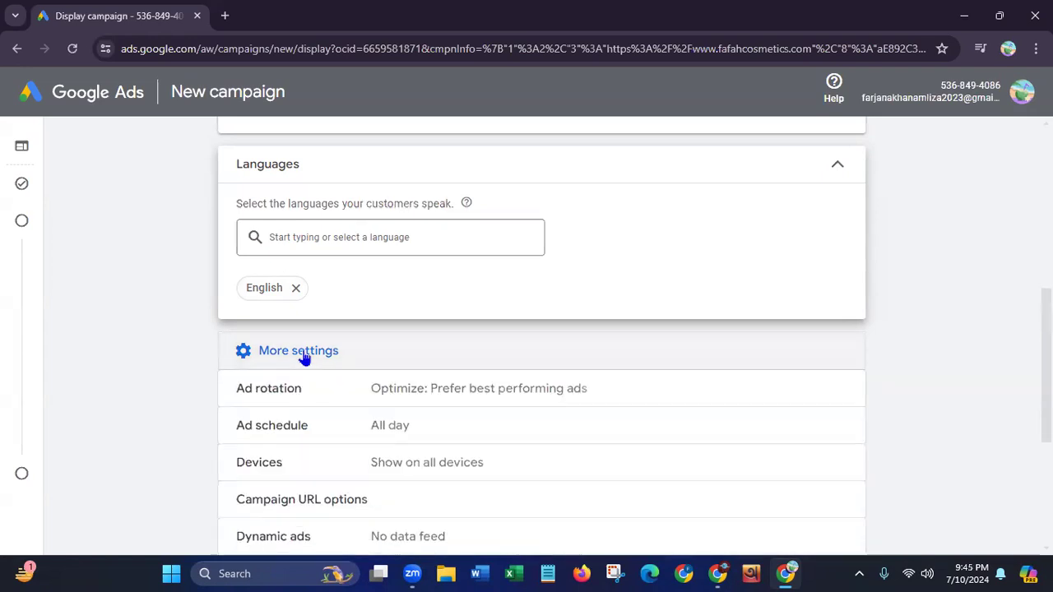
scroll(1025, 375, "down", 3)
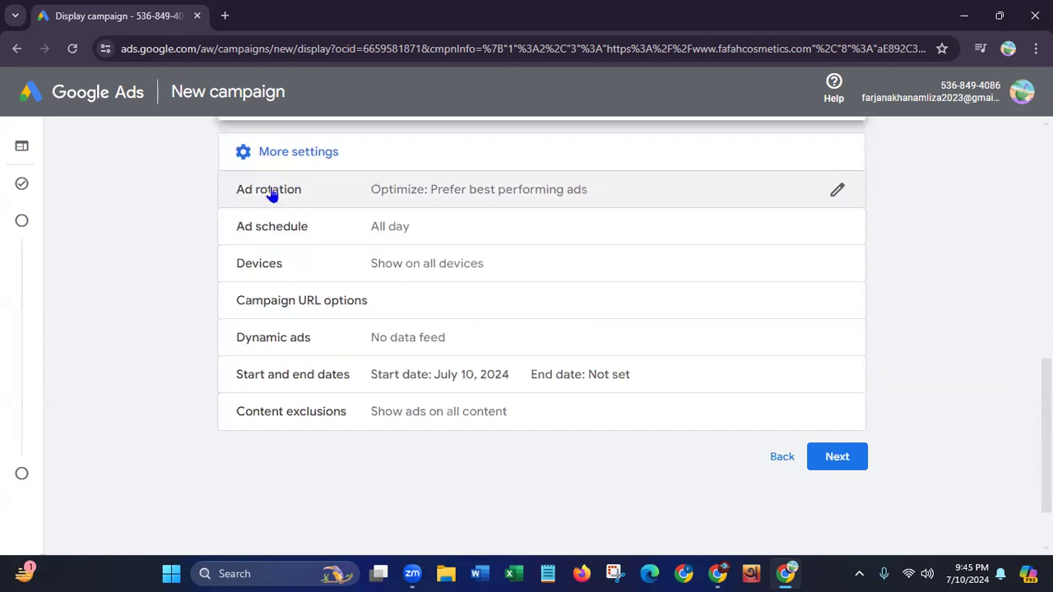
left_click(572, 201)
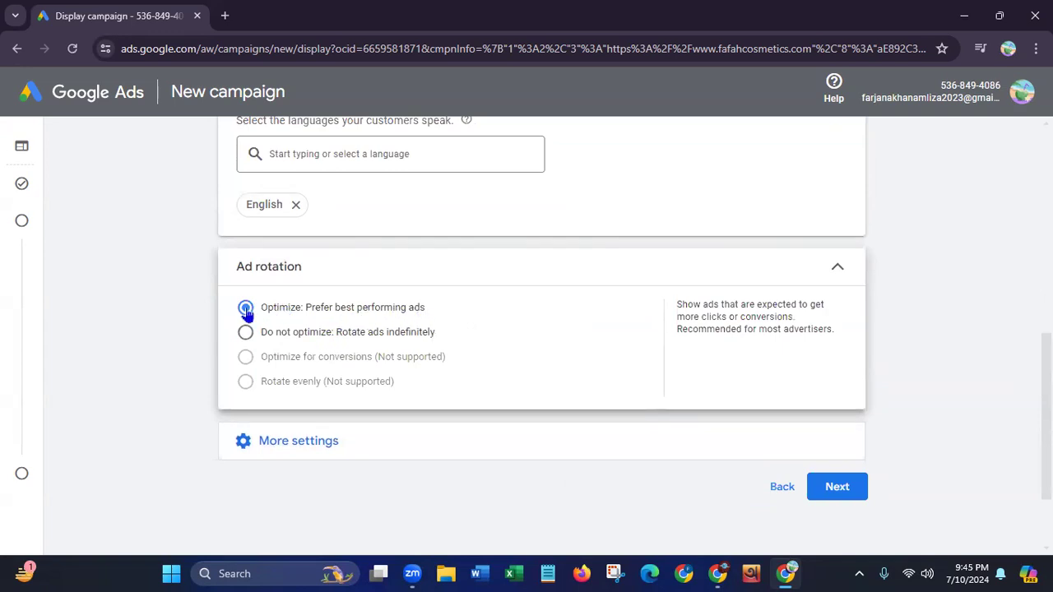
Expand the additional campaign settings and open the ad schedule options
left_click(317, 443)
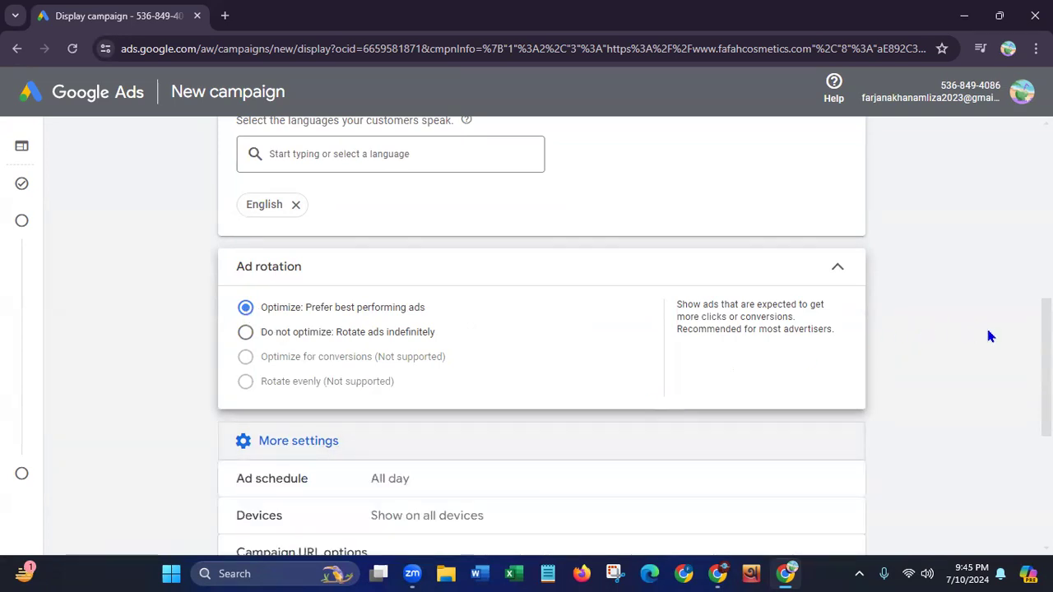
scroll(1020, 407, "down", 4)
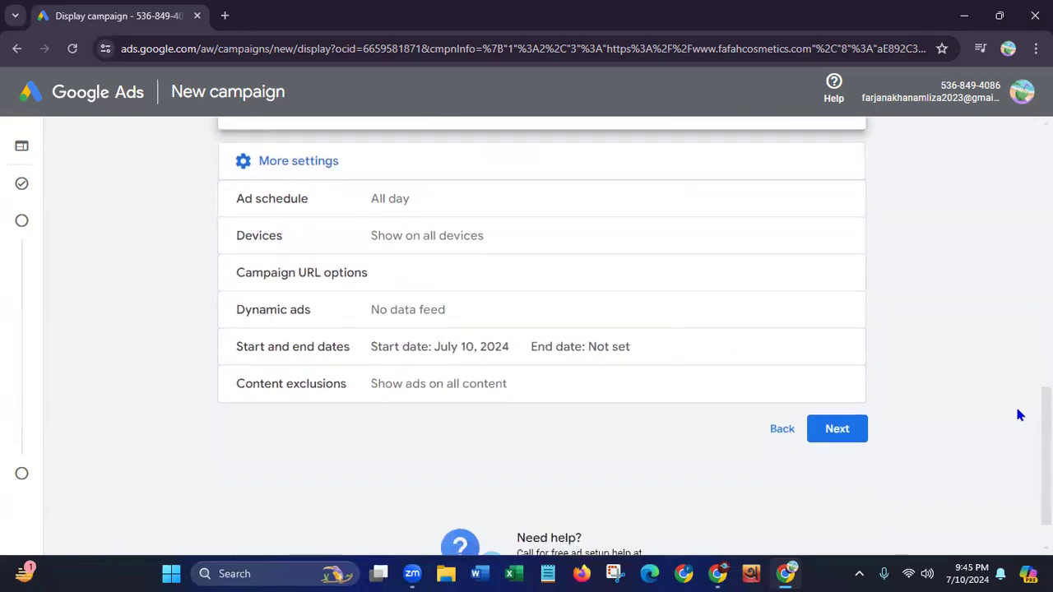
left_click(399, 191)
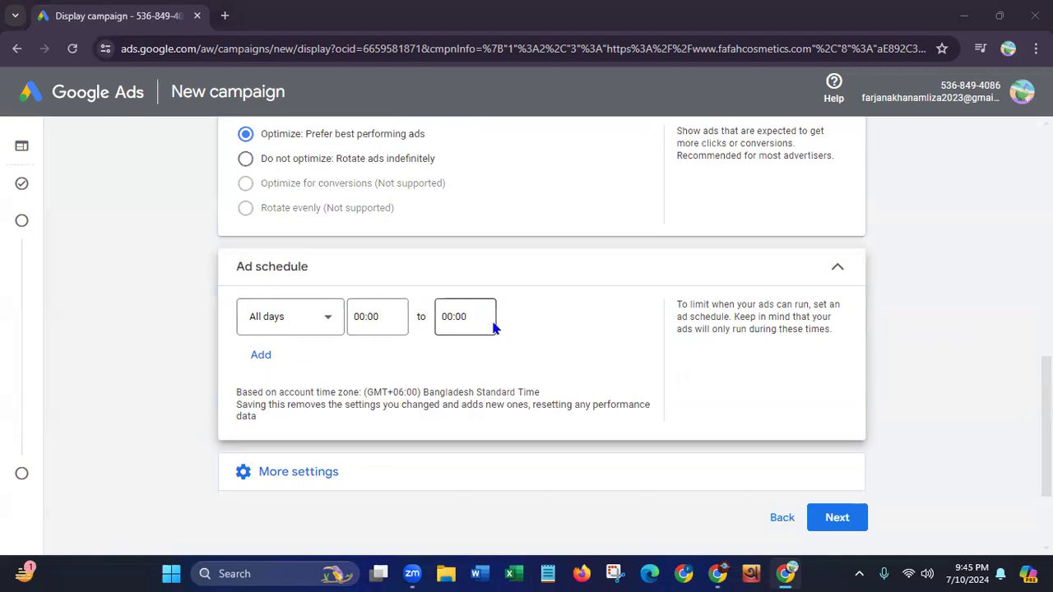
Set the ad schedule's day to Tuesdays with a start time of 08:00
left_click(325, 322)
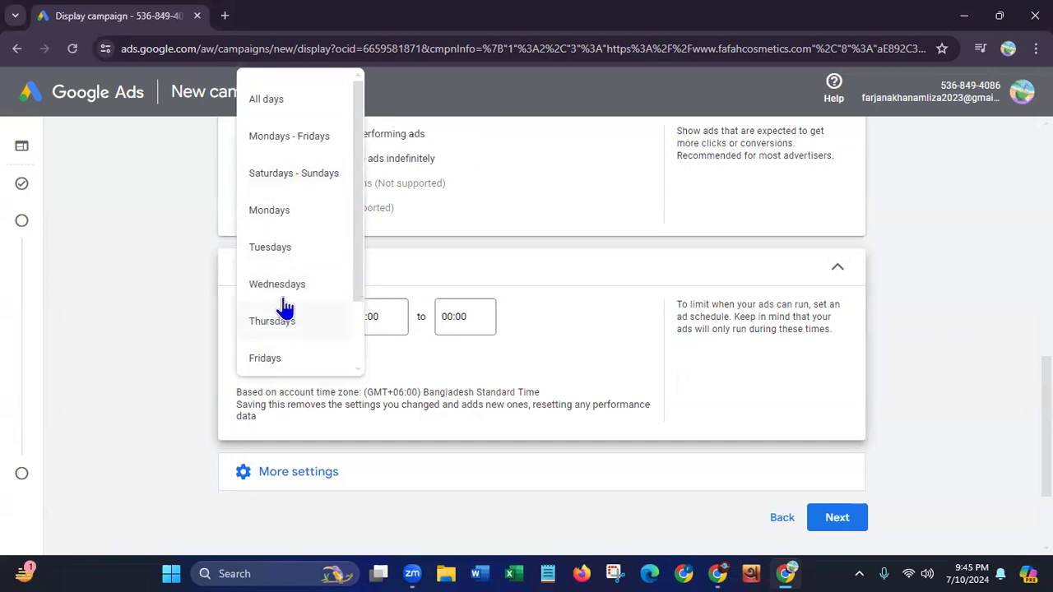
left_click(280, 249)
left_click(374, 333)
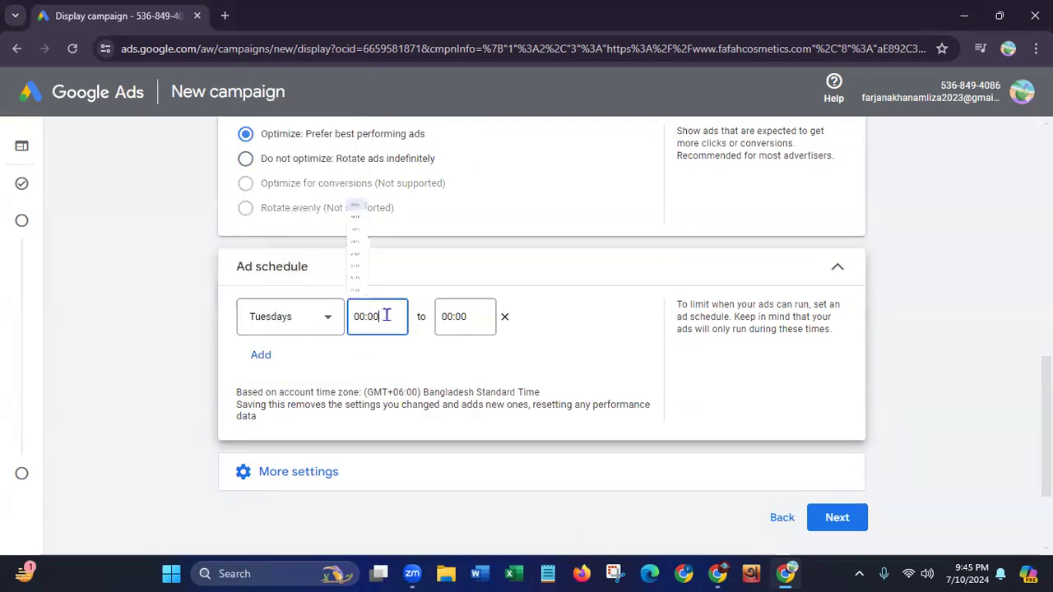
scroll(402, 202, "down", 20)
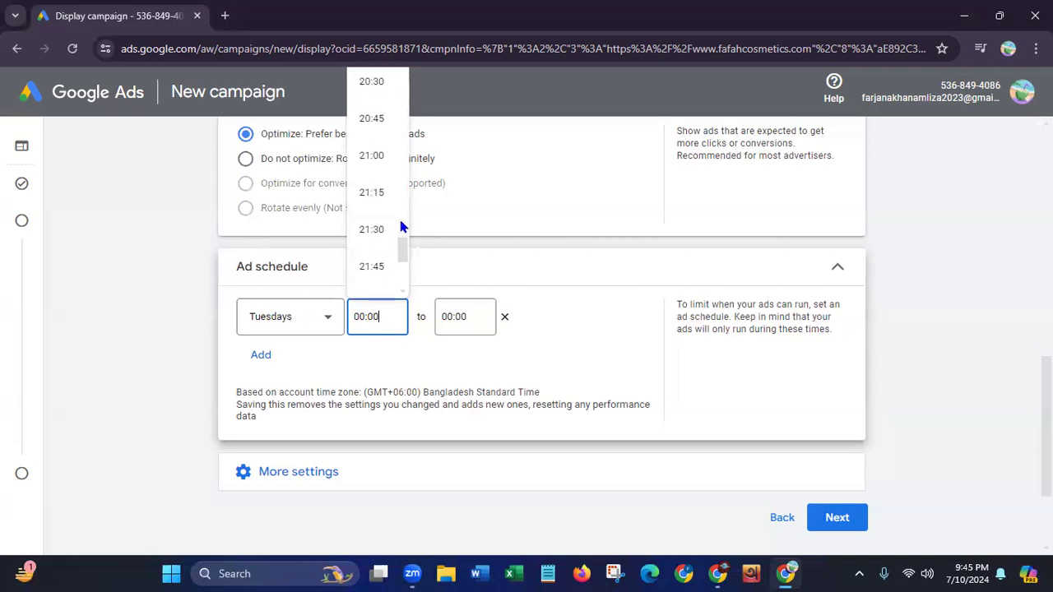
left_click_drag(401, 256, 403, 110)
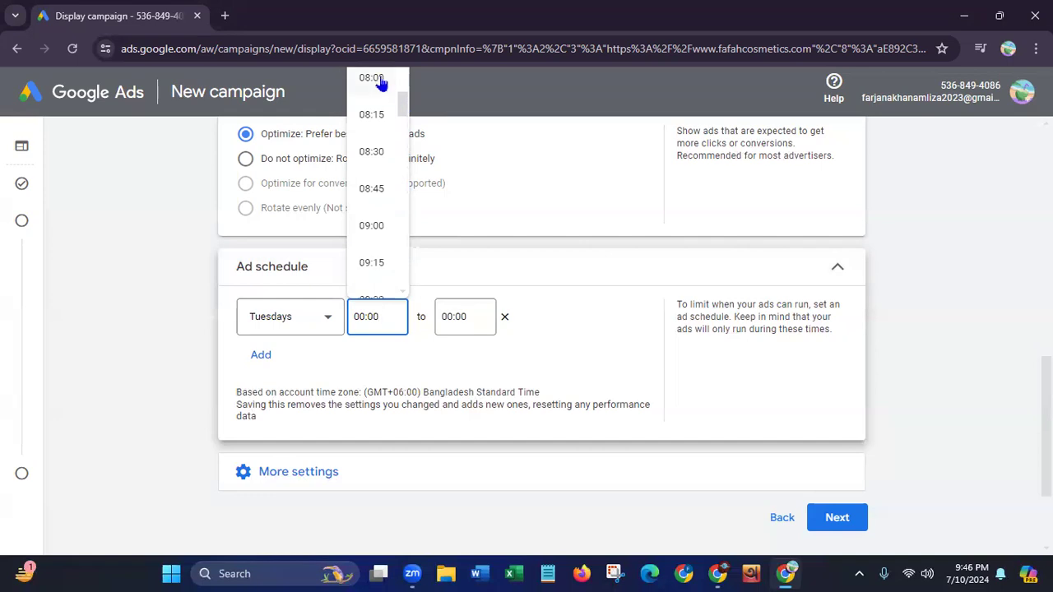
left_click(377, 78)
Set the end time of the Tuesdays ad schedule to 20:00
left_click(461, 320)
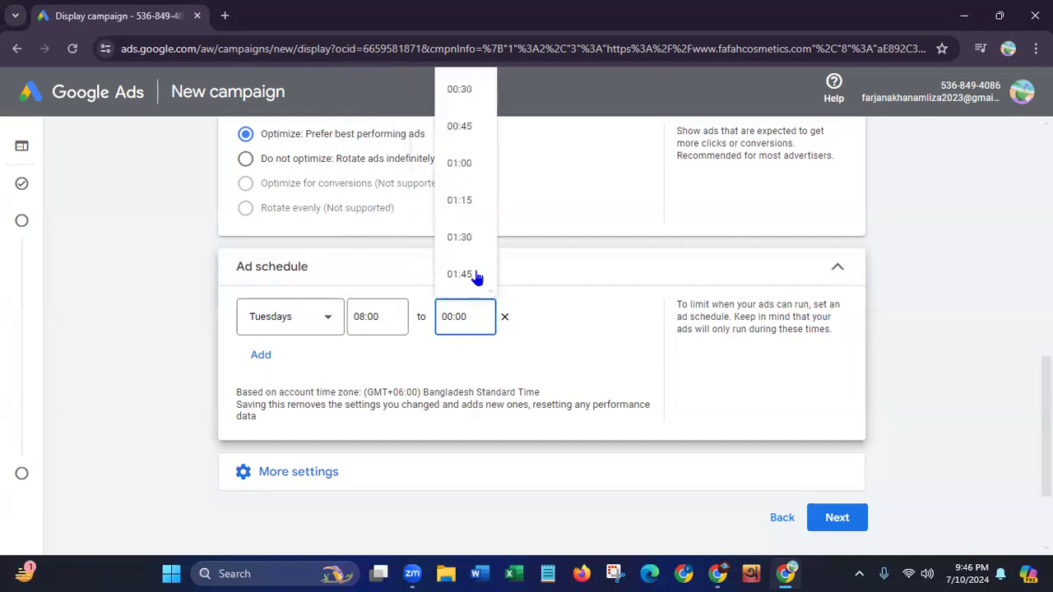
scroll(491, 135, "down", 5)
scroll(491, 152, "down", 7)
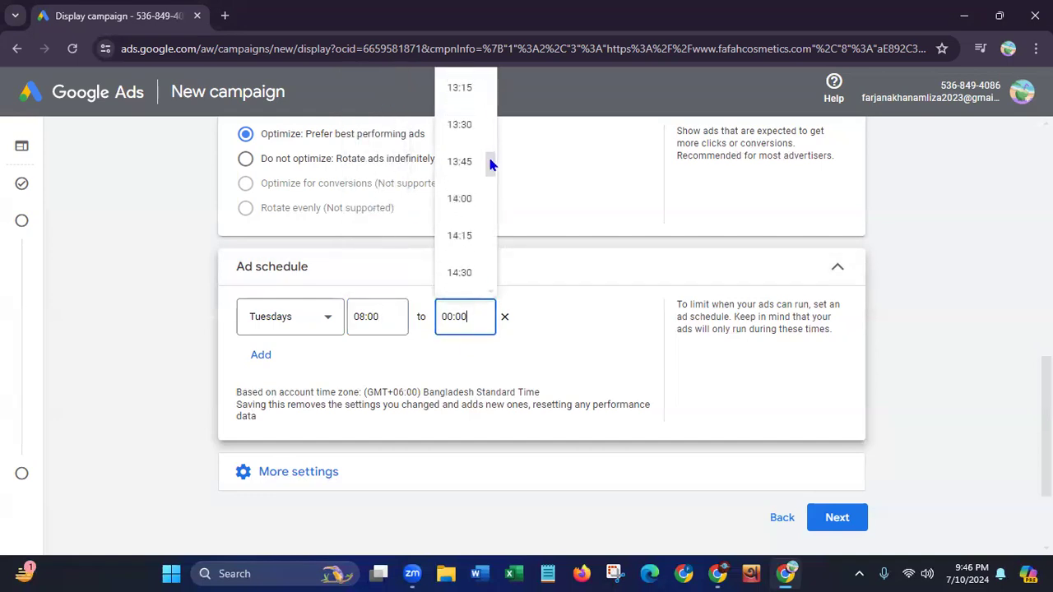
scroll(490, 174, "down", 2)
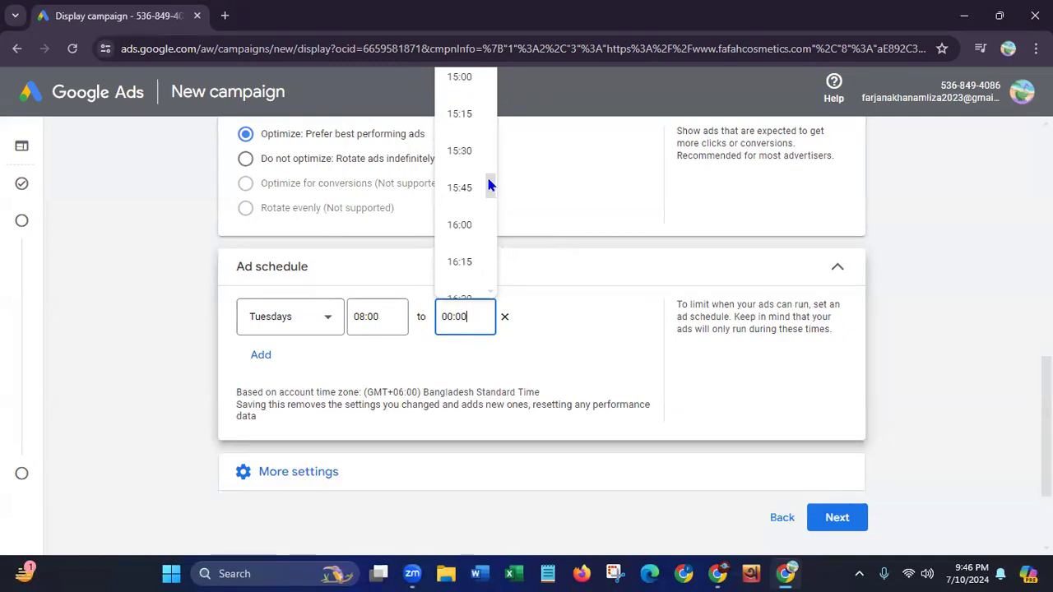
left_click_drag(490, 186, 486, 228)
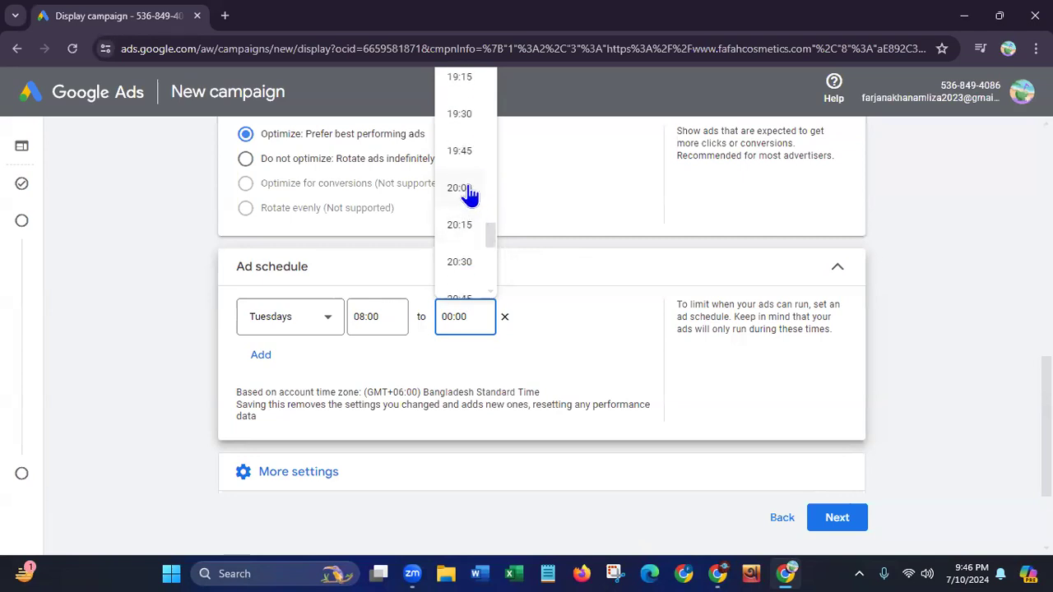
left_click(468, 198)
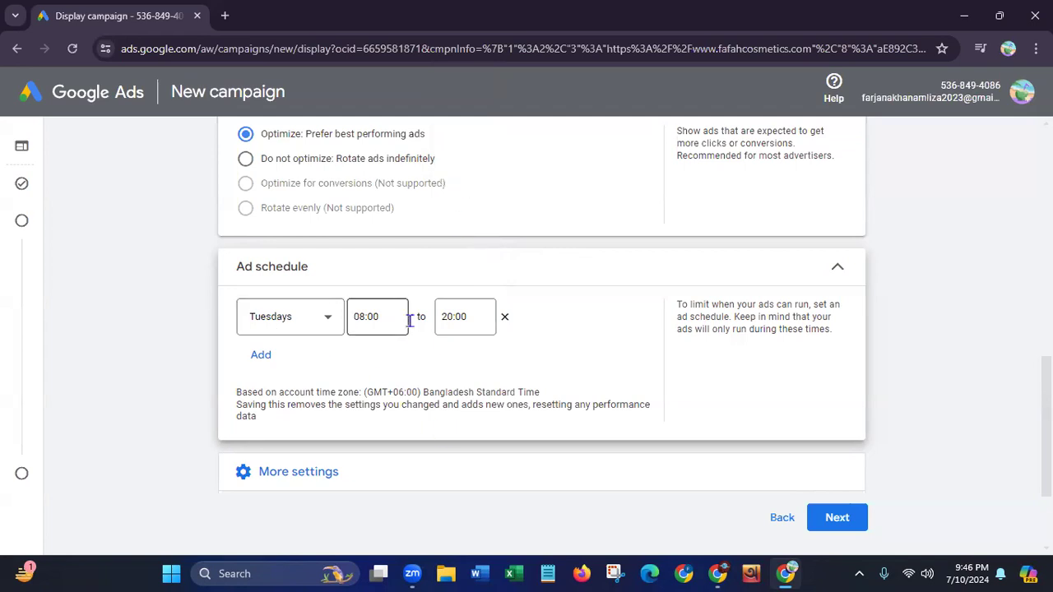
Add a second ad schedule row for Wednesdays, then remove both the Wednesdays and the Tuesdays rows
left_click(261, 355)
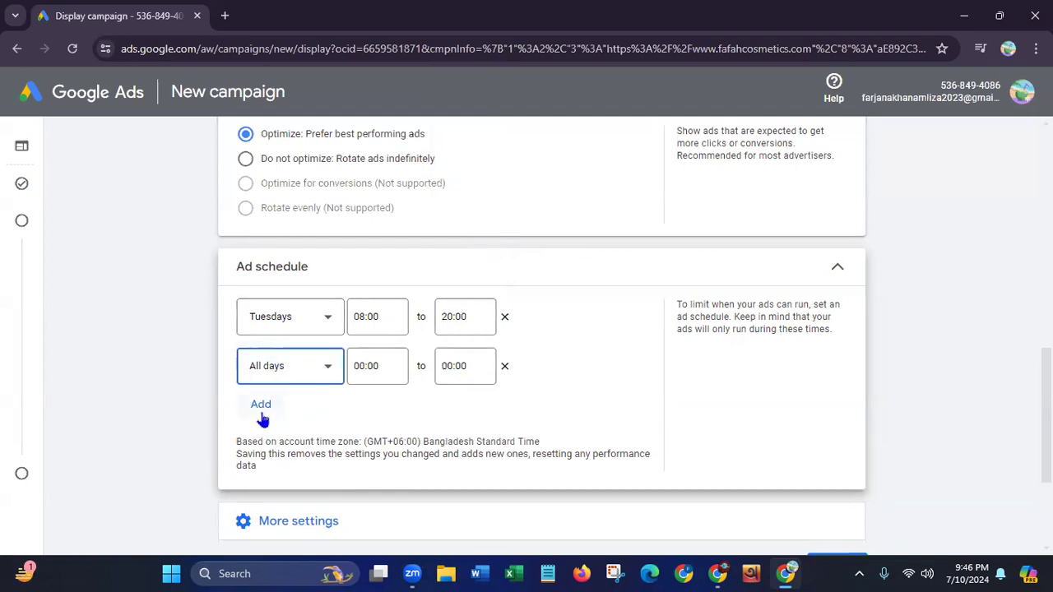
left_click(329, 368)
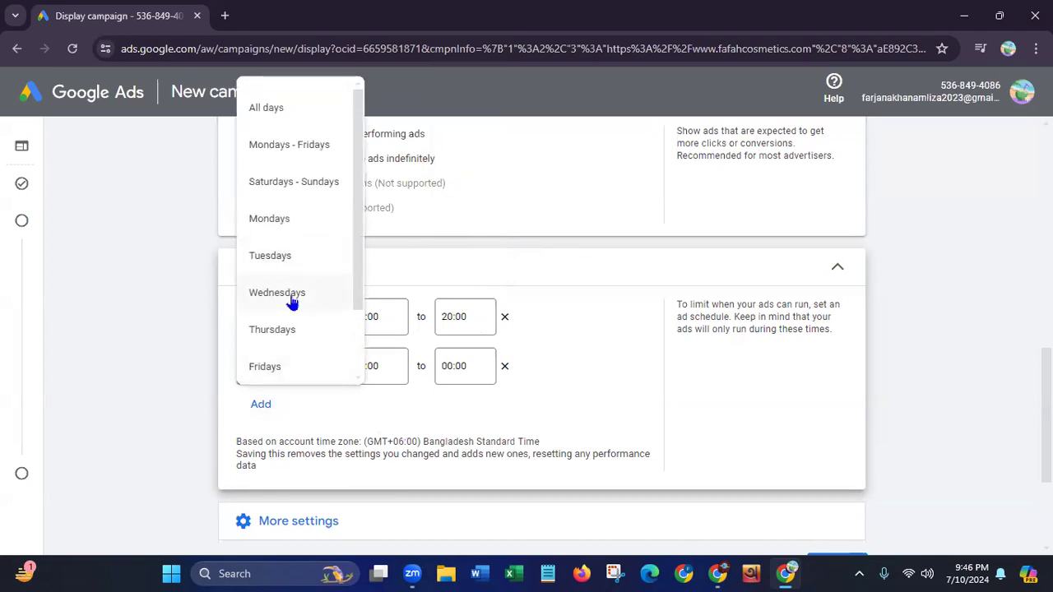
left_click(292, 295)
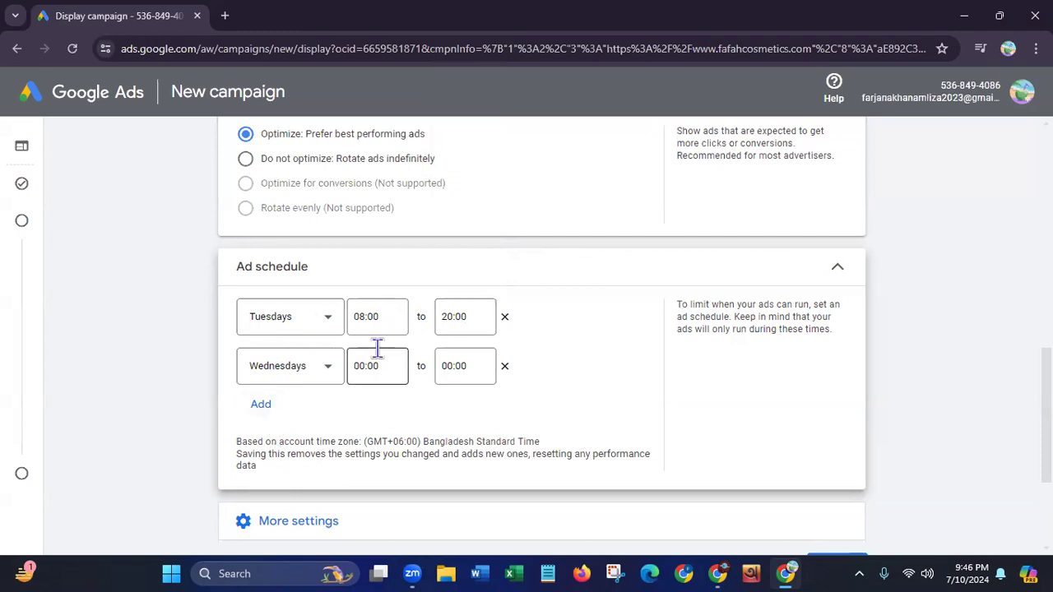
left_click(504, 367)
left_click(505, 318)
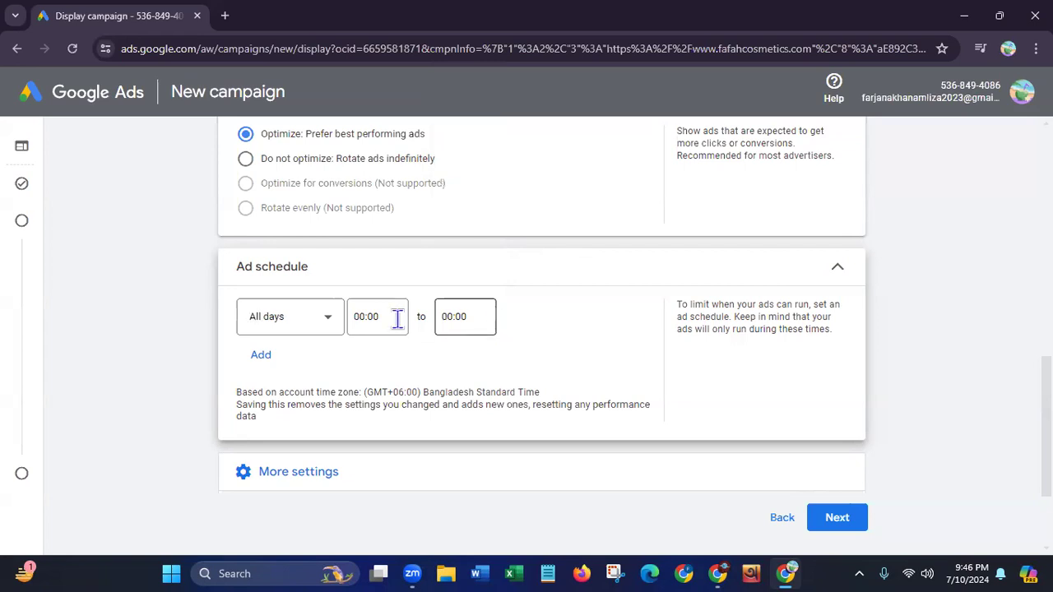
Set the start time of the All days ad schedule to 08:00
left_click(383, 316)
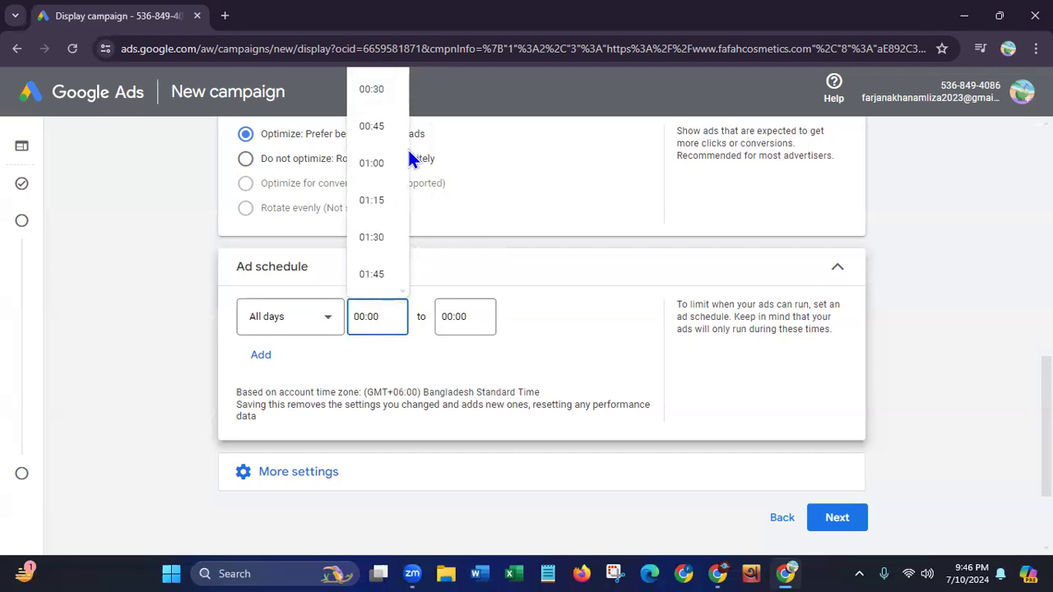
scroll(402, 132, "down", 12)
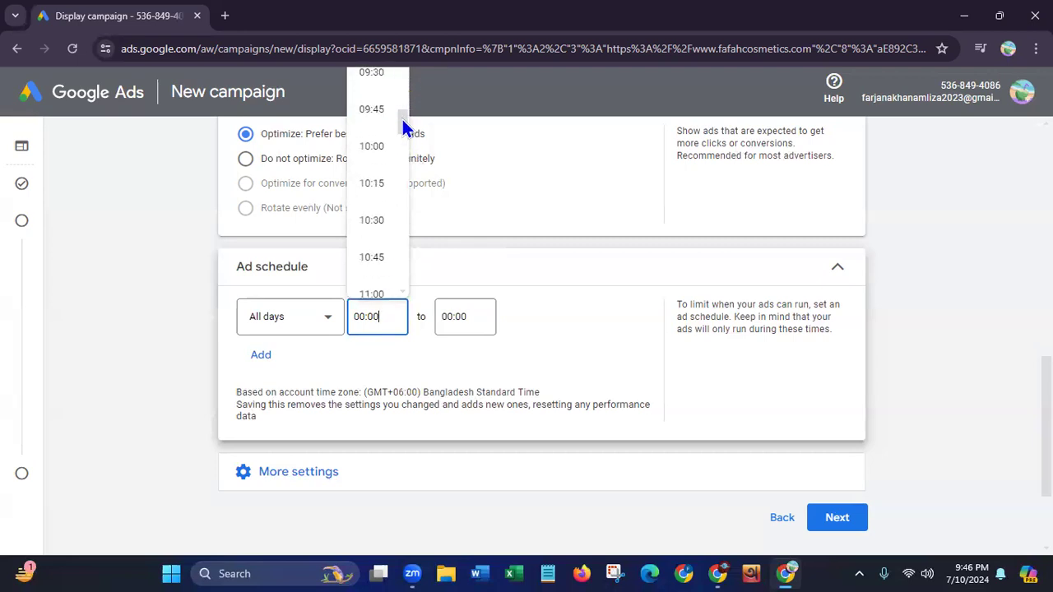
scroll(404, 82, "up", 7)
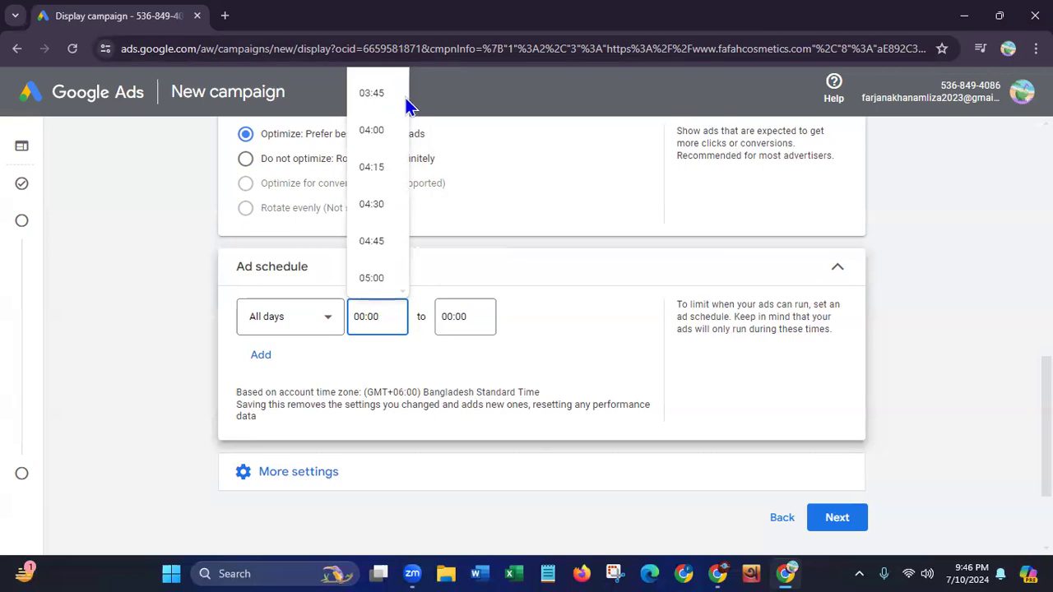
scroll(407, 90, "down", 3)
scroll(409, 74, "up", 3)
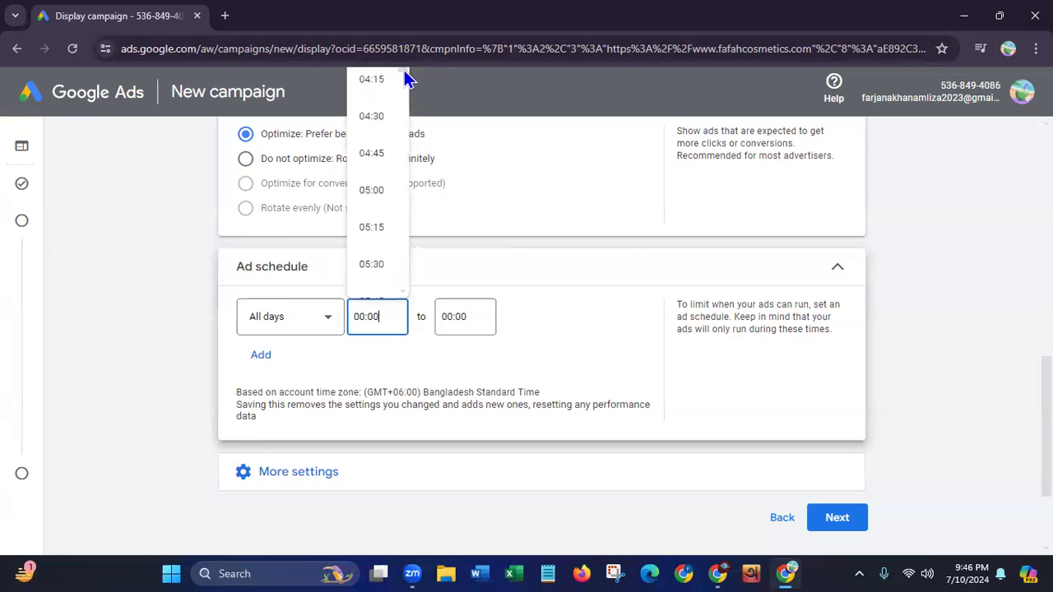
scroll(404, 90, "down", 4)
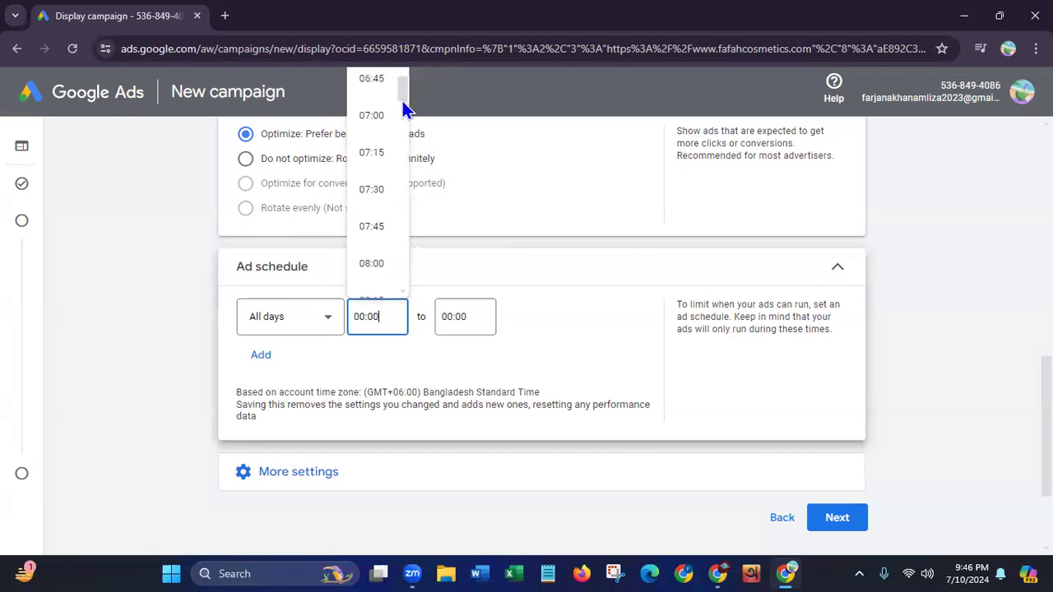
left_click(364, 262)
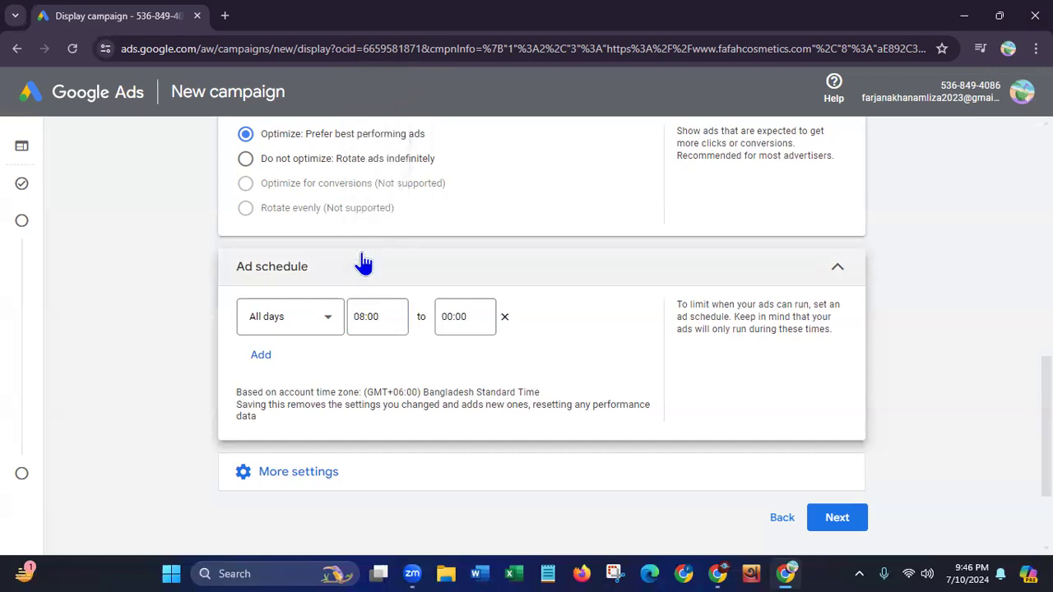
Set the end time of the All days ad schedule to 23:45
left_click(478, 314)
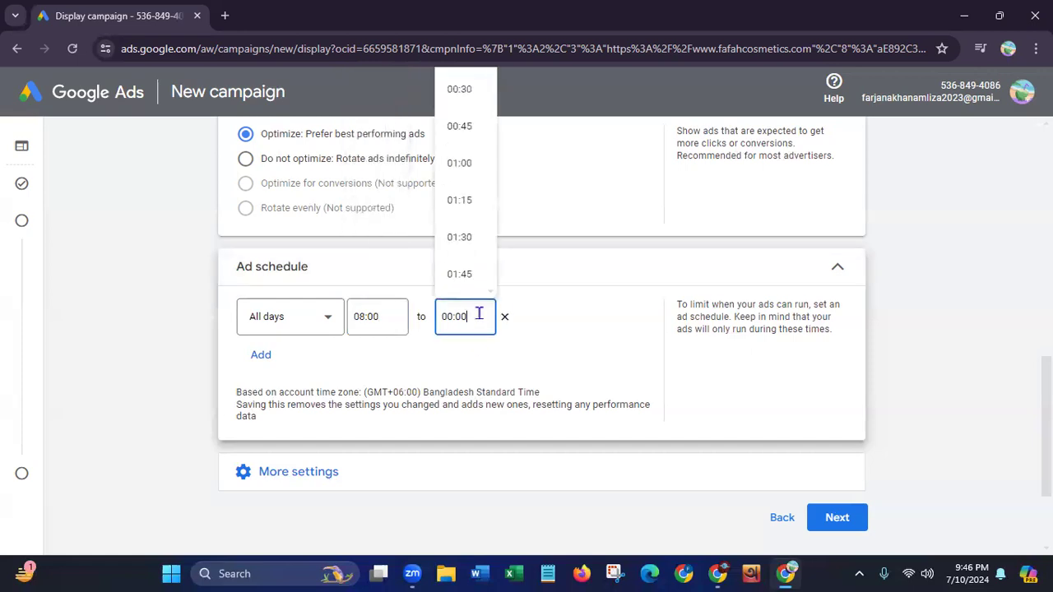
left_click(465, 90)
left_click(462, 319)
scroll(485, 131, "down", 15)
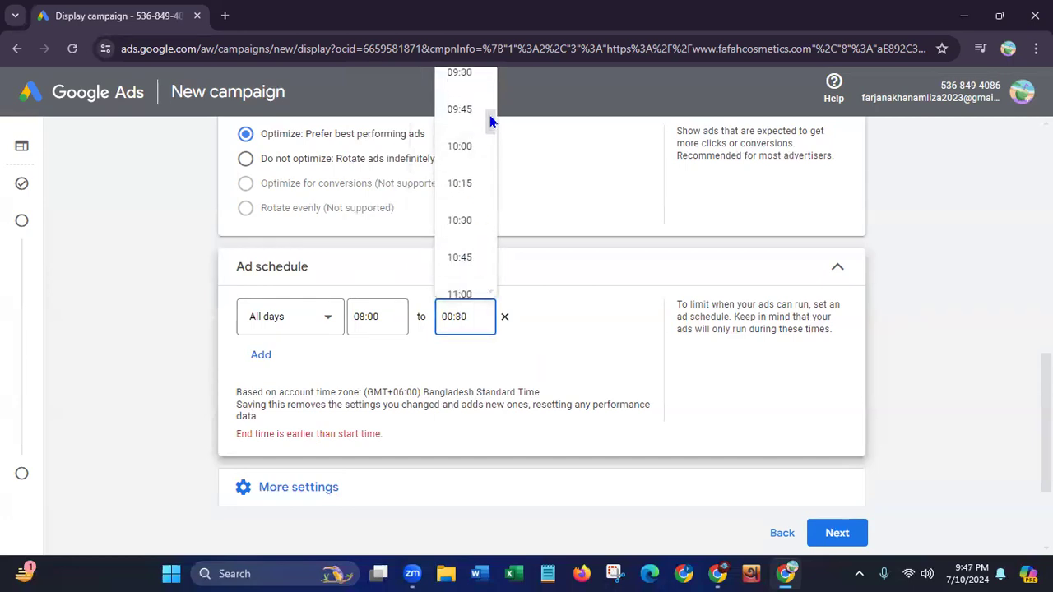
left_click_drag(490, 121, 489, 277)
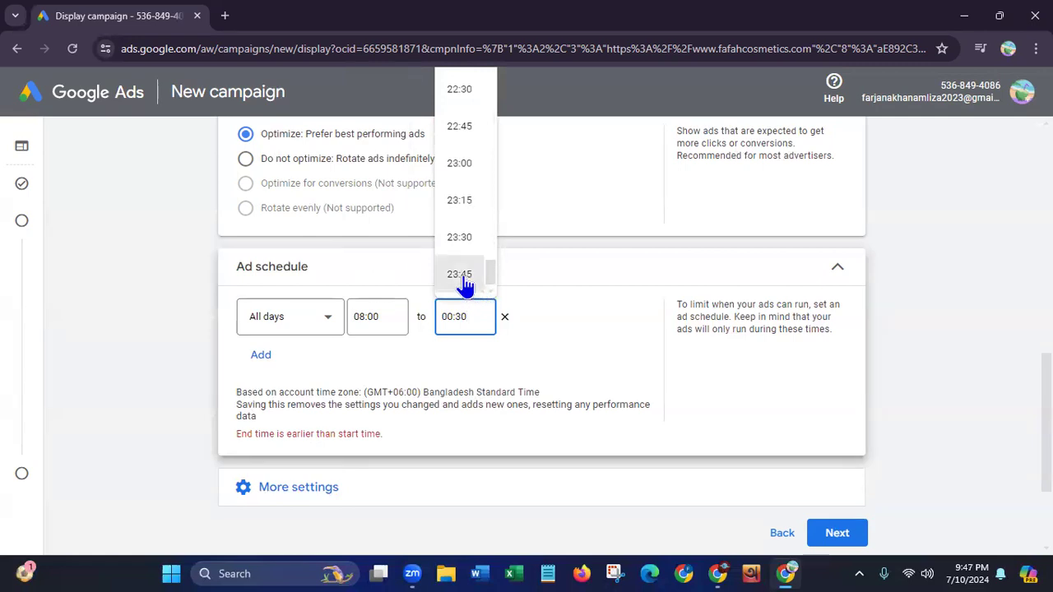
left_click(465, 280)
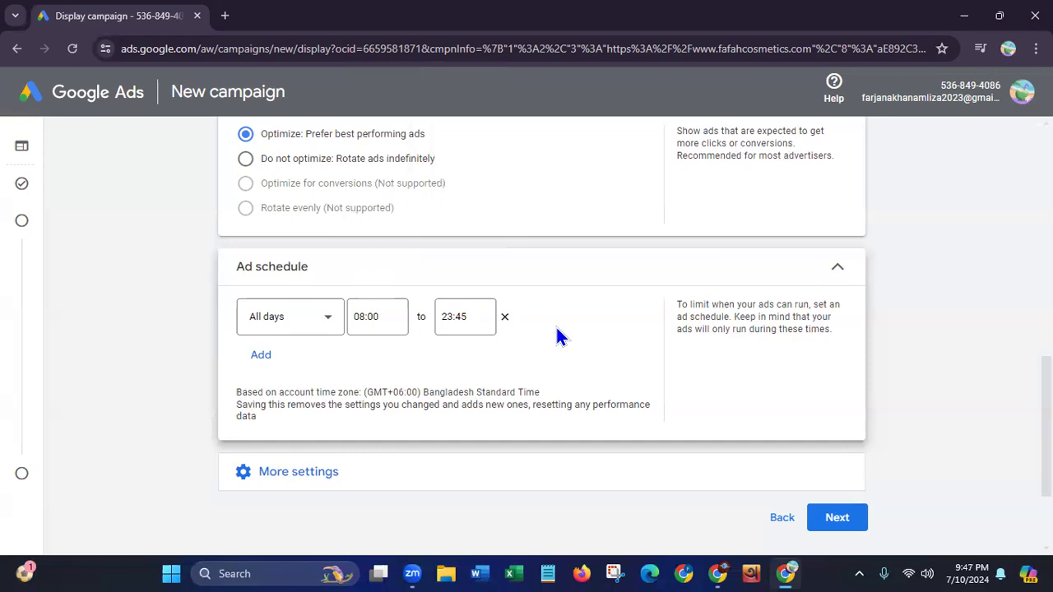
Expand the remaining campaign settings and open the device targeting and dynamic ads options for review
scroll(1015, 384, "down", 1)
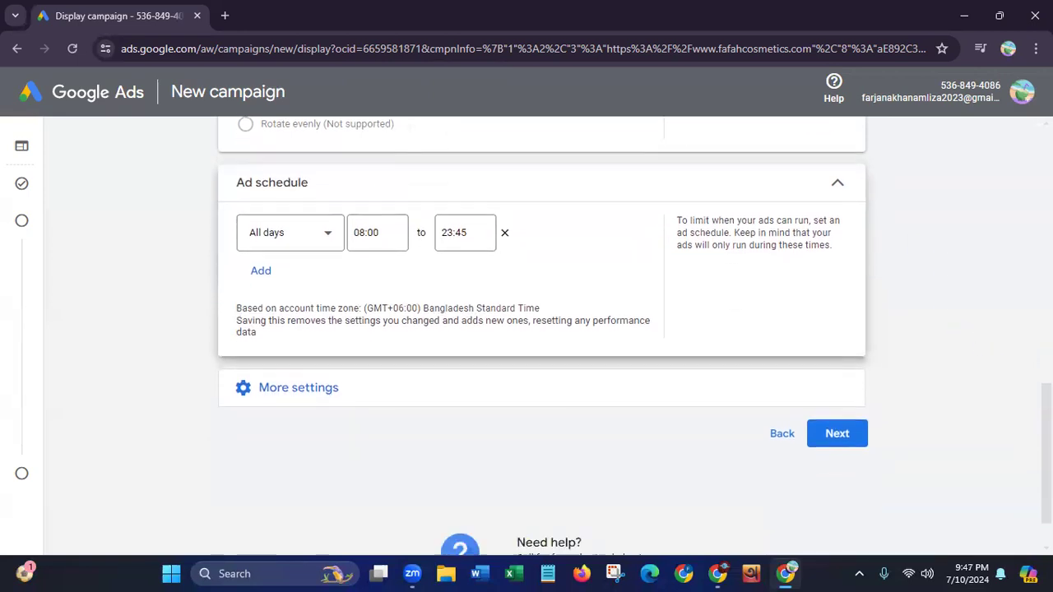
scroll(928, 437, "down", 1)
left_click(344, 336)
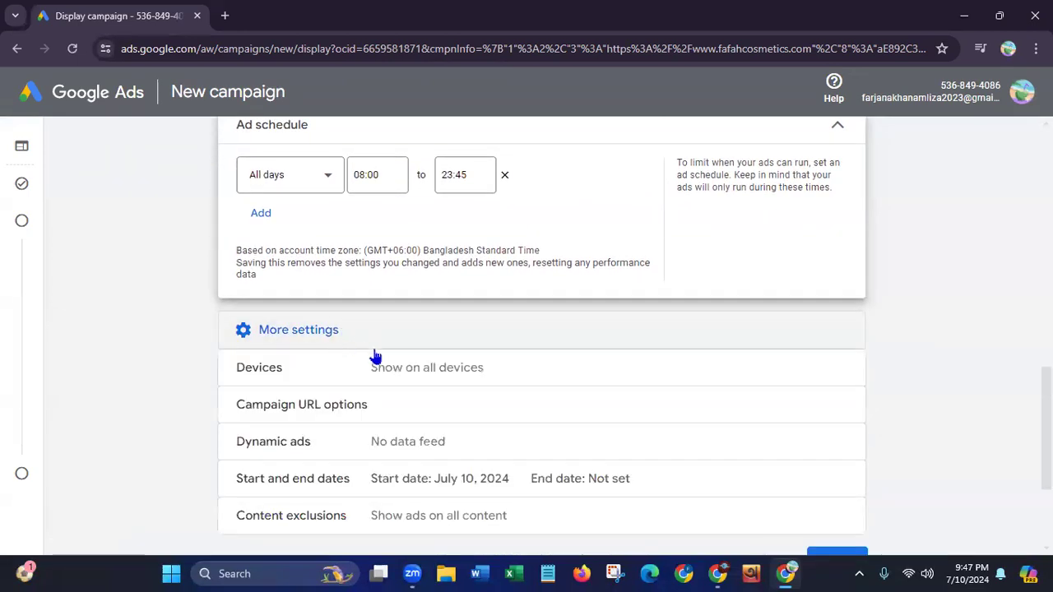
left_click(463, 369)
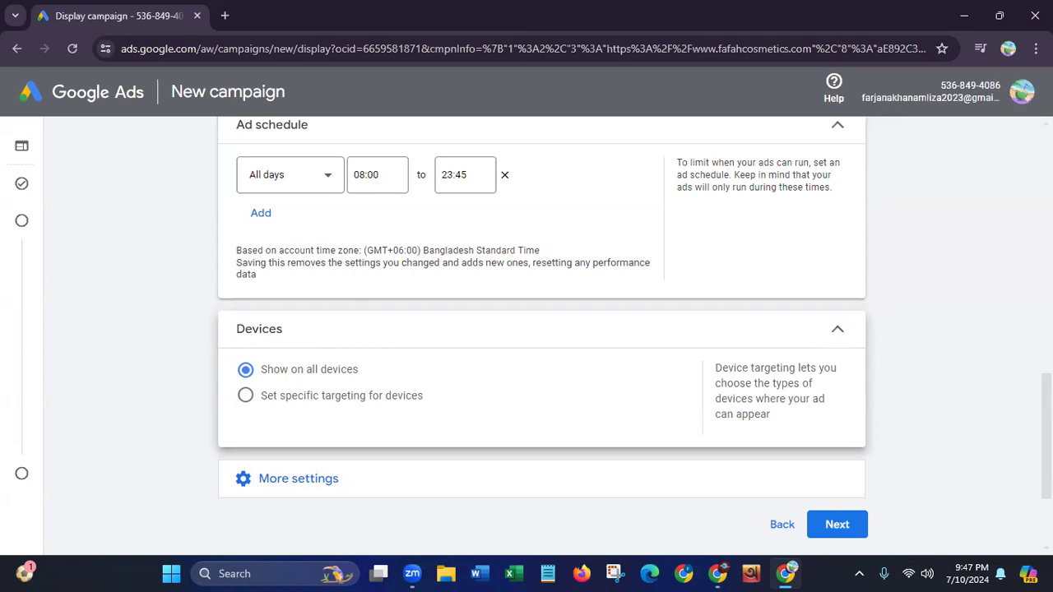
scroll(778, 472, "down", 2)
left_click(327, 332)
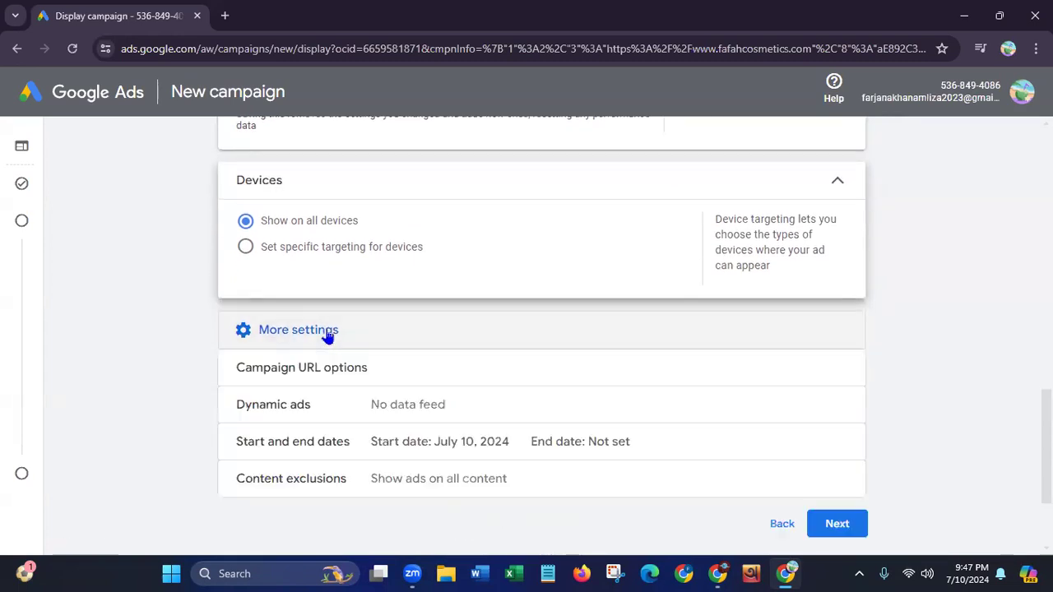
left_click(434, 409)
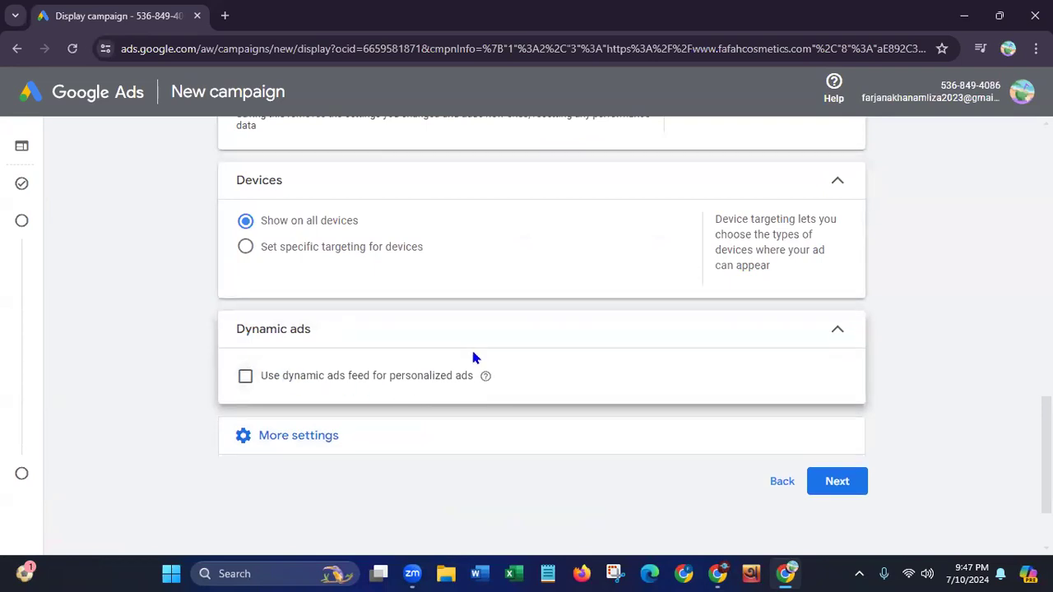
Open the campaign URL options and the campaign's start and end date settings
left_click(308, 435)
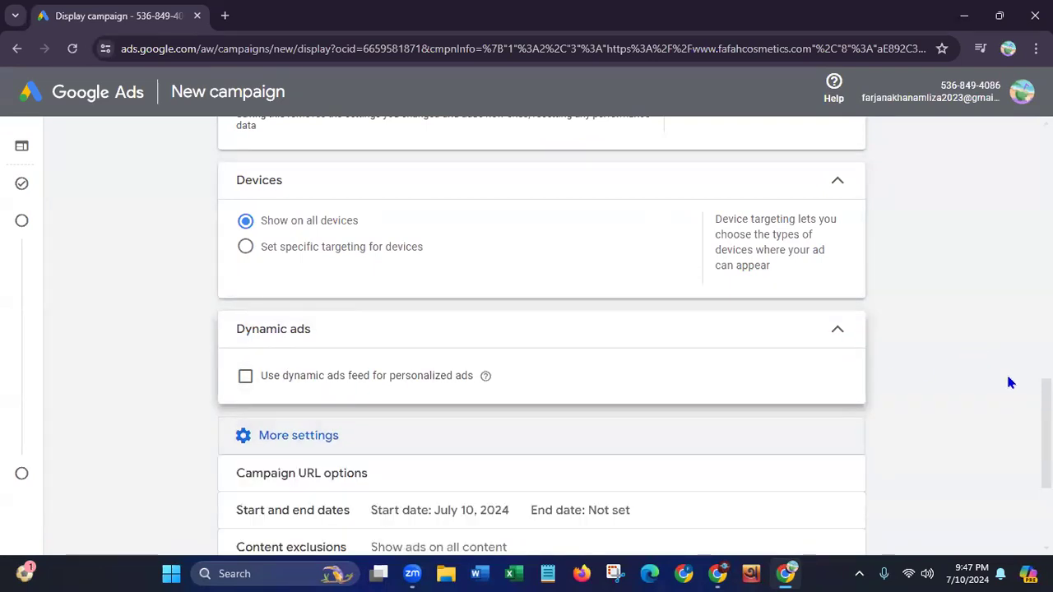
scroll(1008, 381, "down", 3)
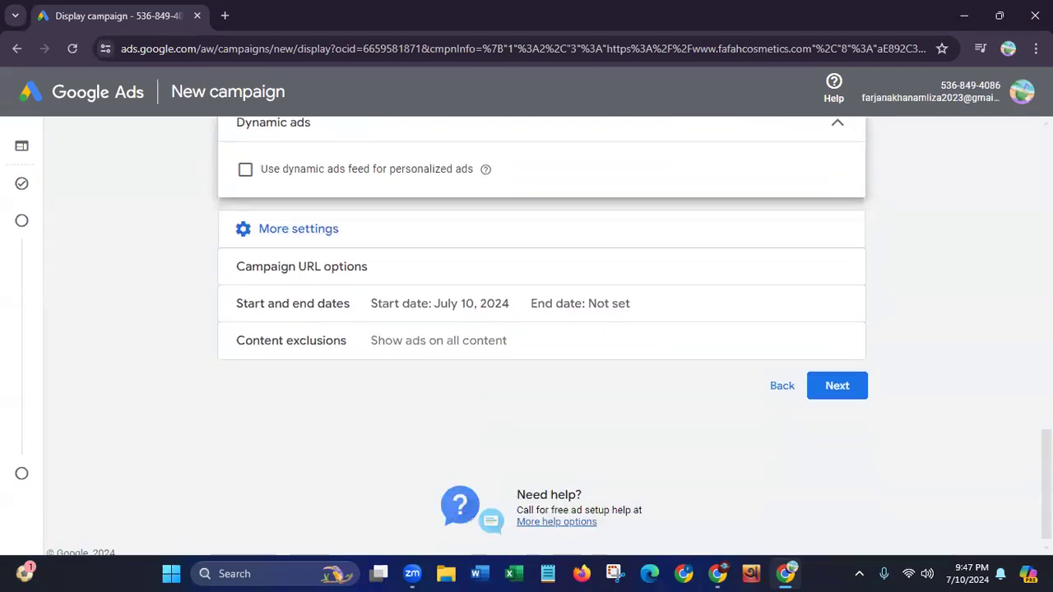
left_click(376, 258)
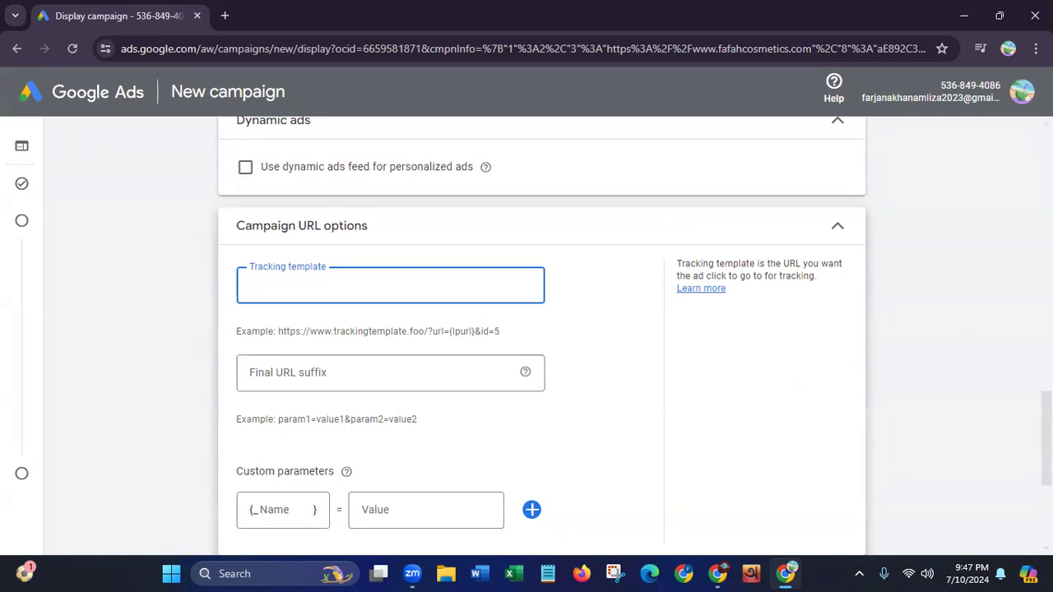
scroll(541, 329, "down", 3)
left_click(351, 363)
left_click(458, 409)
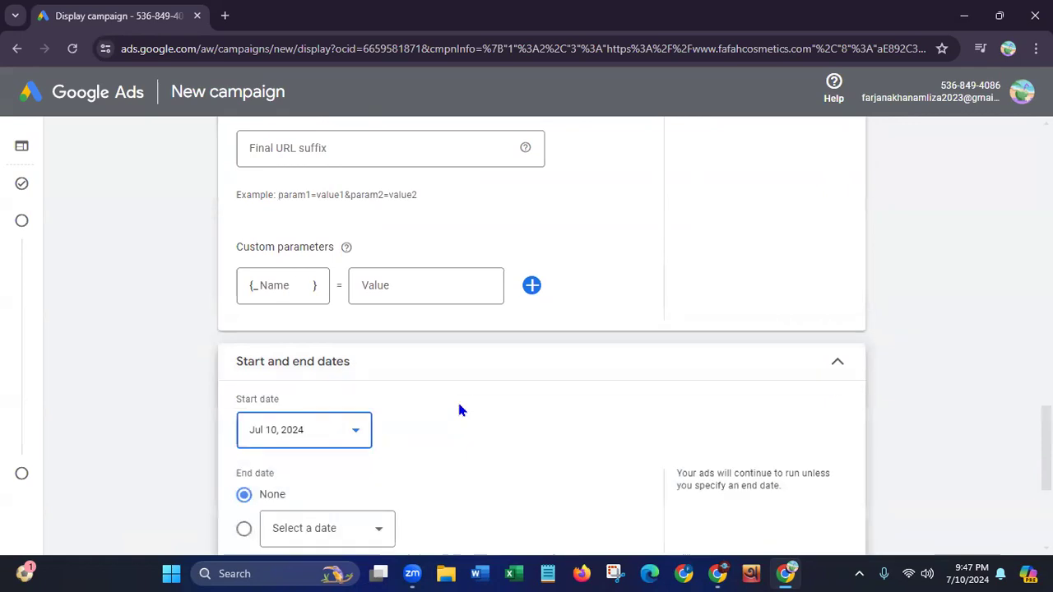
Set the campaign's start date to Jul 11, 2024 and its end date to Jul 21, 2024
scroll(542, 329, "down", 3)
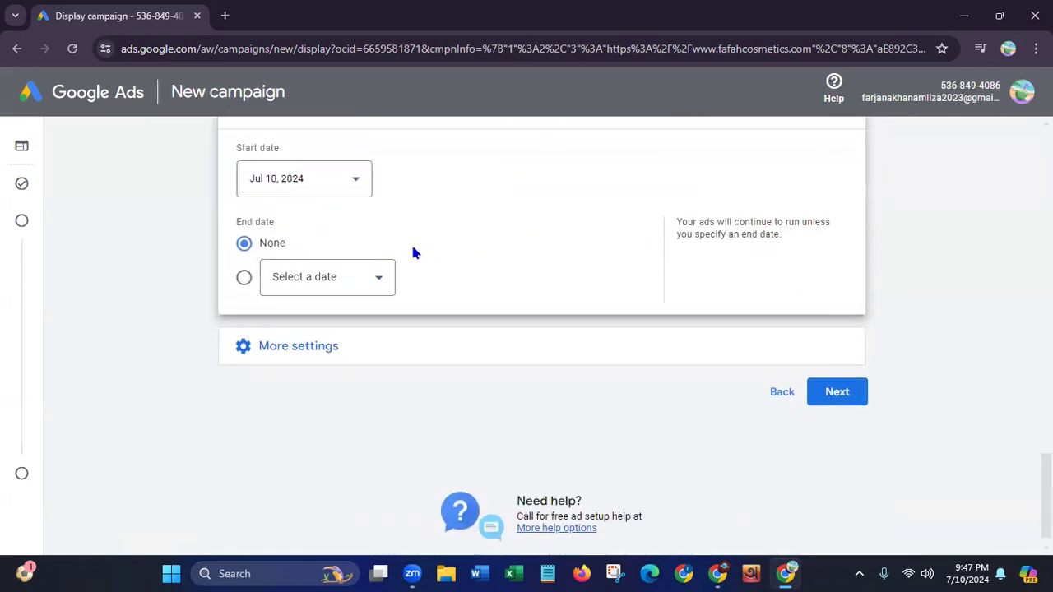
left_click(354, 183)
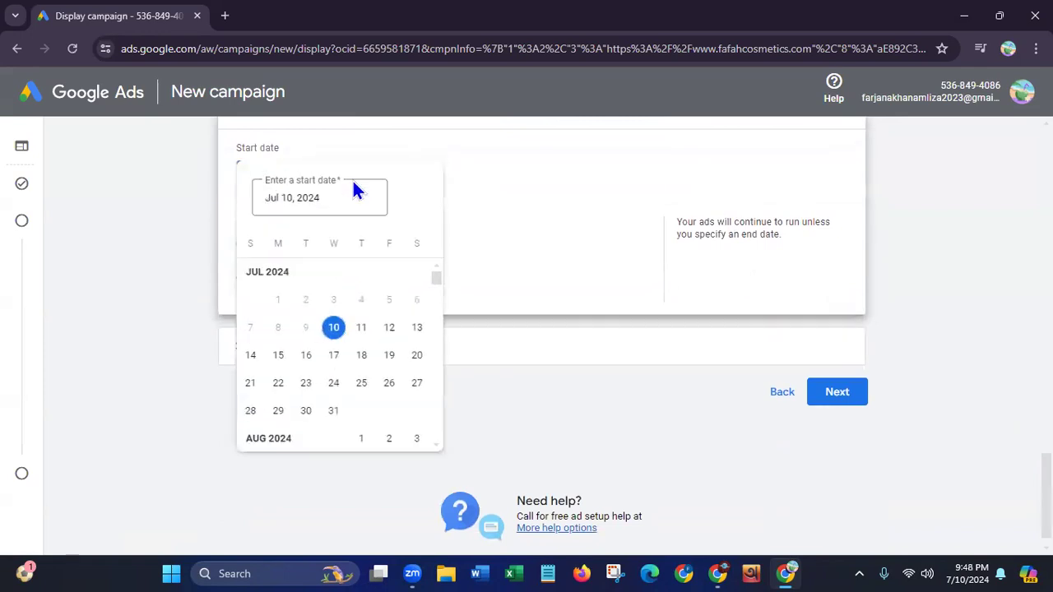
left_click(368, 332)
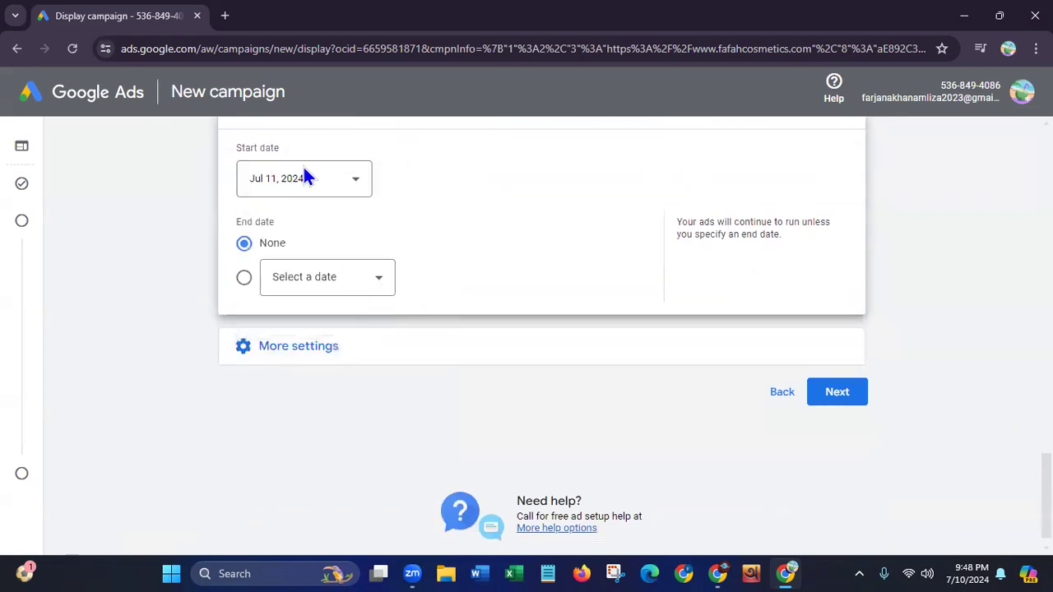
left_click(377, 285)
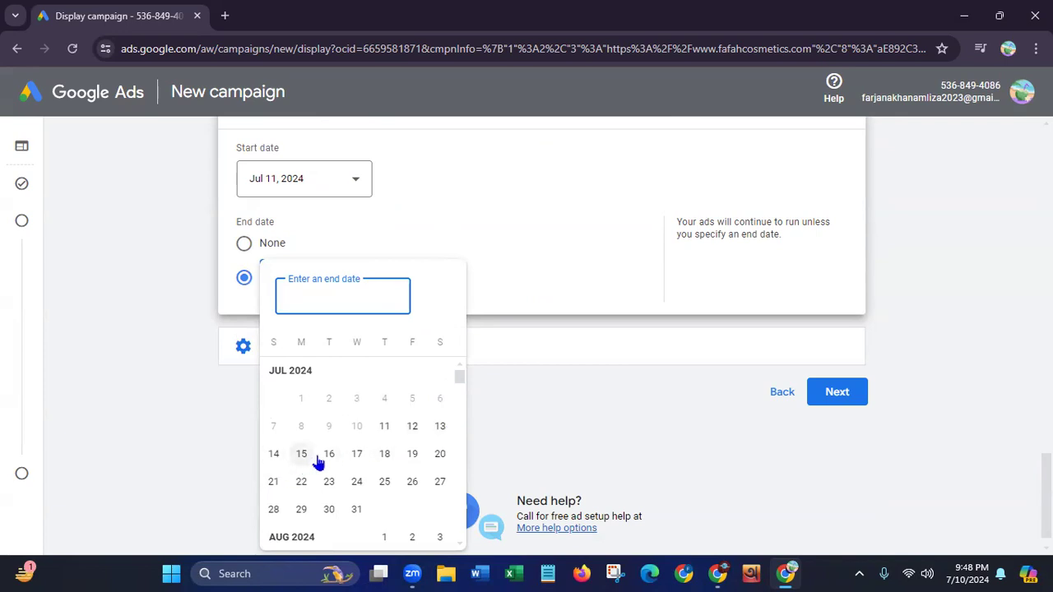
left_click(273, 483)
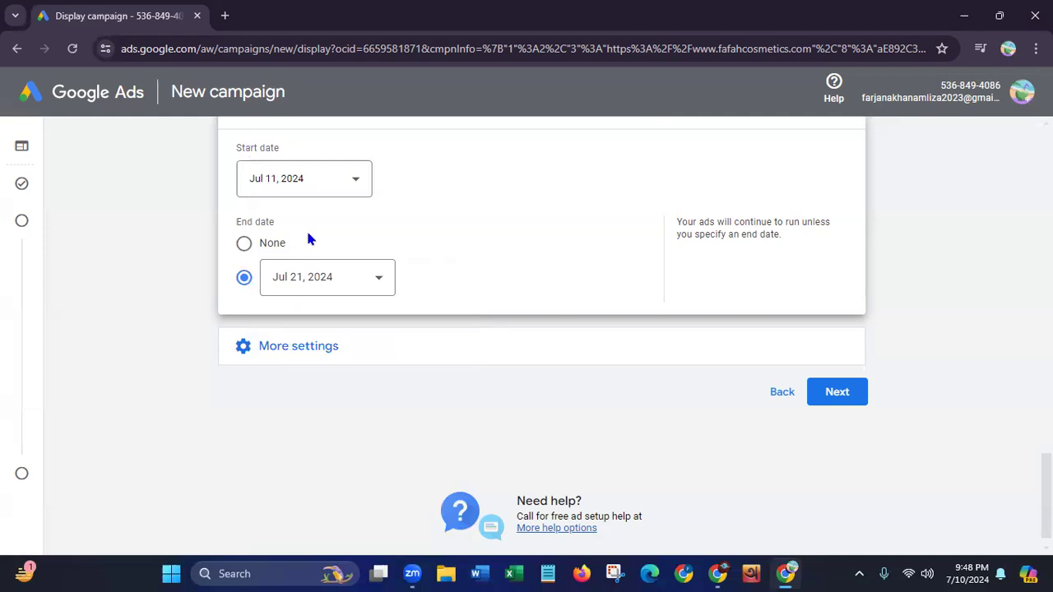
Open the campaign's content exclusions and exclude the content label DL-G: General audiences, including content suitable for families
left_click(353, 355)
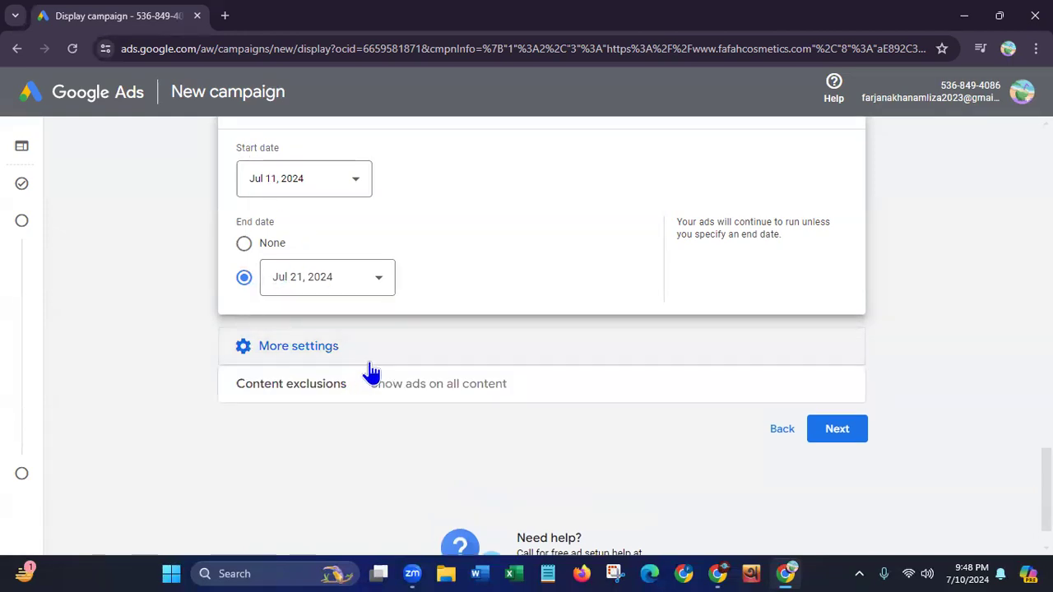
left_click(440, 385)
scroll(542, 345, "down", 2)
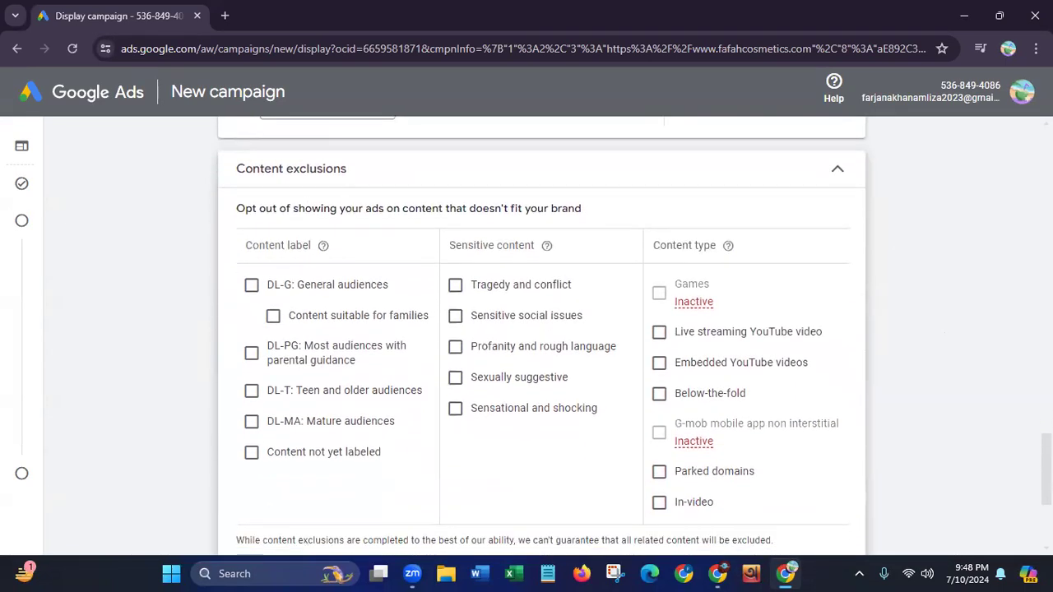
scroll(541, 335, "down", 1)
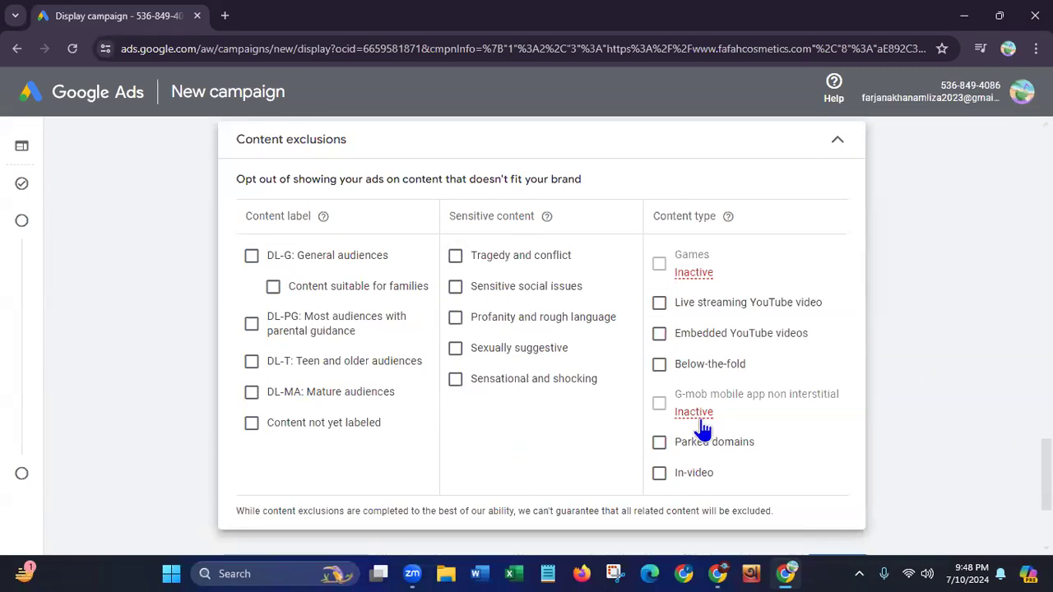
mouse_move(695, 413)
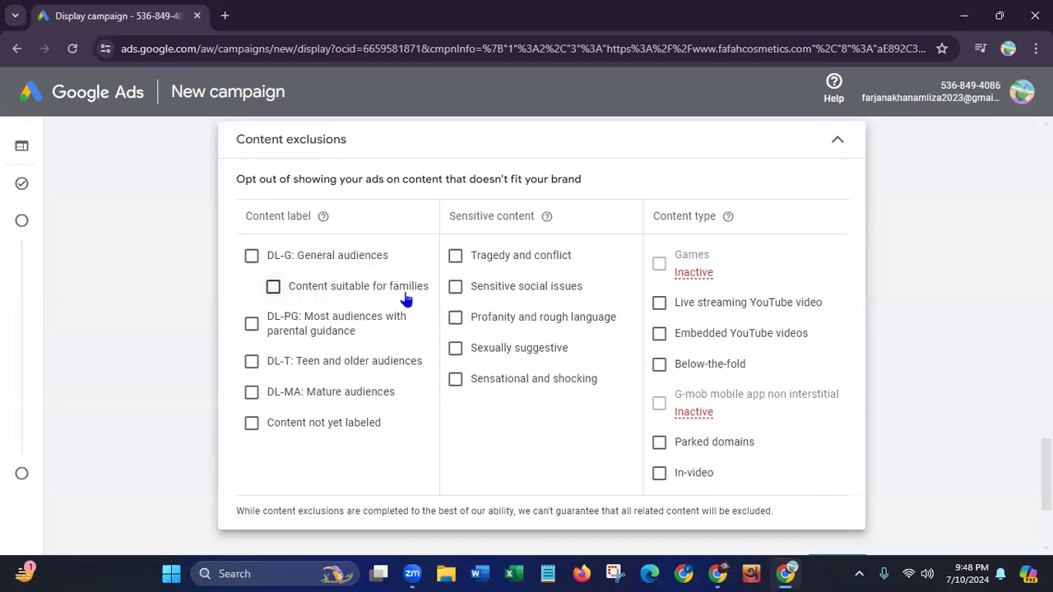
left_click(273, 288)
left_click(251, 256)
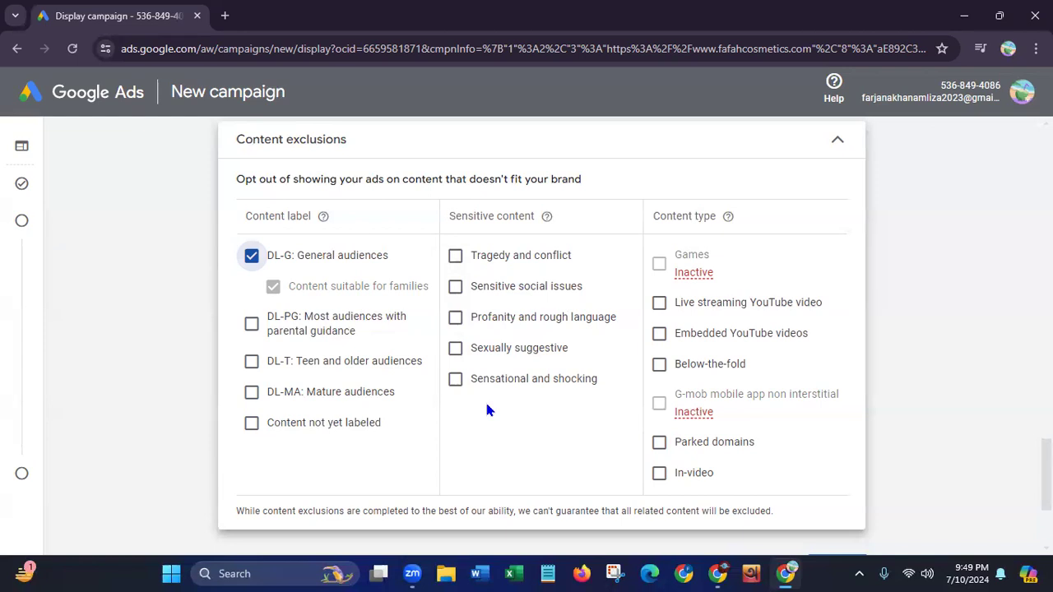
Exclude tragedy and conflict, sensitive social issues, profanity and rough language, sexually suggestive, and sensational and shocking content
left_click(455, 257)
left_click(454, 287)
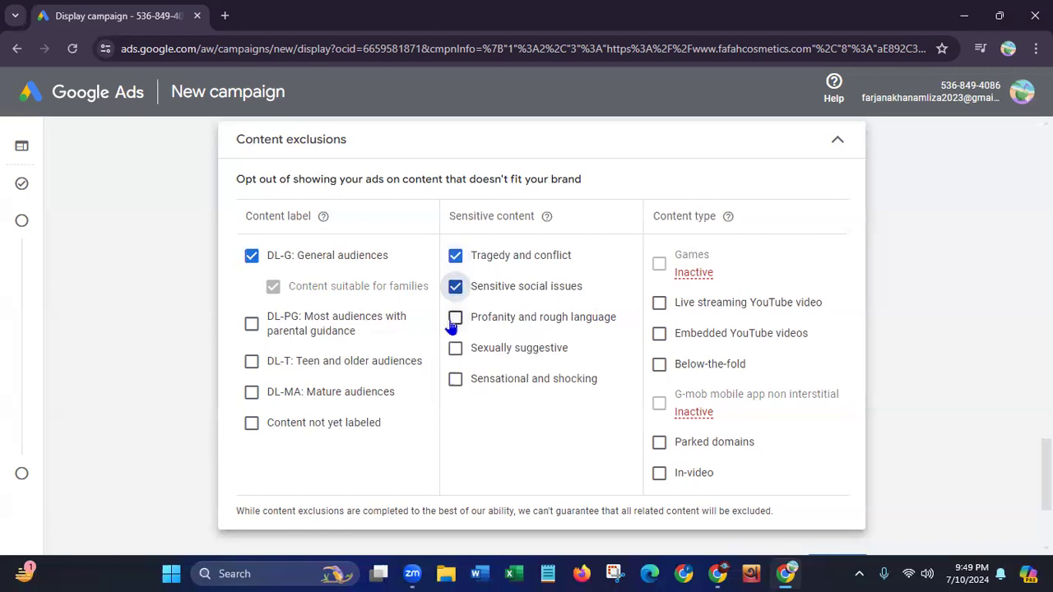
left_click(455, 319)
left_click(454, 350)
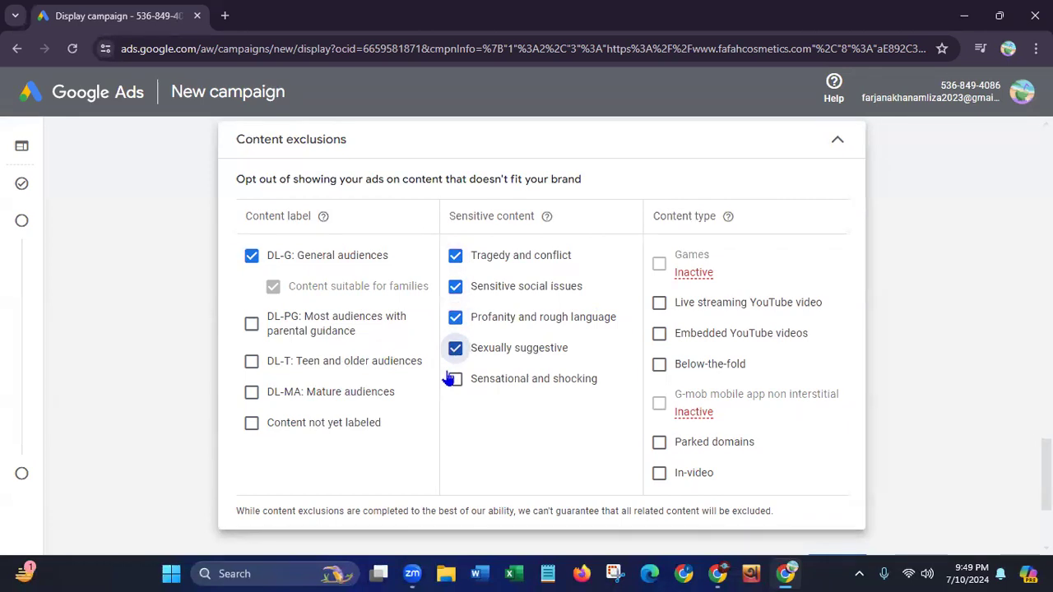
left_click(452, 384)
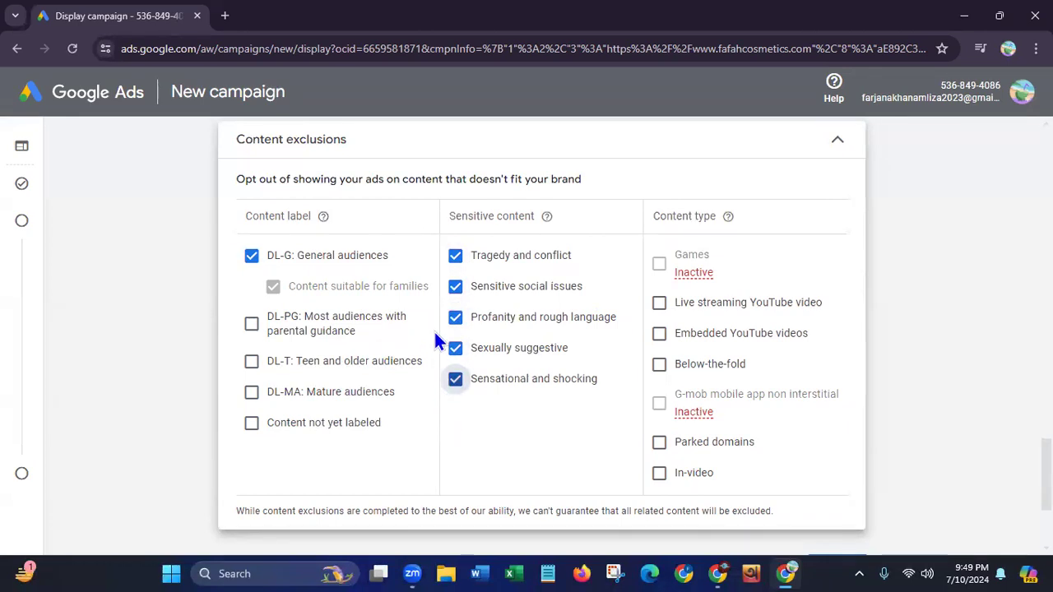
Clear the DL-G: General audiences exclusion and exclude the content types live streaming YouTube video, embedded YouTube videos and in-video
left_click(252, 257)
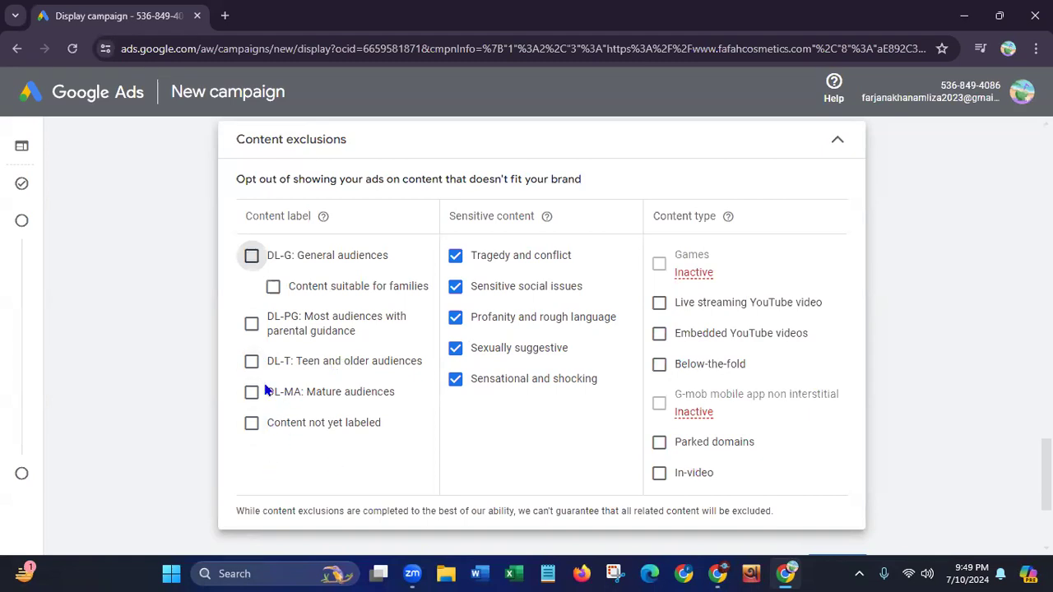
left_click(659, 303)
left_click(659, 335)
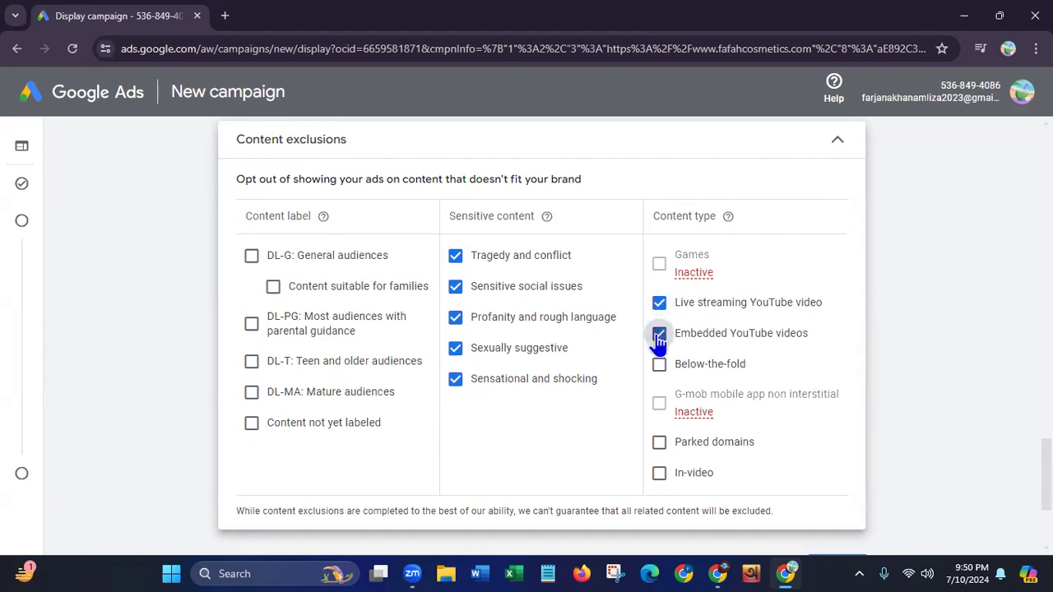
left_click(659, 473)
scroll(543, 329, "down", 3)
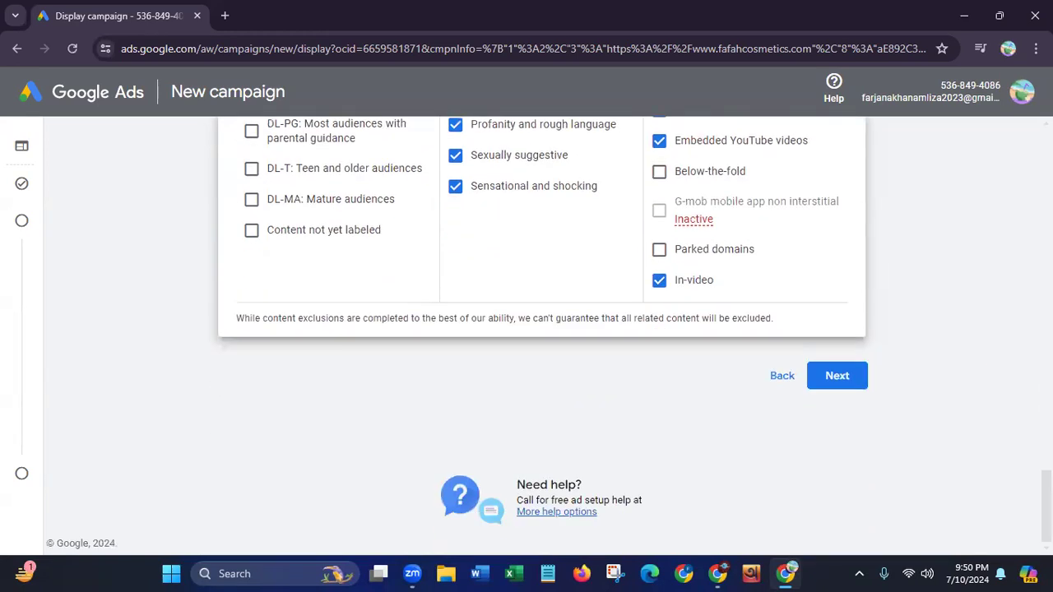
Continue to budget and bidding and set the campaign's average daily budget to 500 US dollars
left_click(836, 378)
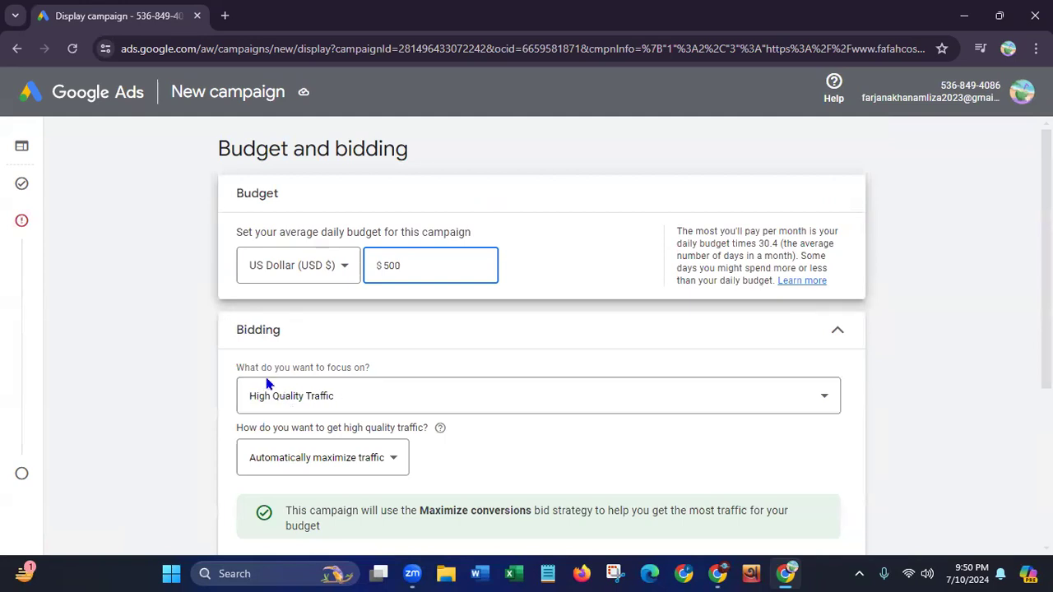
left_click(467, 299)
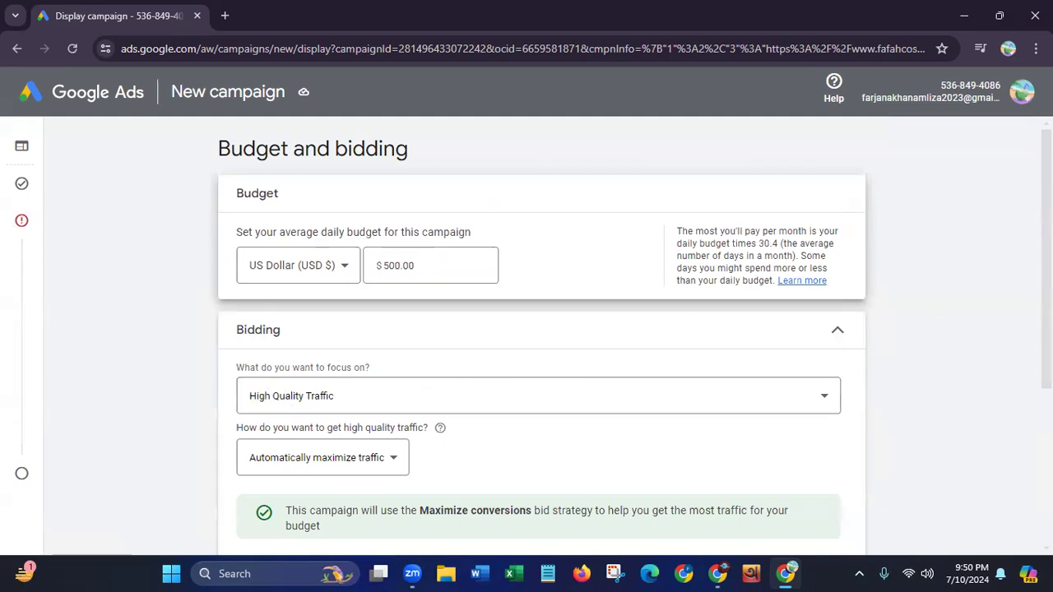
Choose High Quality Traffic as the bidding focus and Automatically maximize traffic as the way to get it
scroll(468, 297, "down", 2)
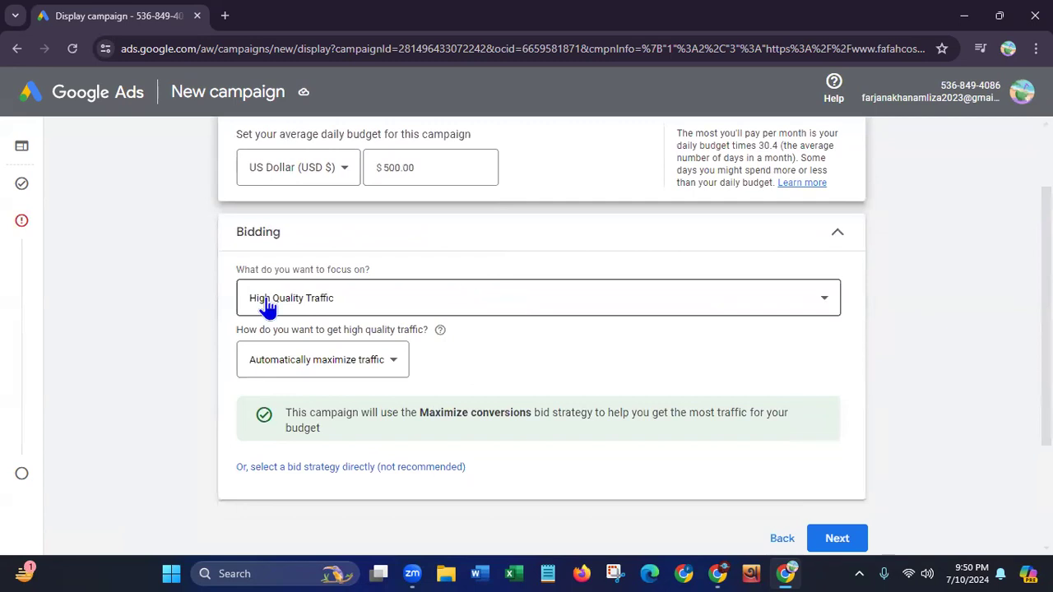
left_click(823, 297)
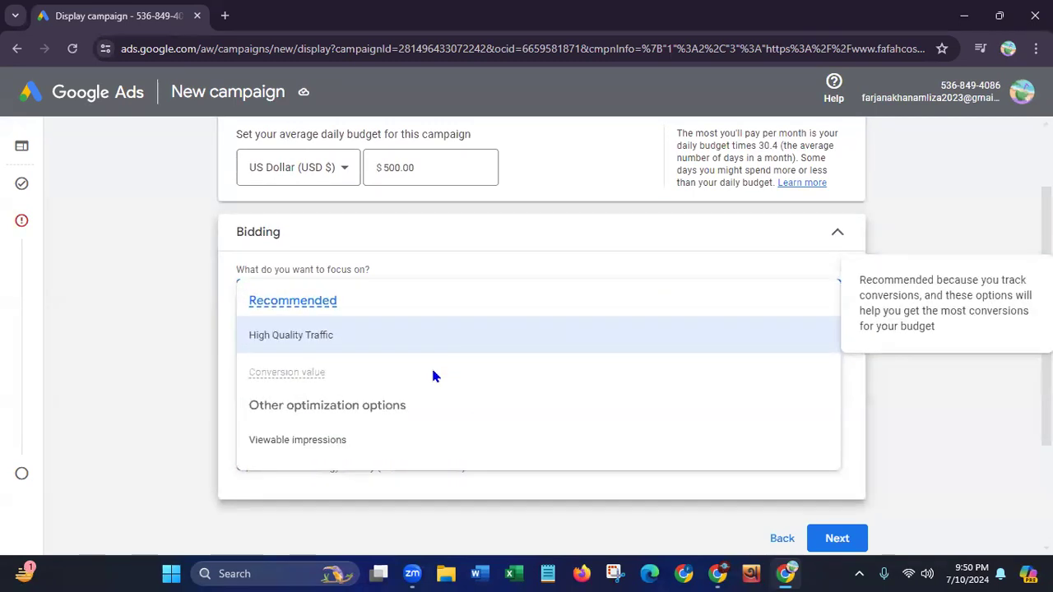
left_click(288, 345)
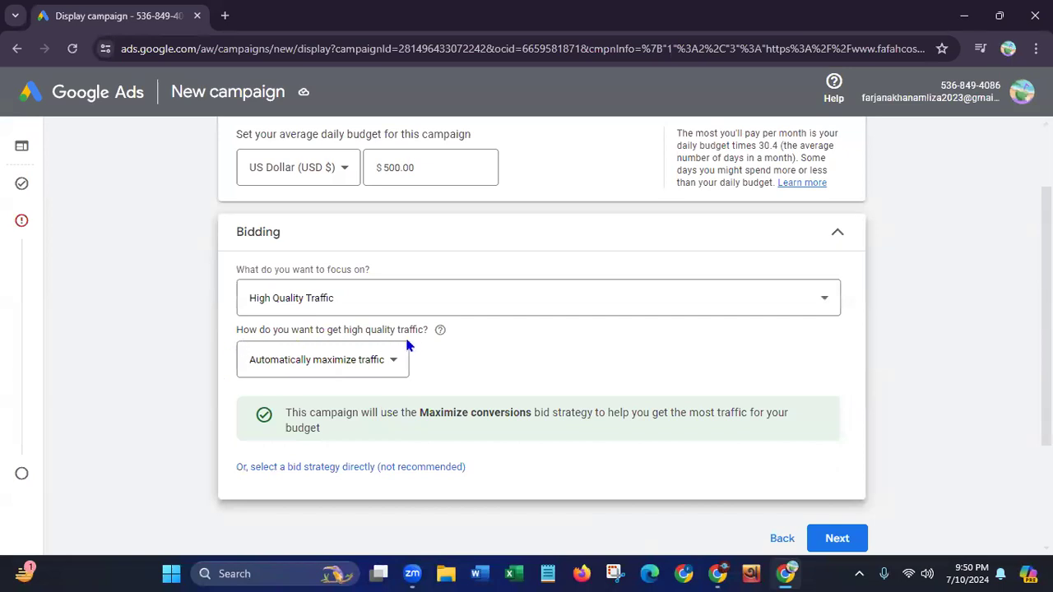
left_click(395, 366)
mouse_move(343, 370)
mouse_move(307, 419)
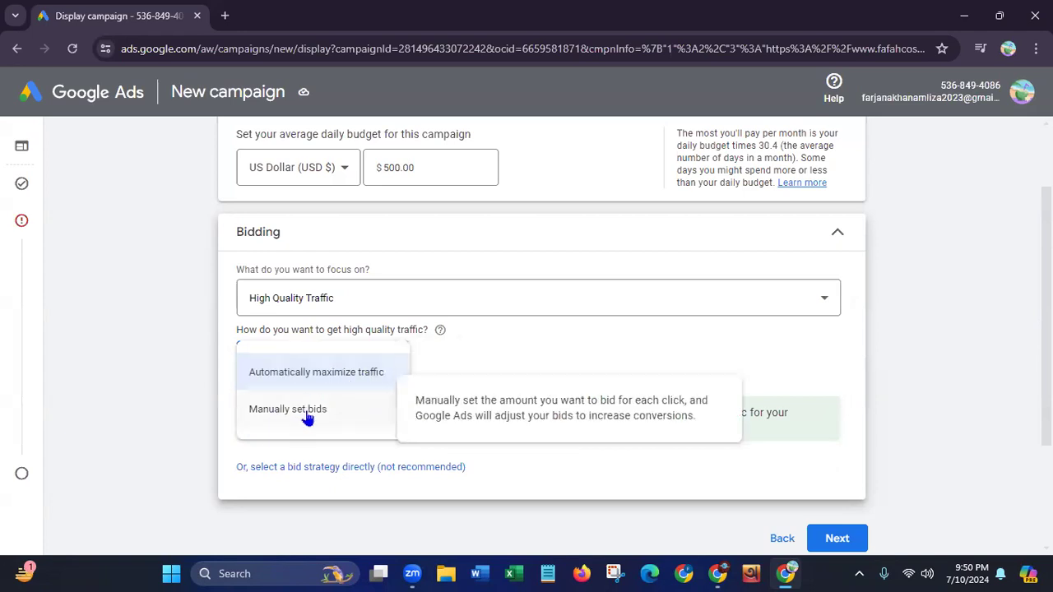
left_click(265, 378)
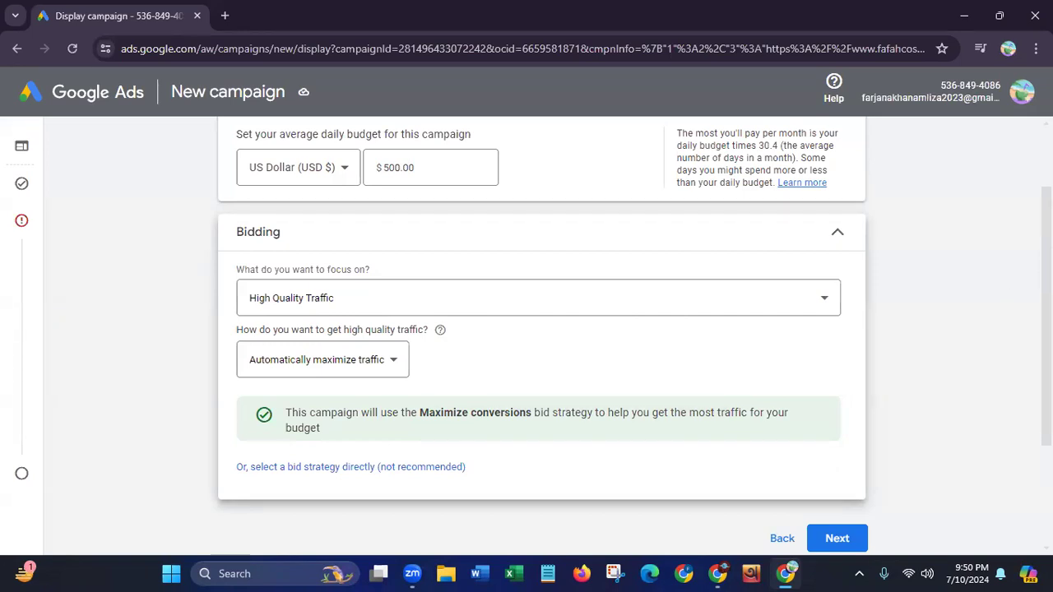
scroll(541, 337, "down", 2)
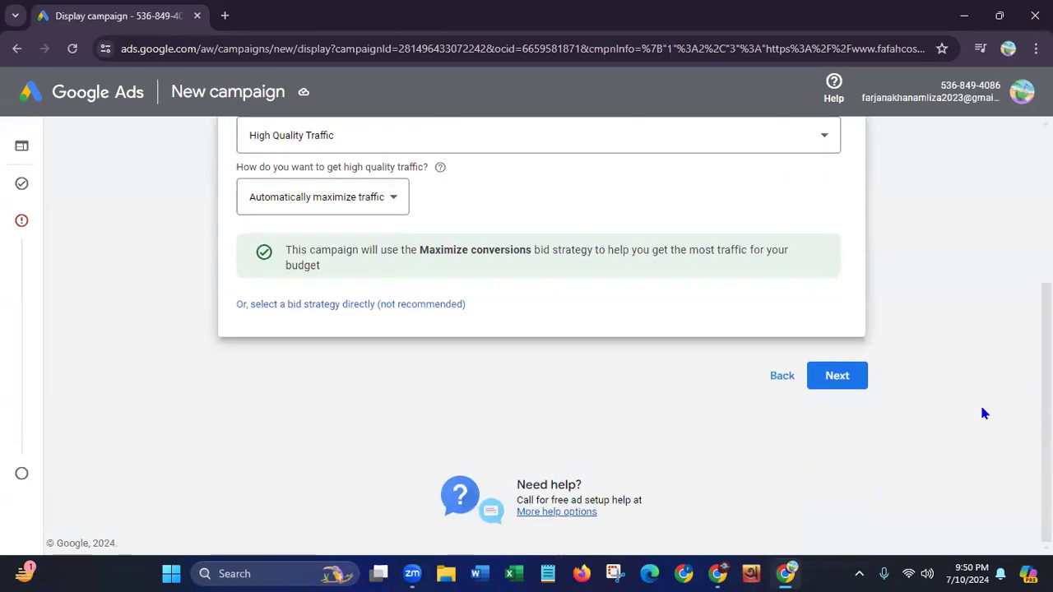
Continue to the campaign's targeting, show the additional targeting types and open Audience Segments for editing
left_click(840, 385)
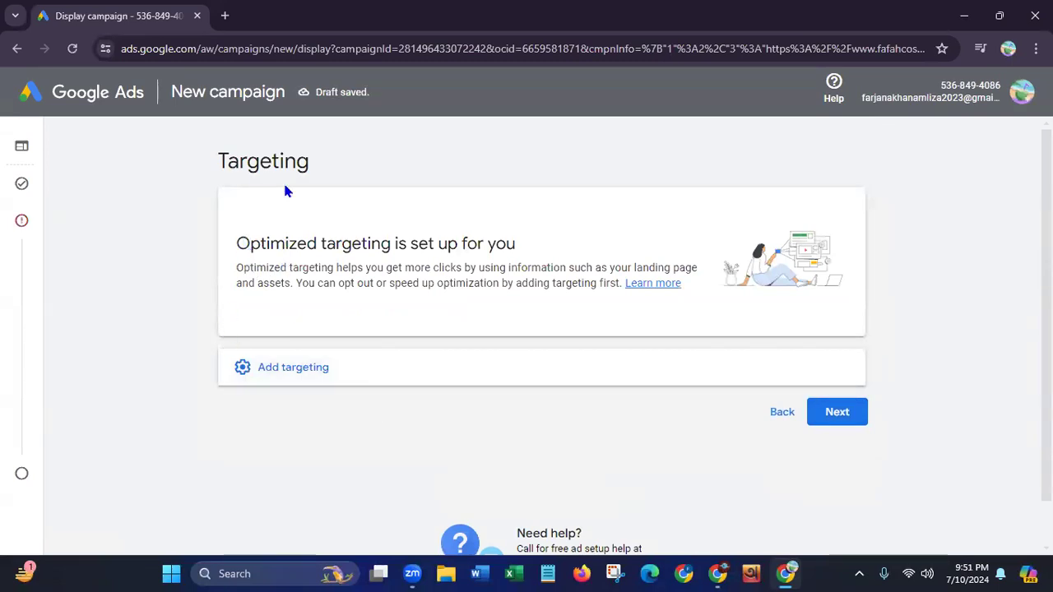
left_click(334, 367)
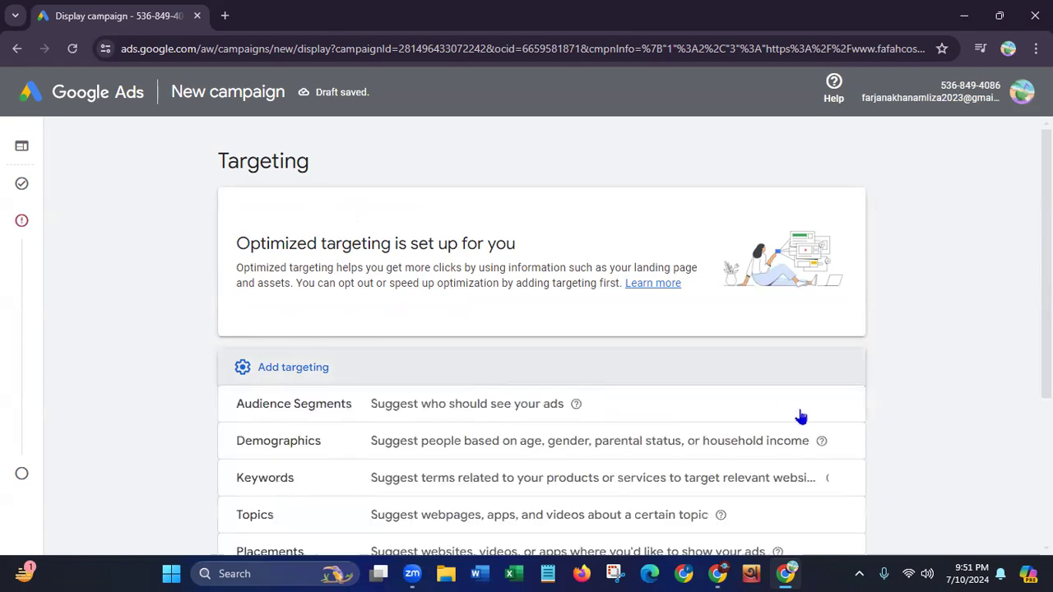
scroll(542, 337, "down", 3)
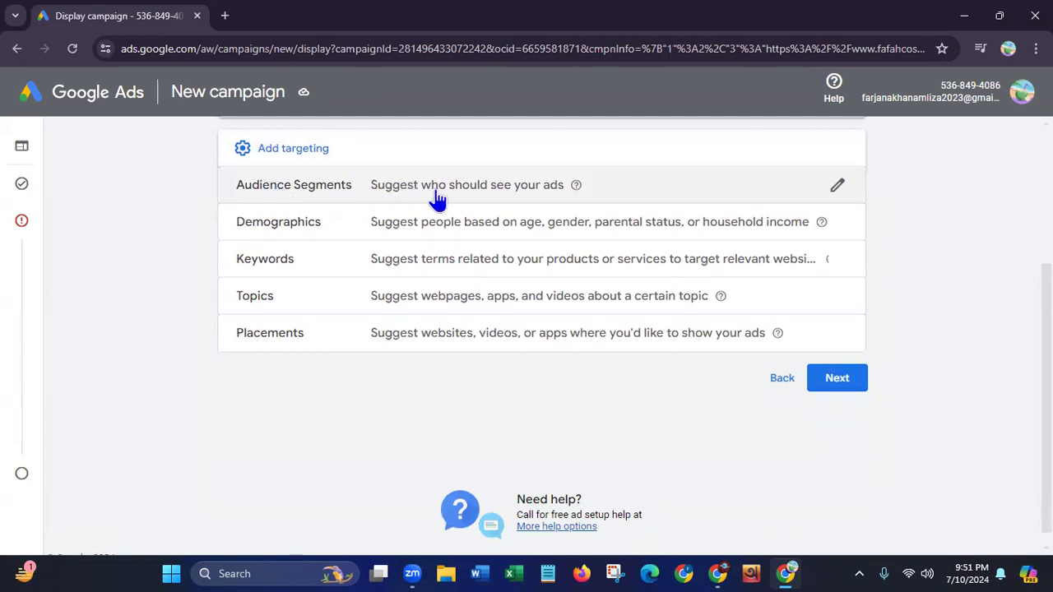
left_click(552, 196)
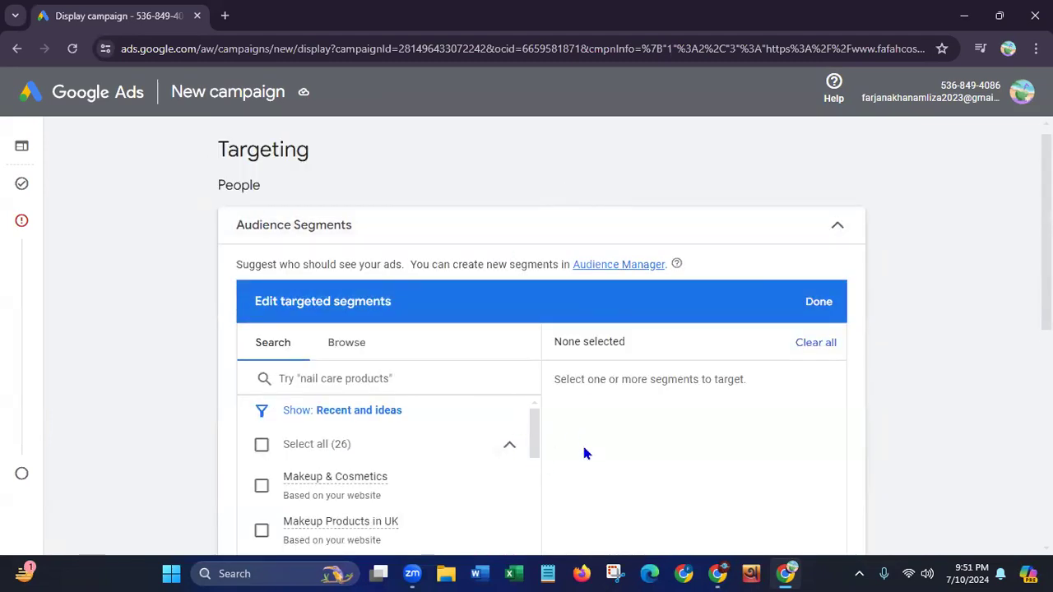
Select the suggested audience segments Makeup & Cosmetics, Makeup Products in UK, Makeup and Makeup Essentials for targeting
scroll(691, 412, "down", 2)
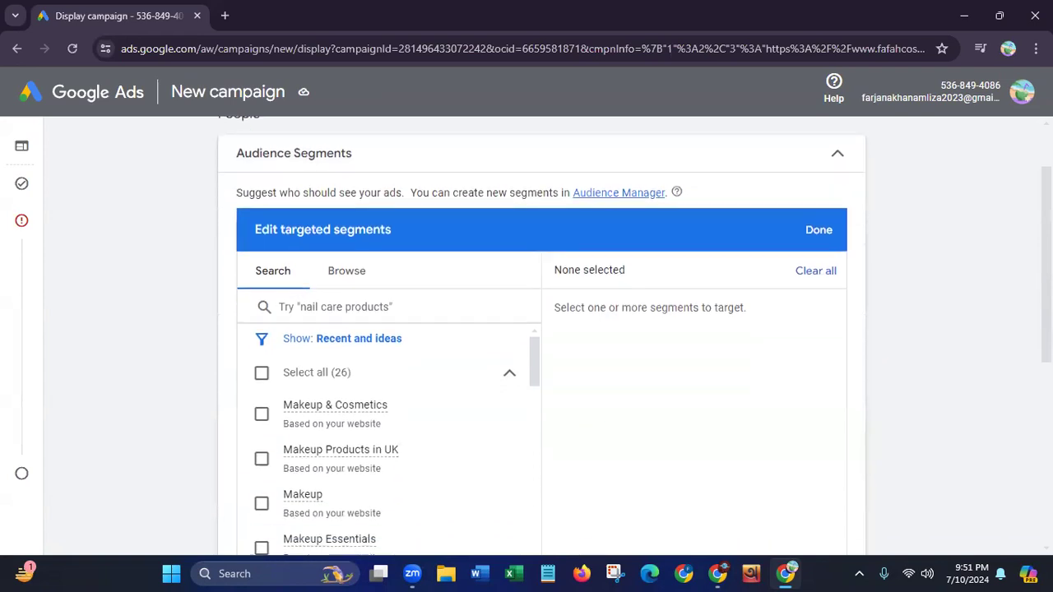
scroll(691, 412, "down", 1)
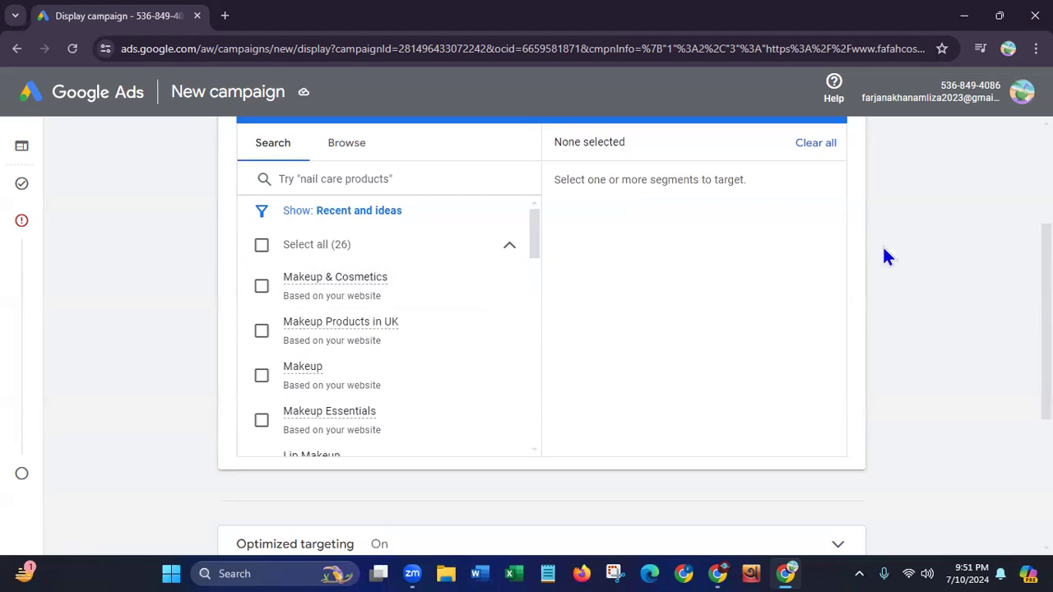
scroll(690, 329, "up", 2)
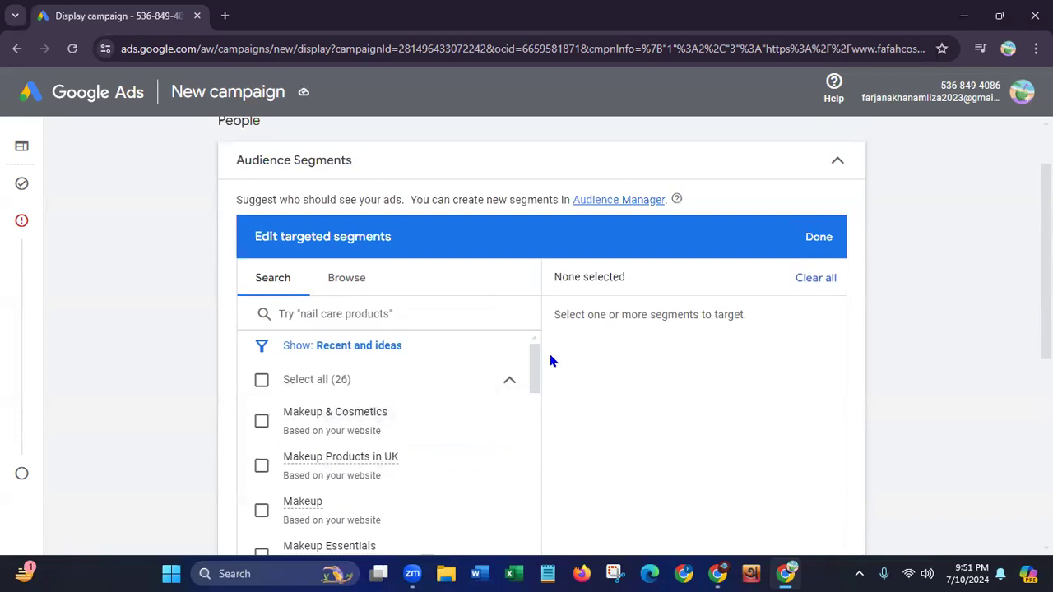
scroll(541, 329, "down", 2)
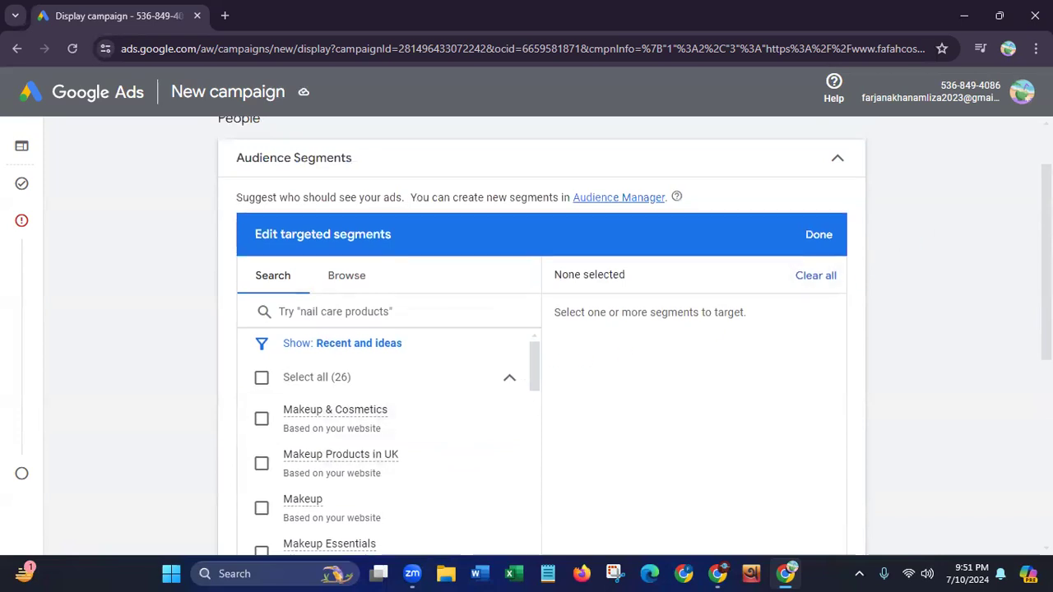
scroll(541, 329, "down", 1)
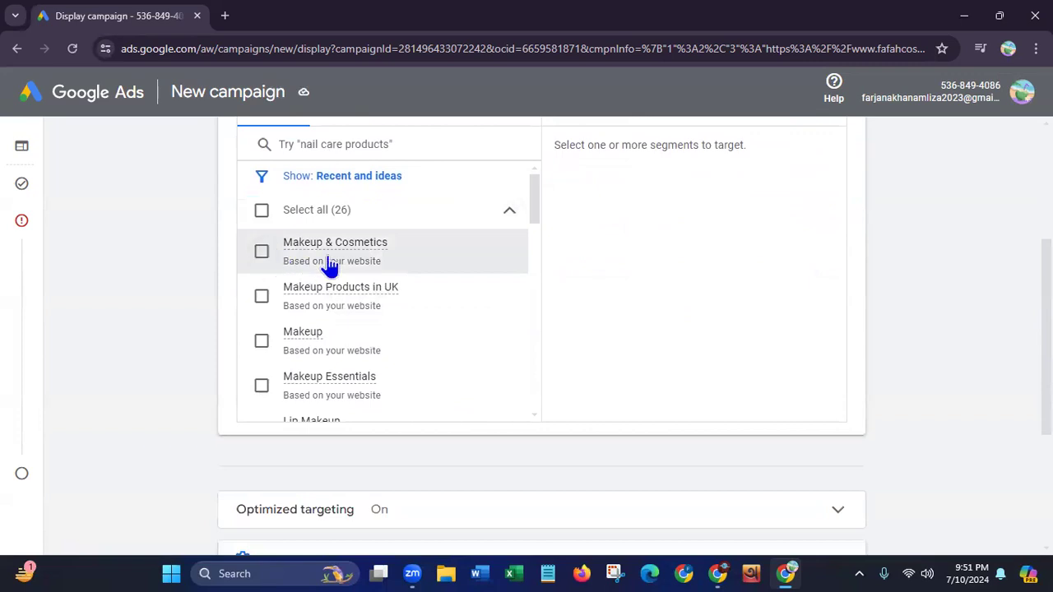
left_click(261, 254)
left_click(261, 297)
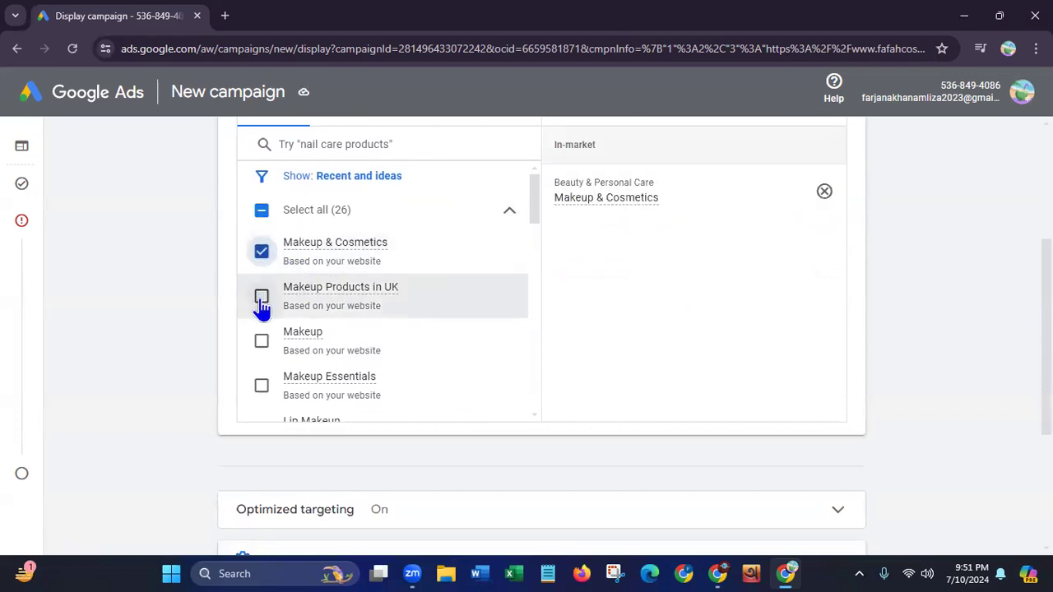
left_click(260, 342)
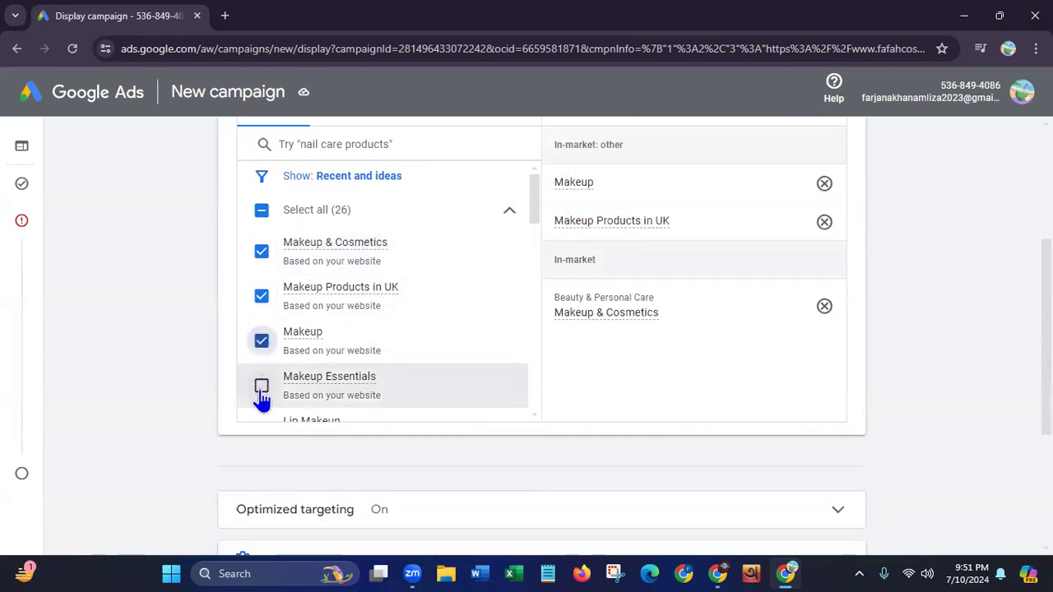
left_click(261, 384)
Add the segments Lip Makeup, Face Makeup, Beauty & Personal Care and Eye Makeup to the targeted audience
left_click_drag(538, 207, 531, 239)
left_click(261, 280)
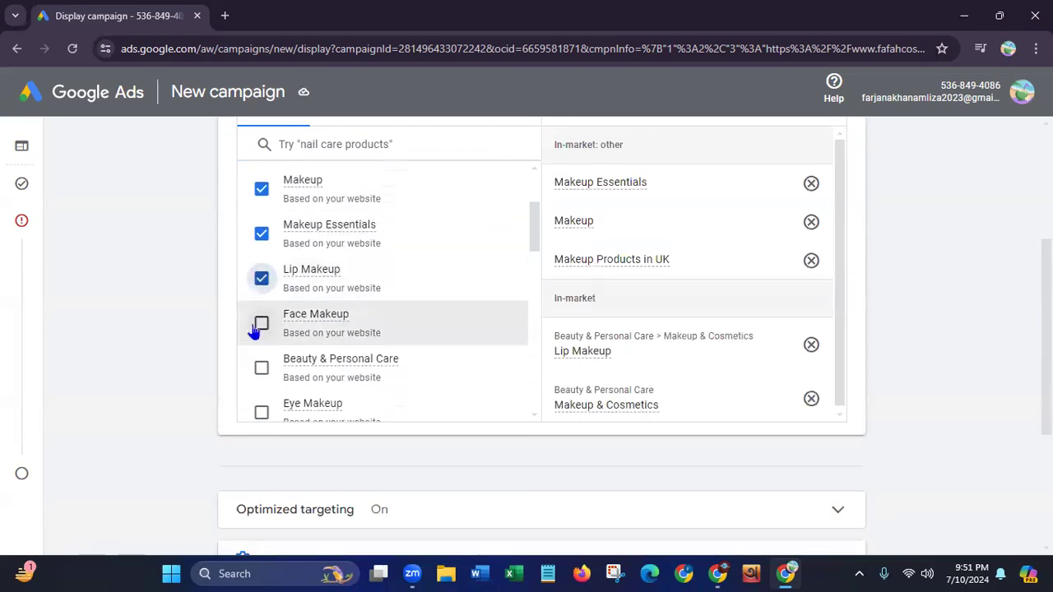
left_click(261, 323)
left_click(260, 370)
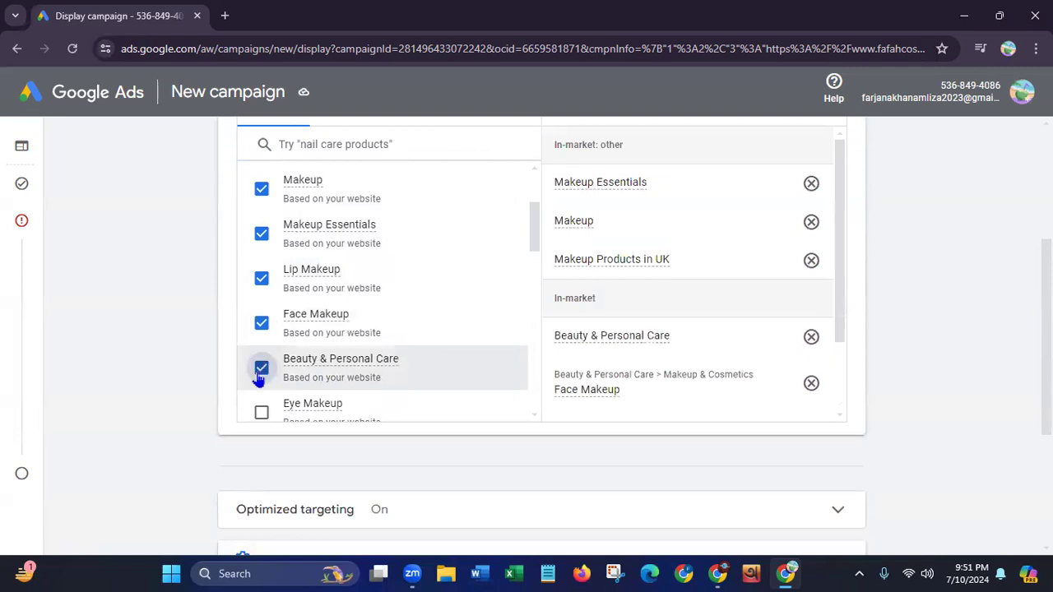
left_click(261, 412)
Add the segments Waterproof Makeup, Beauty Products, Makeup Kits and Skin Care Products, skipping IT Cosmetics
left_click_drag(538, 232, 528, 277)
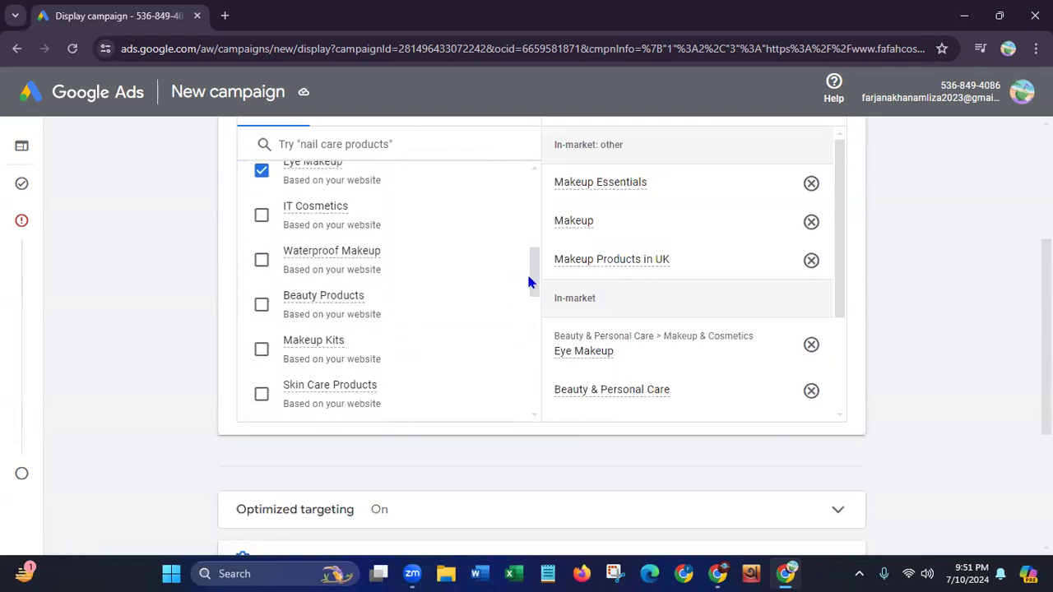
left_click(260, 261)
left_click(261, 305)
left_click(260, 349)
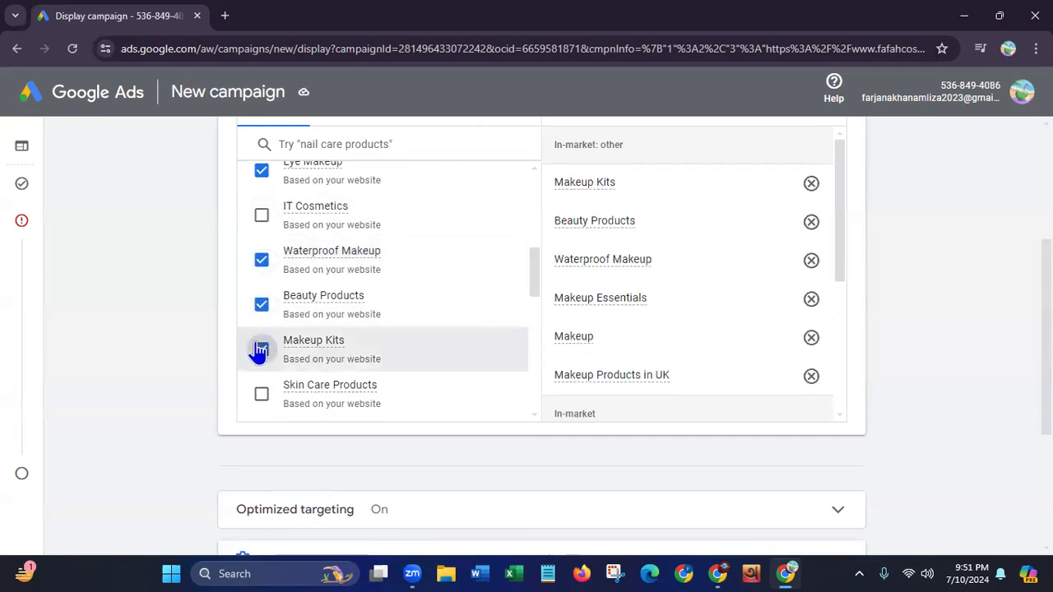
left_click(260, 394)
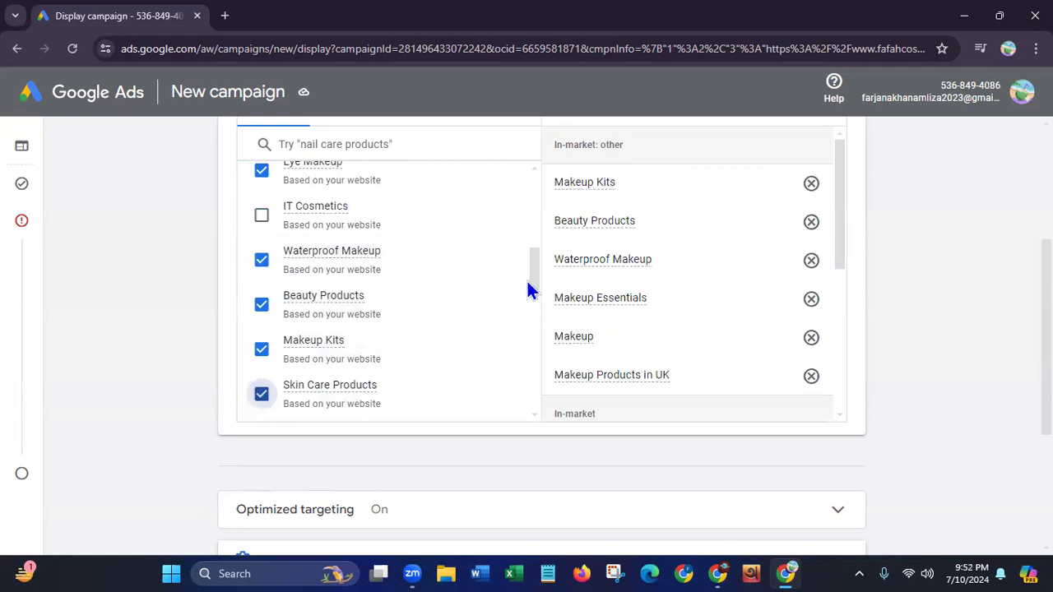
Look through the rest of the suggested segments and add Makeup With Skincare Benefits, Ulta Products and Anti-Aging Skin Care Products
scroll(527, 282, "down", 3)
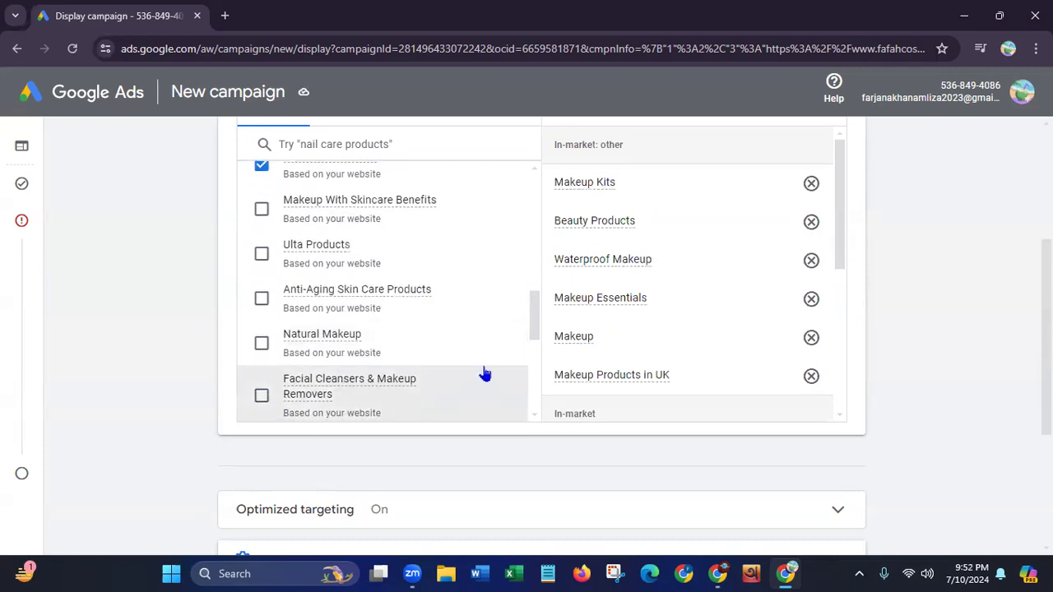
left_click_drag(534, 329, 529, 356)
scroll(526, 362, "down", 3)
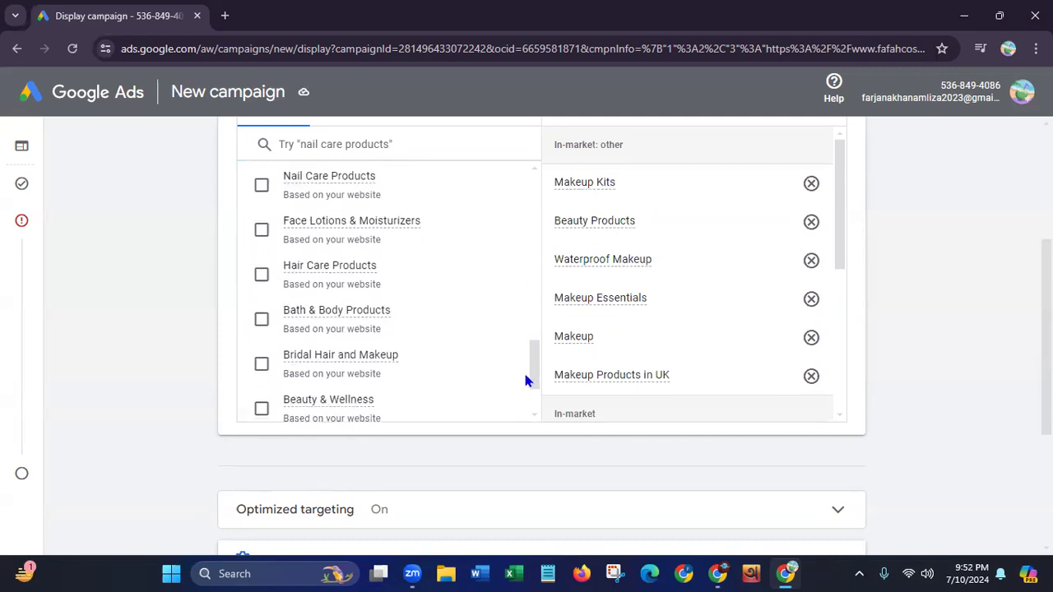
left_click_drag(534, 391, 483, 186)
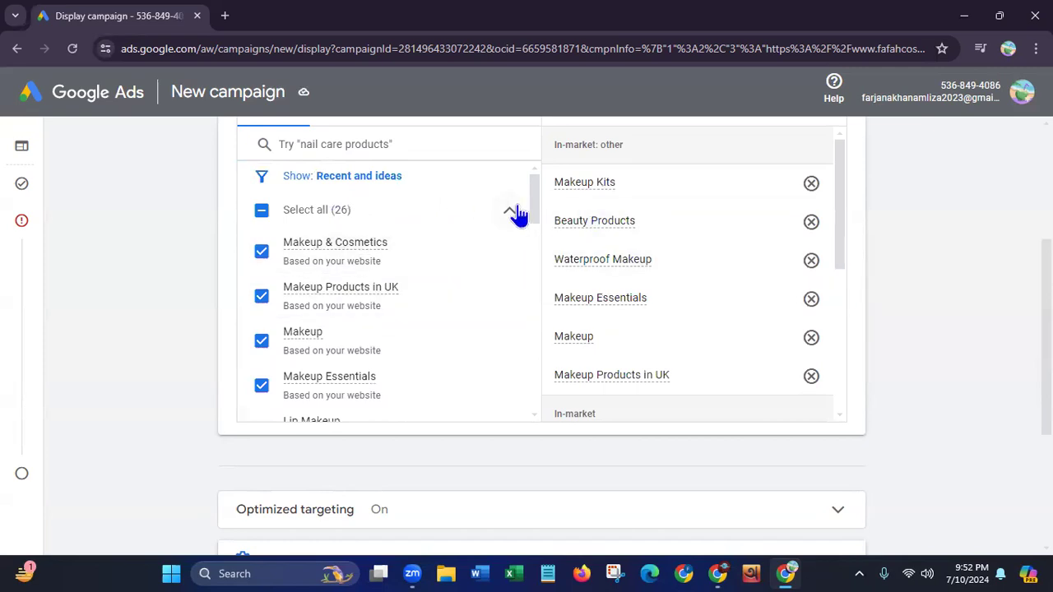
left_click_drag(535, 212, 517, 303)
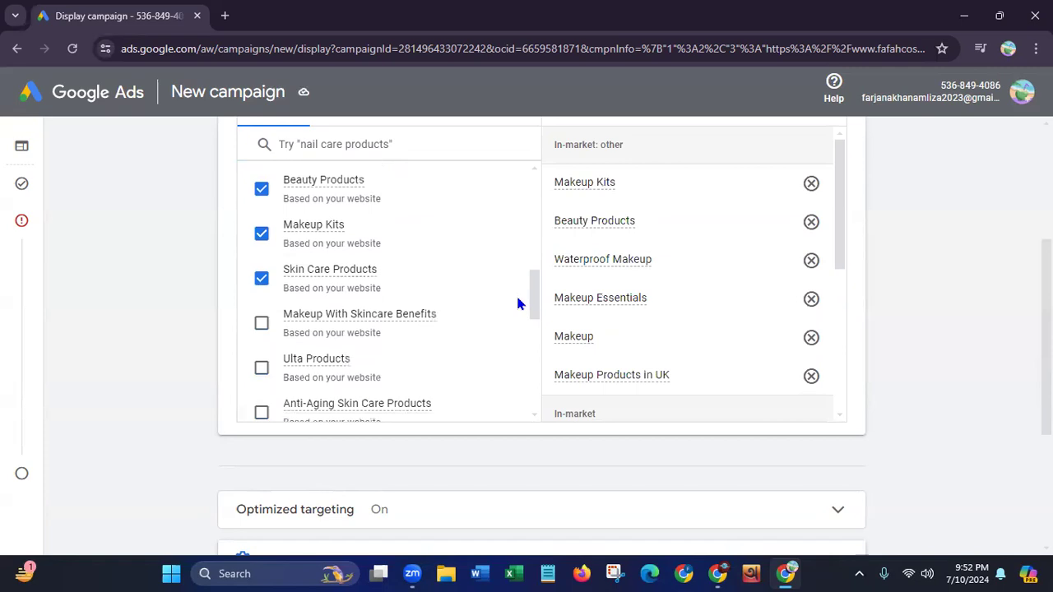
left_click(261, 320)
left_click(261, 366)
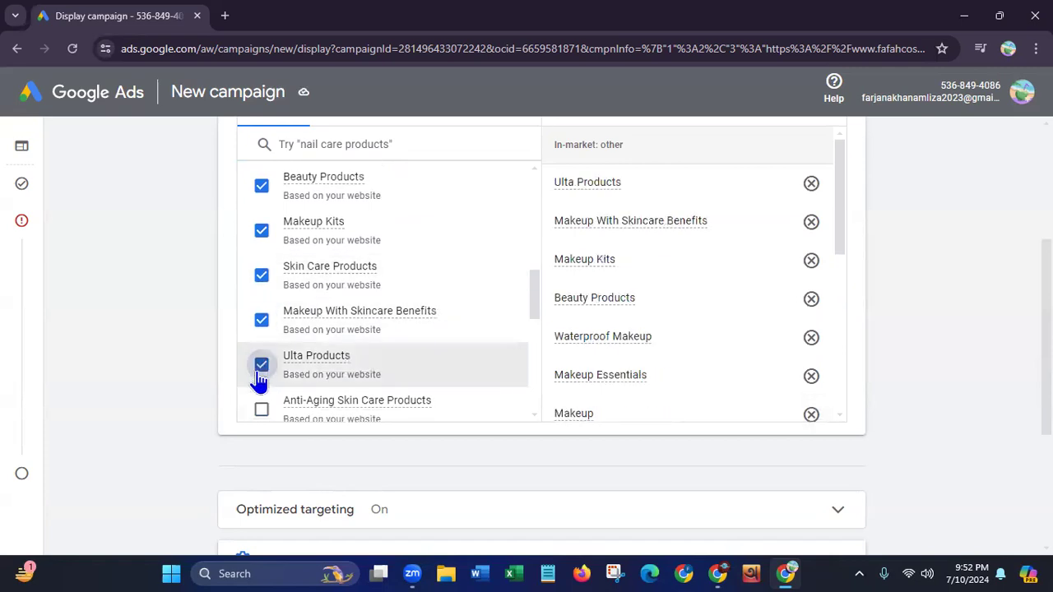
left_click(261, 410)
Target the segments Natural Makeup, Facial Cleansers & Makeup Removers, Nail Care Products, Face Lotions & Moisturizers, Hair Care Products and Bath & Body Products
left_click_drag(535, 299, 521, 346)
left_click(261, 184)
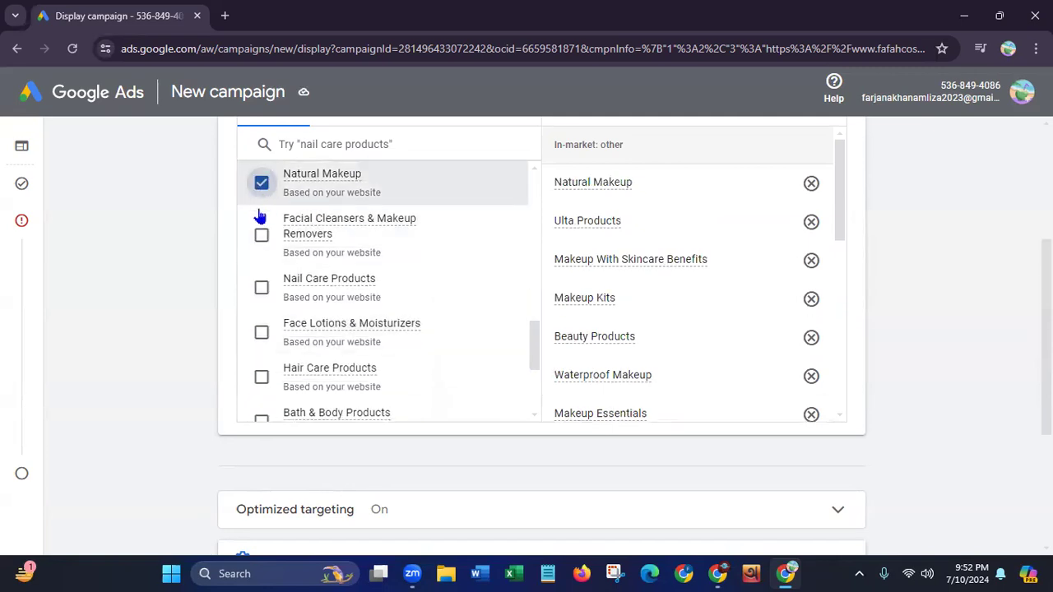
left_click(261, 235)
left_click(260, 287)
left_click(260, 331)
left_click(261, 375)
left_click(261, 418)
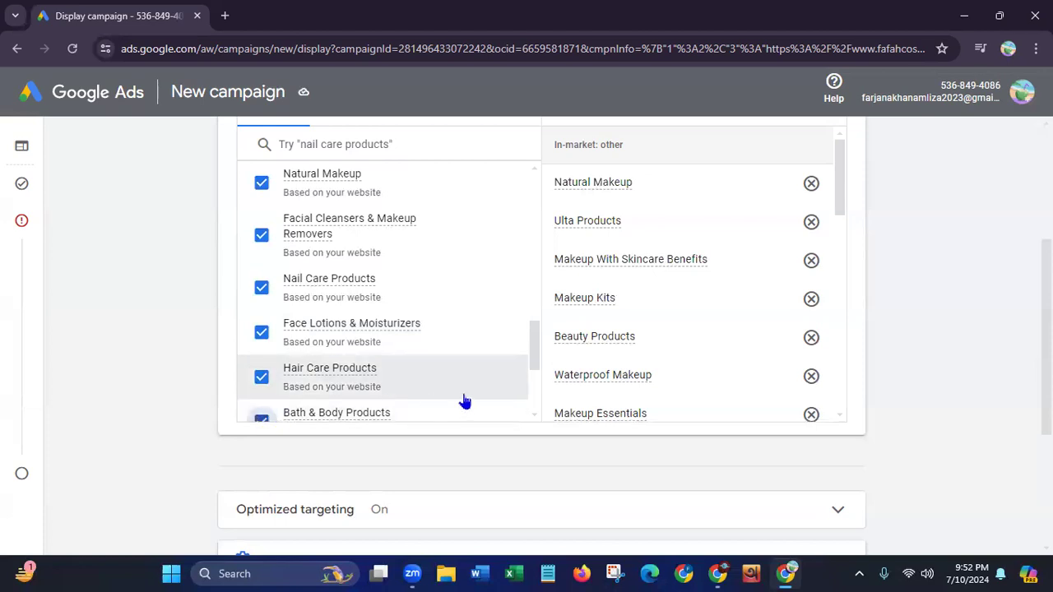
Add the segments Beauty & Wellness, Tanning & Sun Care Products and Perfumes & Fragrances, and finish editing the targeted segments
left_click_drag(534, 351, 525, 397)
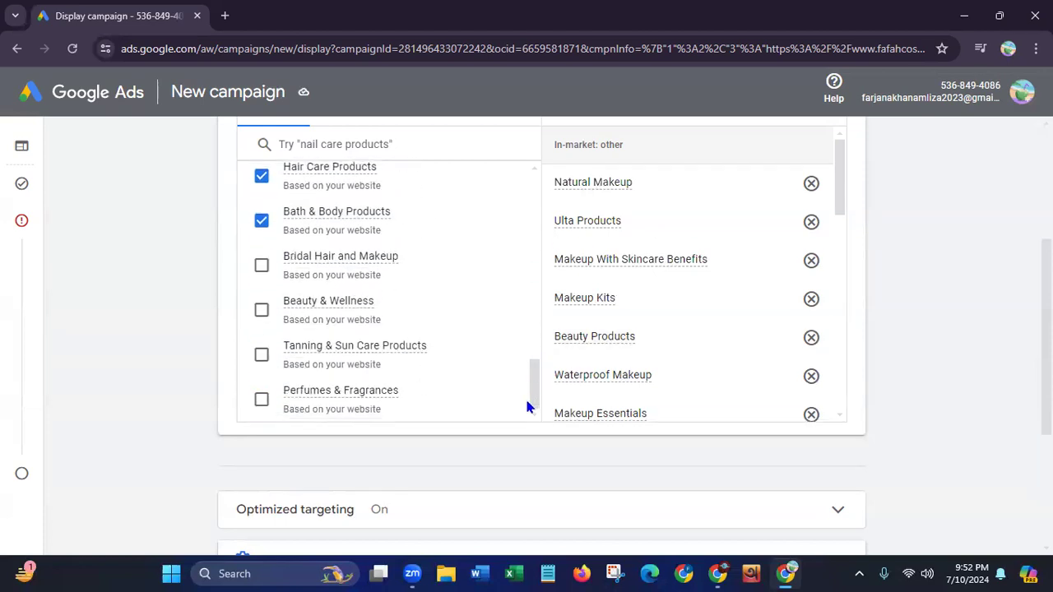
left_click(260, 308)
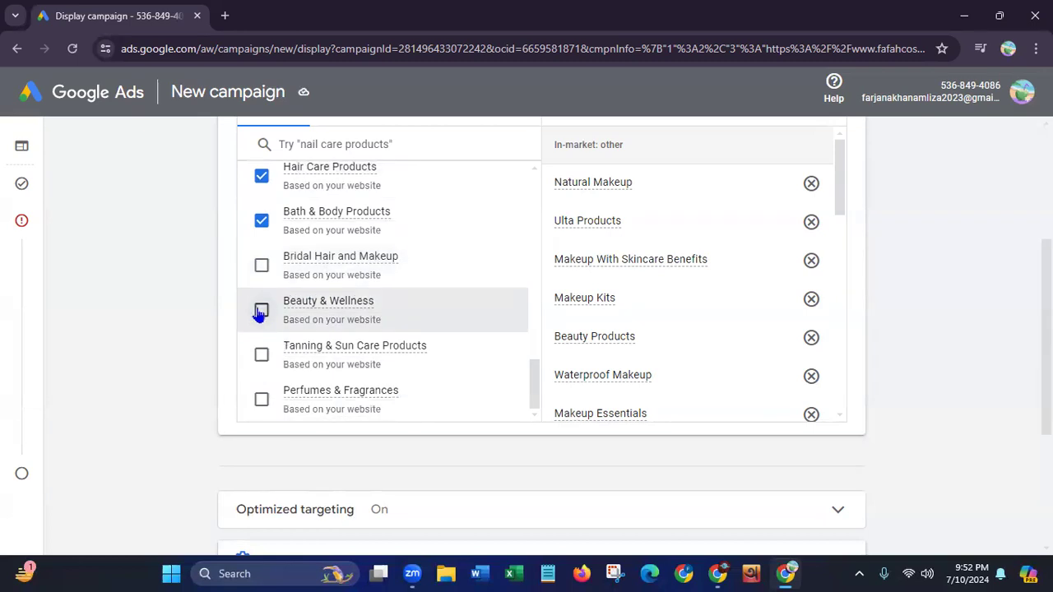
left_click(260, 358)
left_click(260, 401)
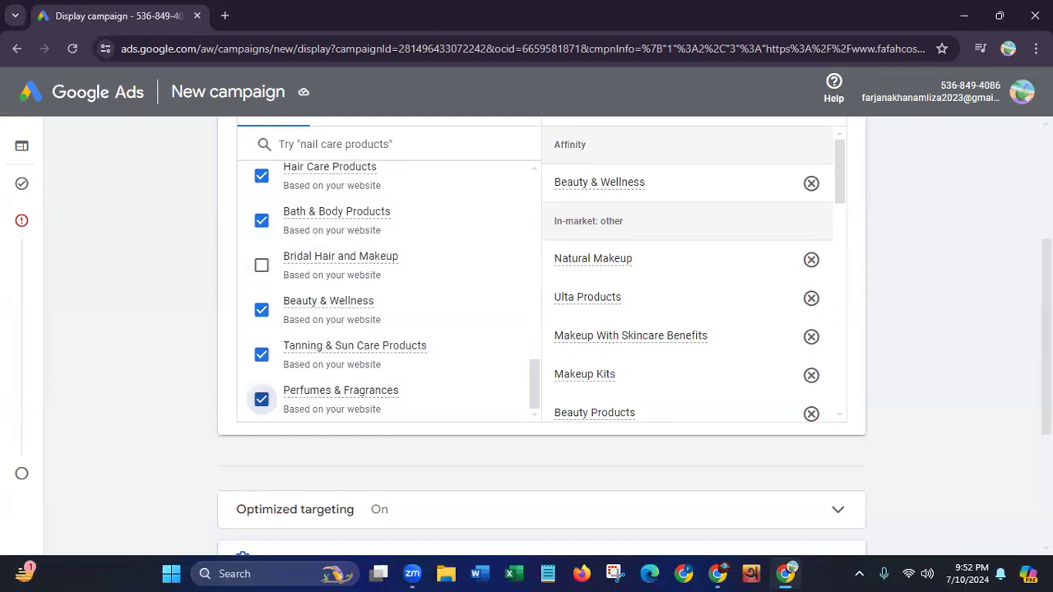
scroll(634, 335, "up", 3)
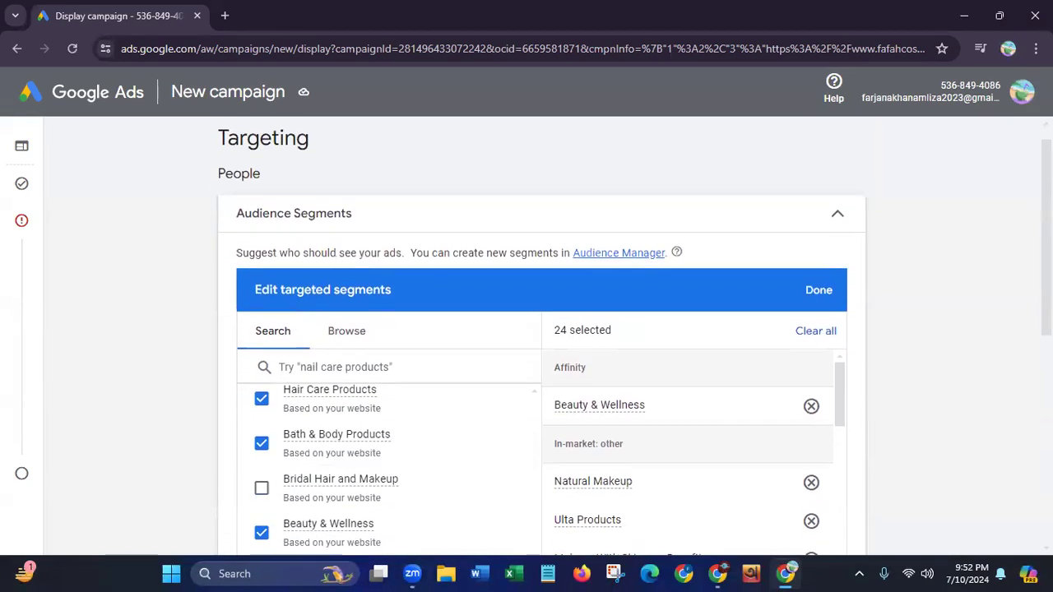
left_click(815, 301)
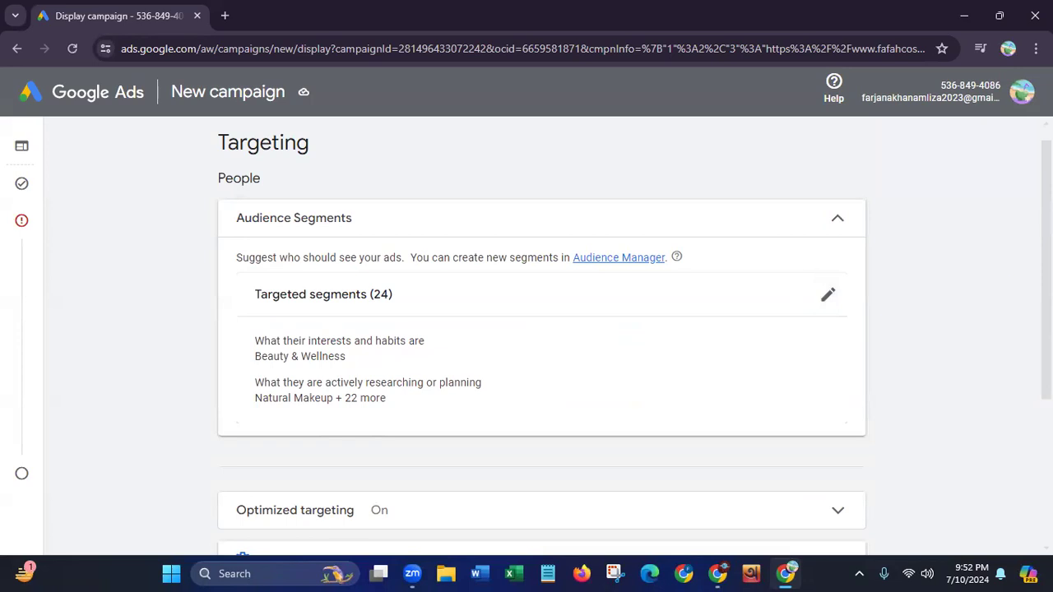
Expand the Optimized targeting settings and add Demographics from the additional targeting types, opening it for editing
scroll(541, 337, "down", 3)
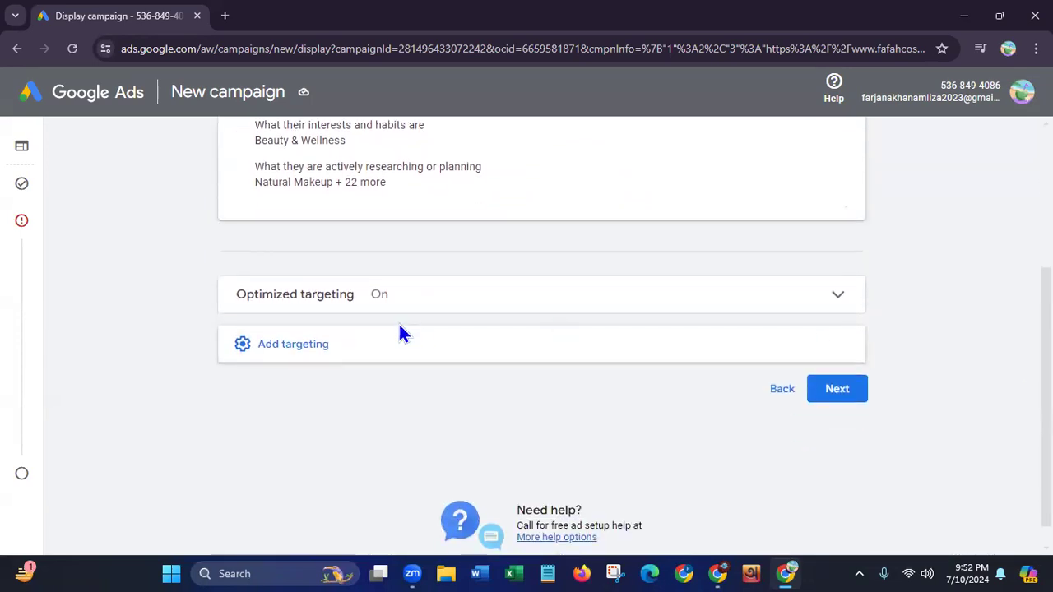
left_click(551, 302)
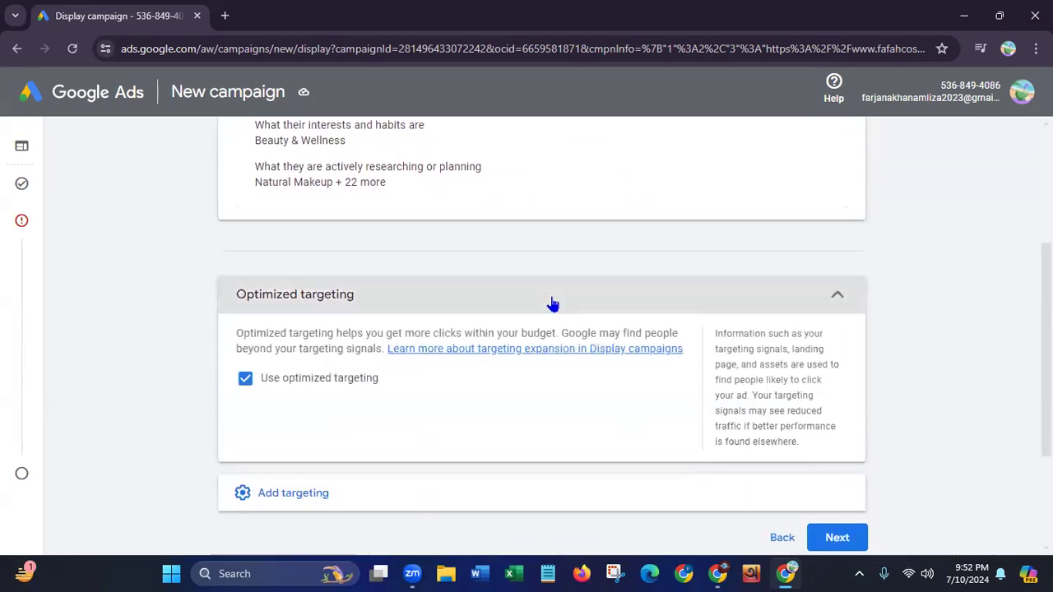
scroll(542, 338, "down", 2)
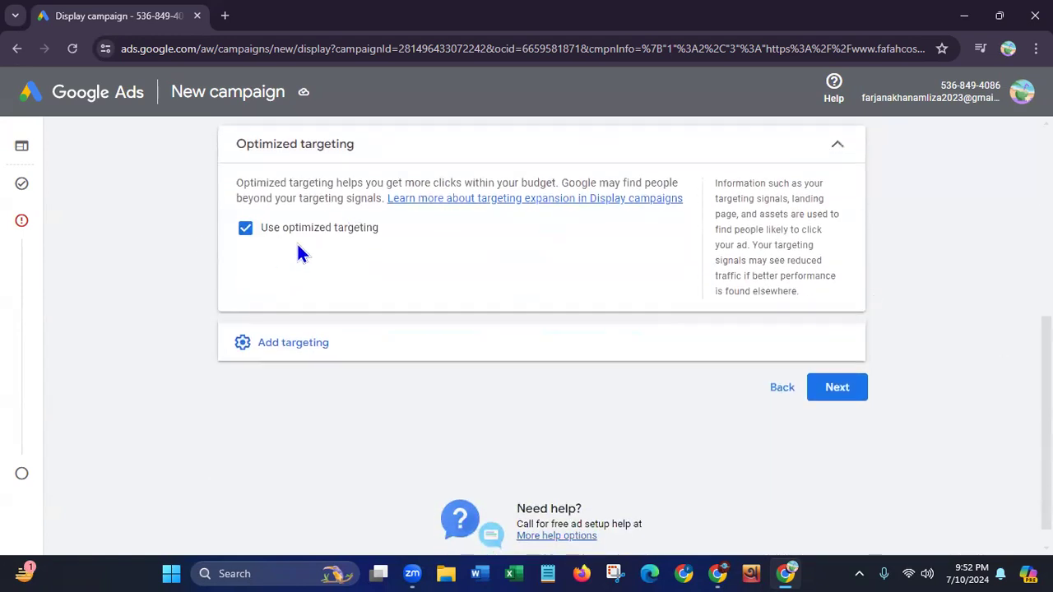
left_click(283, 348)
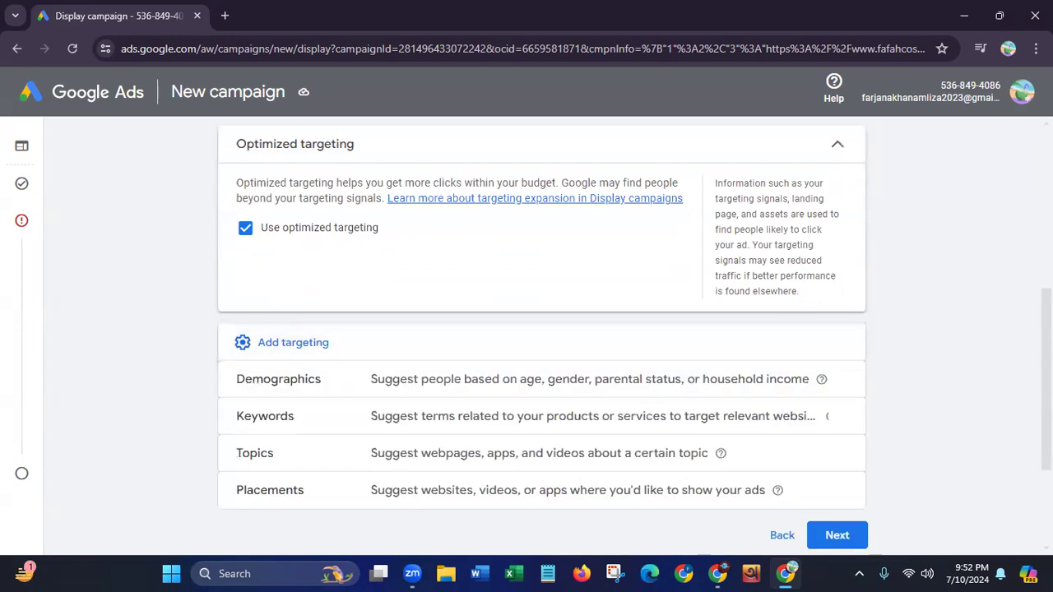
scroll(543, 338, "down", 3)
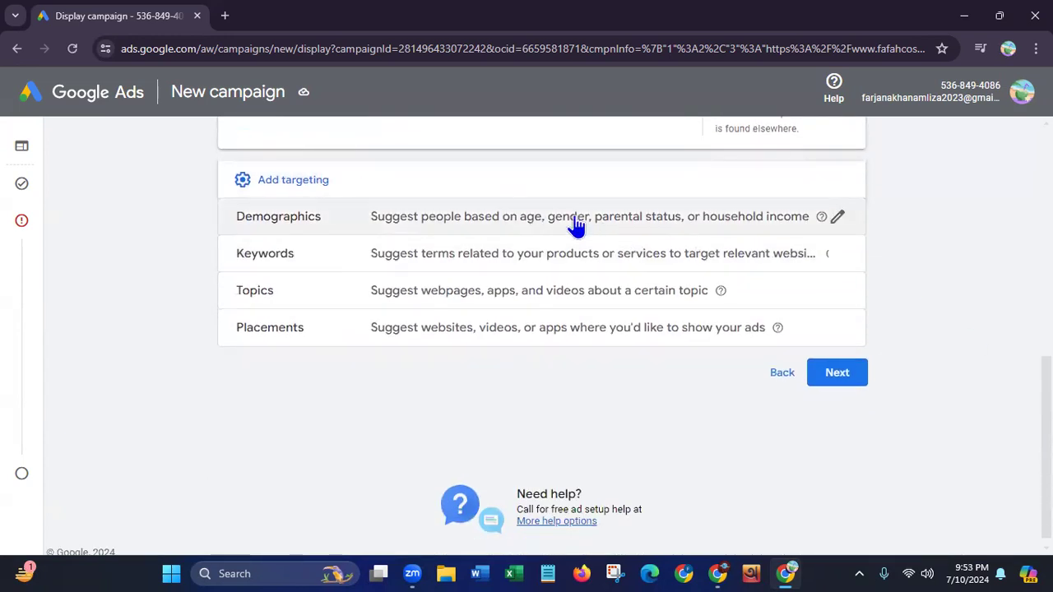
left_click(576, 217)
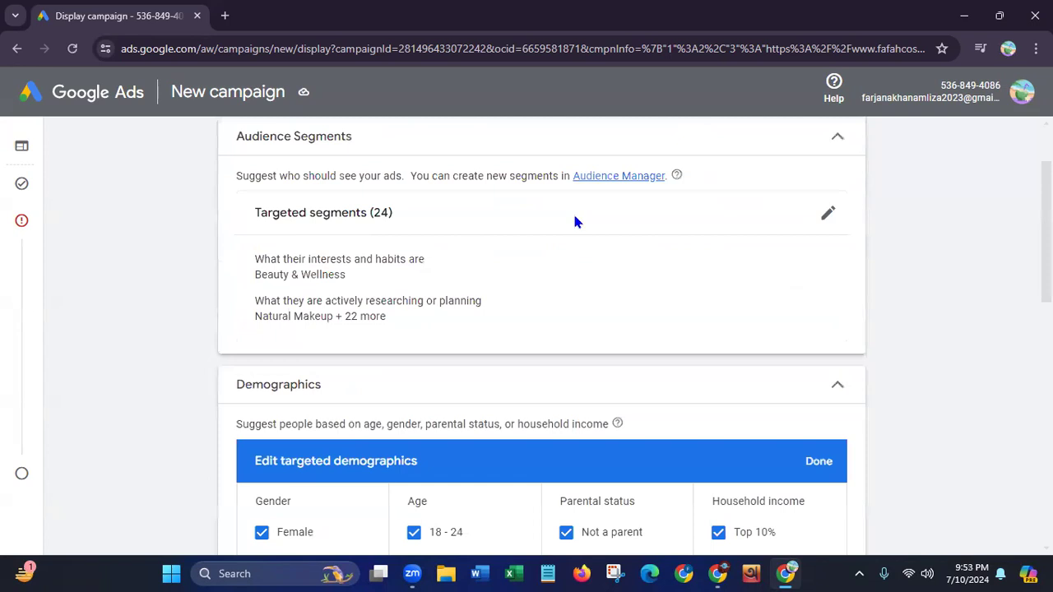
Examine the targeted demographics options for gender, age, parental status and household income
scroll(541, 336, "up", 2)
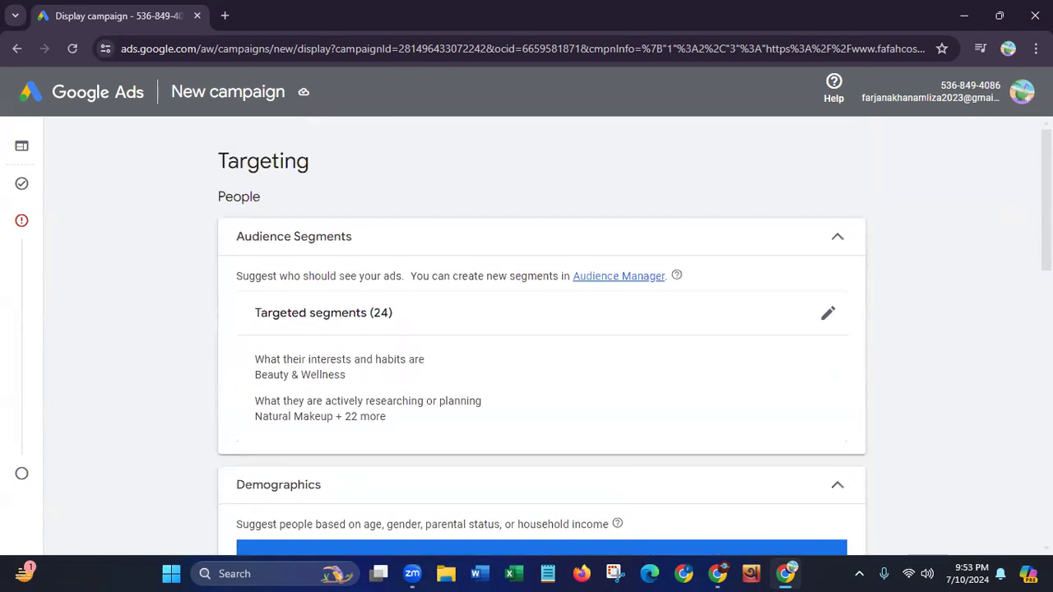
scroll(1020, 296, "down", 5)
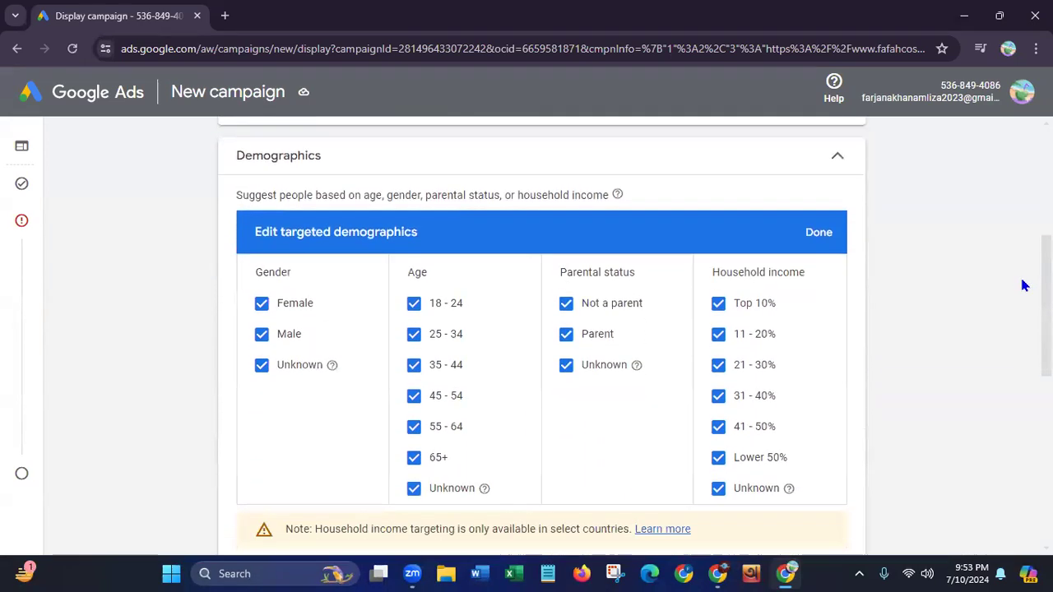
scroll(1016, 309, "up", 1)
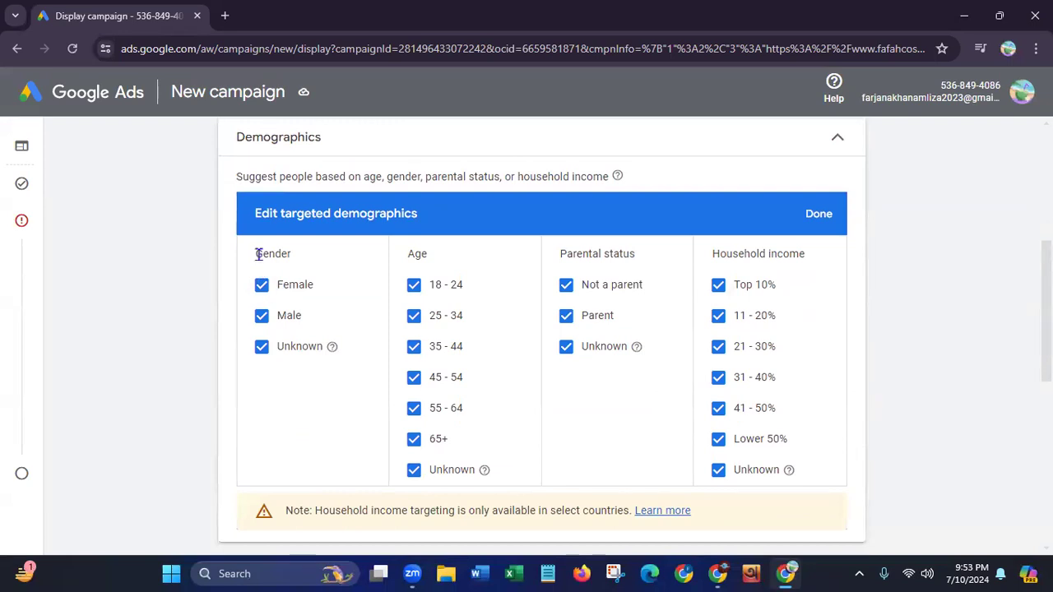
left_click_drag(257, 251, 619, 253)
left_click_drag(719, 253, 869, 284)
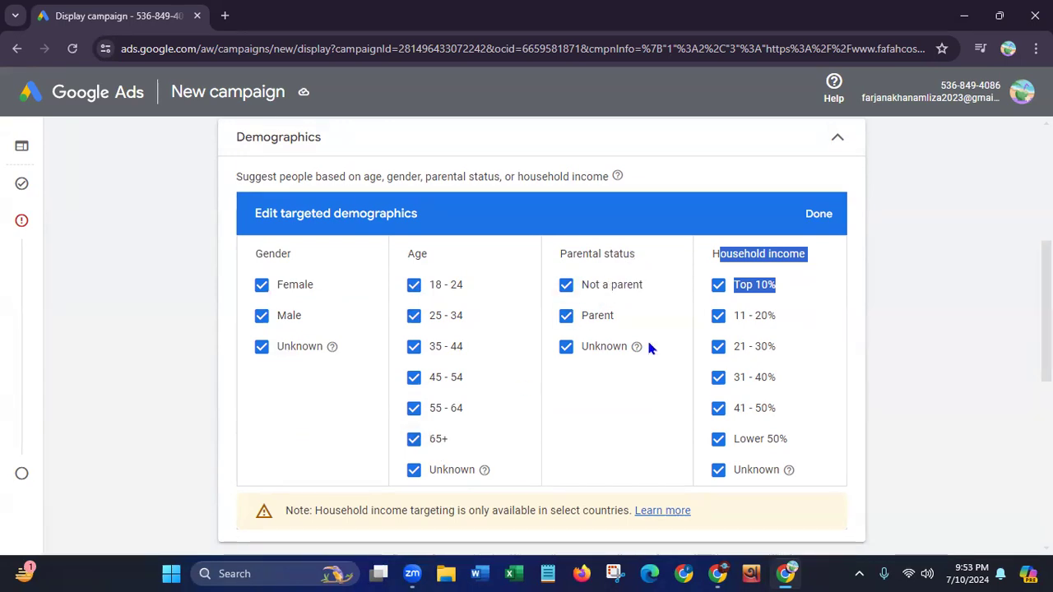
left_click(867, 356)
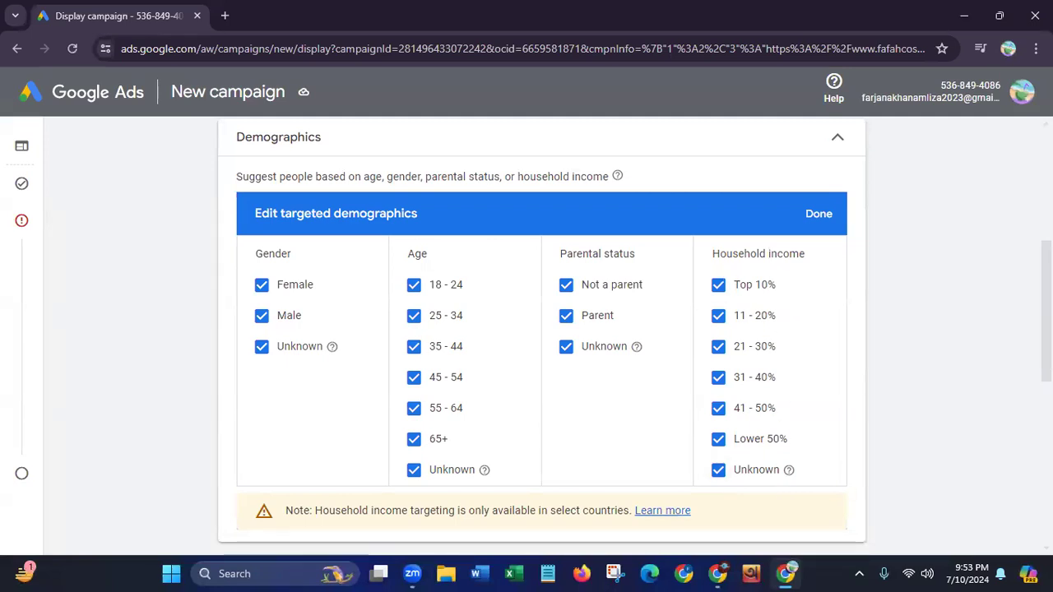
Finish editing the targeted demographics with every gender, age, parental status and household income group included
scroll(541, 329, "down", 3)
scroll(968, 310, "up", 3)
left_click(827, 254)
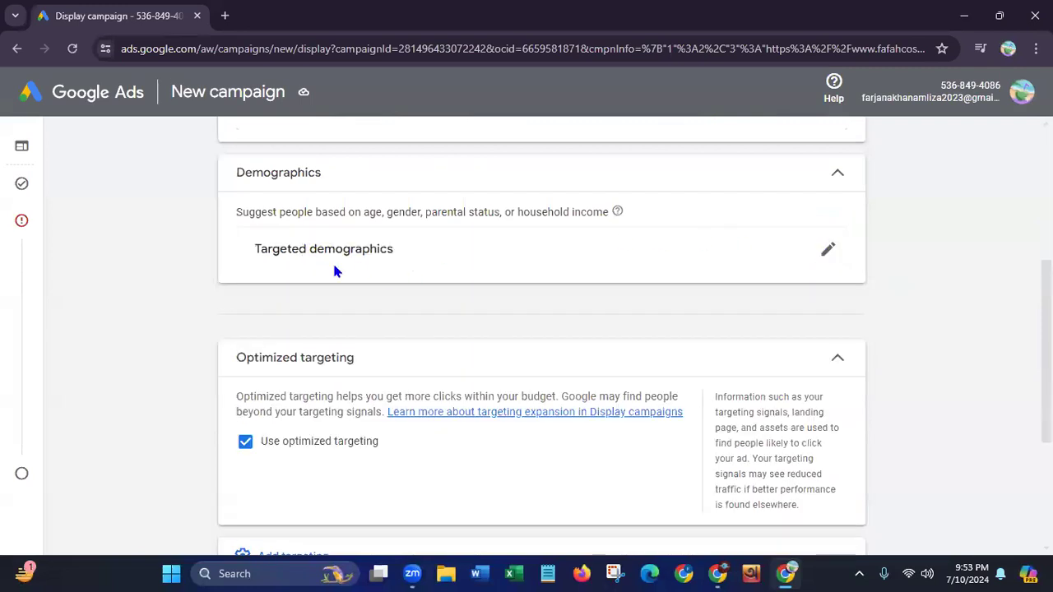
Add Keywords as another targeting type for the ad group, opening the targeted keywords for editing
left_click_drag(1046, 332, 1046, 333)
scroll(541, 336, "down", 3)
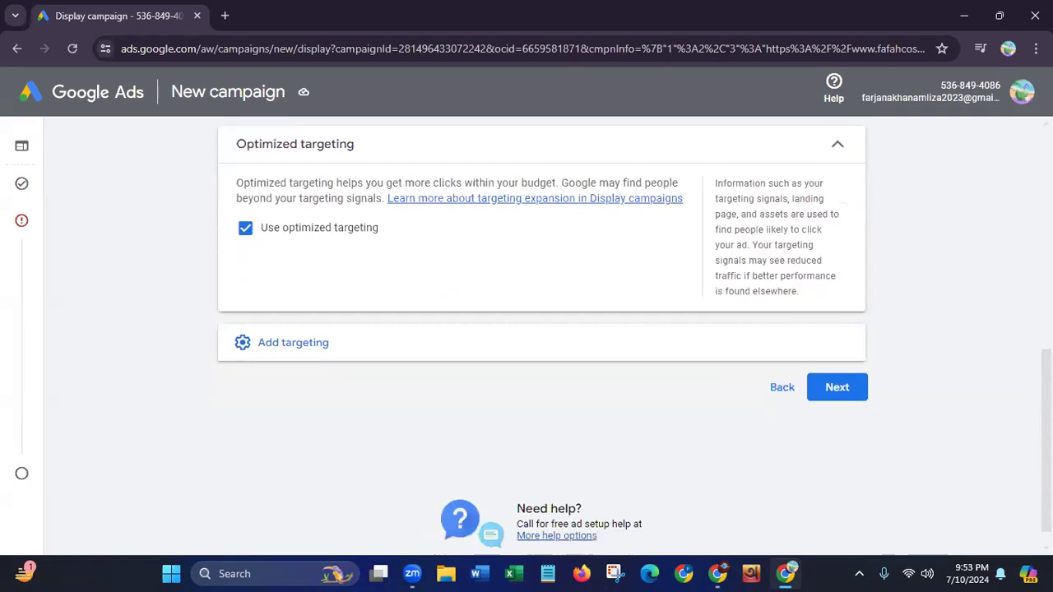
left_click(379, 342)
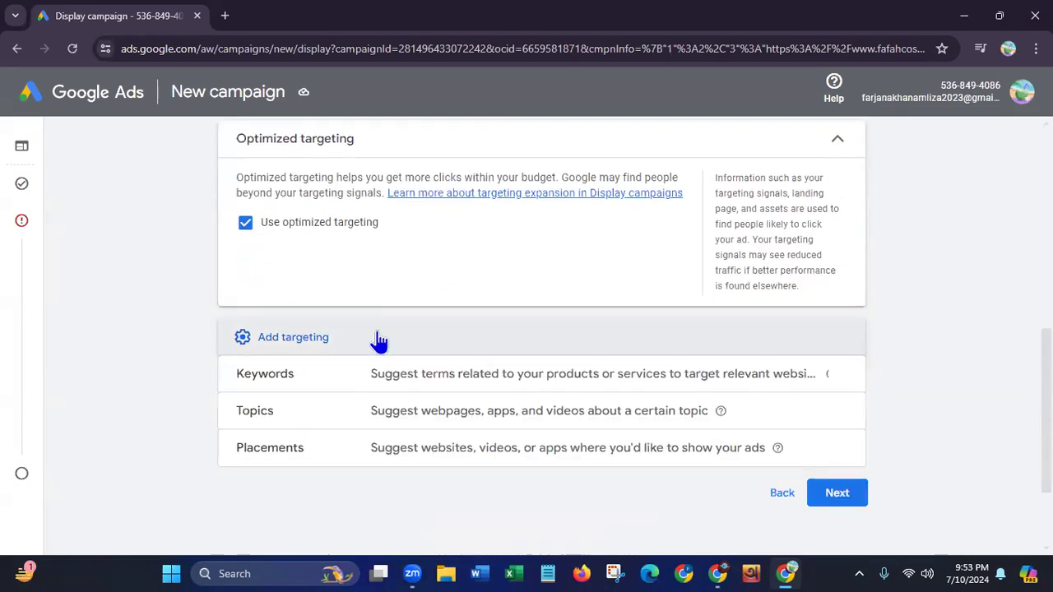
left_click(505, 389)
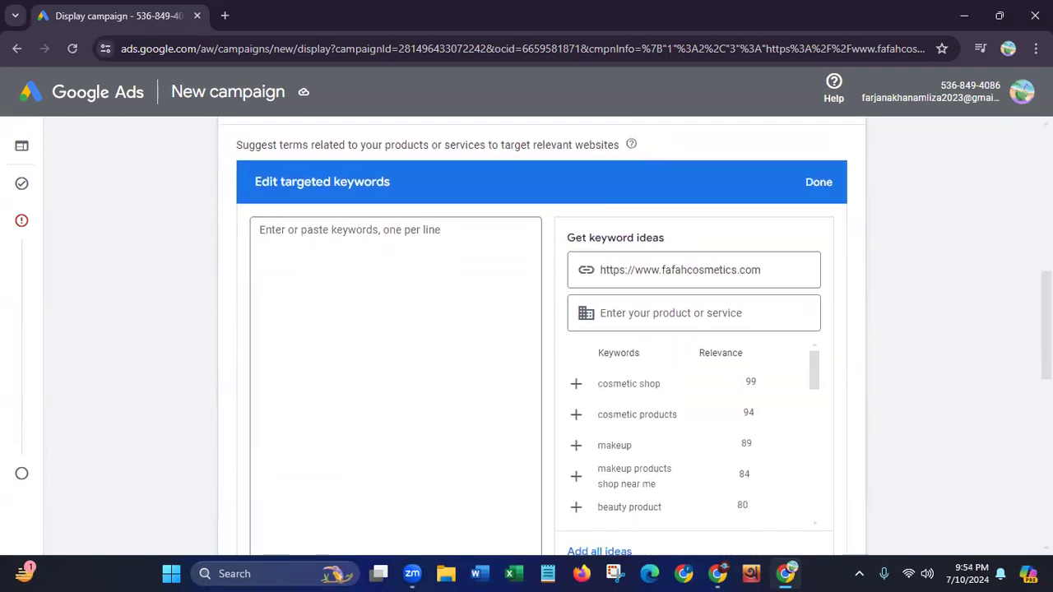
Review the keyword ideas for the website, and add cosmetic shop and all the remaining ideas to the targeted keywords
scroll(541, 335, "down", 1)
scroll(541, 338, "down", 1)
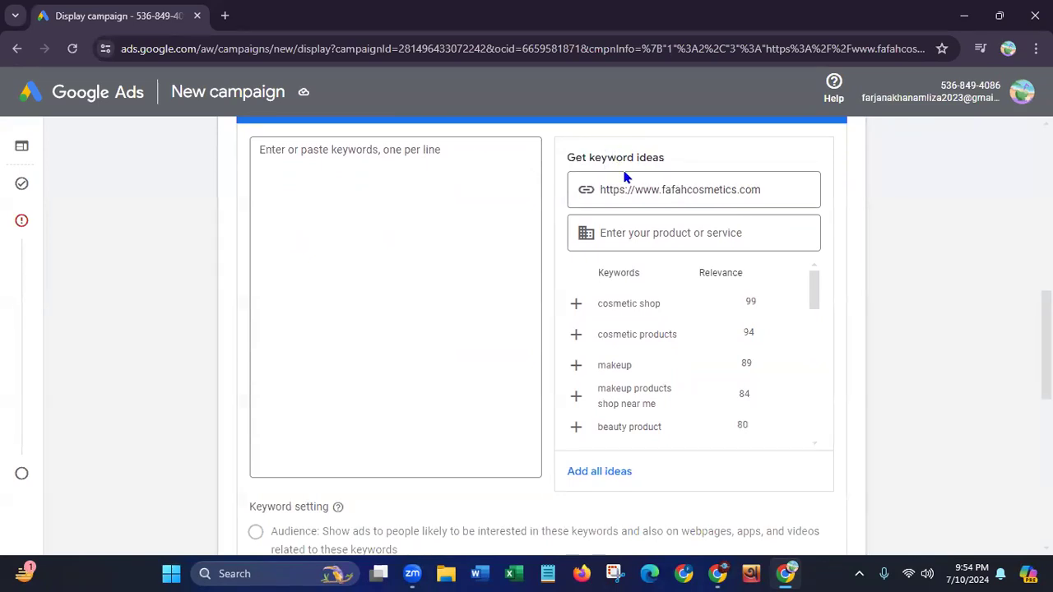
left_click(670, 234)
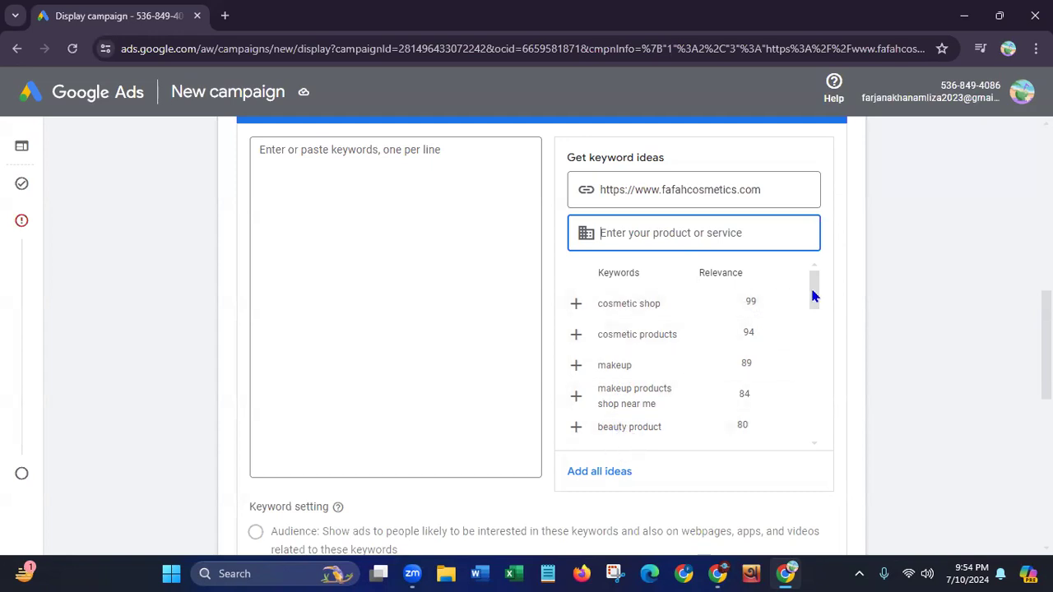
left_click_drag(812, 296, 806, 446)
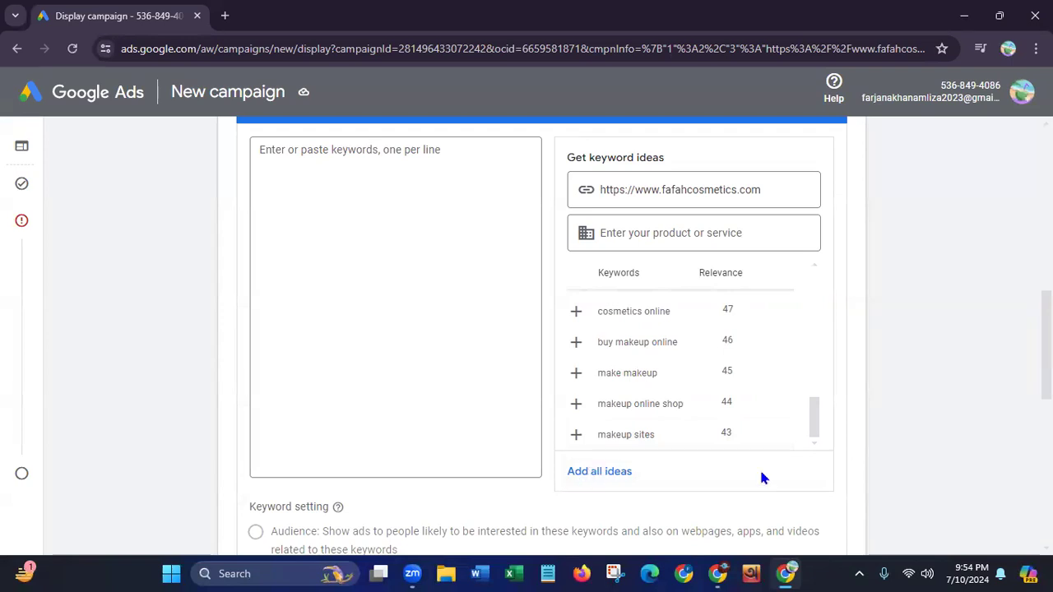
left_click_drag(819, 421, 832, 267)
scroll(601, 313, "up", 5)
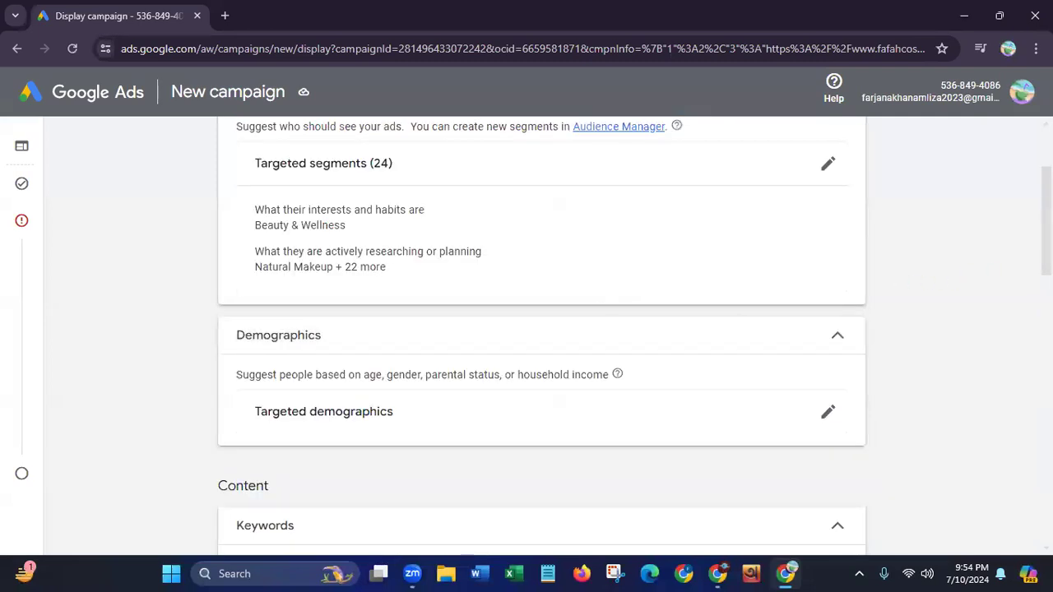
scroll(543, 329, "down", 6)
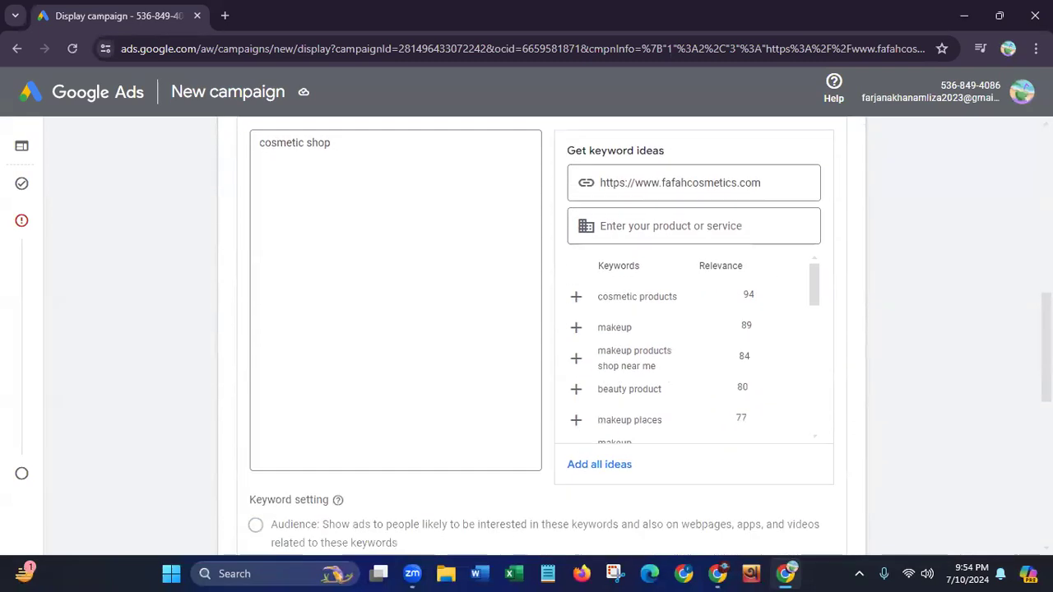
scroll(1022, 376, "down", 2)
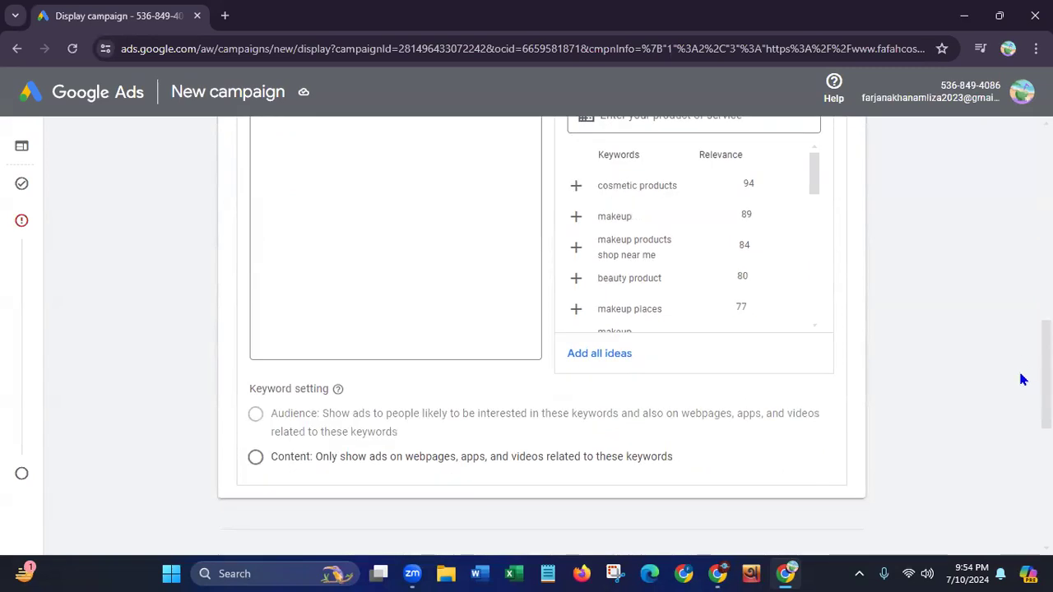
left_click(607, 353)
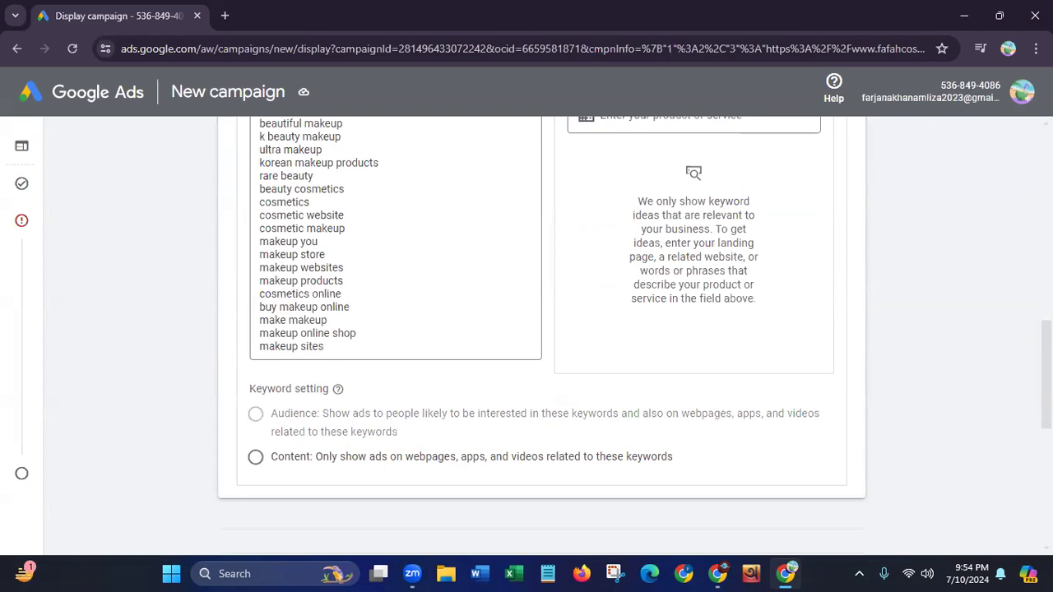
Look up further keyword ideas for the product Hair Growth Oil alongside the website address
scroll(812, 316, "up", 3)
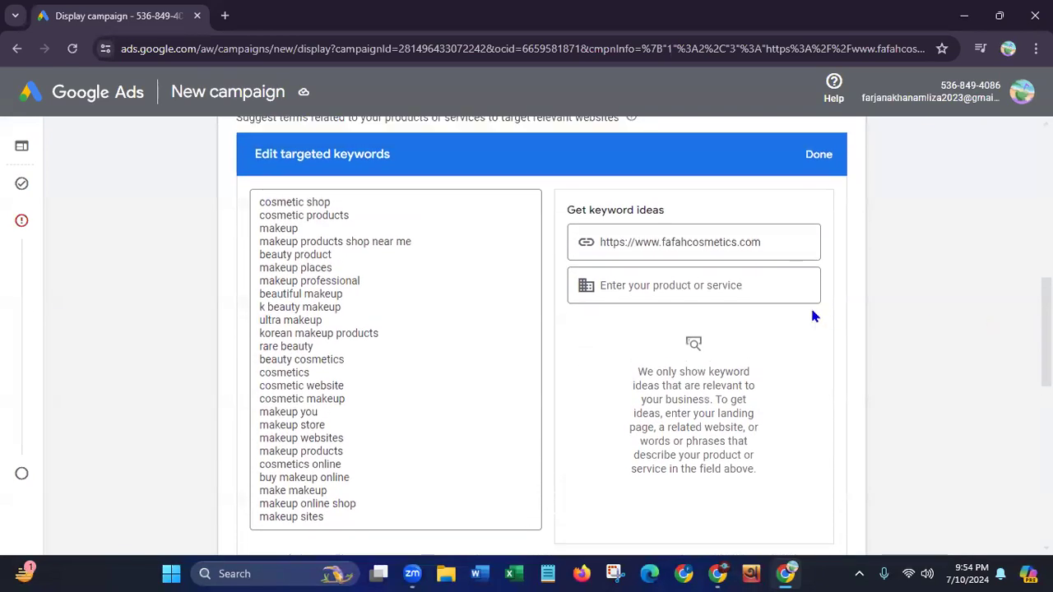
left_click(724, 283)
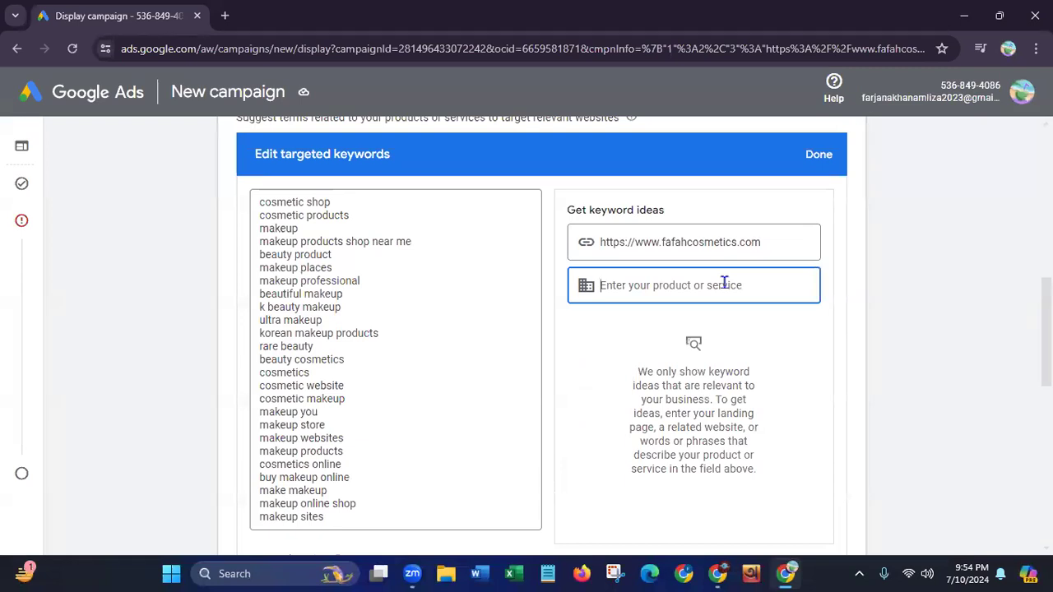
type("Hai")
type("r ")
type("care ")
type("Oil")
left_click(646, 285)
key("BackSpace")
key("BackSpace")
key("BackSpace")
key("BackSpace")
type("Growr")
key("BackSpace")
type("th")
key("Return")
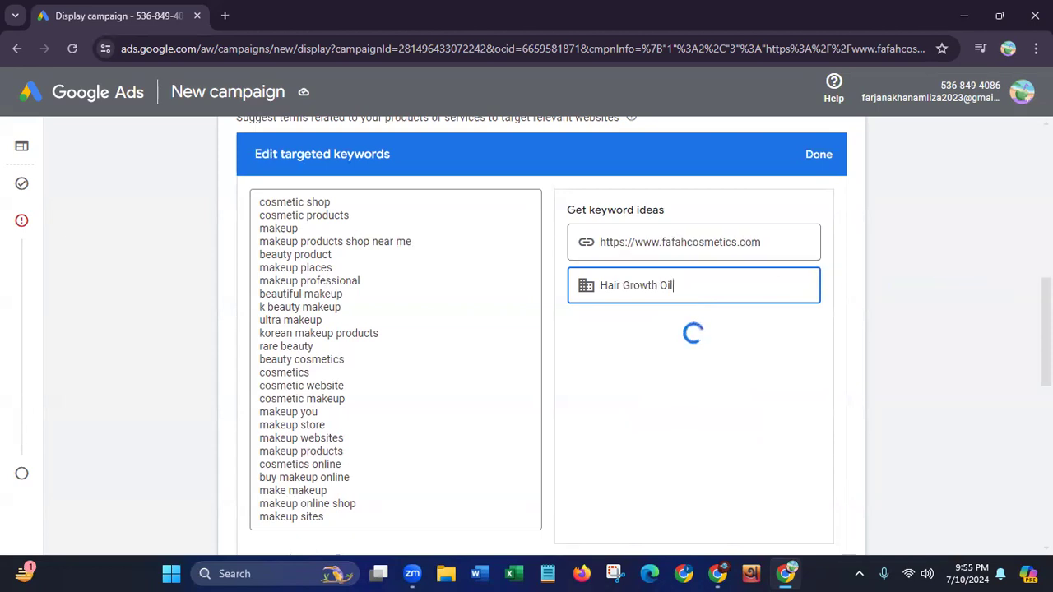
scroll(637, 335, "down", 1)
scroll(637, 335, "down", 1)
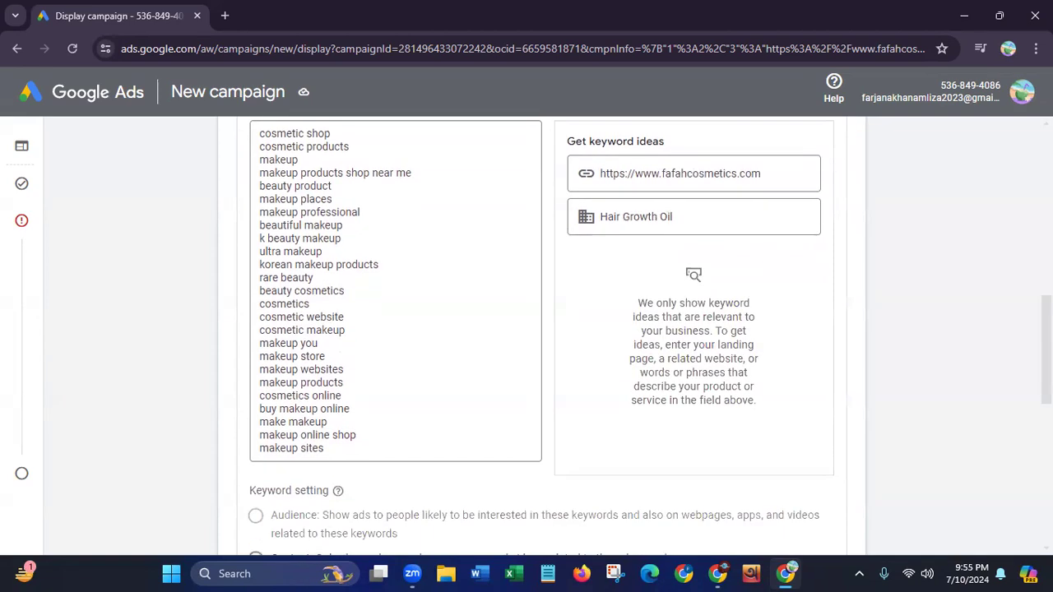
scroll(541, 336, "down", 4)
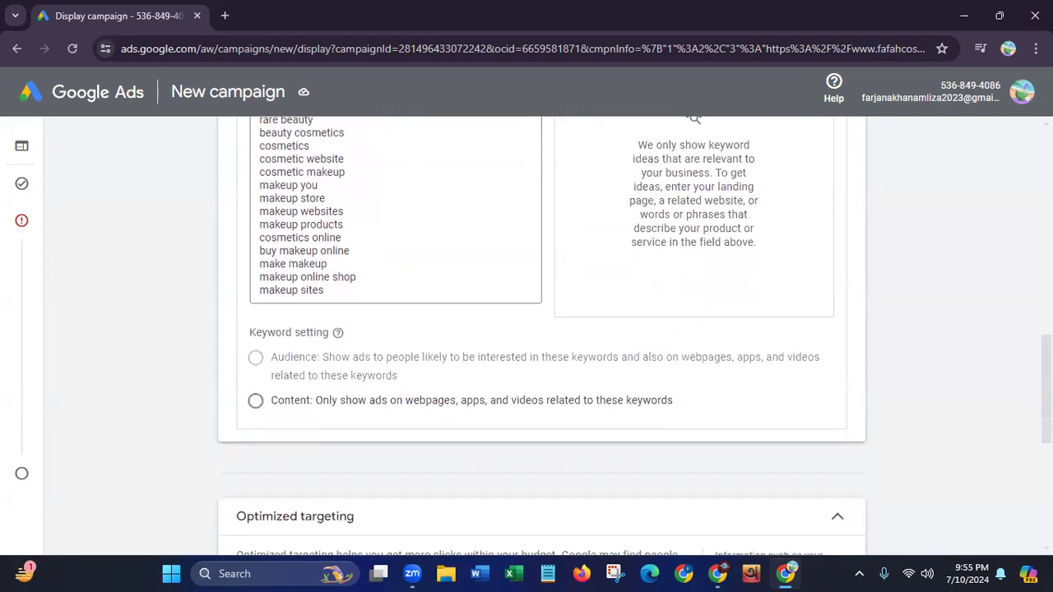
scroll(541, 336, "up", 5)
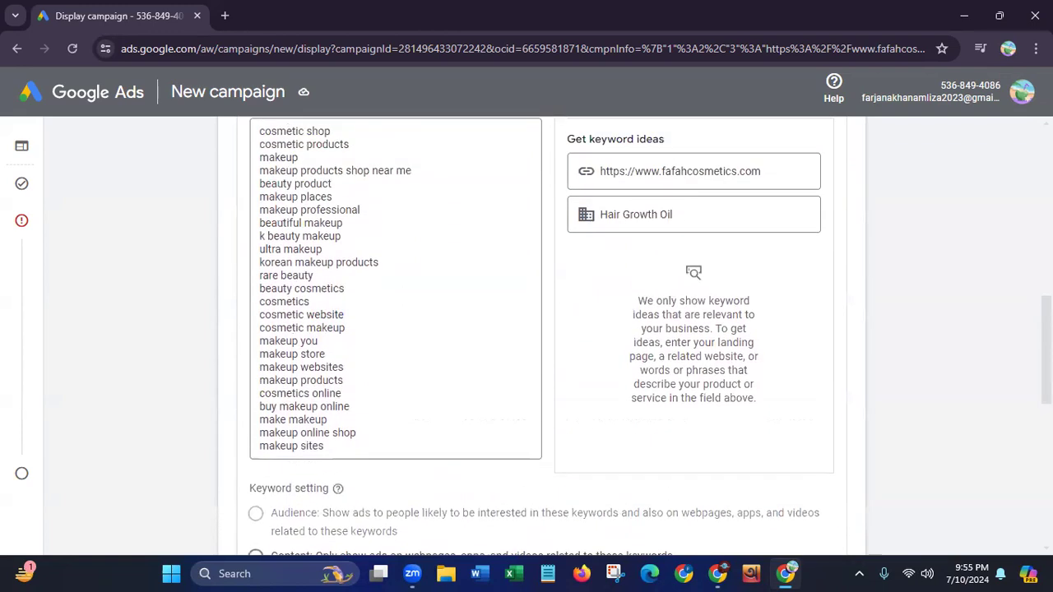
scroll(541, 336, "up", 2)
scroll(936, 323, "down", 1)
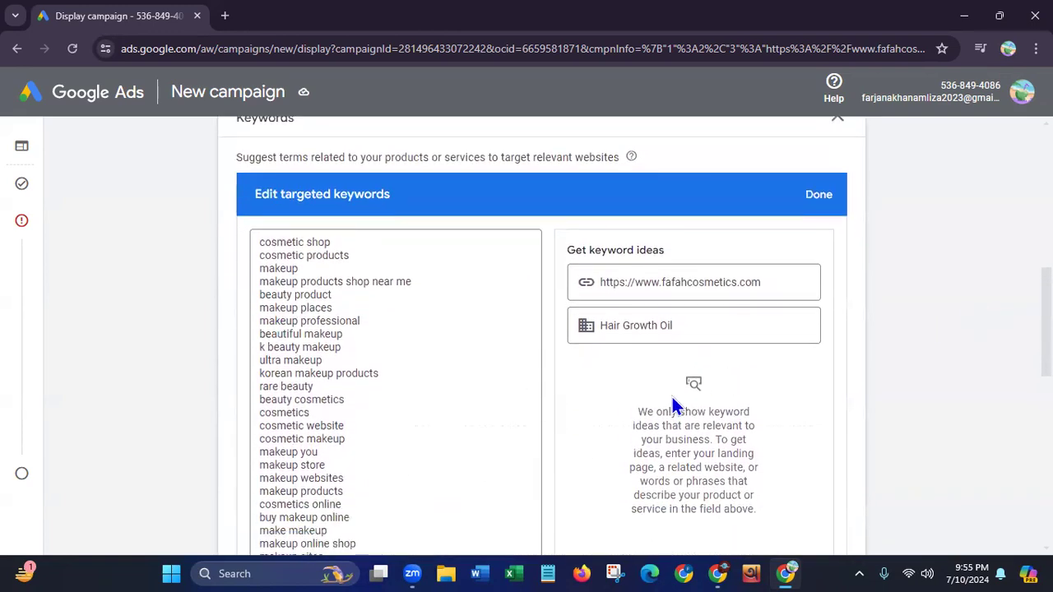
Try makeup as the product for keyword ideas in place of Hair Growth Oil, and clear the product entry
left_click_drag(696, 326, 604, 327)
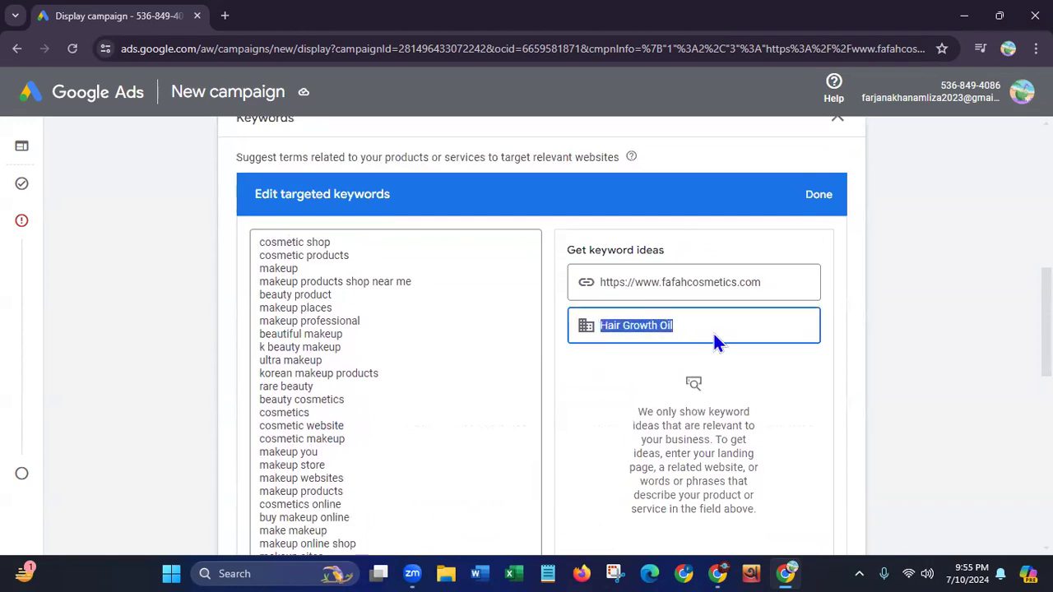
key("BackSpace")
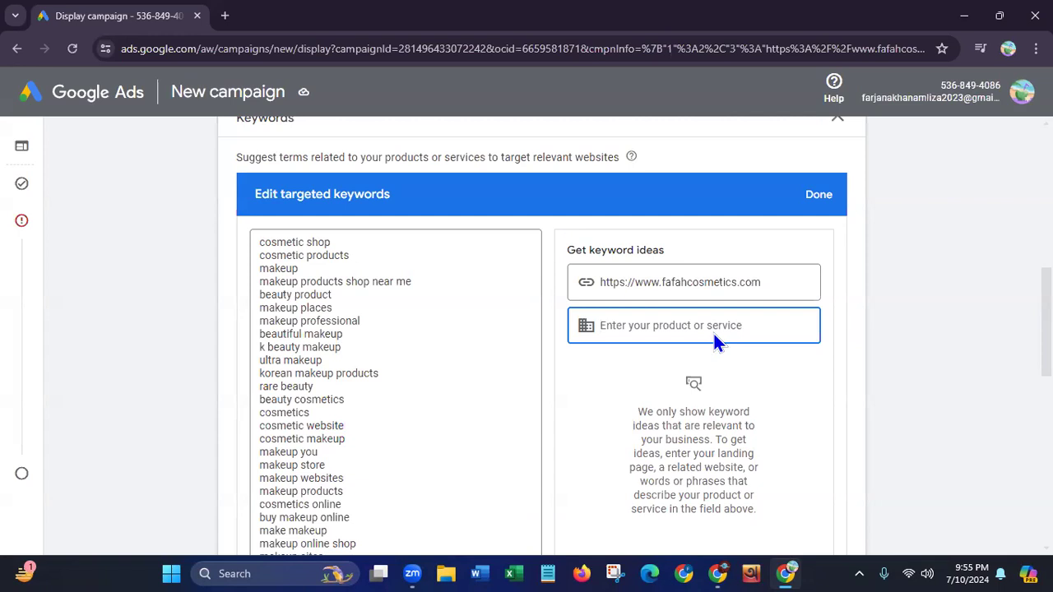
type("makeup")
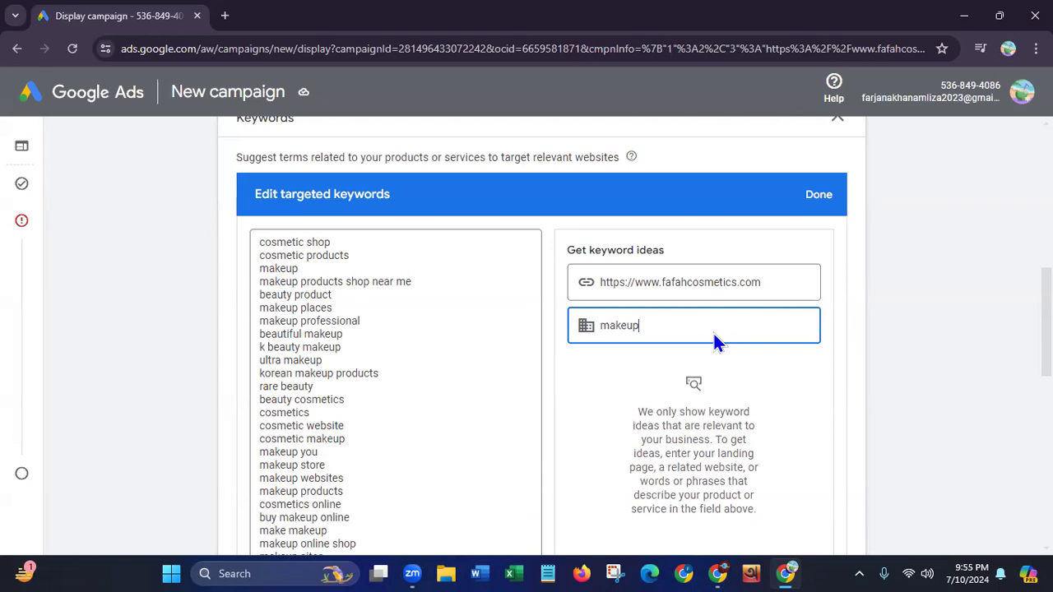
key("BackSpace")
key("BackSpace")
key("BackSpace")
key("BackSpace")
key("BackSpace")
key("BackSpace")
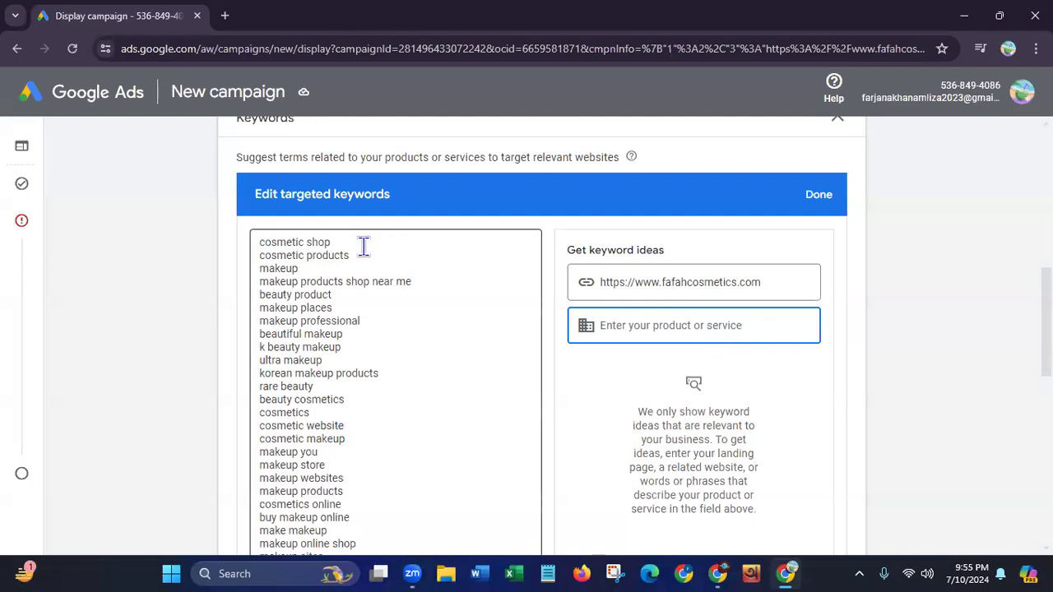
left_click(930, 247)
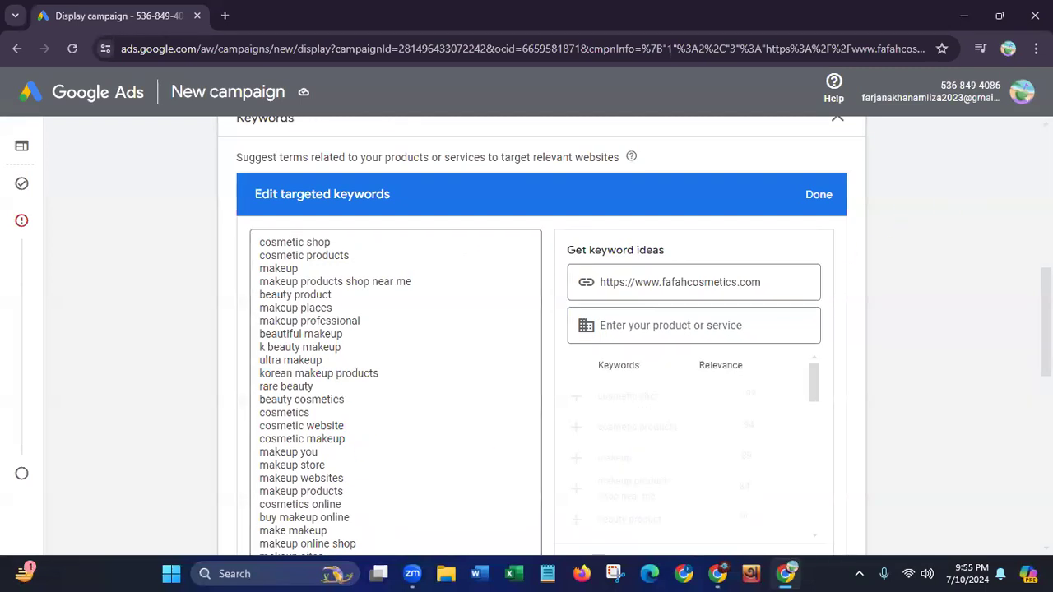
Check the website's keyword ideas against the targeted list and finish editing the targeted keywords
scroll(541, 335, "down", 2)
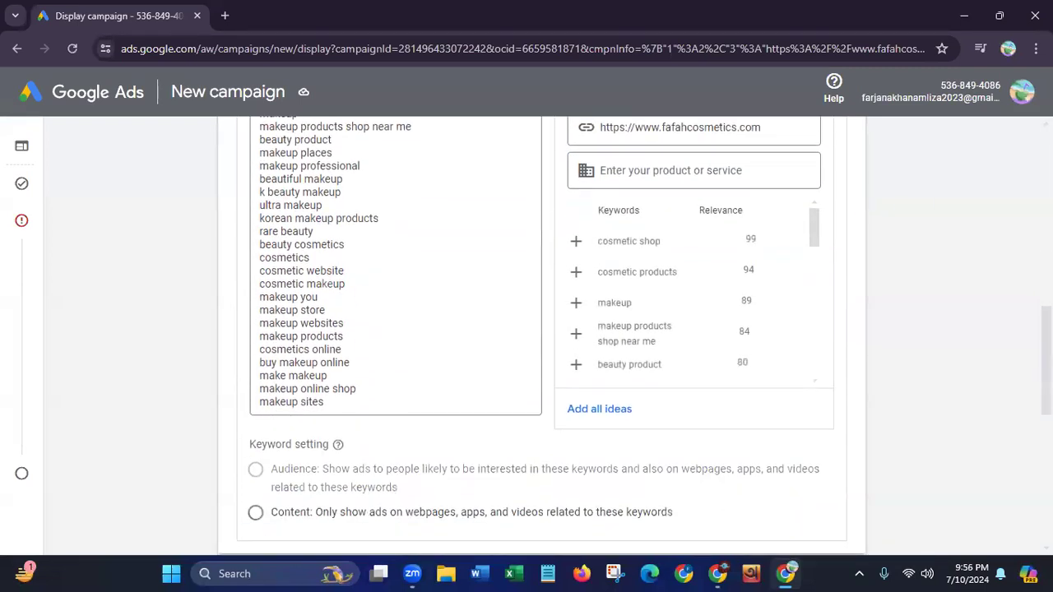
left_click_drag(820, 244, 822, 367)
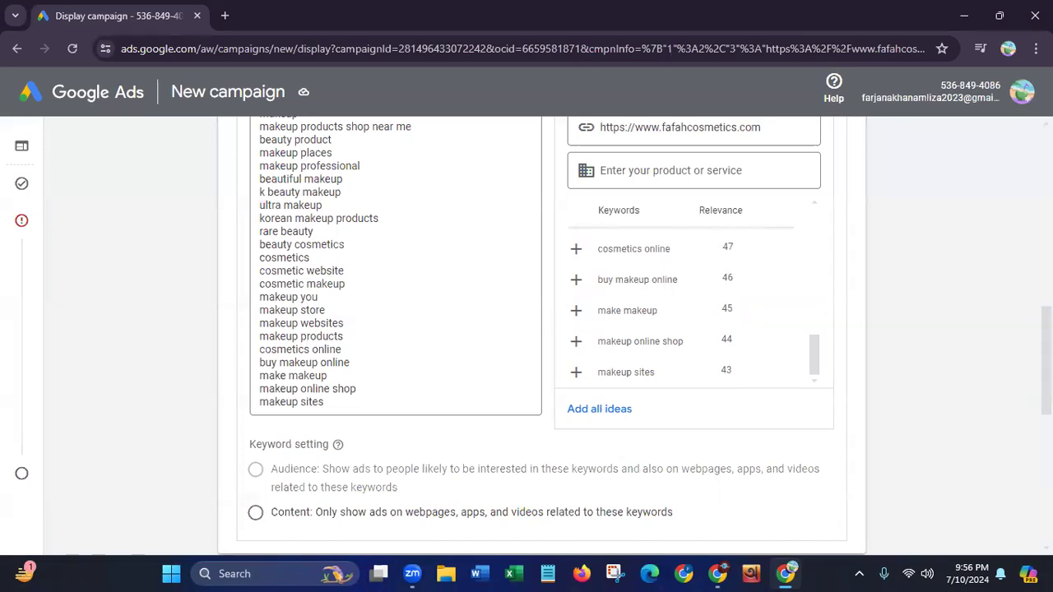
scroll(543, 329, "up", 2)
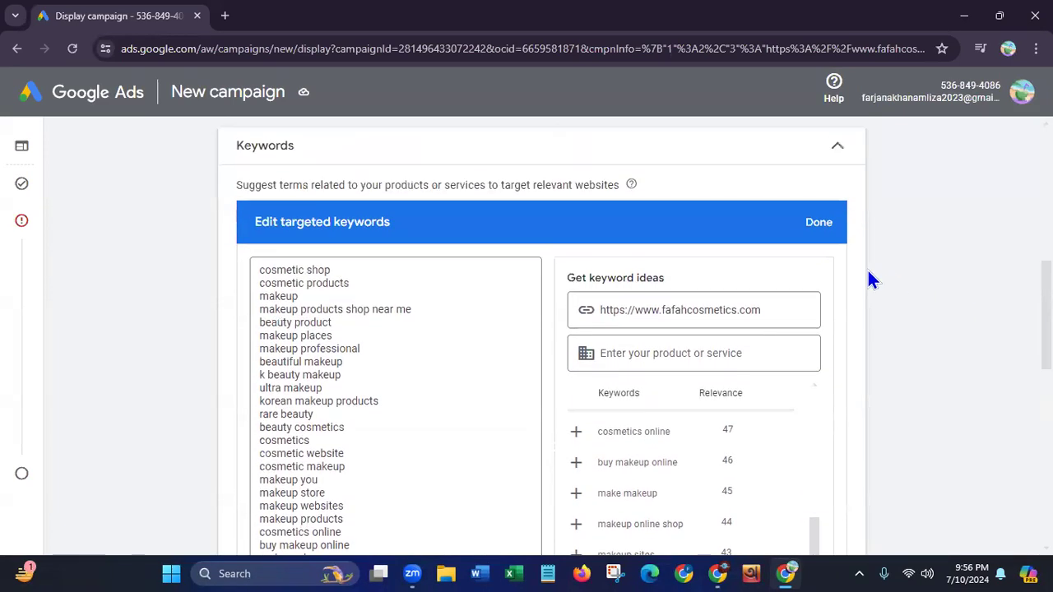
left_click(819, 230)
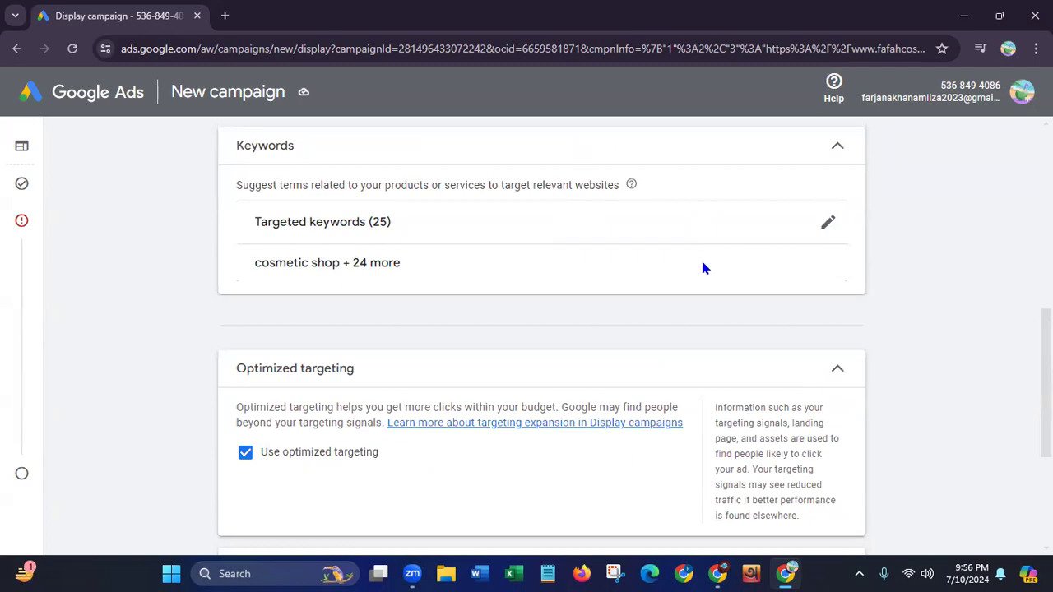
Reopen the targeted keywords and set the keyword setting to Content, showing ads only on webpages, apps and videos related to them
left_click(826, 225)
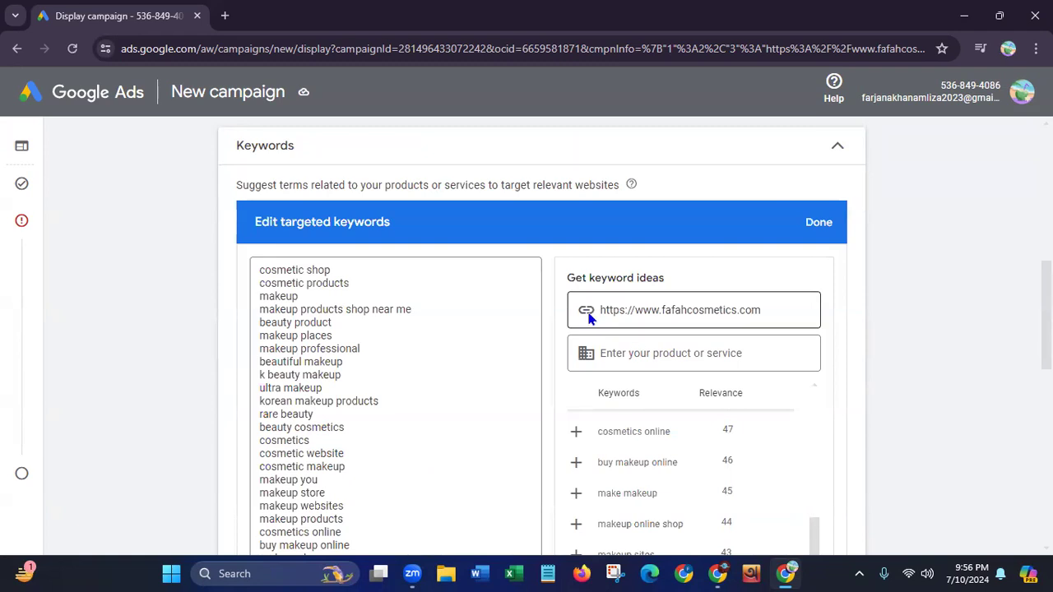
left_click_drag(602, 309, 819, 302)
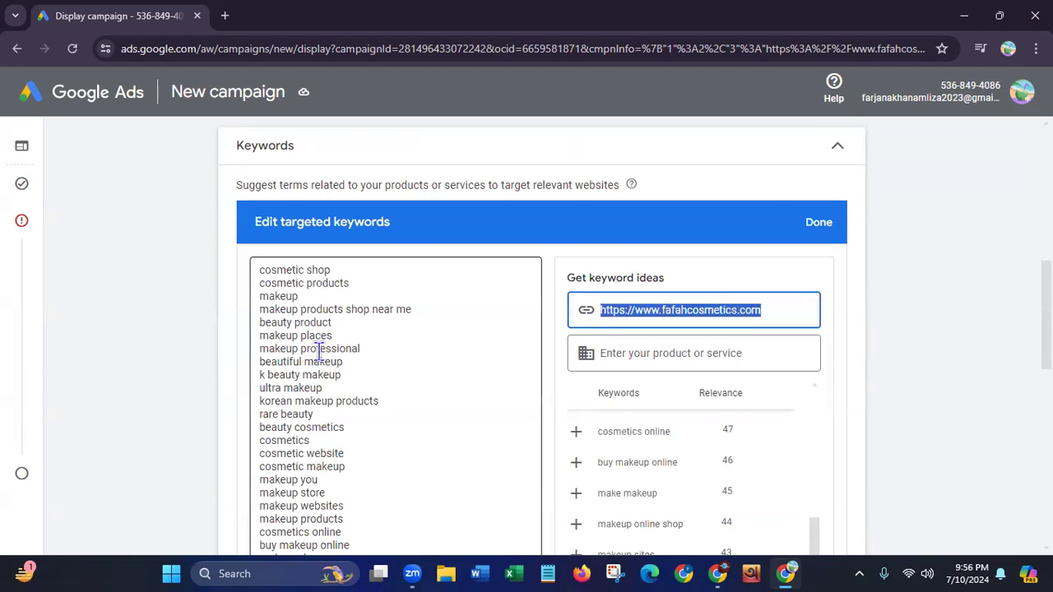
left_click(348, 483)
scroll(348, 483, "down", 4)
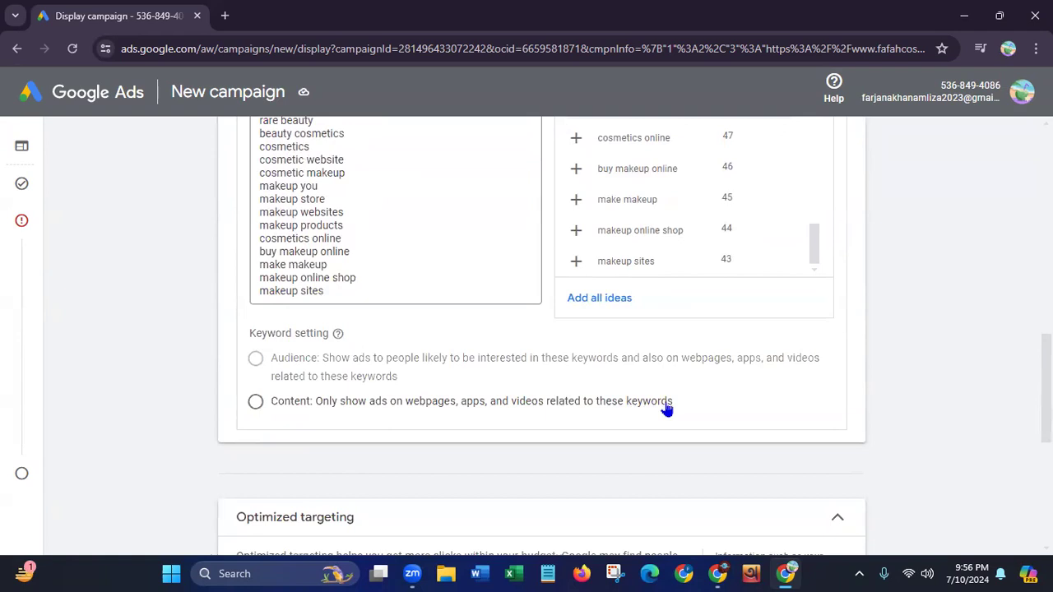
left_click(256, 402)
scroll(992, 362, "down", 3)
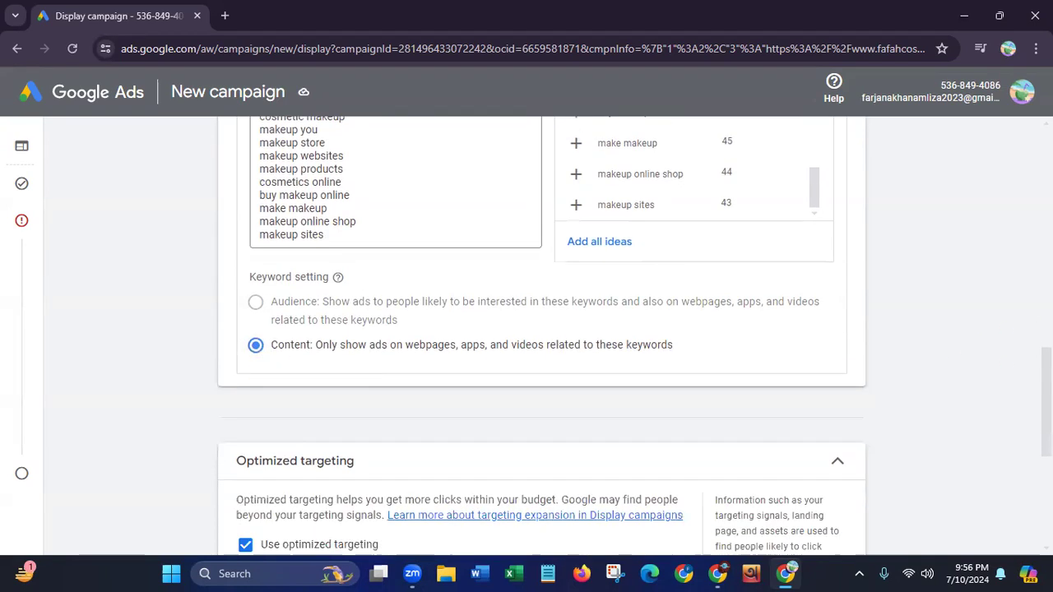
Add Topics as another targeting type and select the Beauty & Fitness topic
scroll(438, 338, "down", 3)
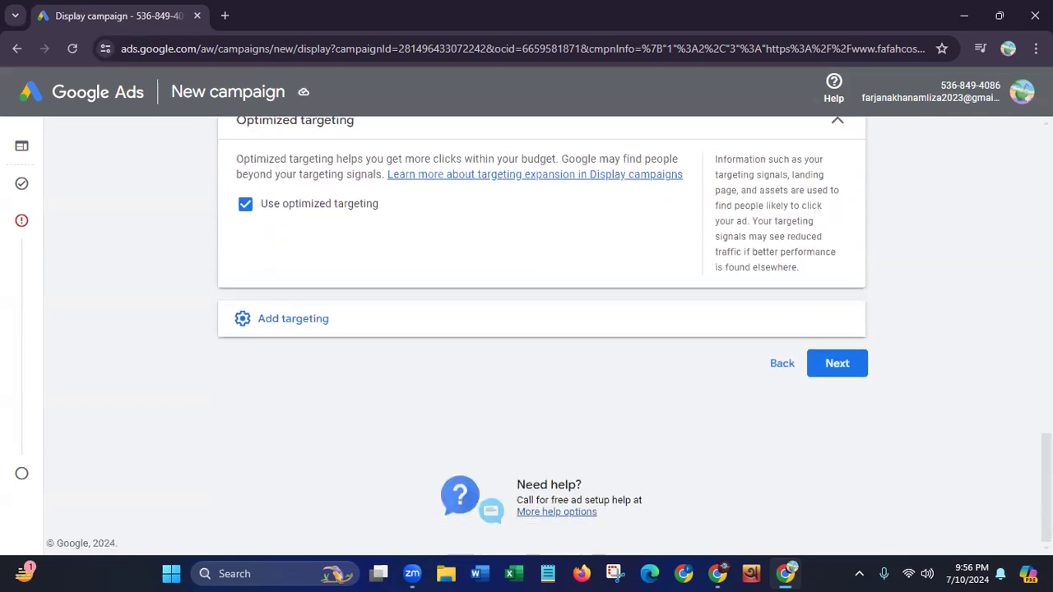
left_click(432, 334)
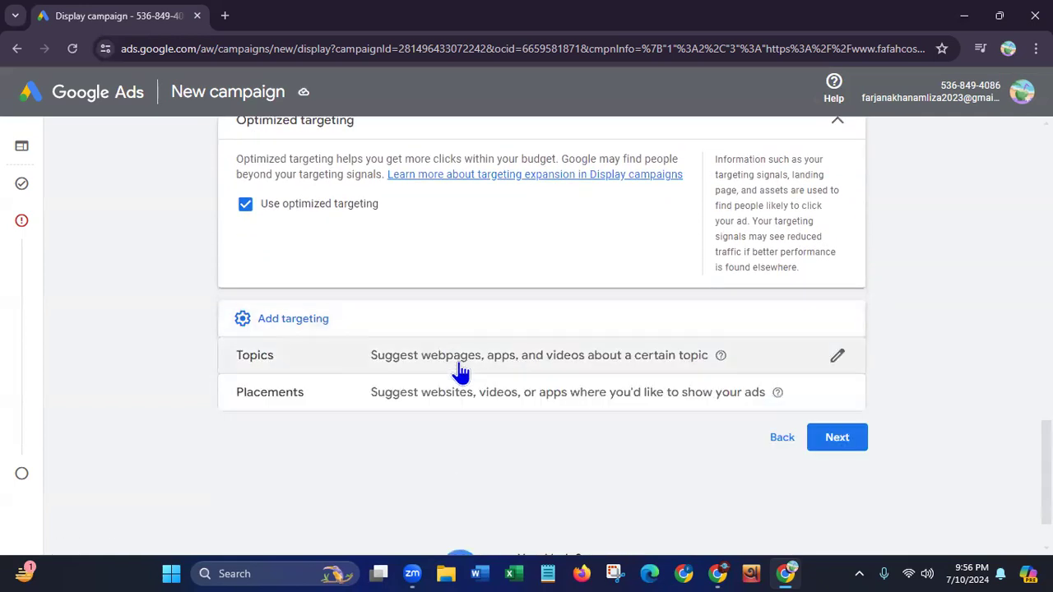
left_click(458, 371)
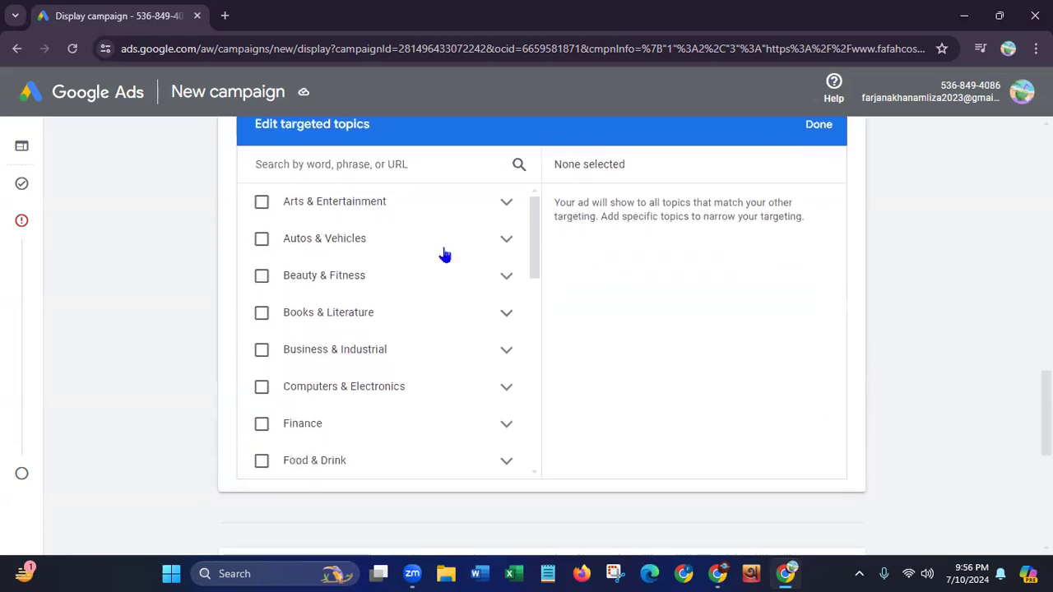
left_click(262, 279)
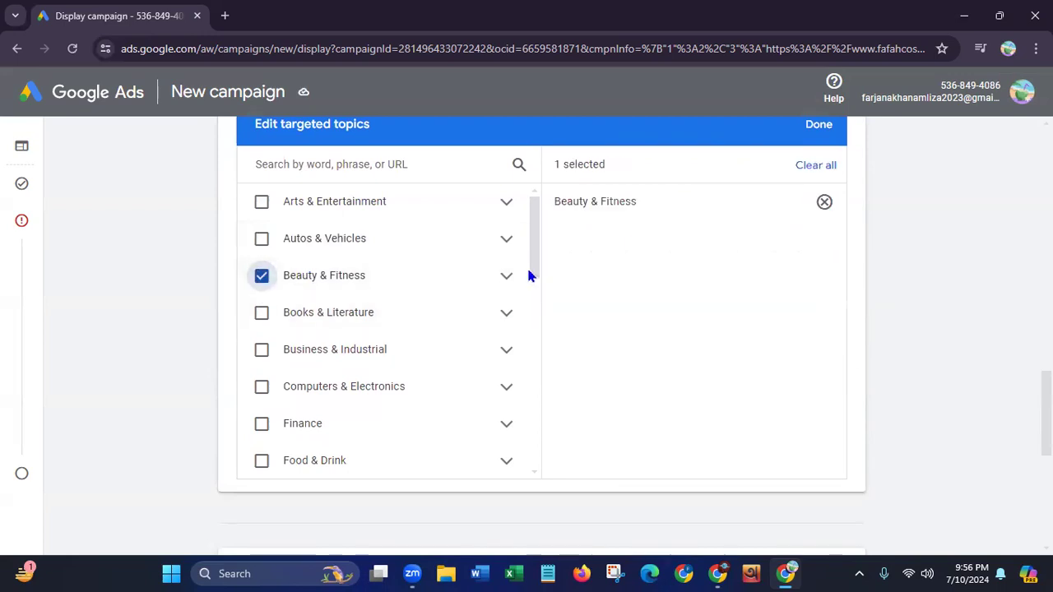
Search the topics for makeup and add Beauty Services & Spas, Cosmetic Procedures, and Cosmetology & Beauty Professionals to the targeted topics
left_click_drag(531, 272, 526, 472)
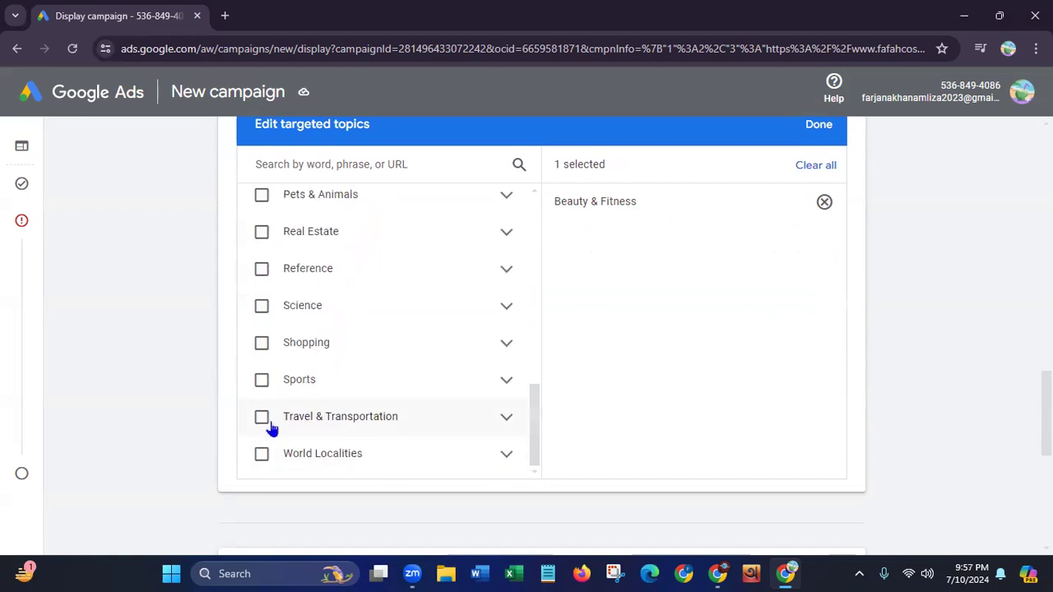
left_click_drag(532, 427, 517, 235)
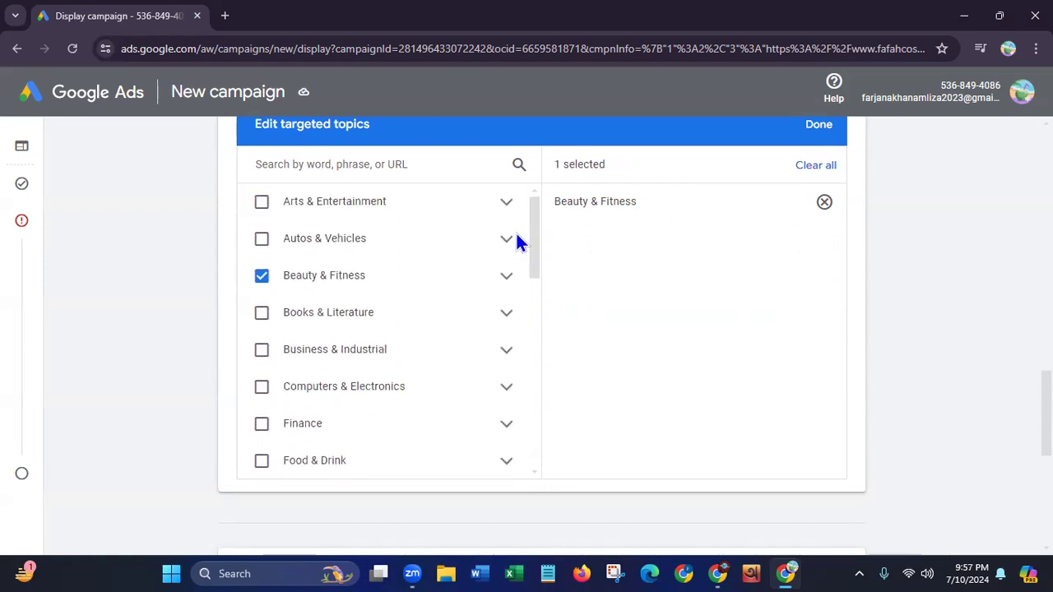
left_click(323, 169)
type("mak")
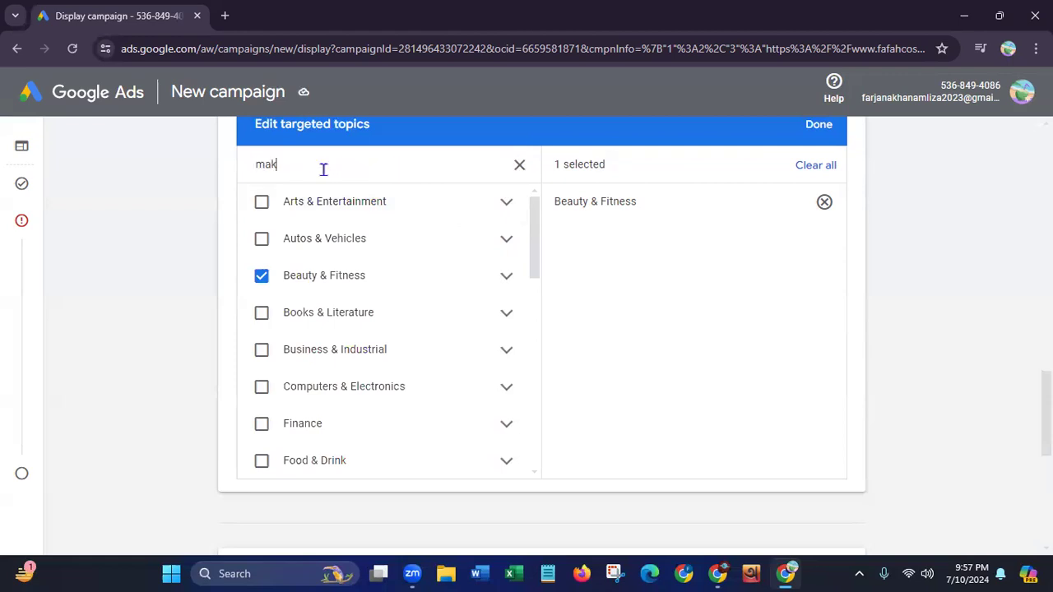
type("eup")
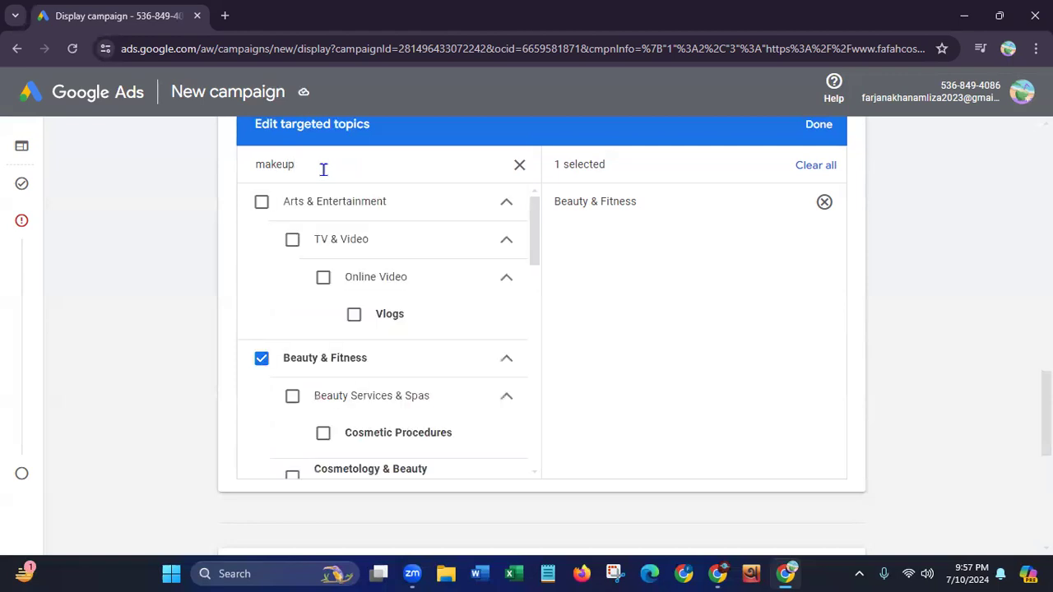
scroll(533, 229, "down", 2)
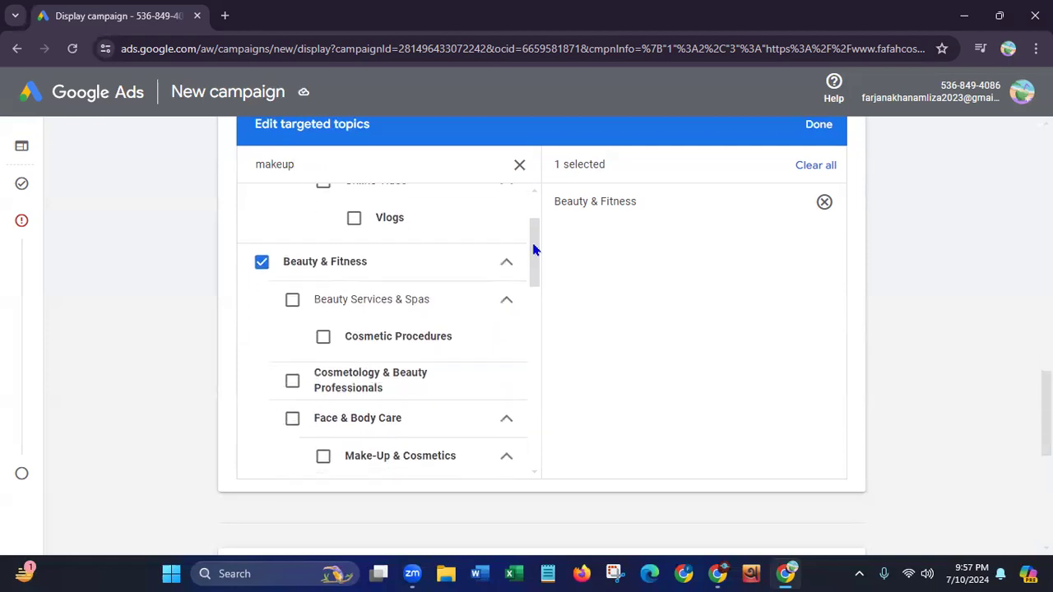
left_click(293, 276)
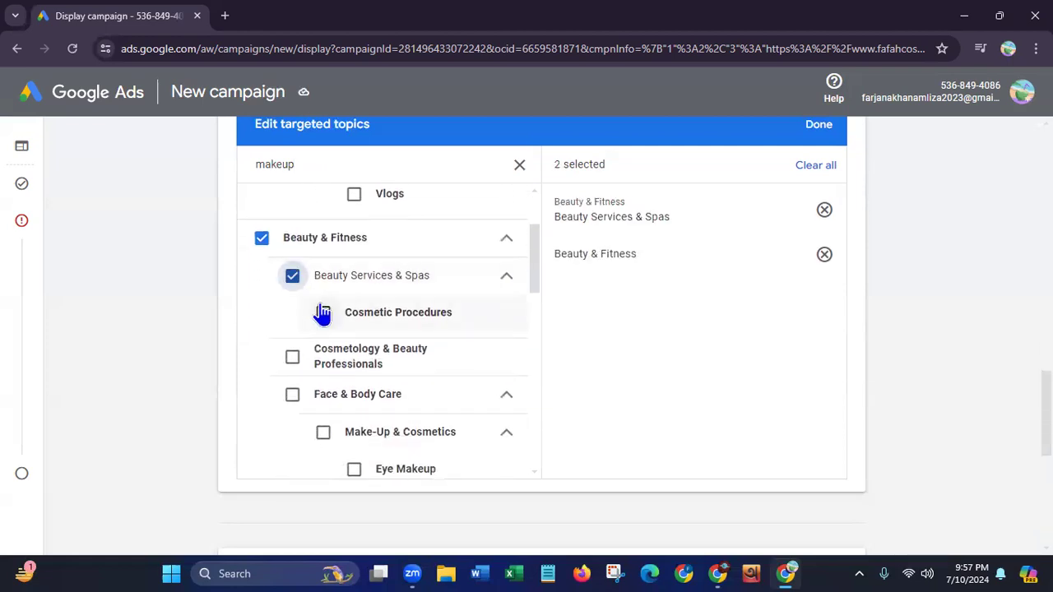
left_click(324, 315)
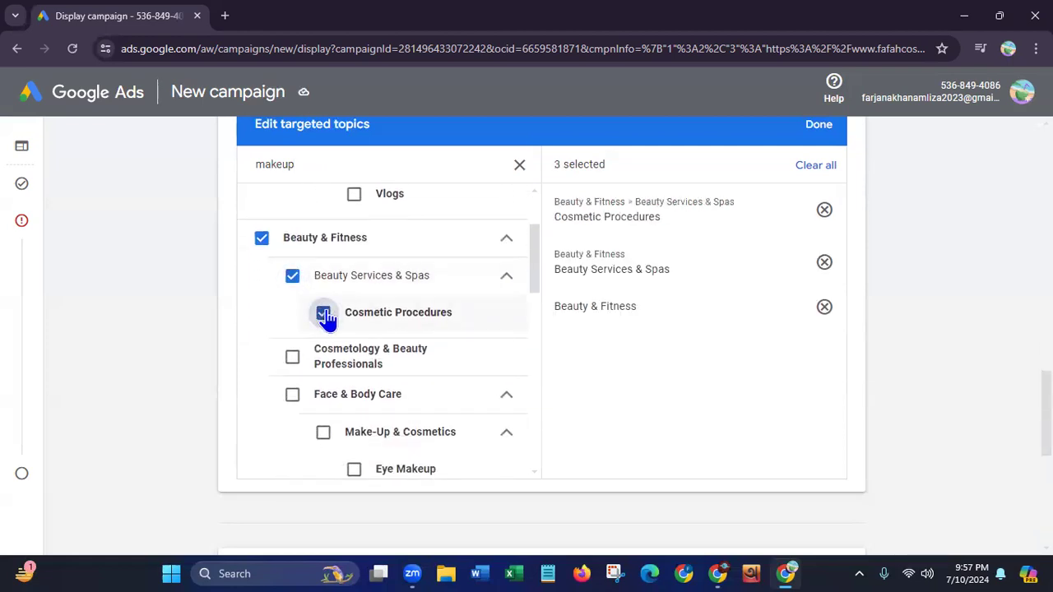
left_click(293, 357)
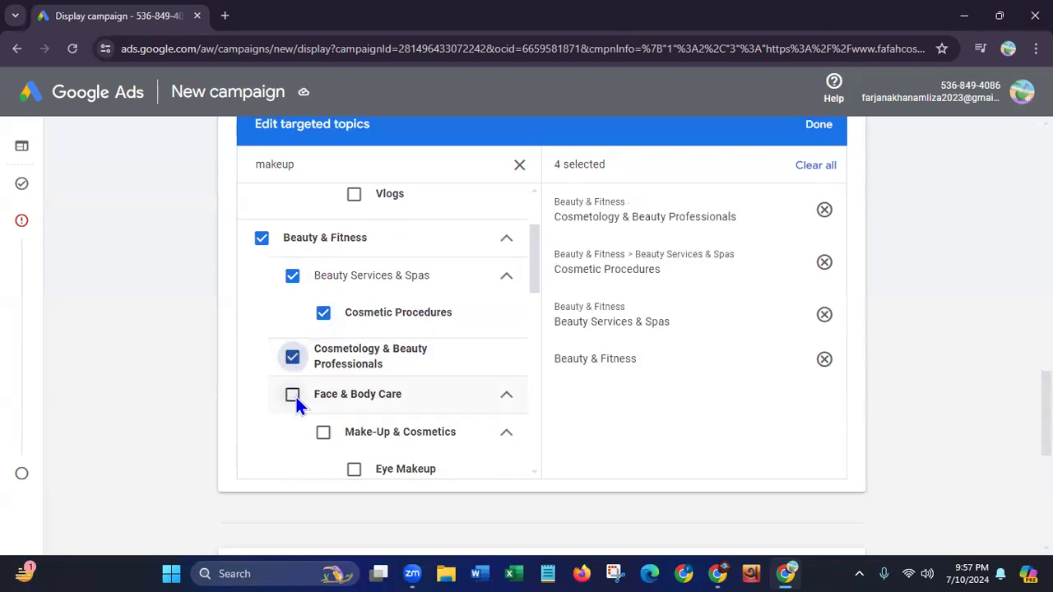
Add Face & Body Care, Make-Up & Cosmetics, and its Eye Makeup, Face Makeup and Lip Makeup subtopics to the targeted topics
left_click(293, 395)
left_click(323, 431)
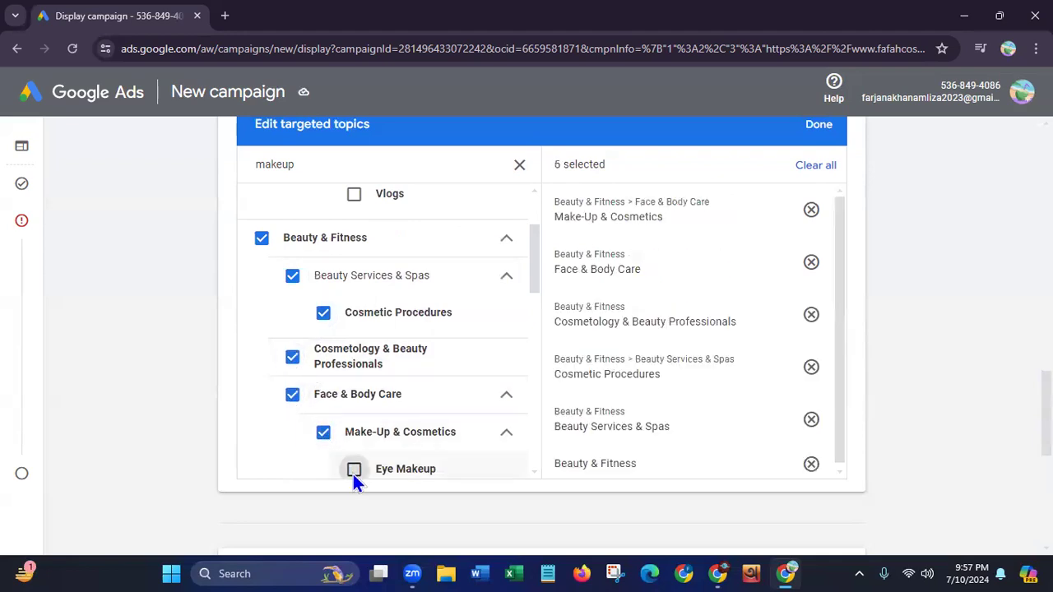
left_click(353, 471)
left_click_drag(532, 279, 526, 336)
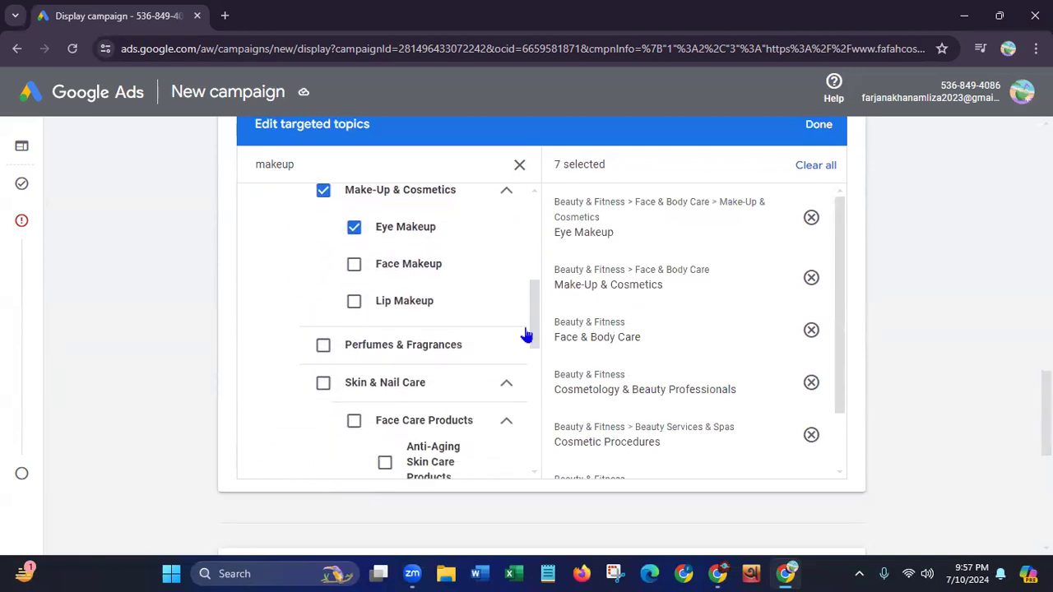
left_click(355, 265)
left_click(354, 302)
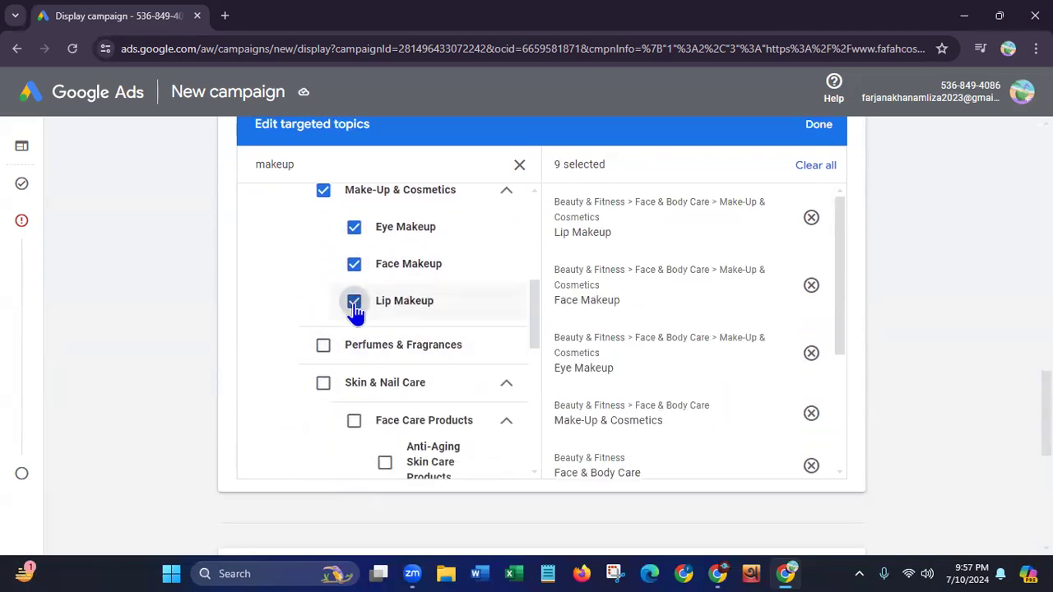
Add Skin & Nail Care, Perfumes & Fragrances, Face Care Products and Anti-Aging Skin Care Products to the targeted topics
left_click(323, 384)
left_click(323, 346)
left_click(354, 422)
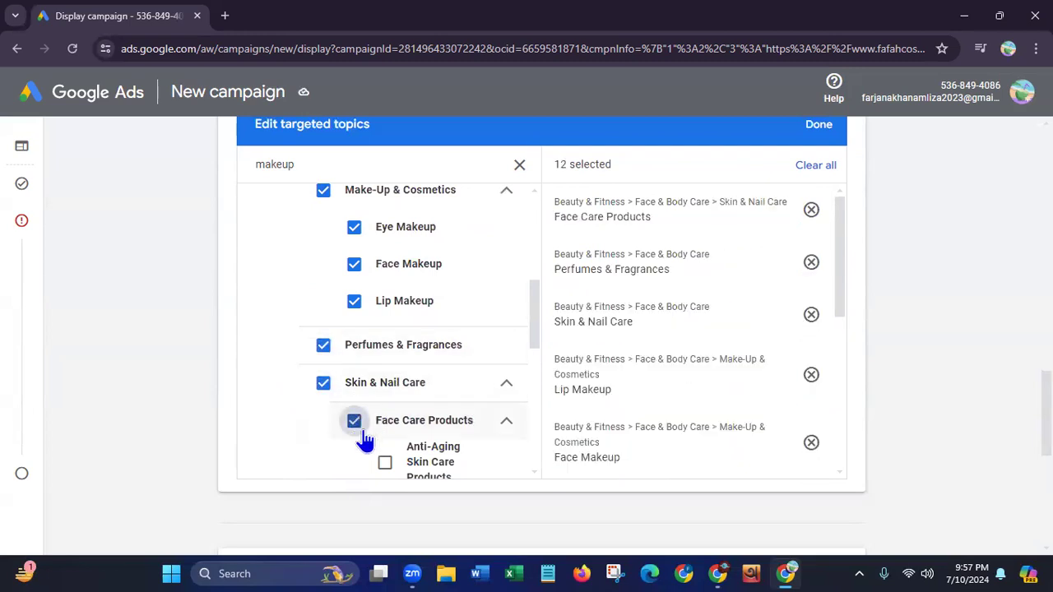
left_click(385, 462)
Add Face Cleansers & Makeup Removers, Face Lotions & Moisturizers, Nail Care Products and Sun Care Products to the targeted topics
left_click_drag(533, 326, 520, 376)
left_click(384, 246)
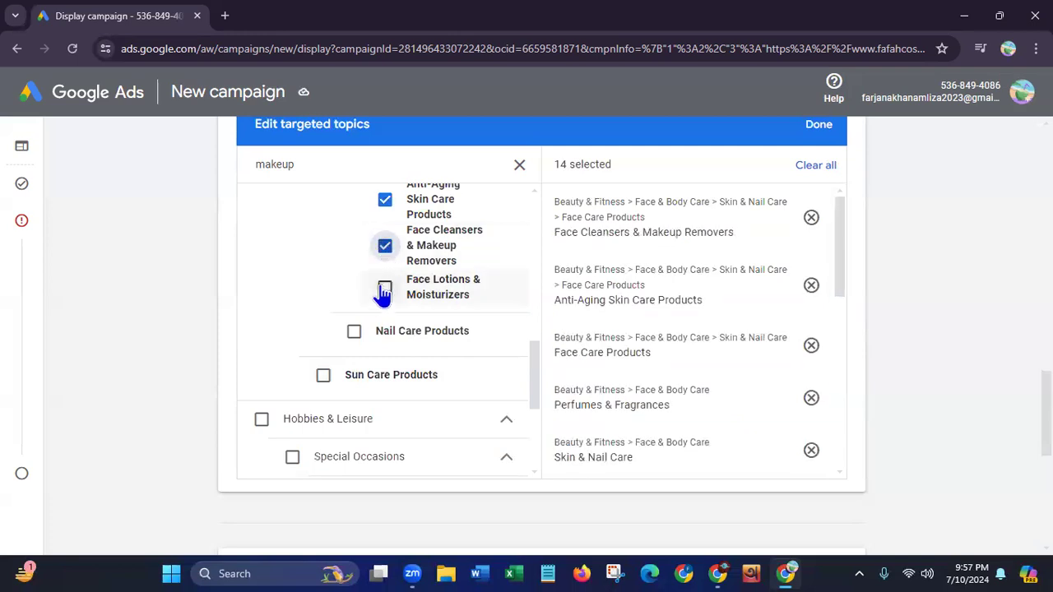
left_click(384, 288)
left_click(354, 333)
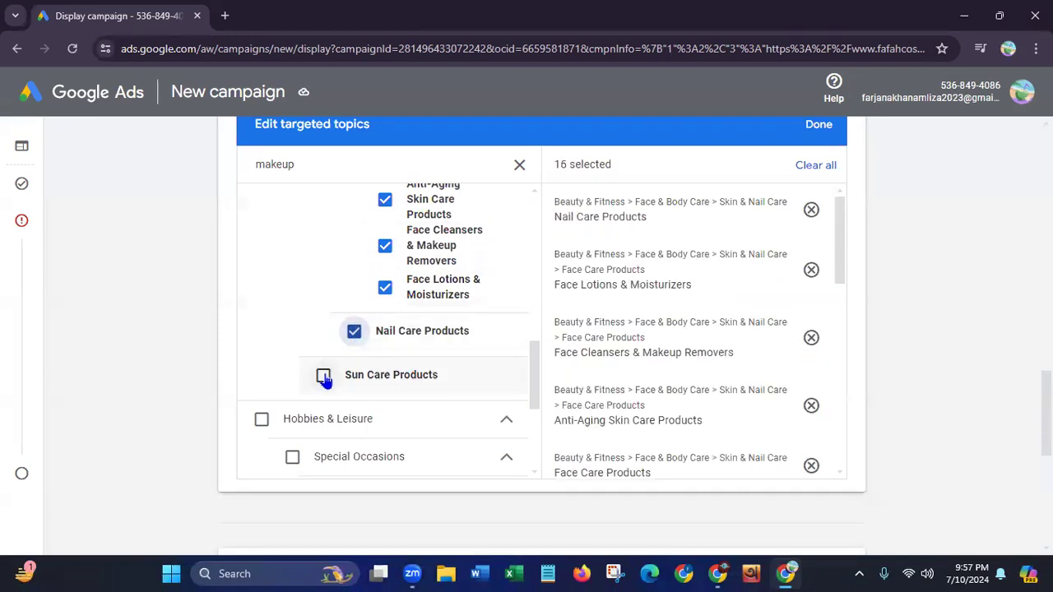
left_click(322, 375)
Check the topics for vegan makeup in place of makeup and finish editing the targeted topics
left_click_drag(533, 393, 534, 230)
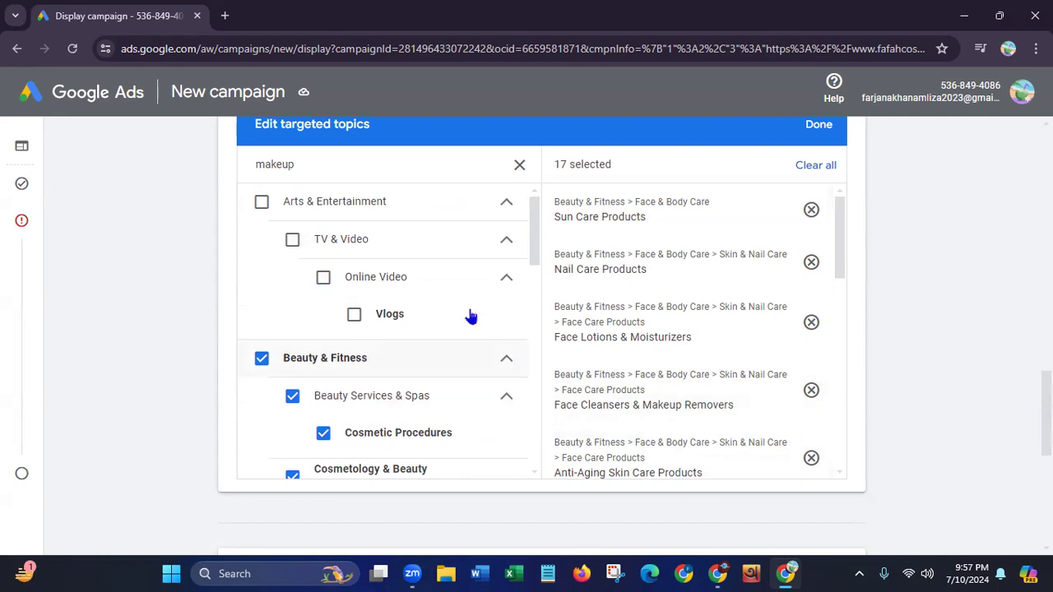
left_click(518, 166)
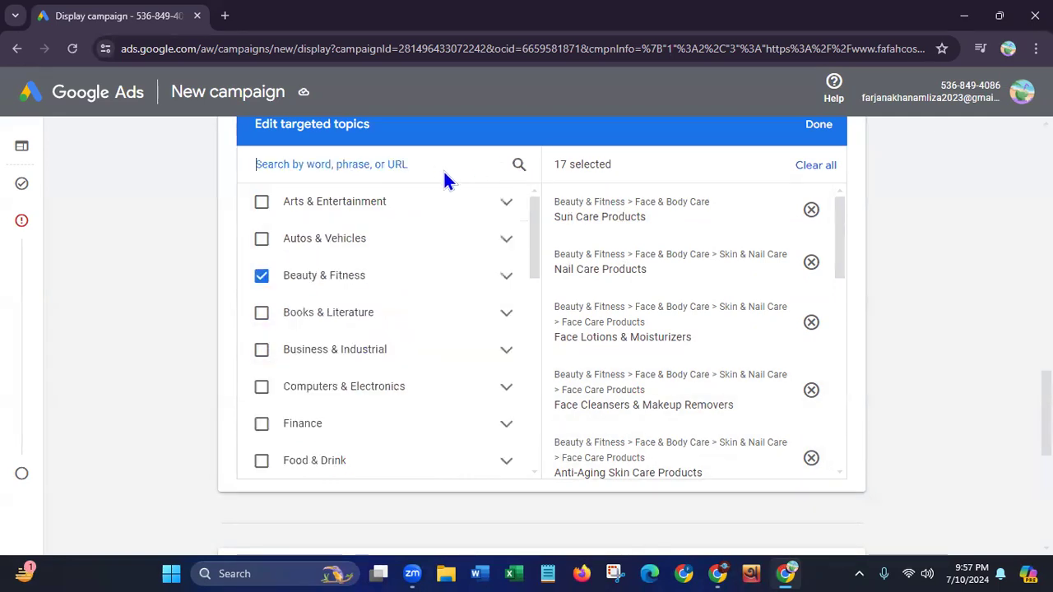
type("ve")
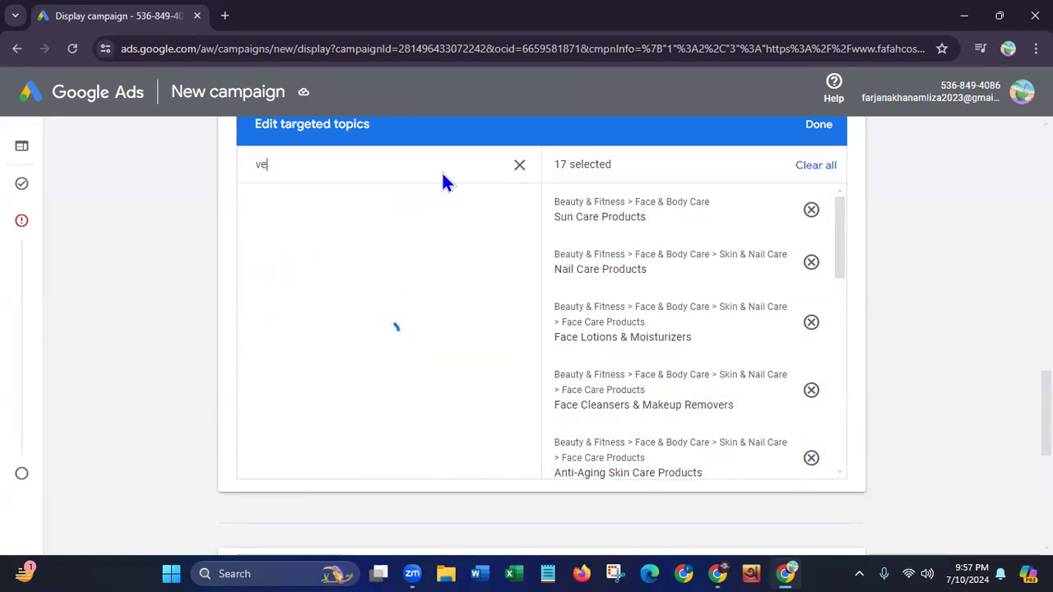
type("gan")
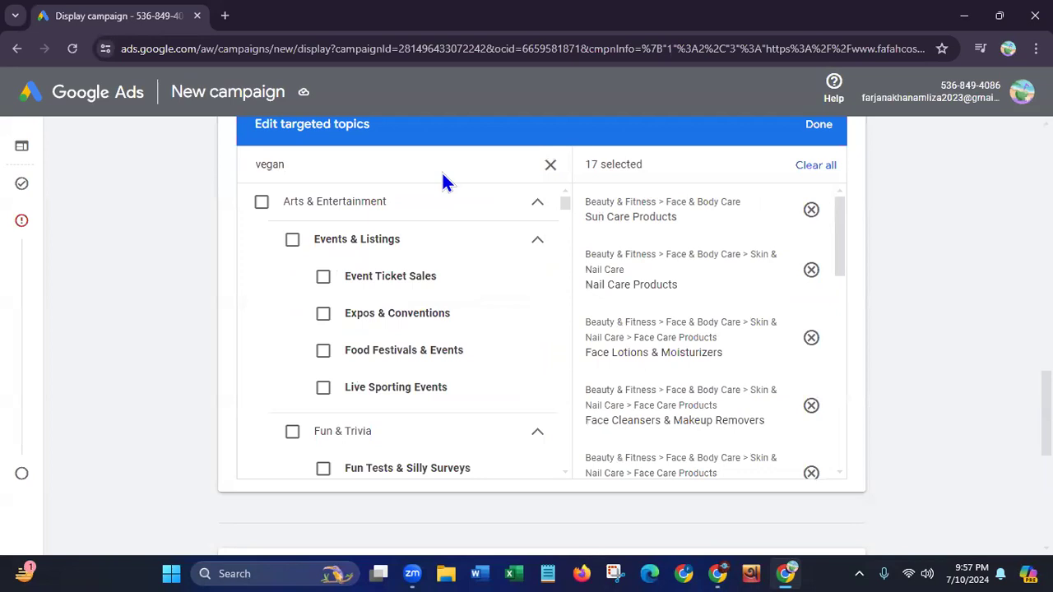
type(" ma")
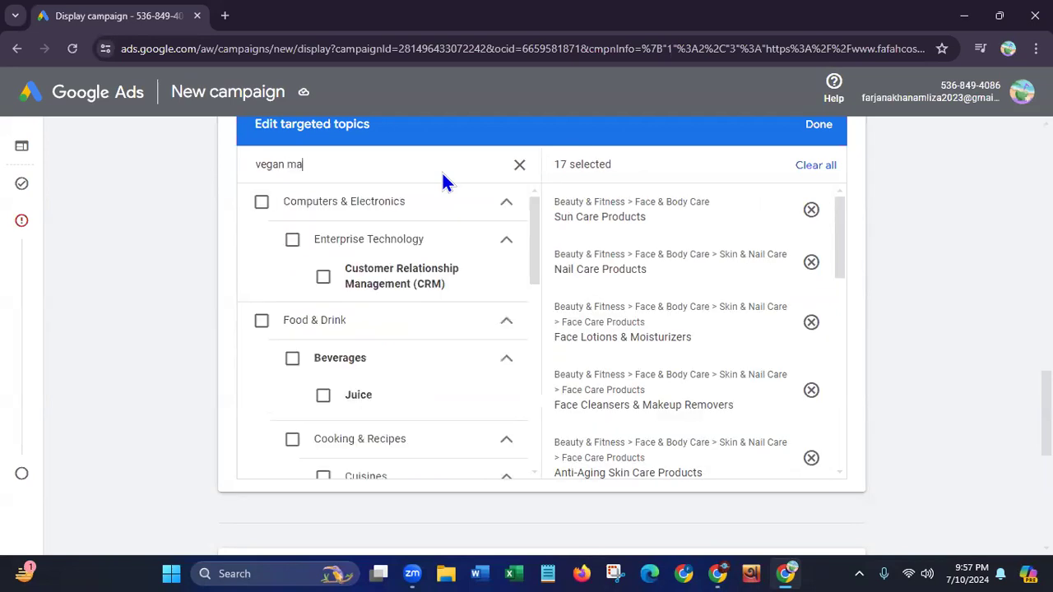
type("keup")
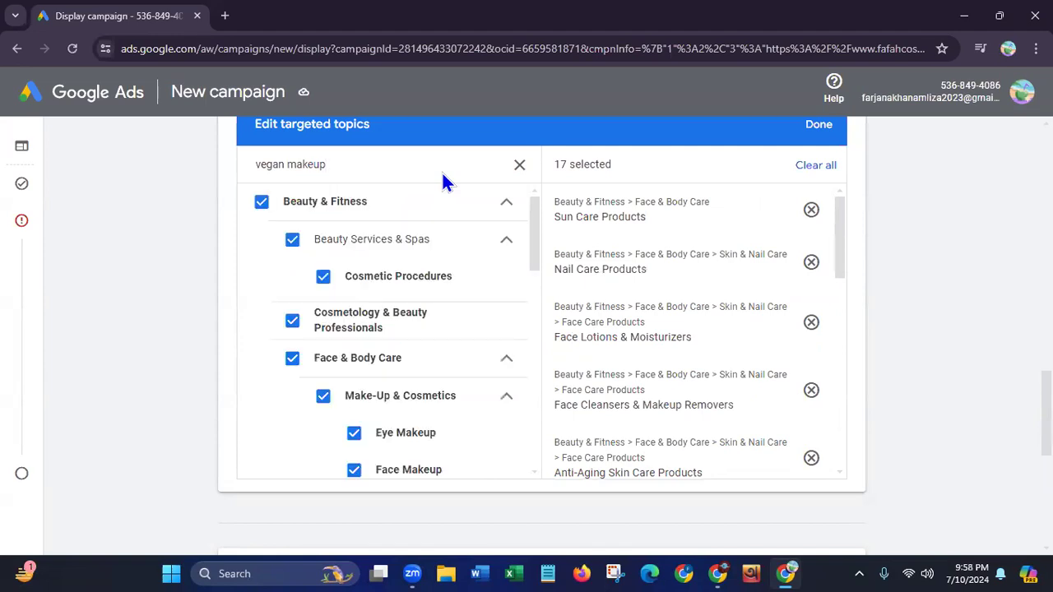
left_click_drag(536, 243, 538, 201)
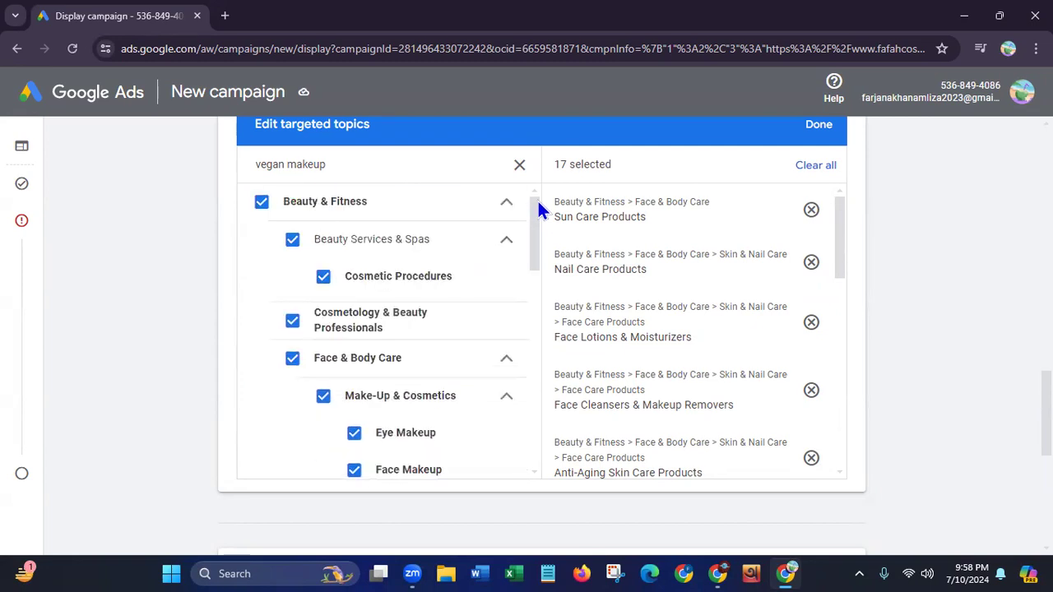
left_click(820, 126)
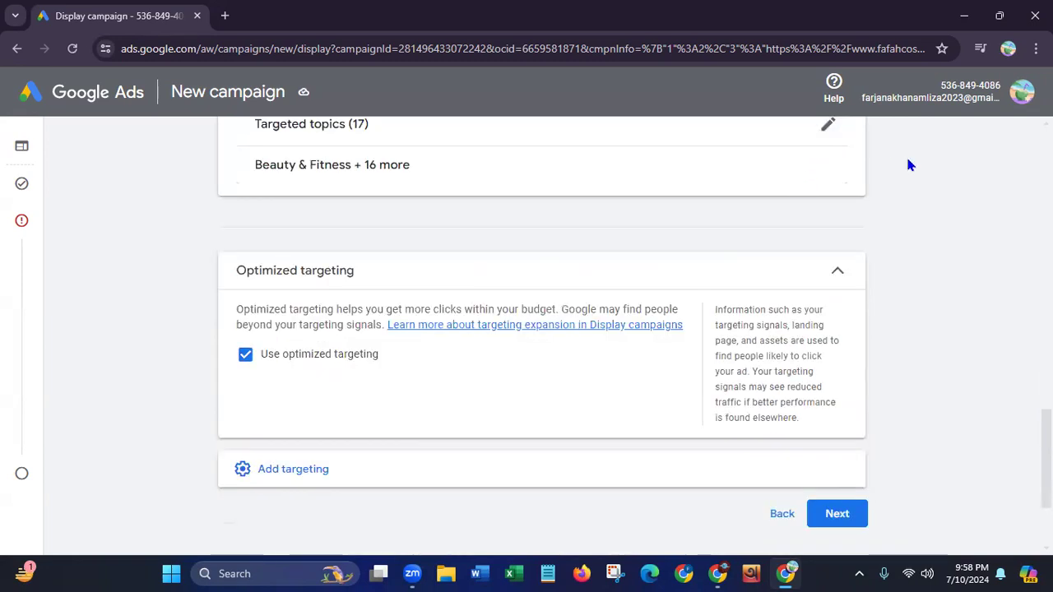
Add Placements as another targeting type and look into its Websites category
left_click(283, 471)
scroll(543, 329, "down", 3)
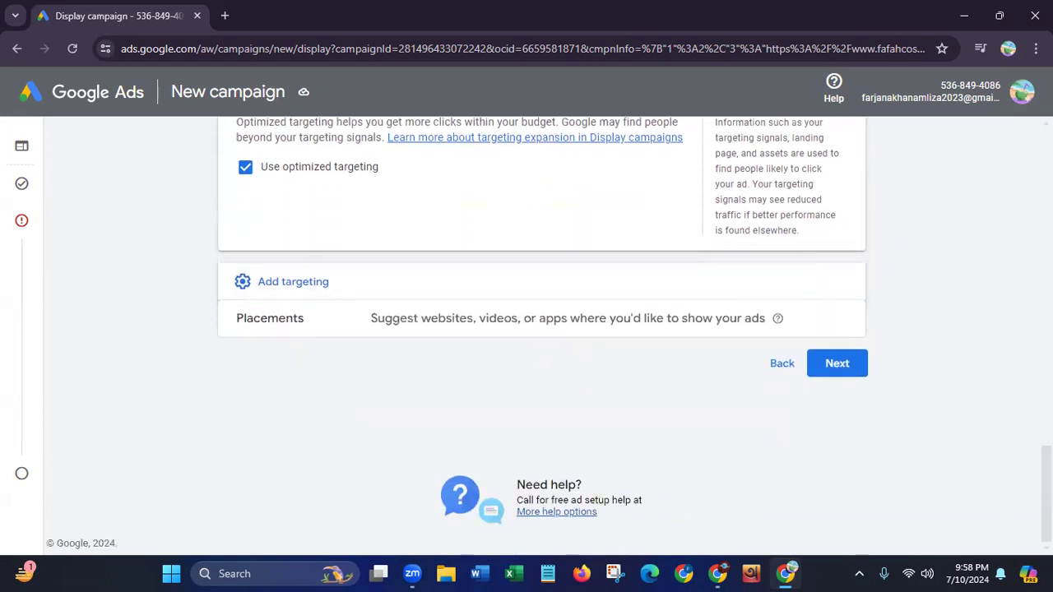
left_click(429, 319)
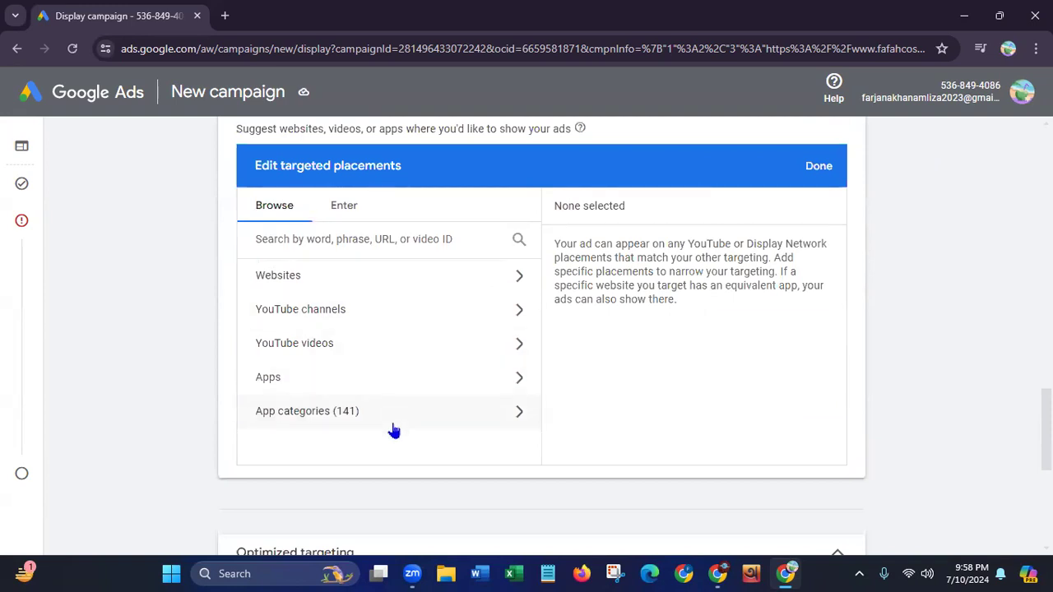
left_click(518, 277)
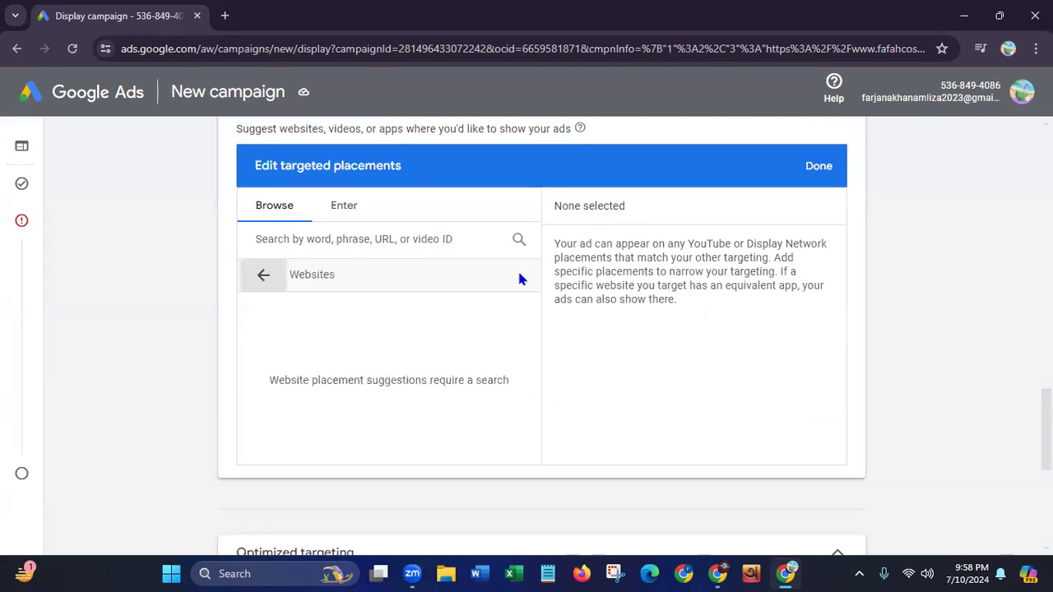
left_click(260, 277)
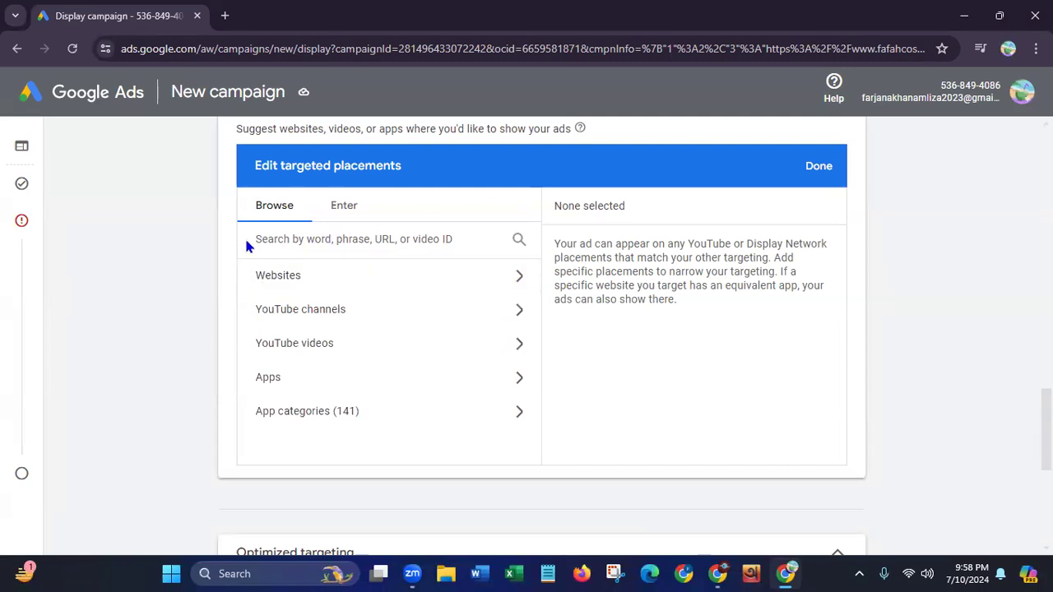
left_click(356, 244)
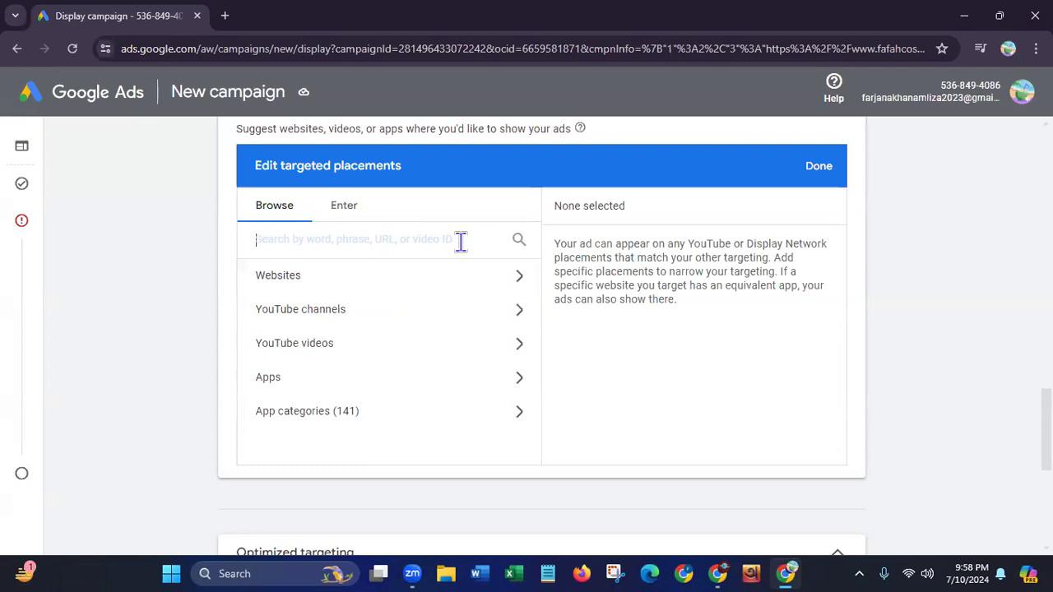
type("w")
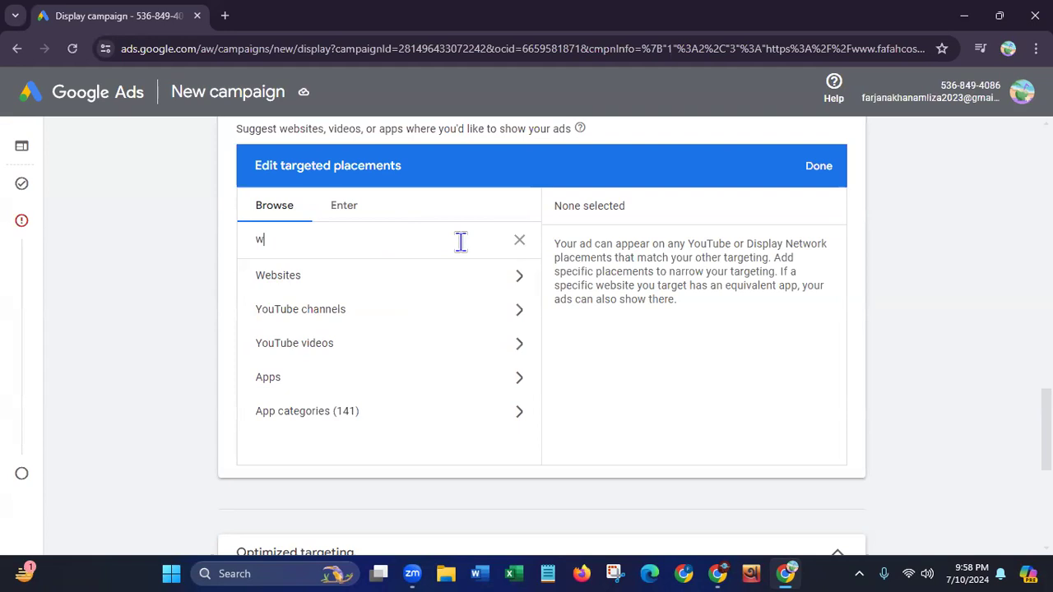
type("ww.f")
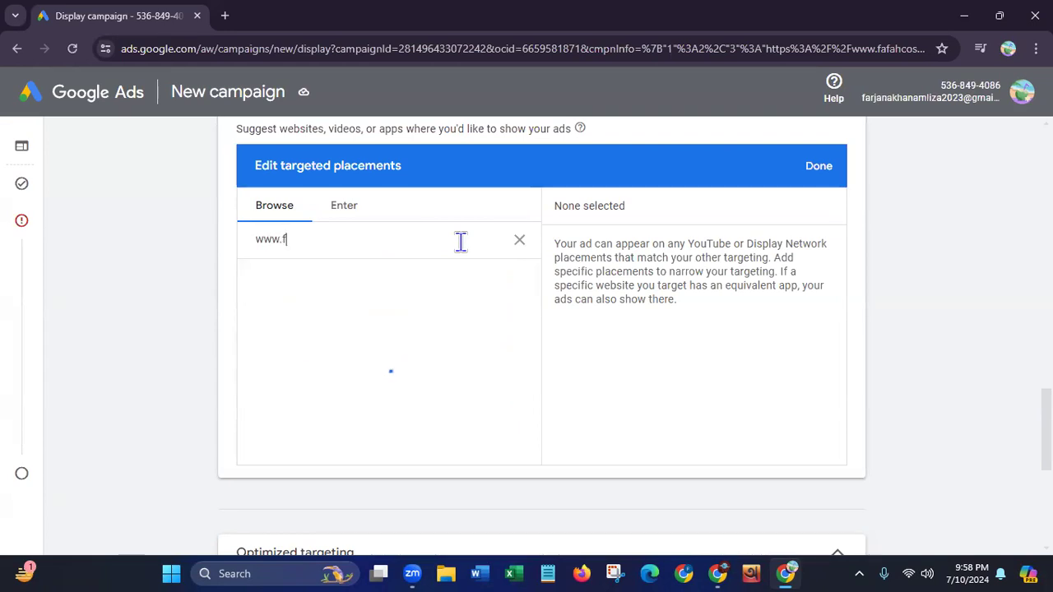
type("afahcosmet")
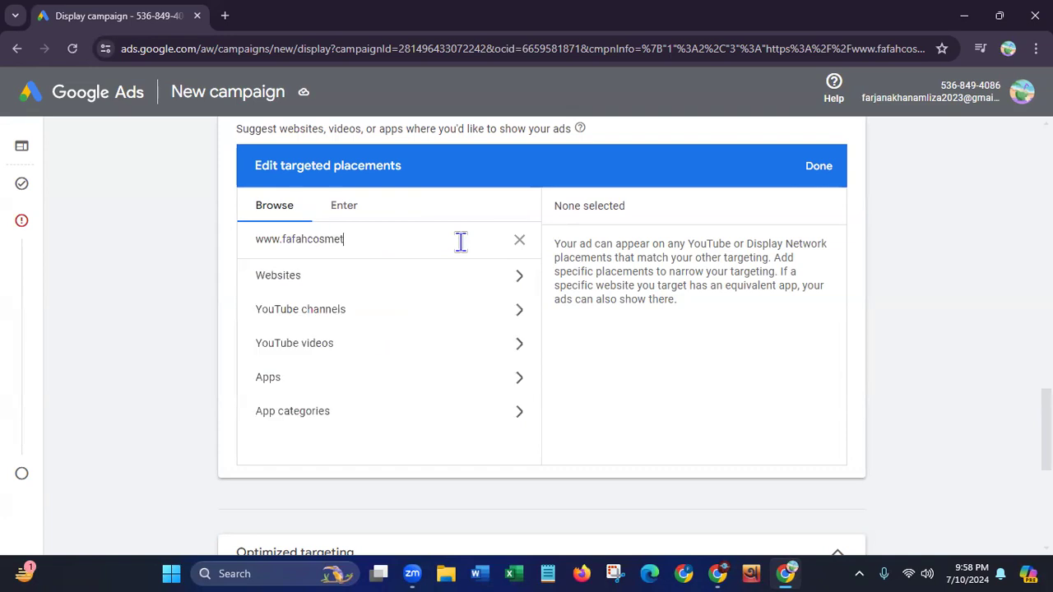
type("ics.com")
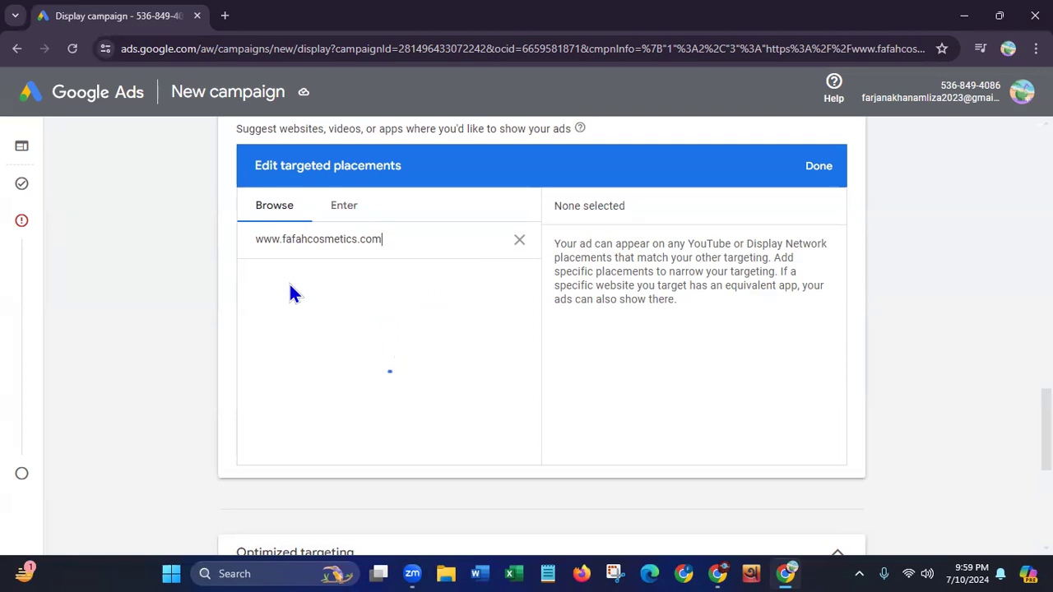
Add the websites thenewknew.com, hubnestle.com, byrdie.com and thehairstyleedit.com from the search results to the targeted placements
left_click(356, 217)
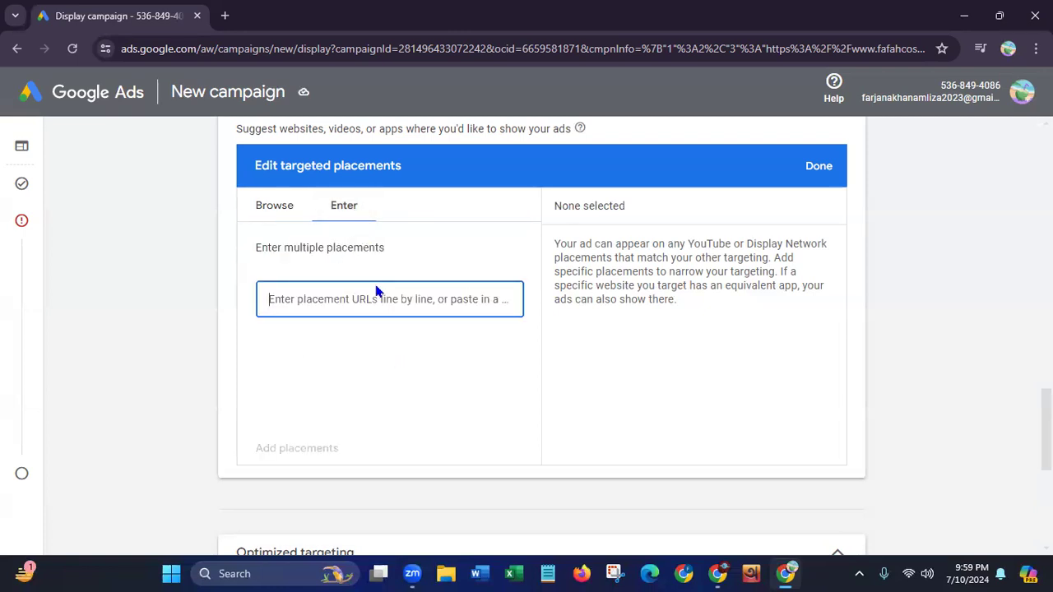
left_click(270, 211)
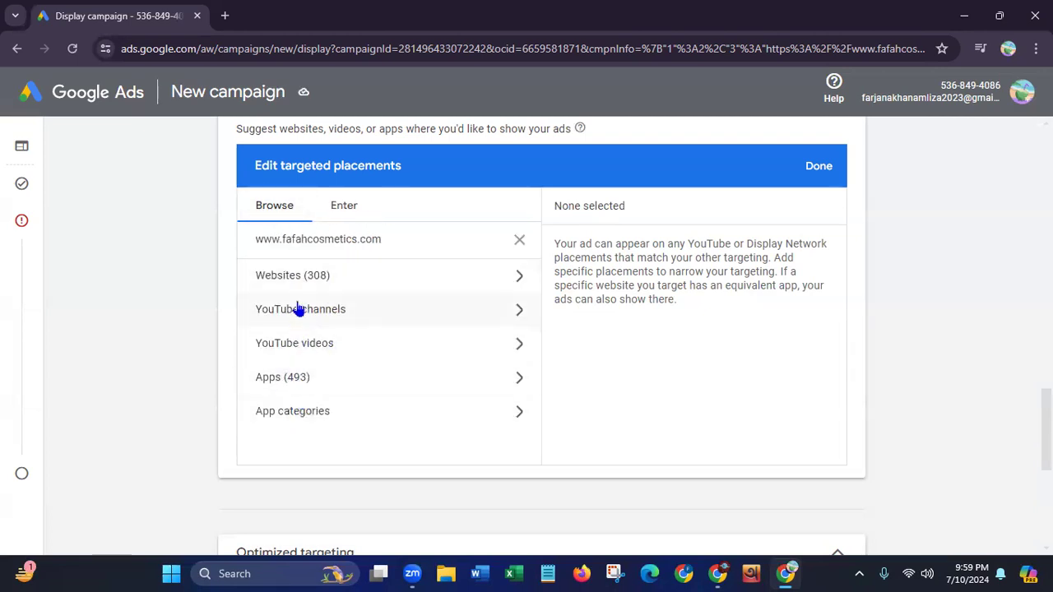
left_click(302, 278)
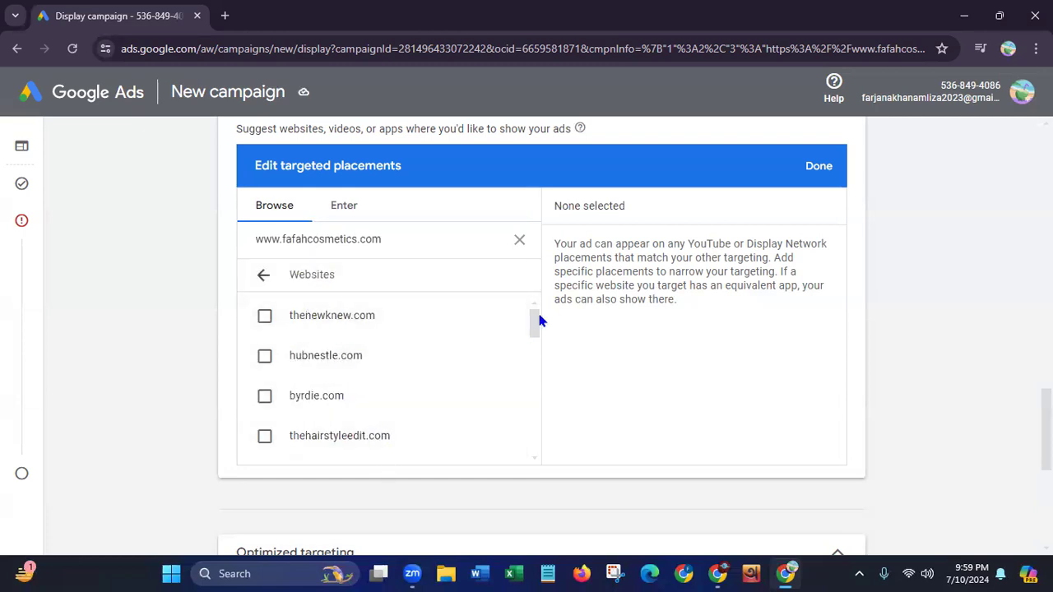
mouse_move(535, 323)
left_mouse_down()
mouse_move(519, 445)
mouse_move(533, 425)
mouse_move(527, 310)
left_mouse_up()
left_click(265, 320)
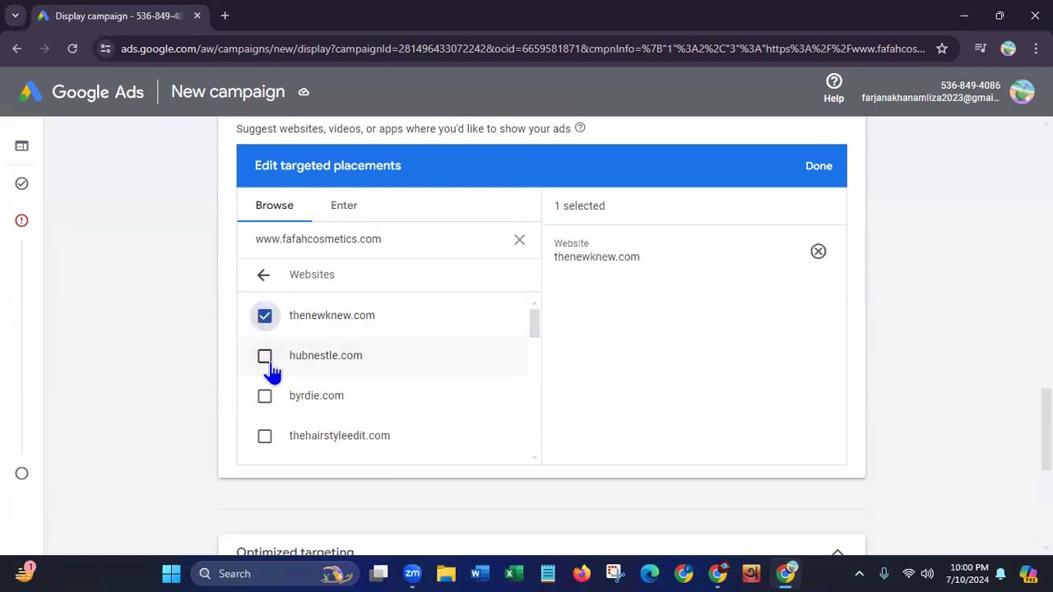
left_click(264, 358)
left_click(264, 398)
left_click(265, 437)
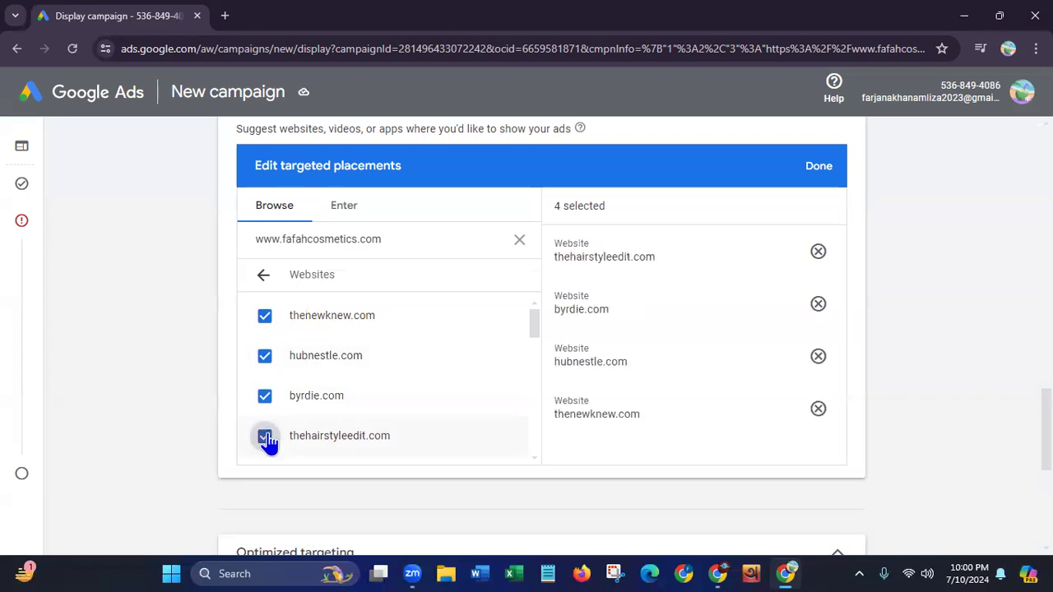
Add makeupalley.com, timeless-hairstyles.com, momooze.com and hadviser.com to the targeted placements
left_click_drag(535, 324, 534, 346)
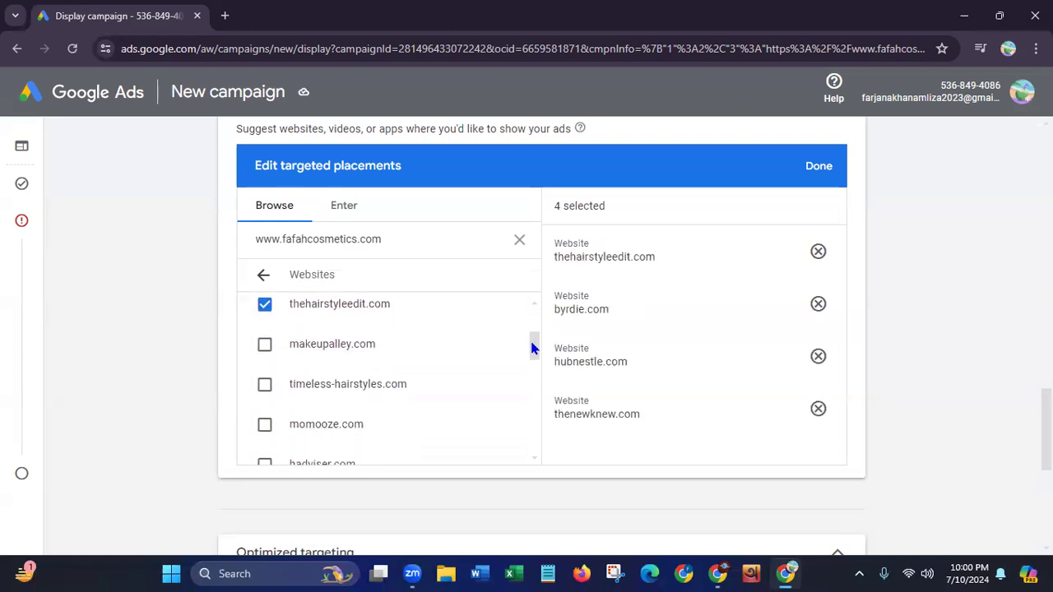
left_click(264, 346)
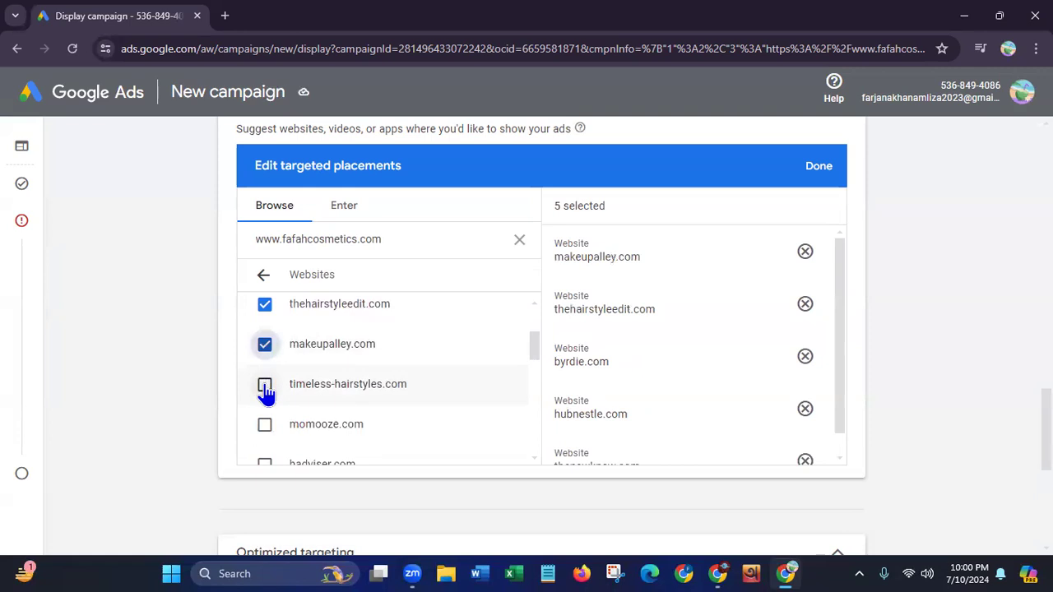
left_click(264, 384)
left_click(264, 424)
left_click(264, 463)
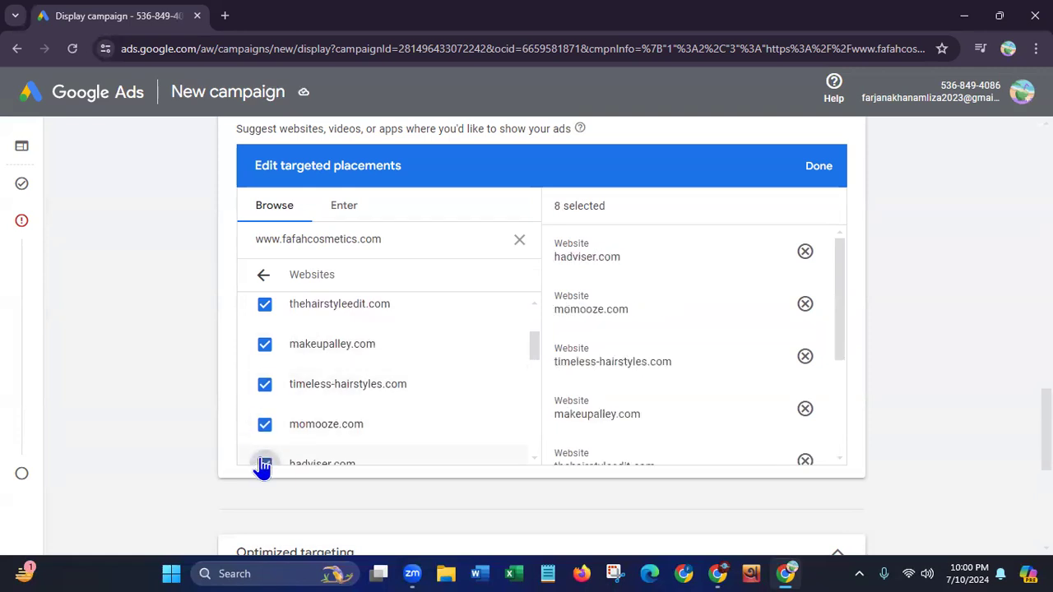
Add fluentinsaying.com, forums.longhaircommunity.com, yourwifeknows.com and wiveshub.com to the targeted placements
left_click_drag(530, 353, 520, 380)
left_click(264, 327)
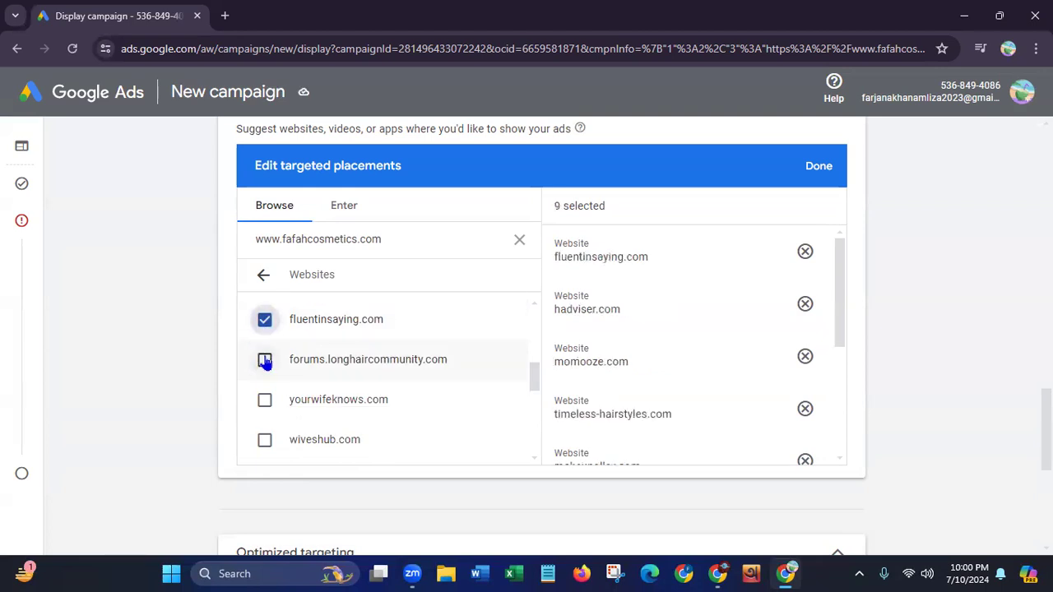
left_click(264, 360)
left_click(264, 399)
left_click(264, 441)
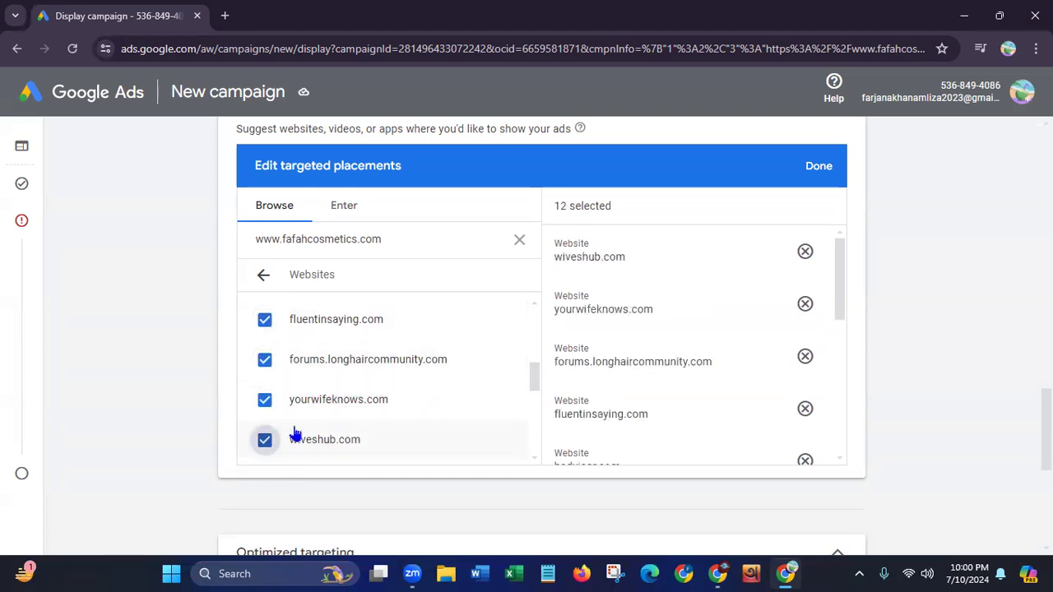
Add checkfresh.com to the targeted placements and finish editing them
left_click_drag(538, 374, 374, 428)
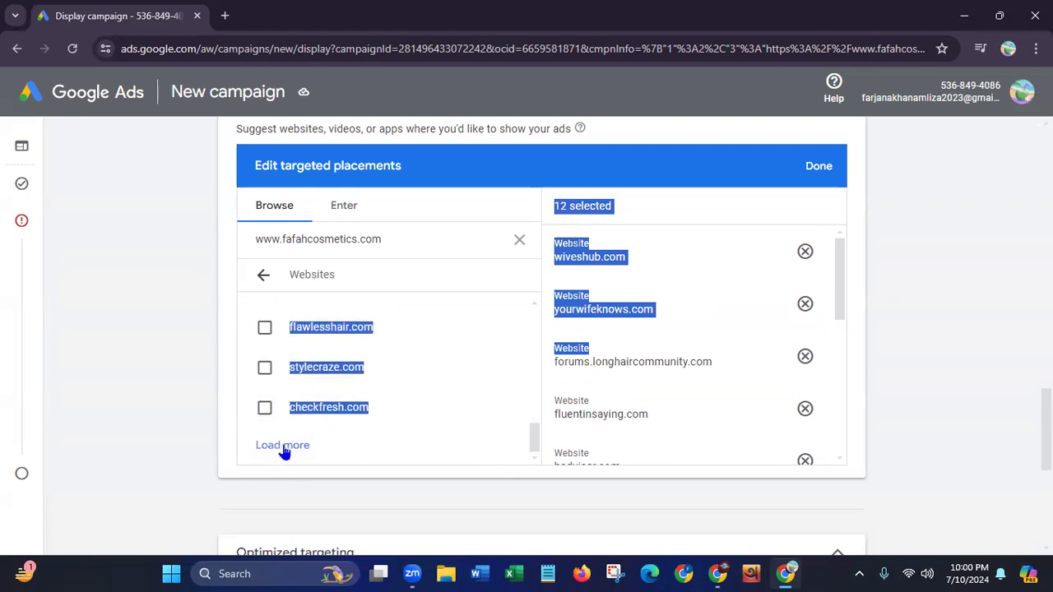
left_click(432, 422)
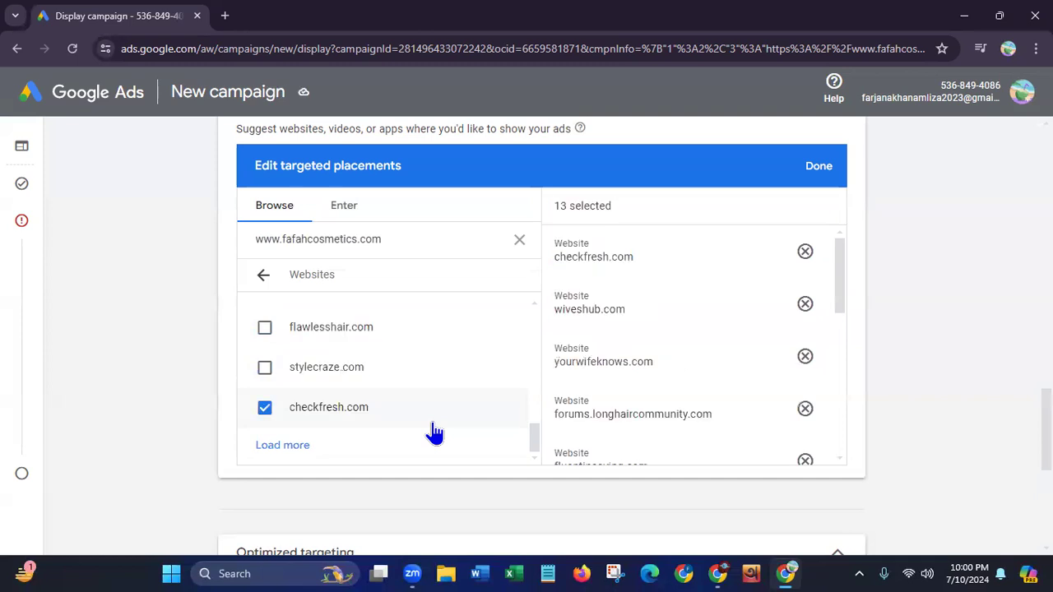
left_click(819, 167)
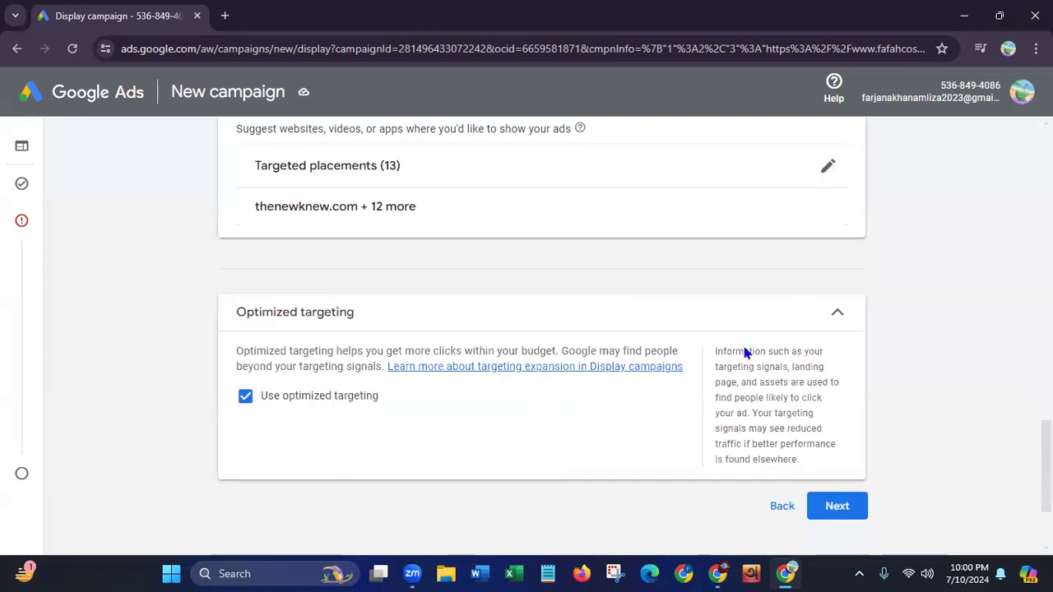
Continue to ad creation with optimized targeting kept on and enter Fafah Cosmetics as the business name
scroll(549, 332, "down", 3)
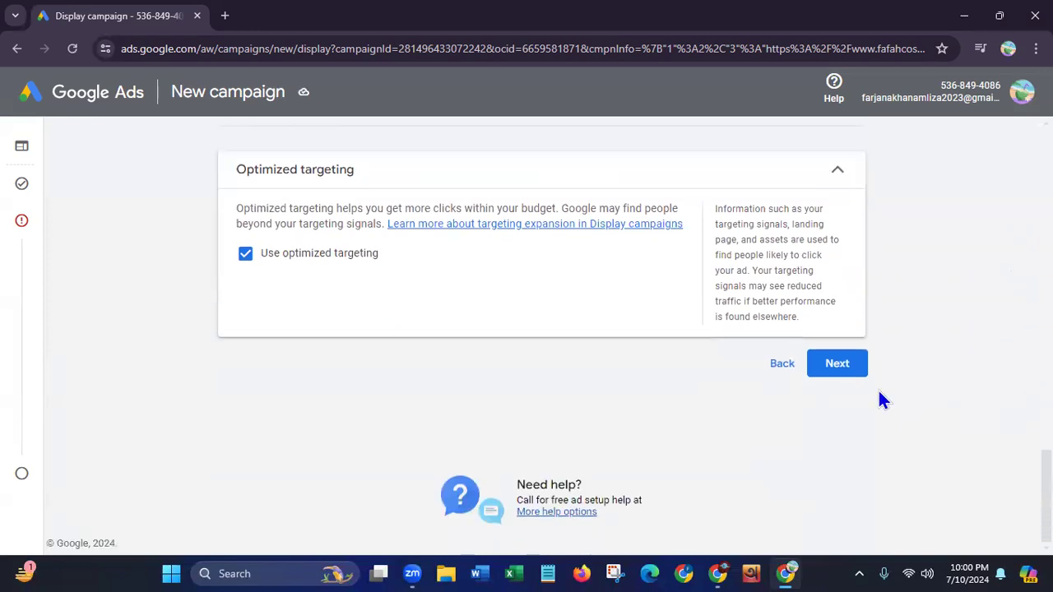
left_click(853, 372)
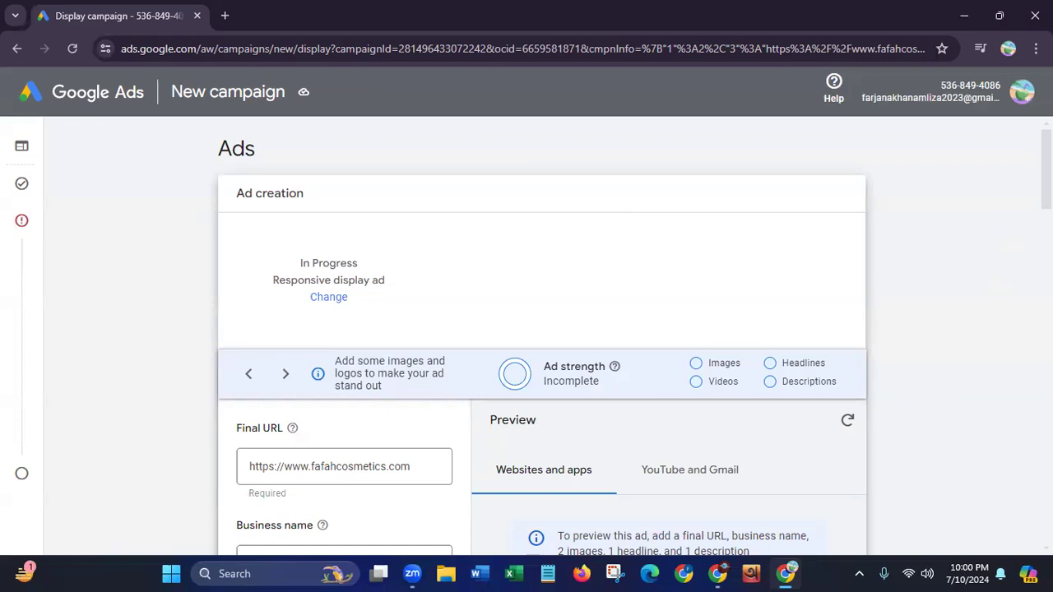
scroll(1003, 239, "down", 3)
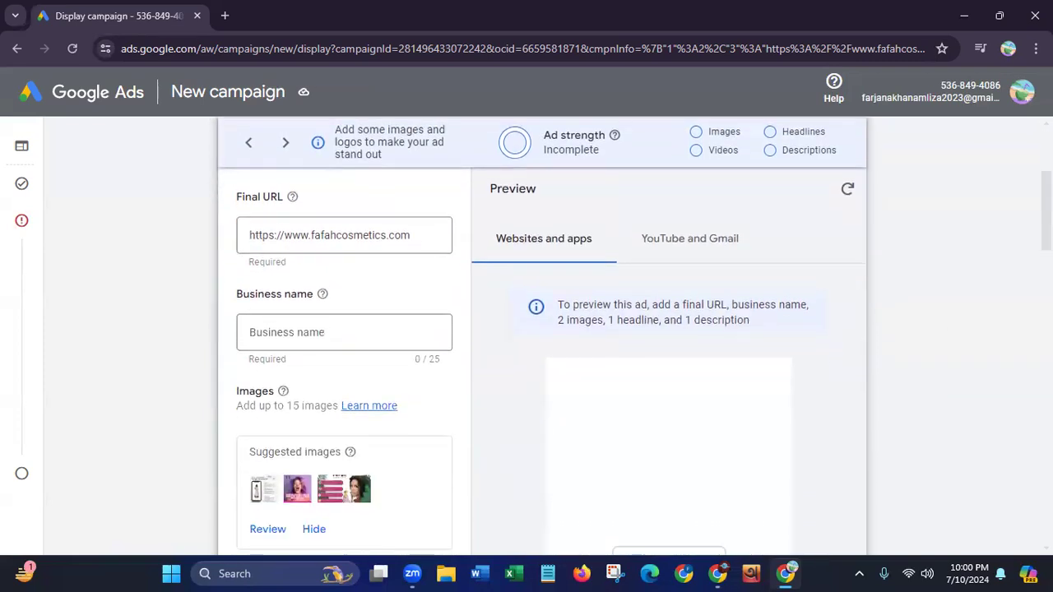
left_click(407, 197)
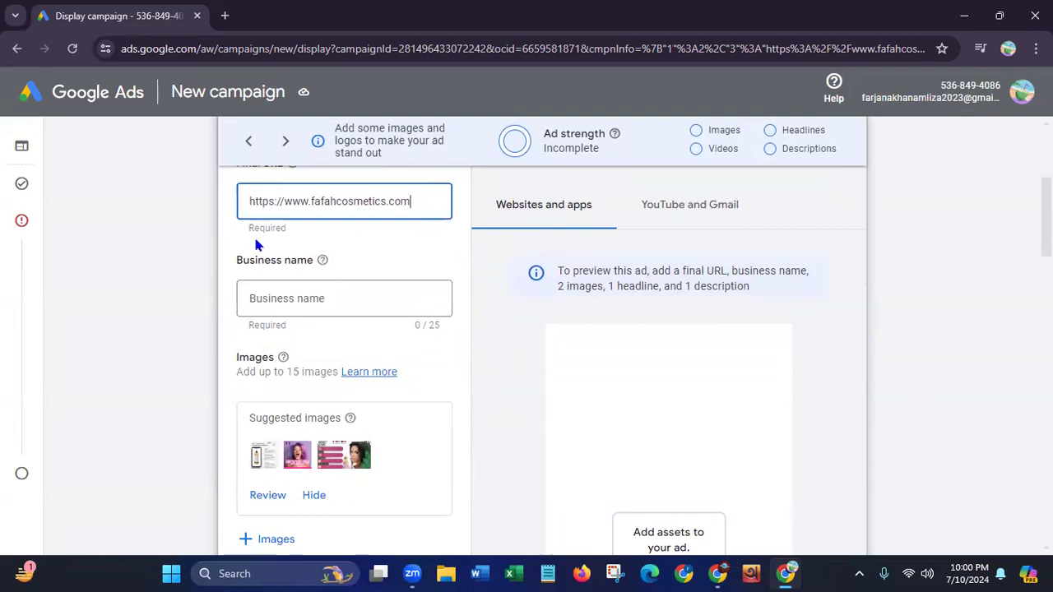
left_click(304, 300)
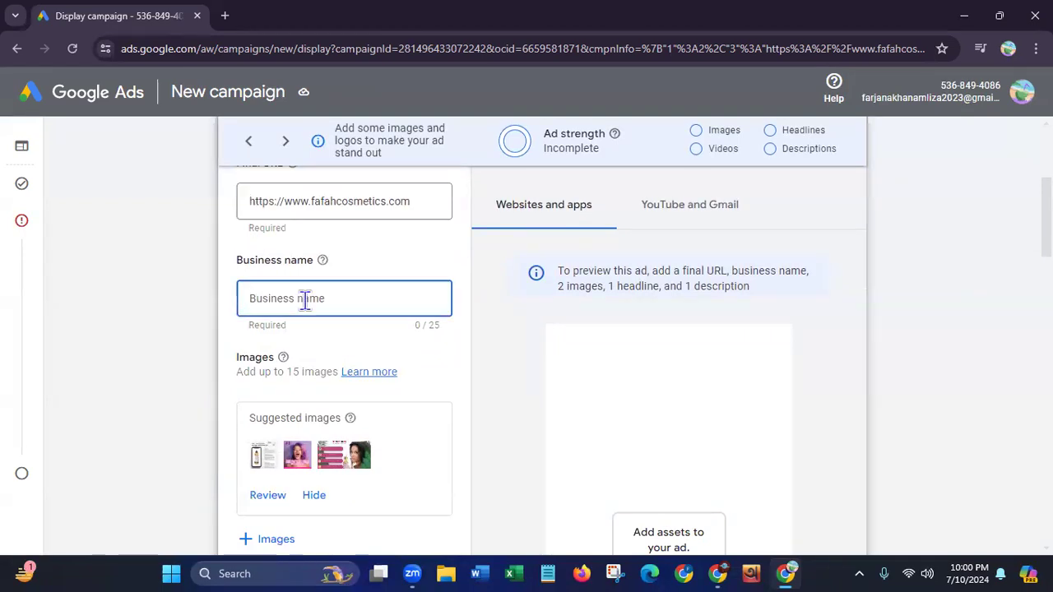
type("Fafah Cosmetics")
Review the suggested ad images and accept the 1.91:1 crop for the landscape image of the woman holding hair oil
left_click_drag(237, 372, 341, 375)
scroll(950, 239, "down", 2)
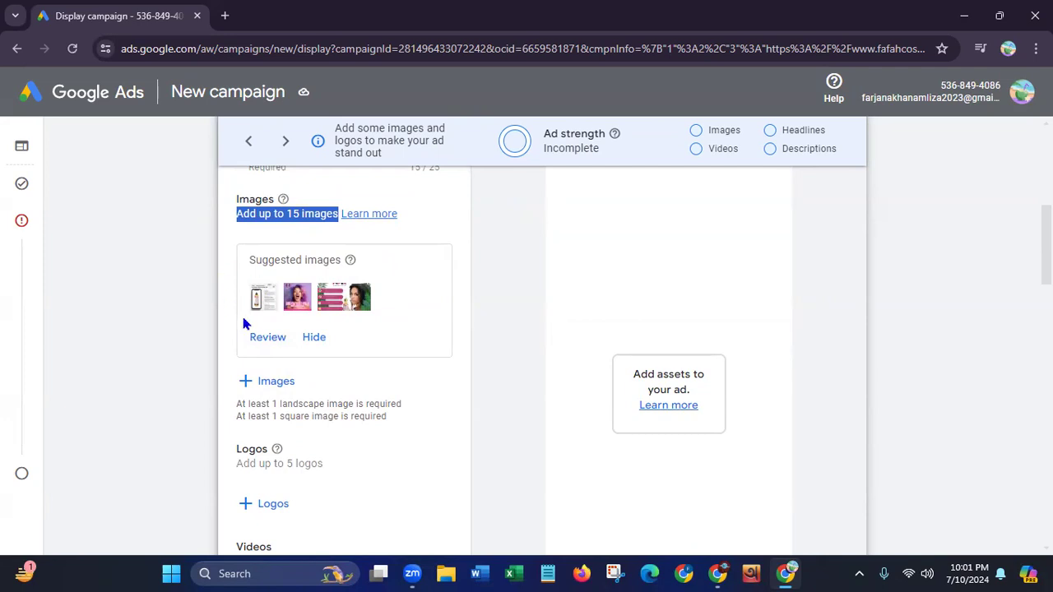
left_click(268, 339)
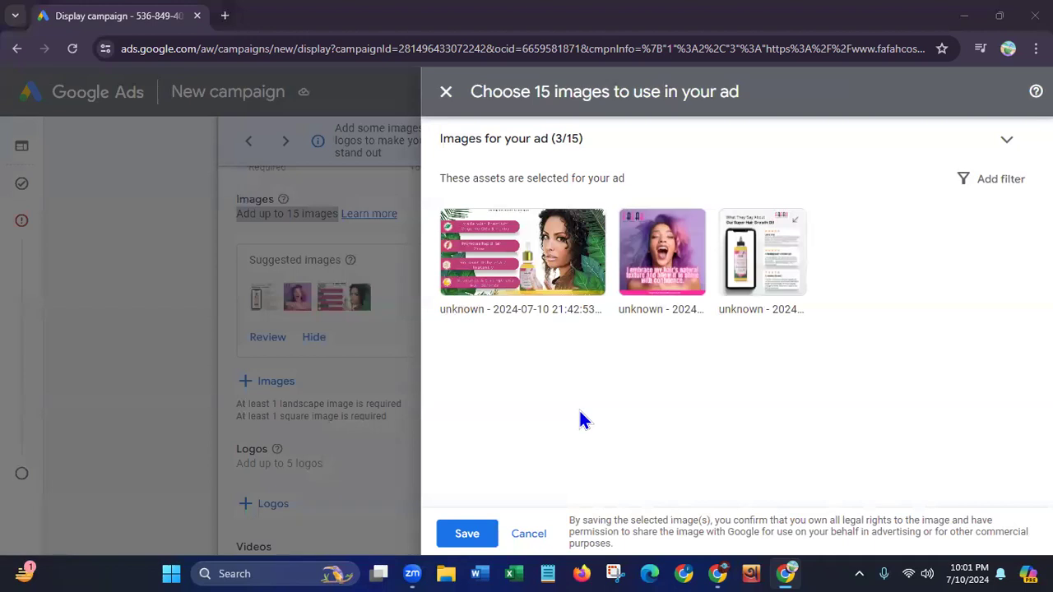
left_click(567, 265)
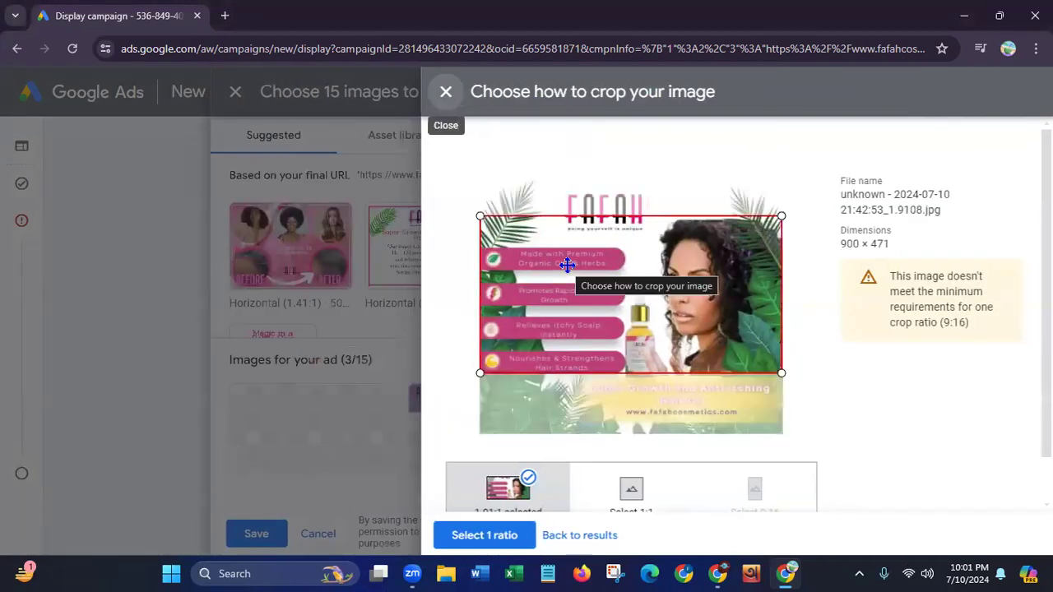
scroll(979, 406, "down", 1)
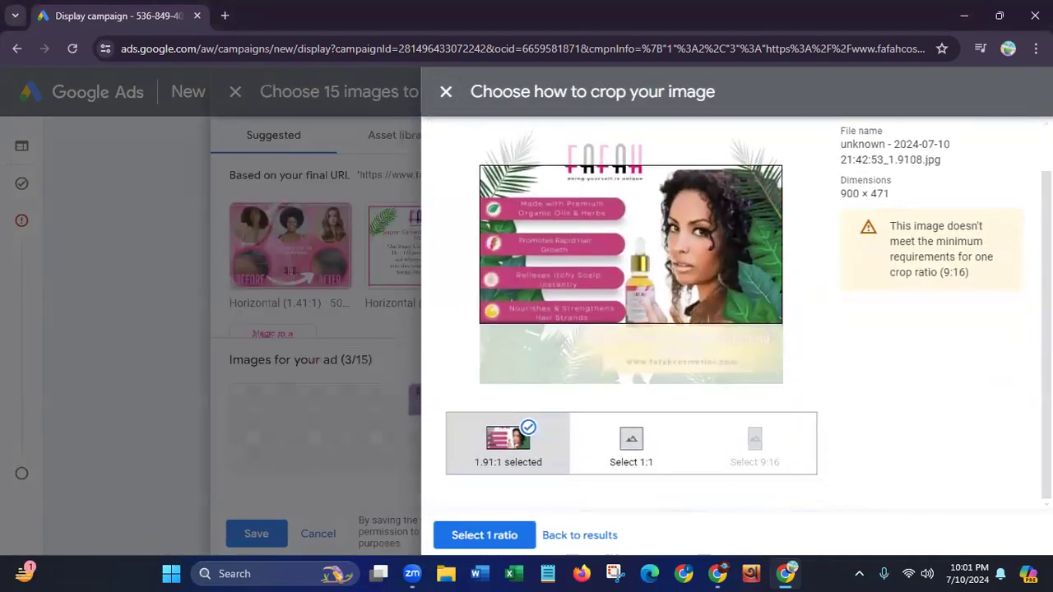
left_click(484, 535)
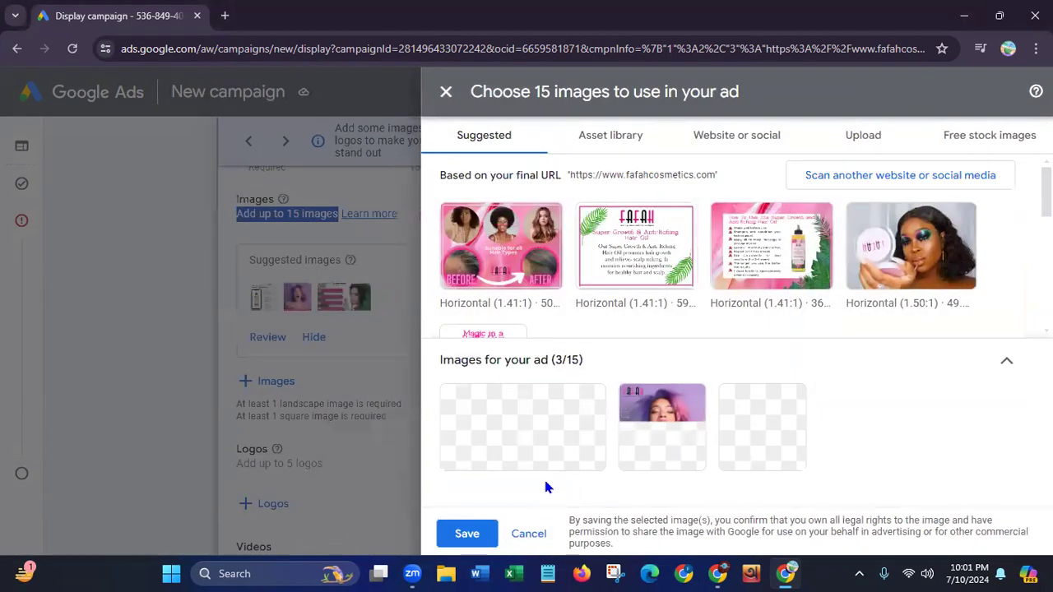
Add all five suggested images based on the final URL, including the square Magic in a Bottle one, to the ad's images
mouse_move(529, 277)
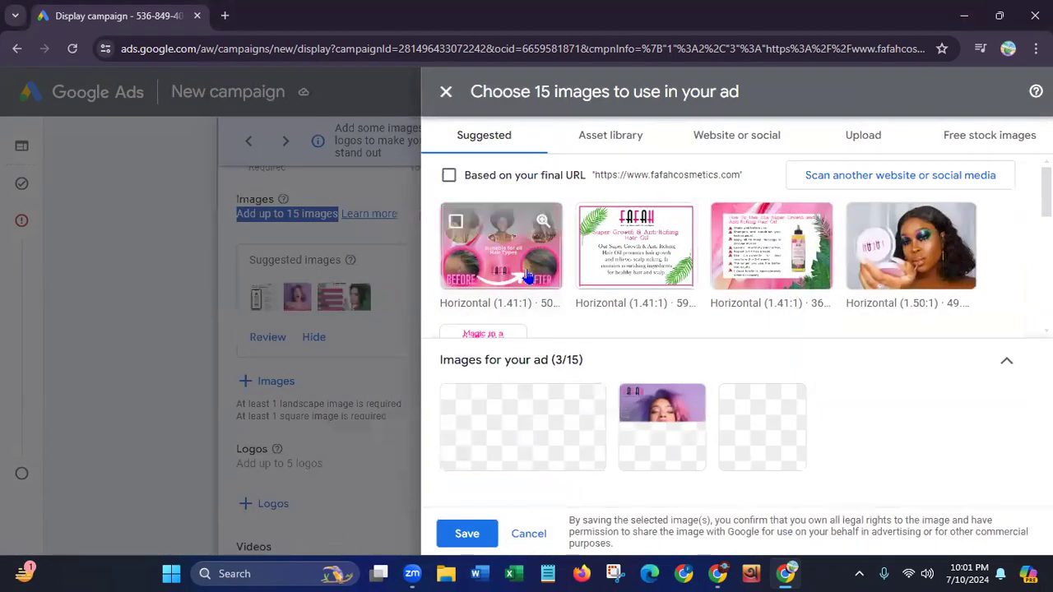
left_click(457, 224)
left_click(592, 224)
left_click(730, 228)
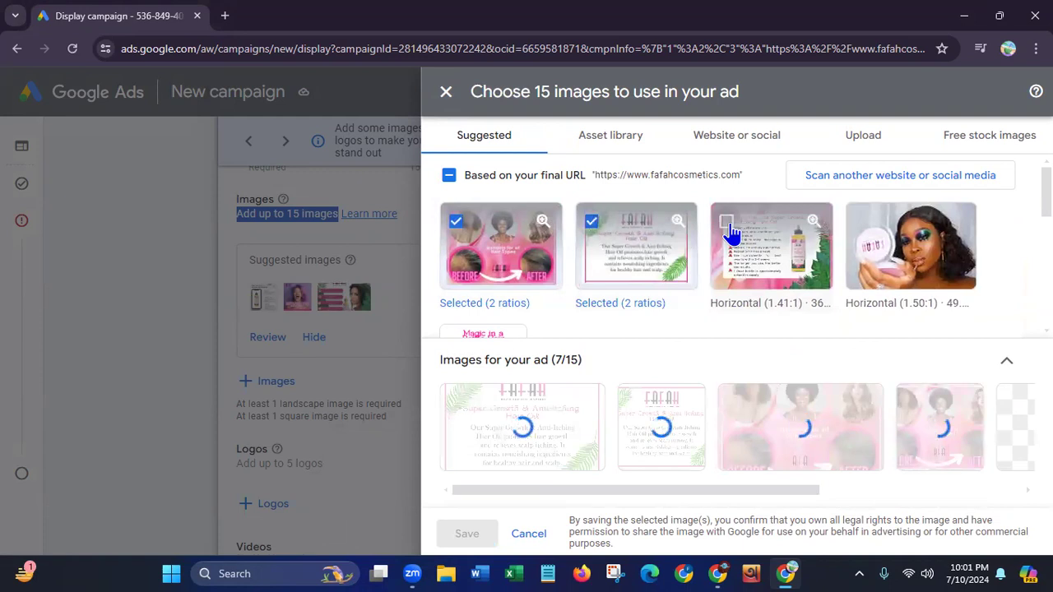
left_click(861, 226)
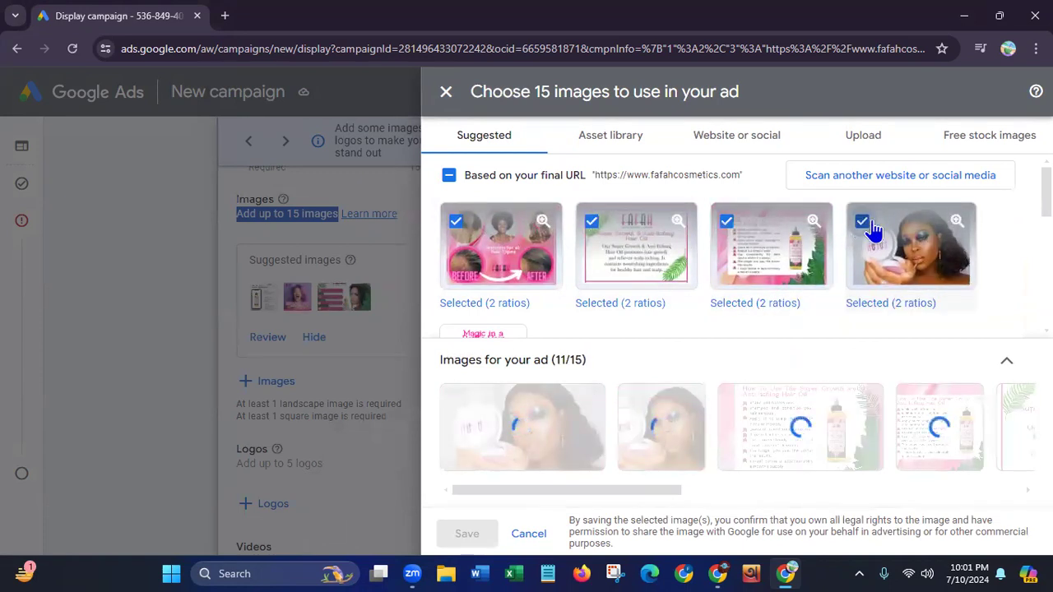
scroll(599, 231, "down", 2)
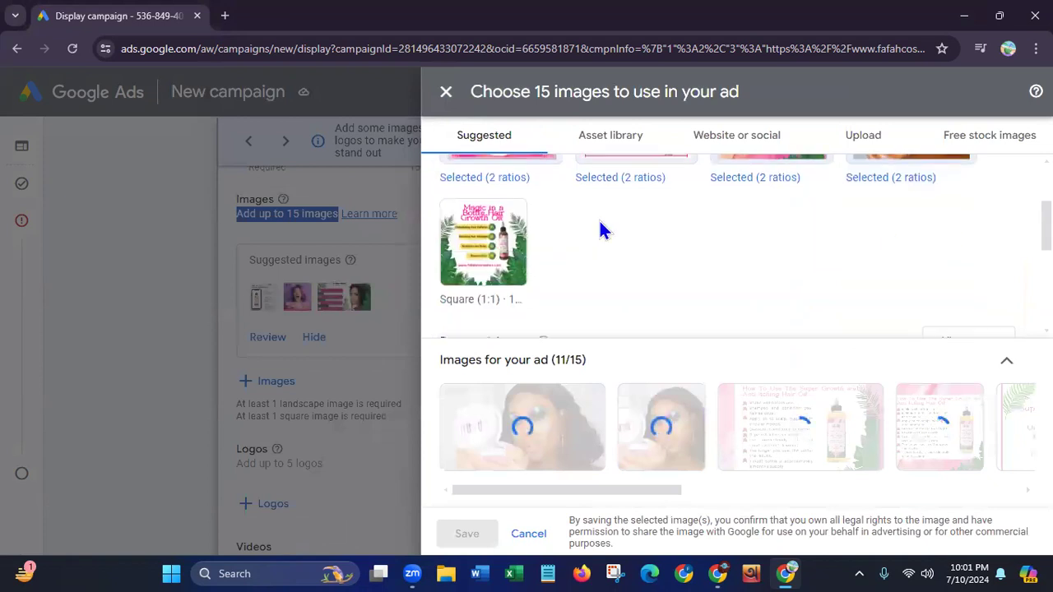
left_click(456, 221)
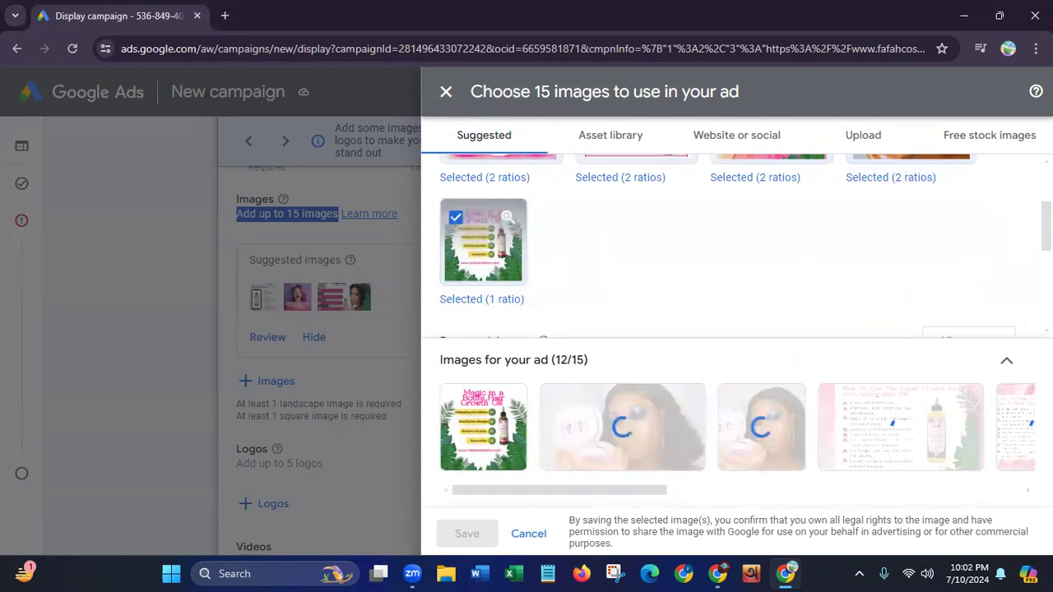
Add the golden Health & Strength hair picture from the free stock images to the ad's images
scroll(736, 242, "down", 1)
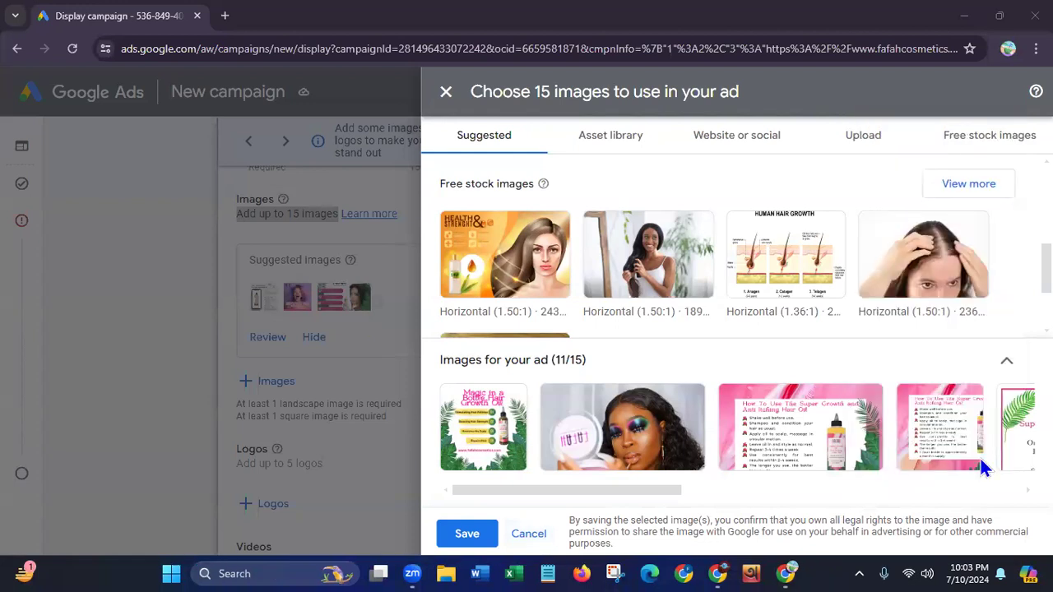
left_click(839, 304)
scroll(839, 304, "up", 4)
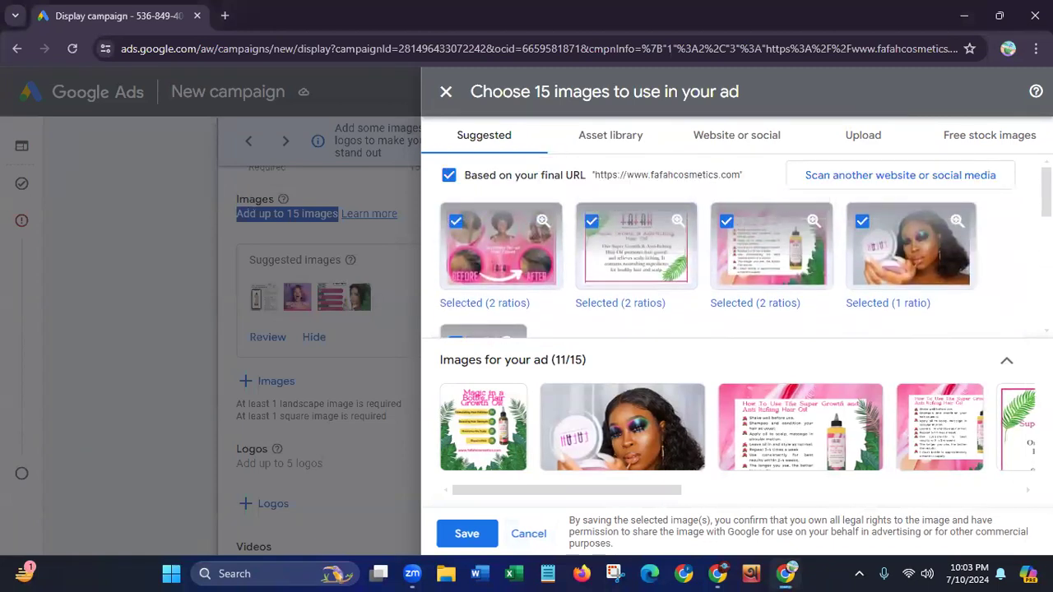
scroll(745, 247, "down", 5)
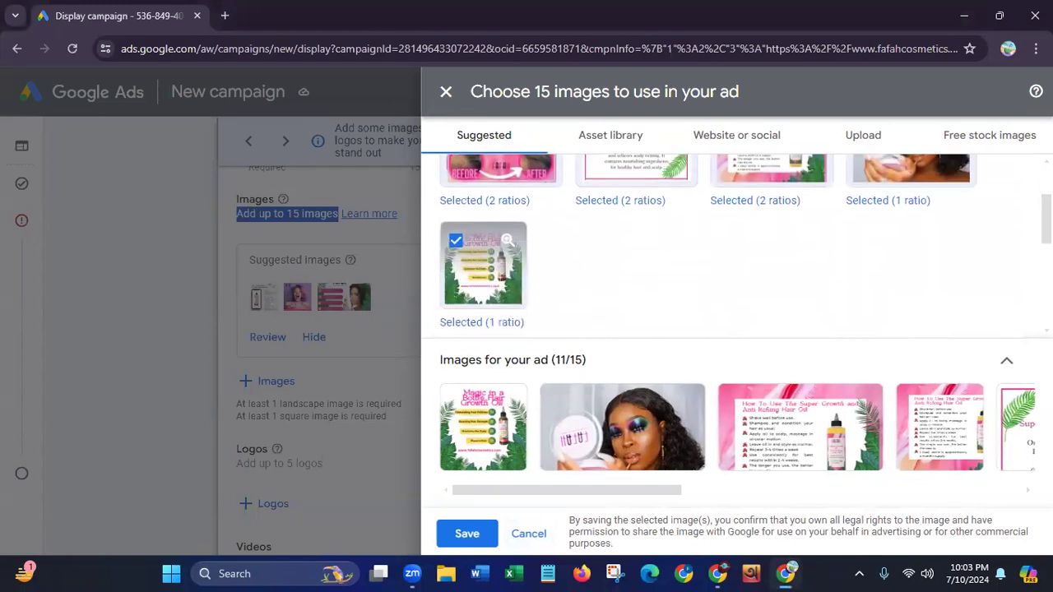
scroll(892, 301, "down", 1)
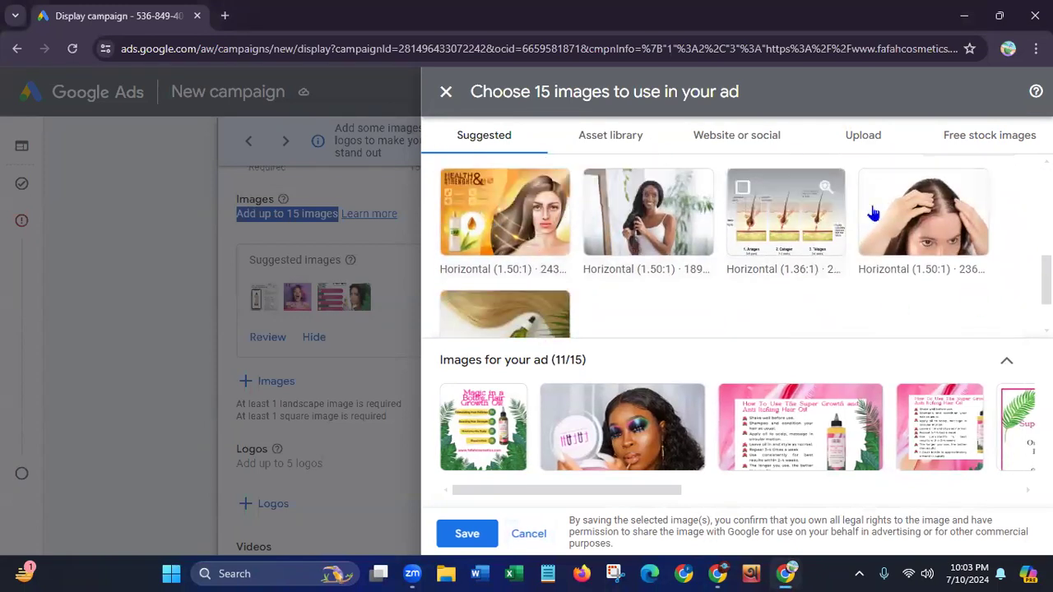
scroll(745, 245, "down", 1)
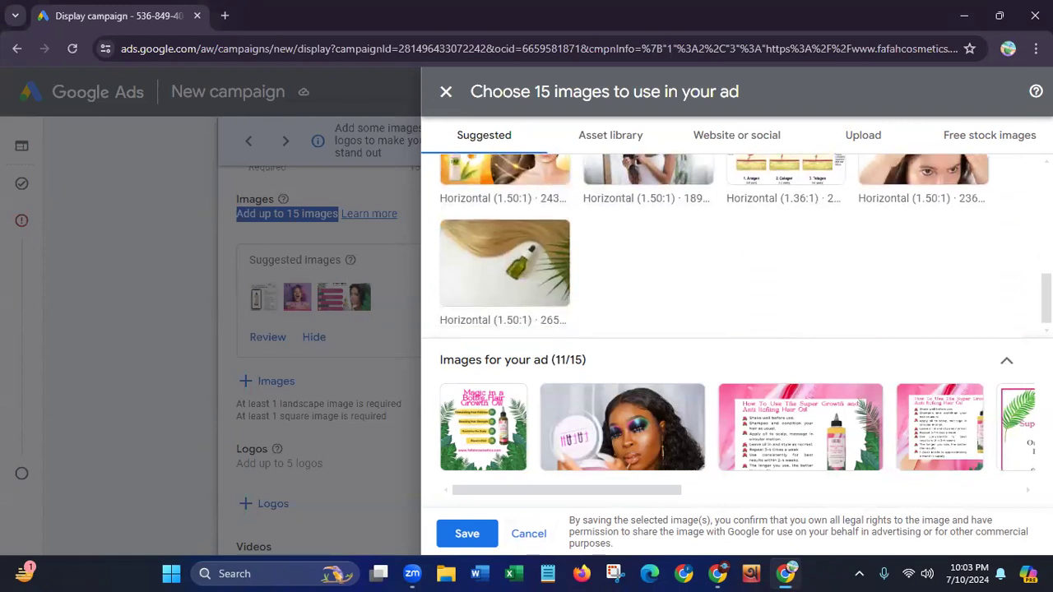
scroll(658, 284, "up", 2)
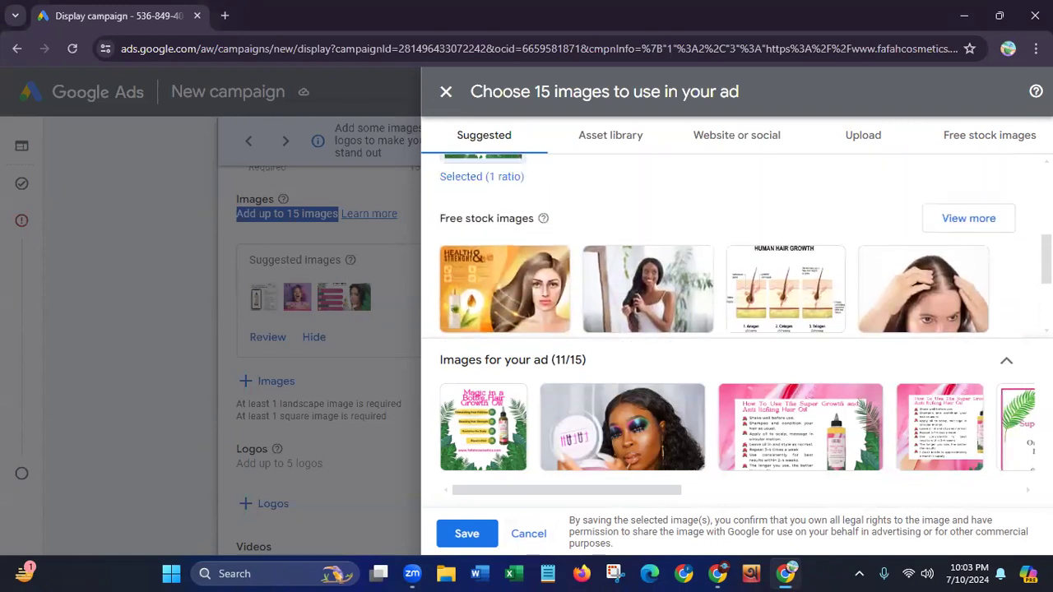
left_click(464, 280)
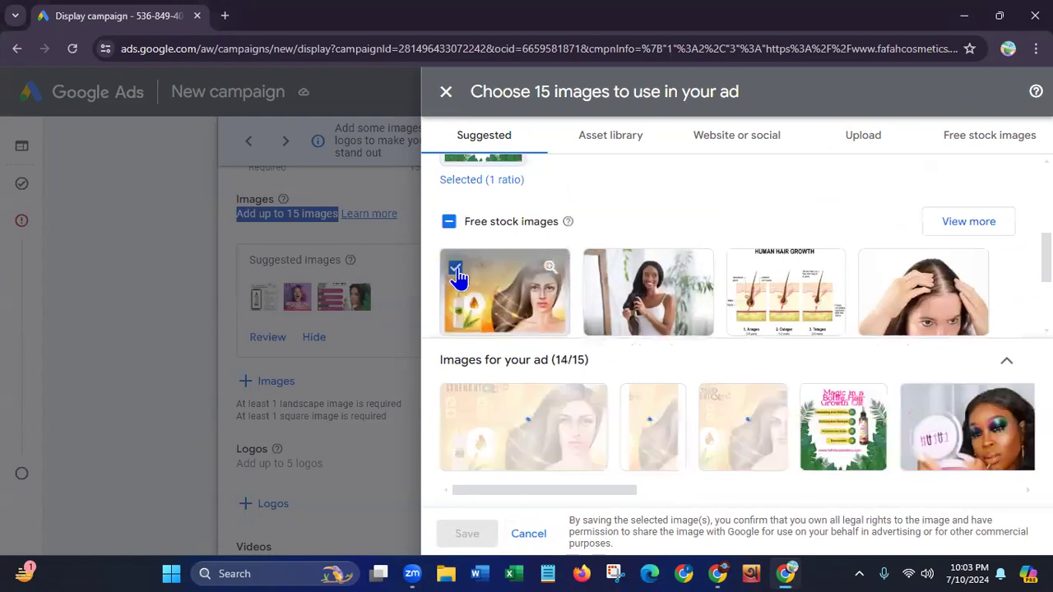
Add the free stock photo of the woman brushing her long dark hair and save the ad's image selection
left_click(599, 271)
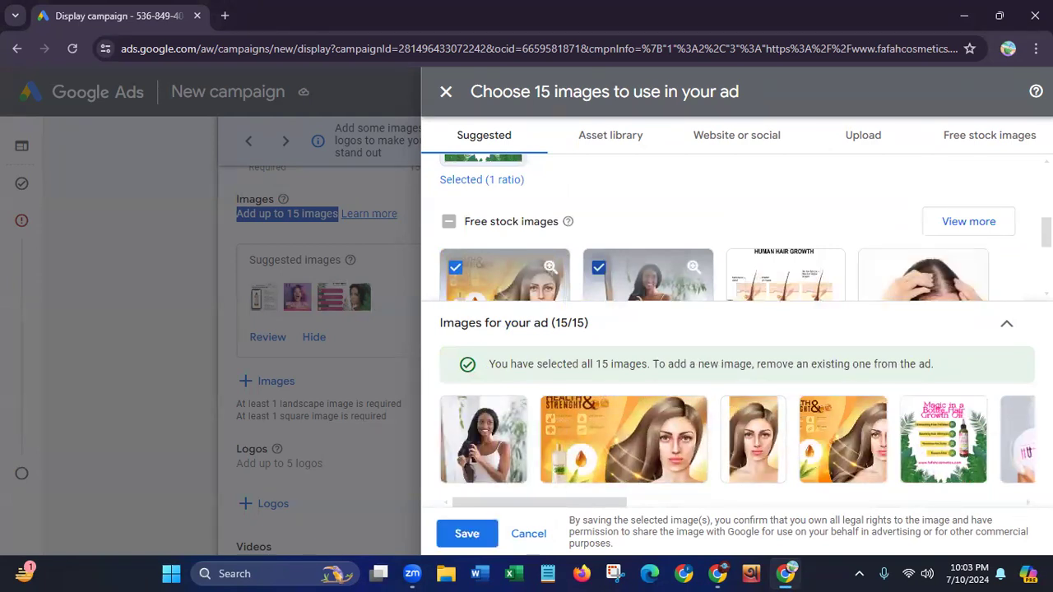
scroll(740, 226, "down", 3)
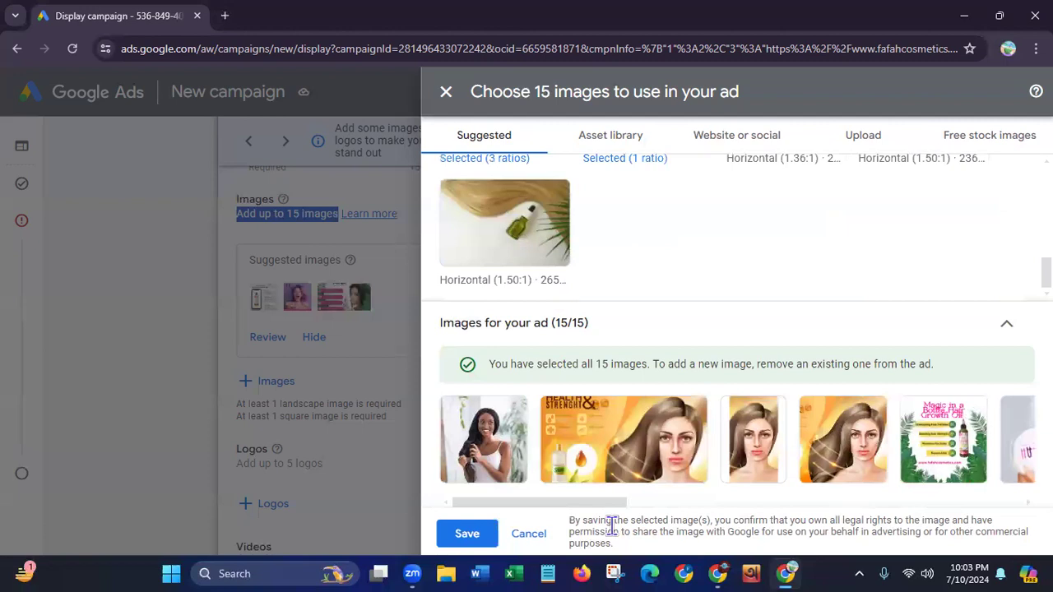
left_click(457, 537)
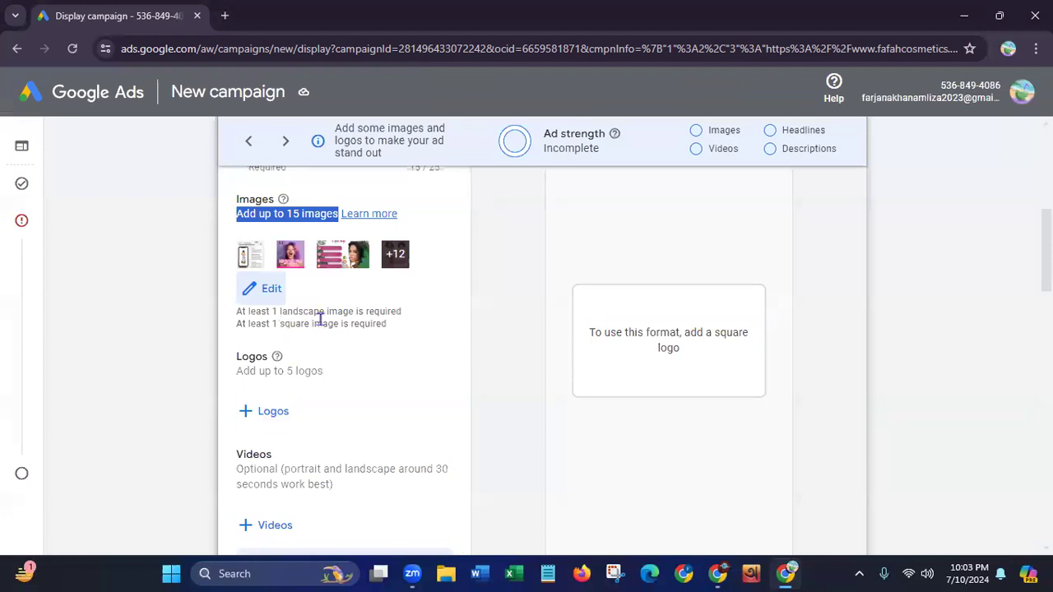
Add the Magic in a Bottle, woman brushing her hair and golden Health & Strength images from the asset library as logos
left_click(274, 412)
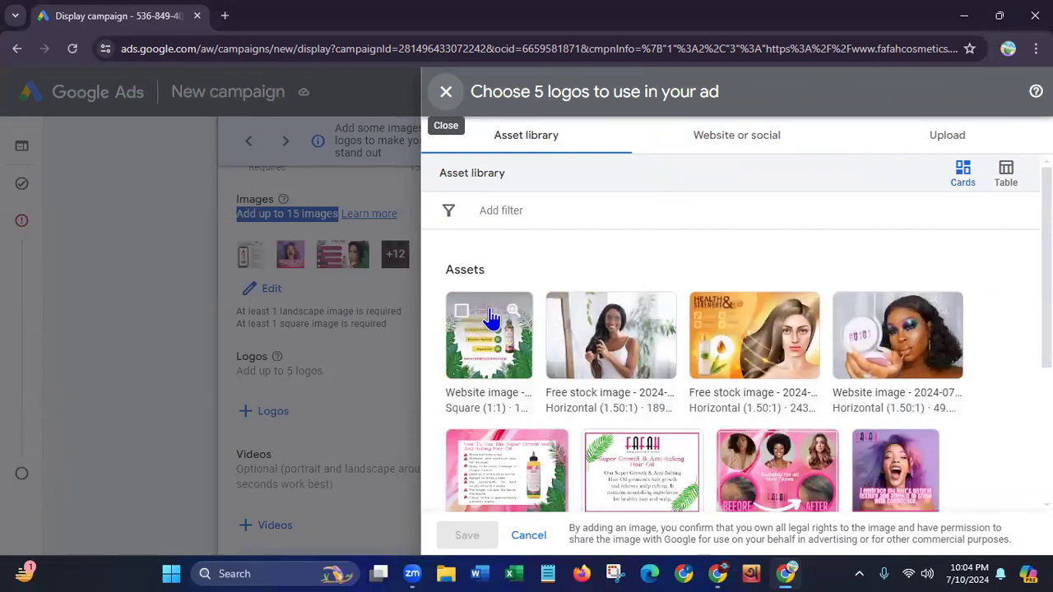
left_click(461, 313)
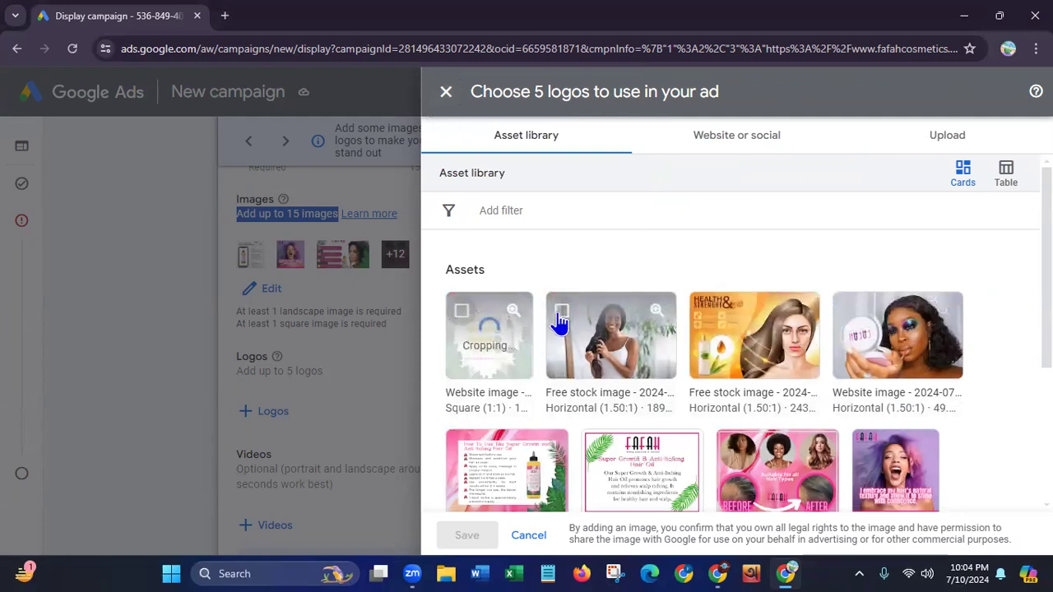
left_click(561, 312)
left_click(705, 311)
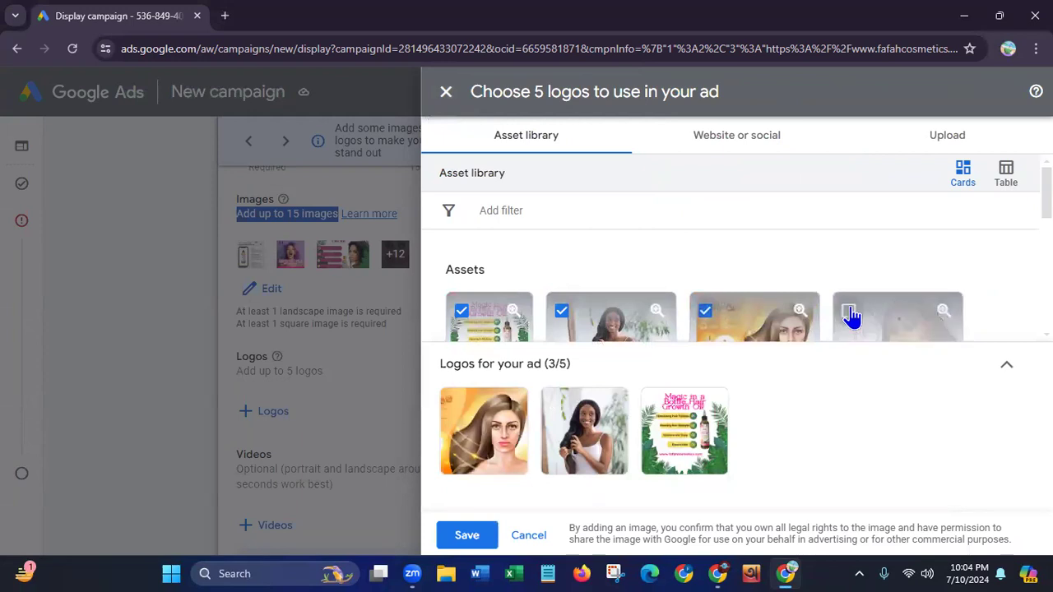
Add the image of the woman holding a compact as a logo in both 1:1 and 4:1 crops and save the logos
left_click(849, 314)
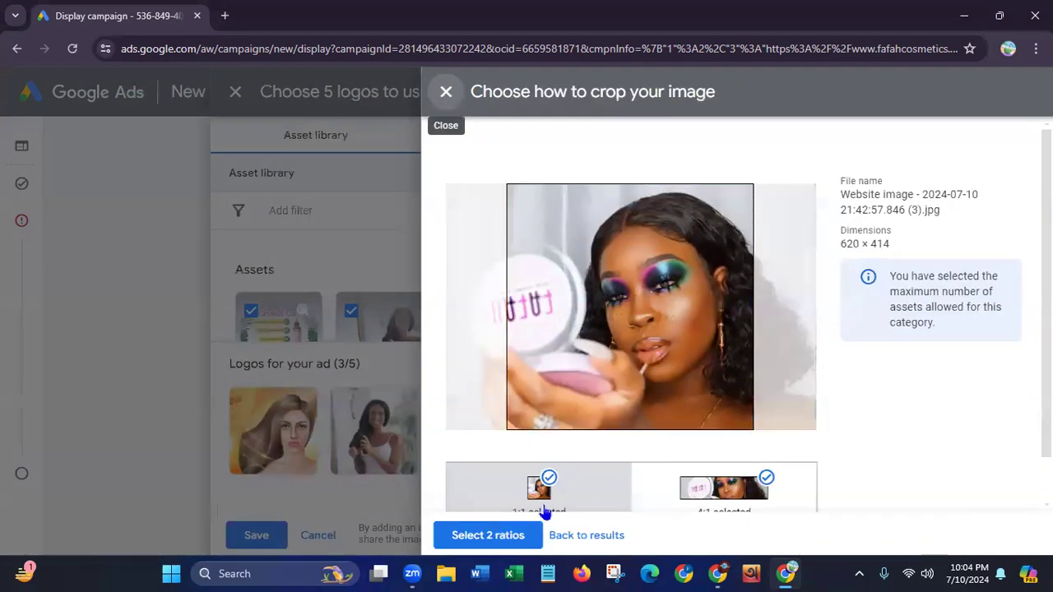
left_click(488, 536)
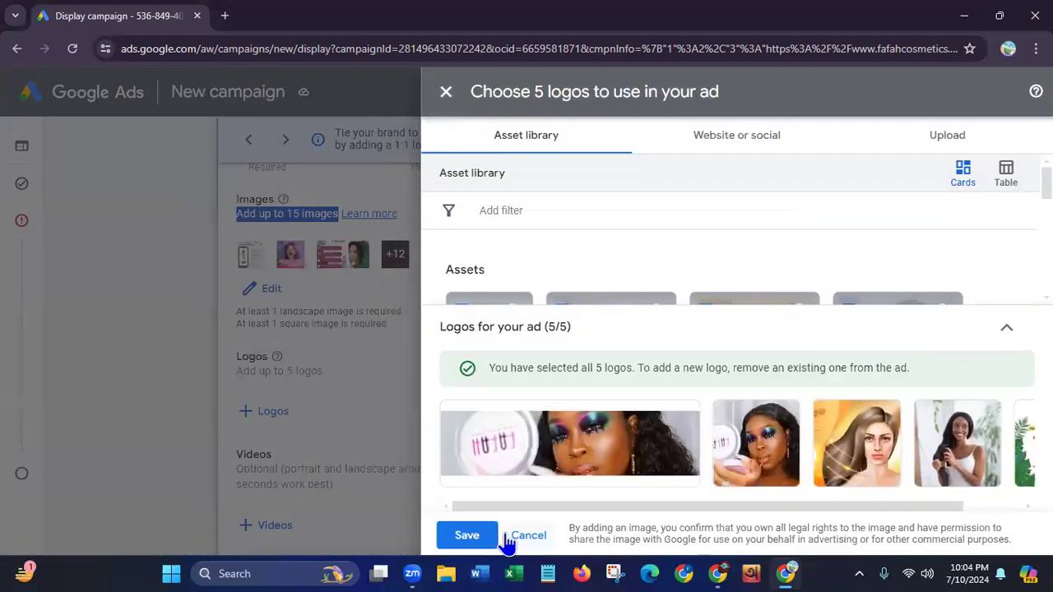
left_click(463, 539)
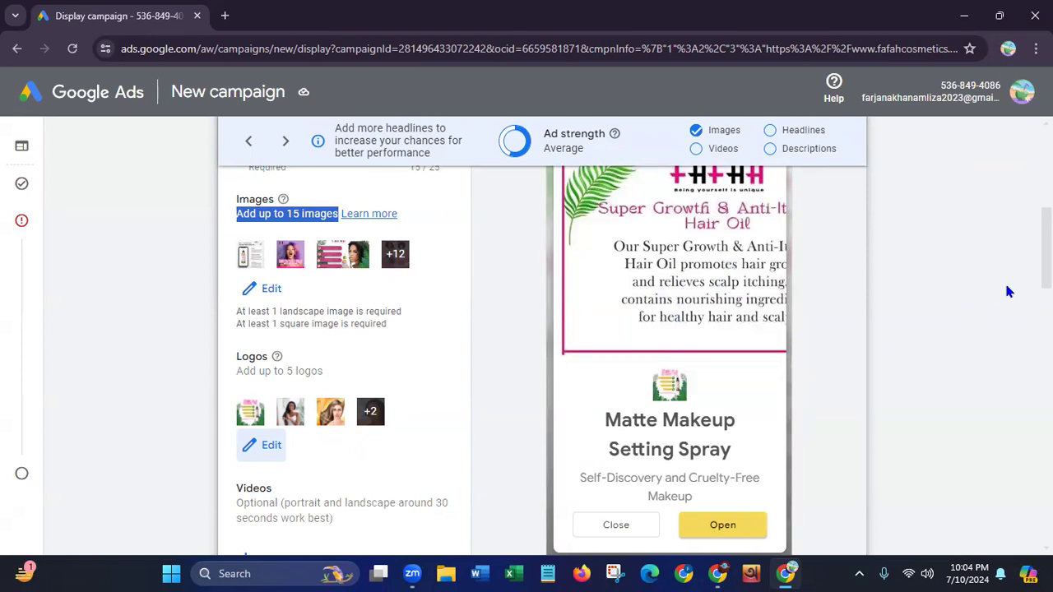
Examine the websites and apps preview of the ad, including the mobile page format with the woman holding a compact
scroll(542, 362, "up", 1)
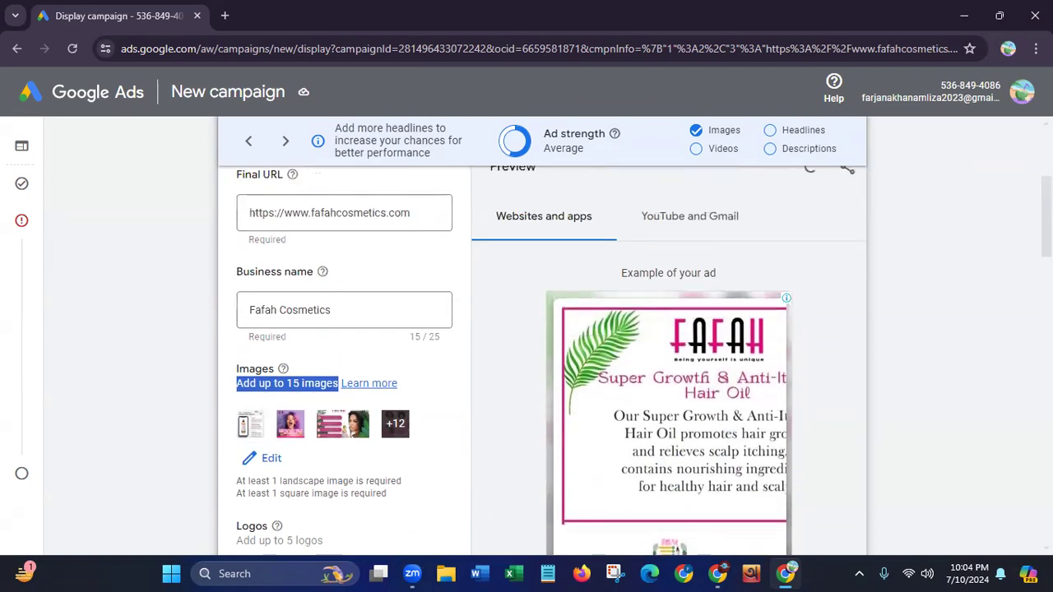
scroll(543, 345, "up", 1)
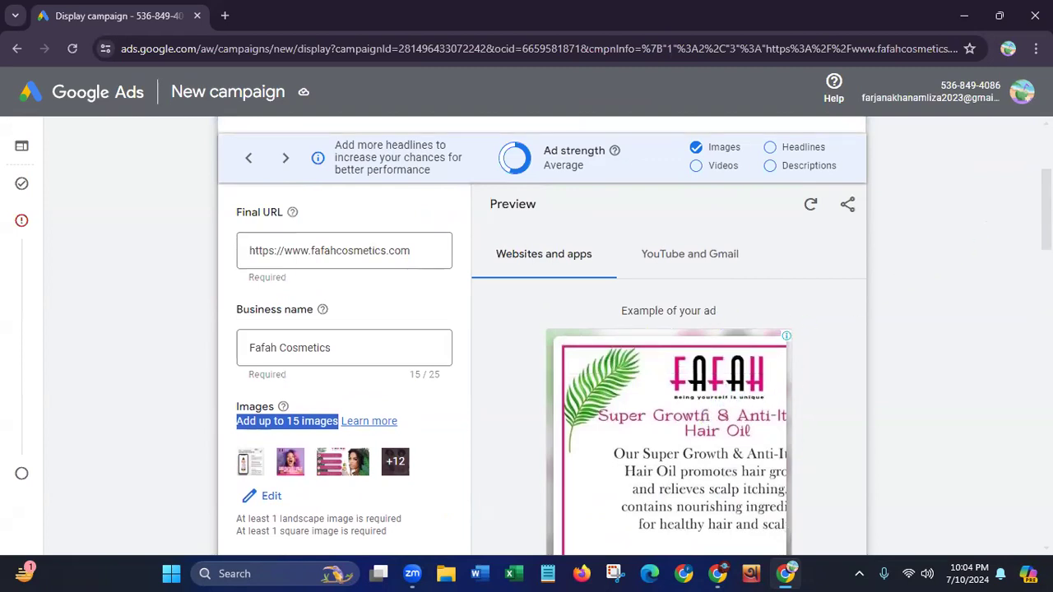
scroll(542, 346, "down", 4)
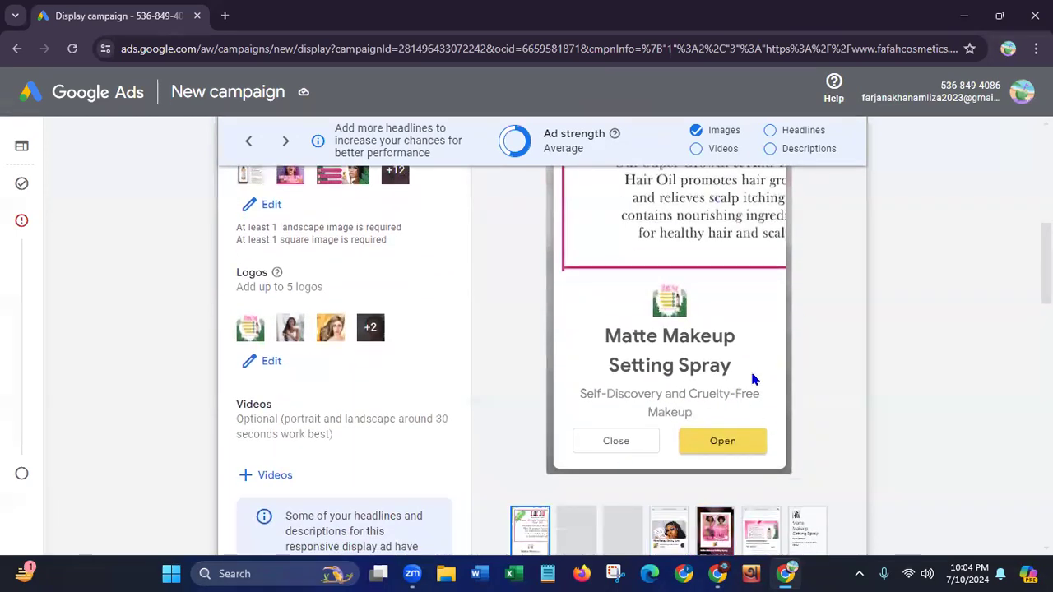
scroll(575, 403, "down", 2)
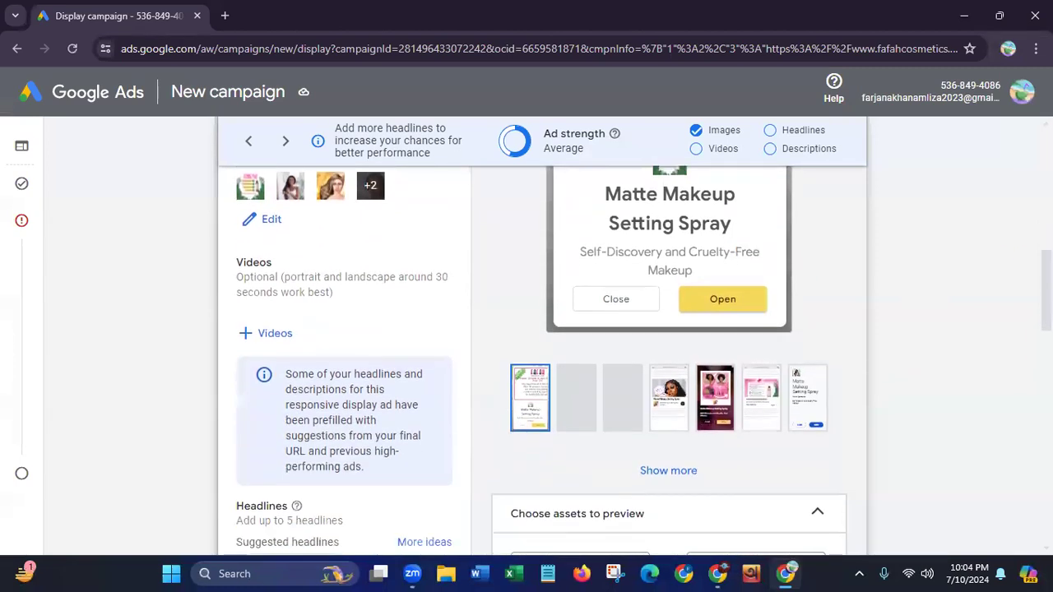
left_click(668, 409)
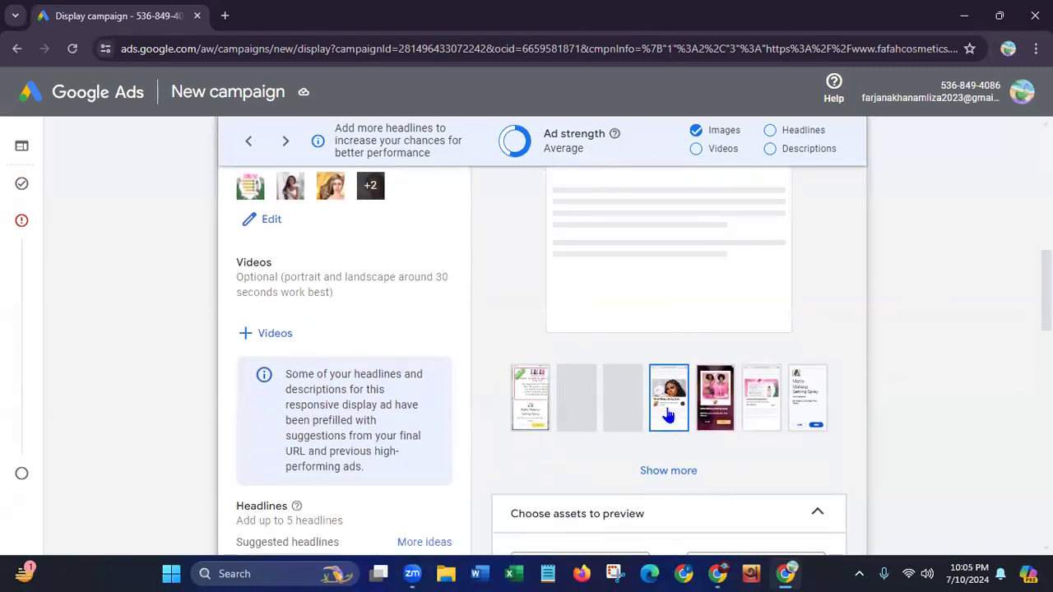
scroll(576, 362, "up", 3)
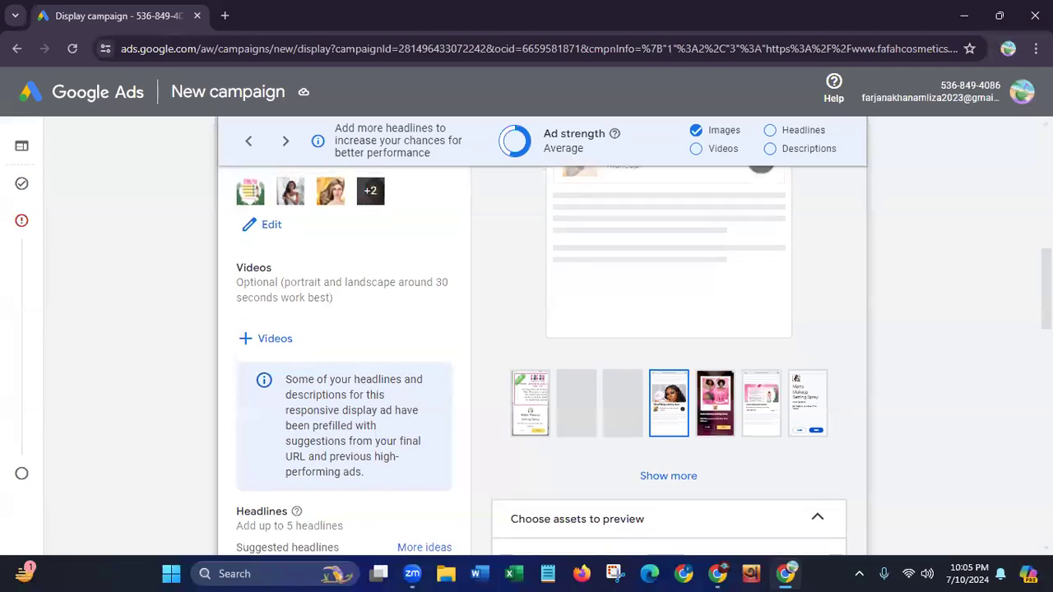
scroll(752, 421, "up", 2)
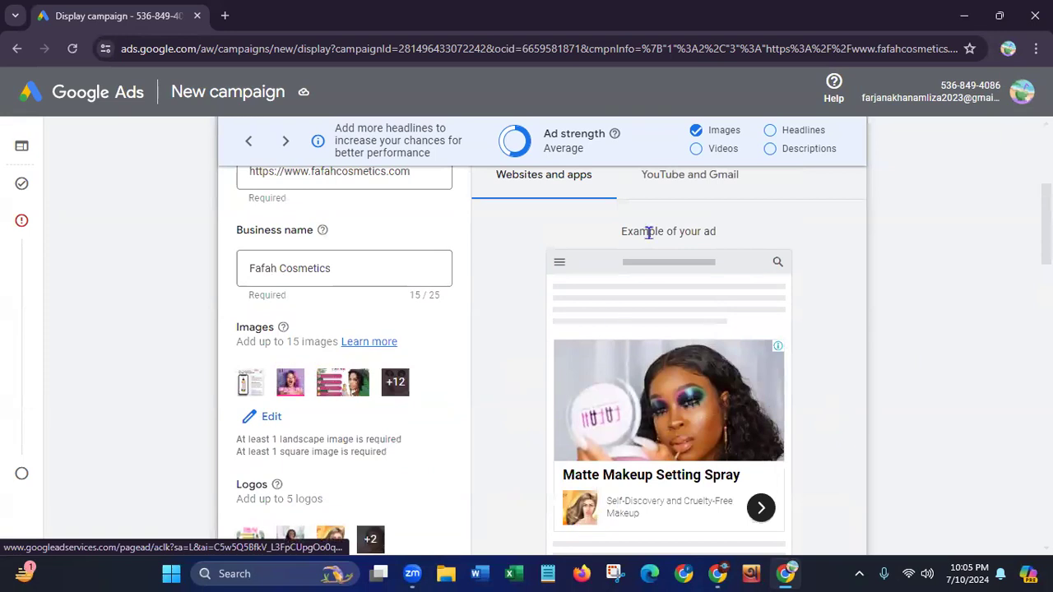
left_click_drag(623, 231, 720, 233)
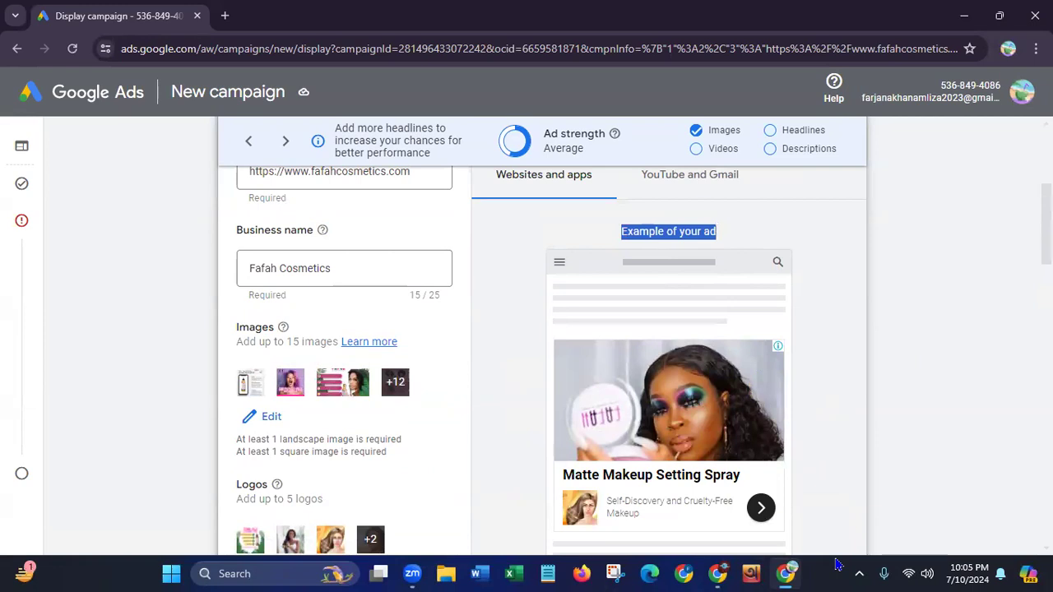
Preview the dark full-screen ad format with the pink before-and-after hair image for websites and apps
scroll(802, 391, "down", 5)
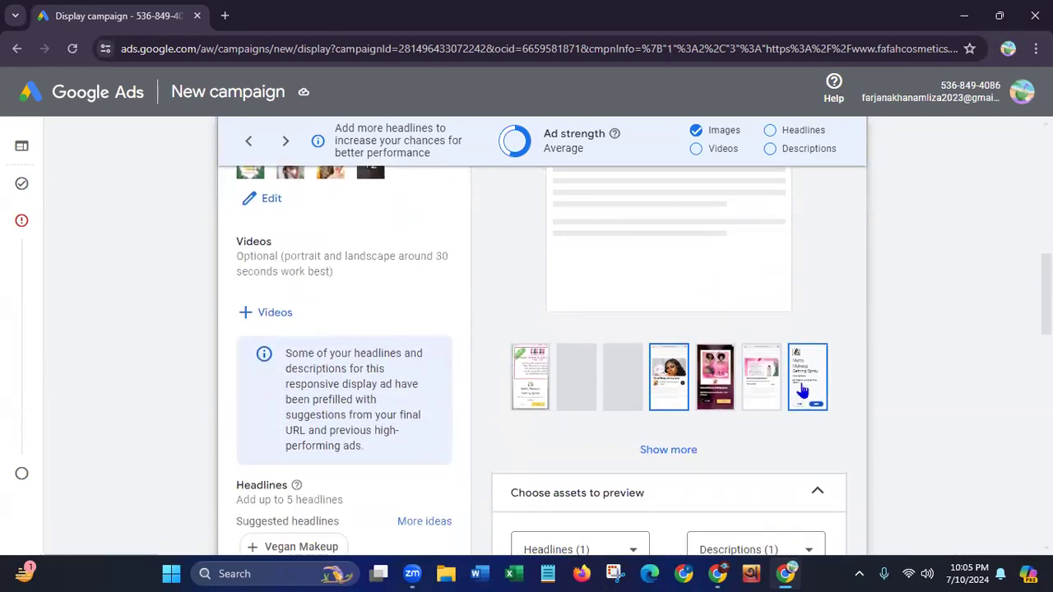
left_click(723, 393)
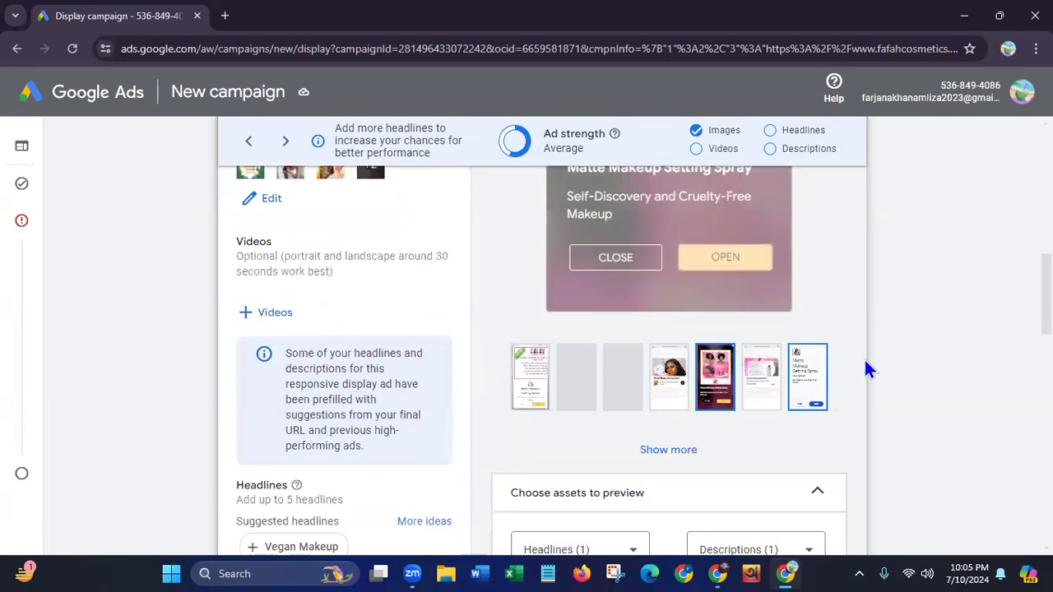
scroll(970, 337, "up", 1)
scroll(643, 360, "up", 3)
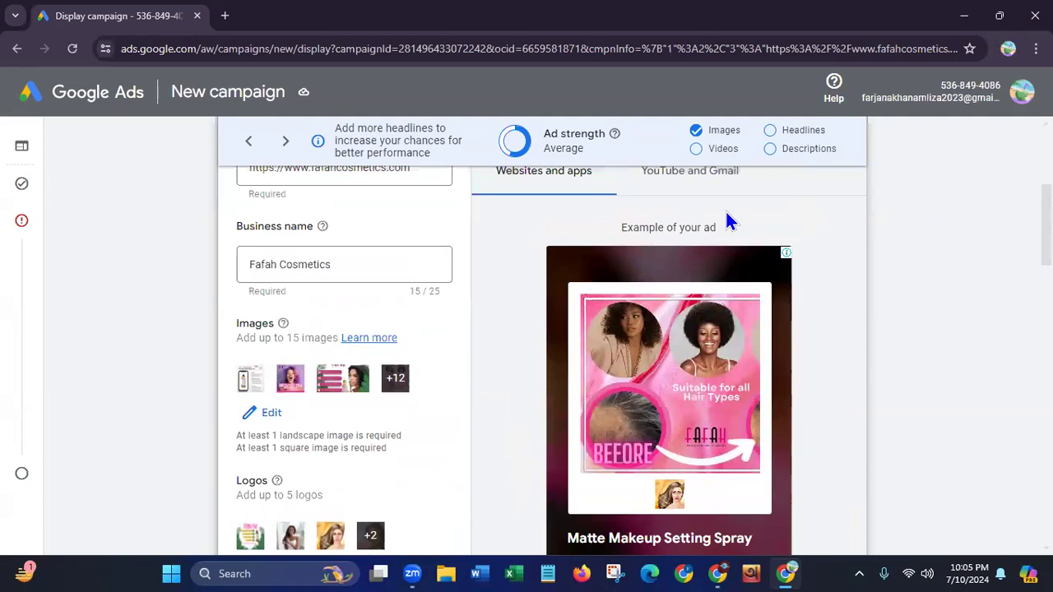
left_click_drag(619, 228, 757, 228)
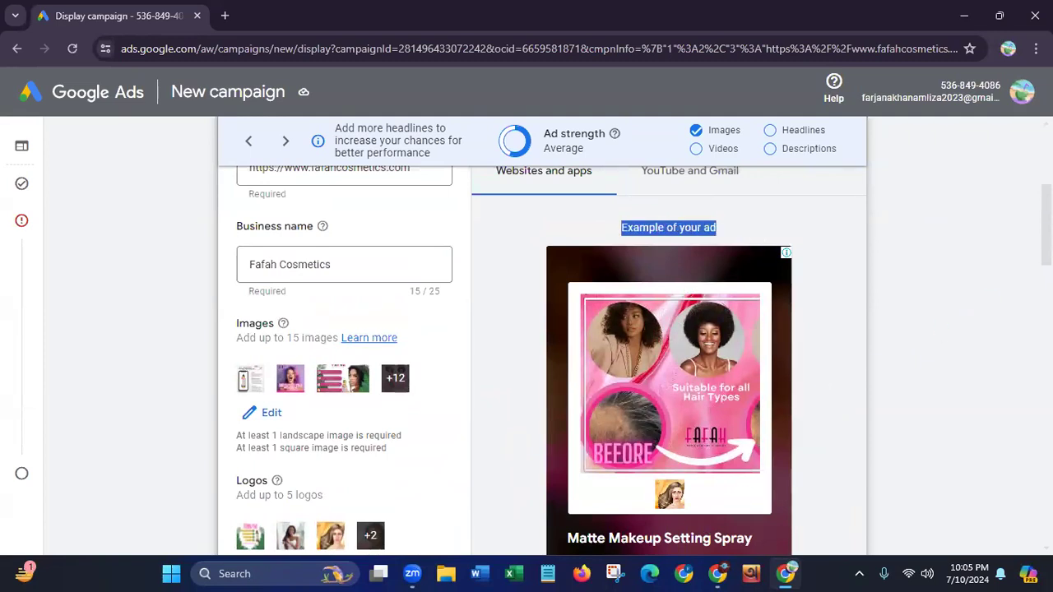
scroll(638, 360, "down", 3)
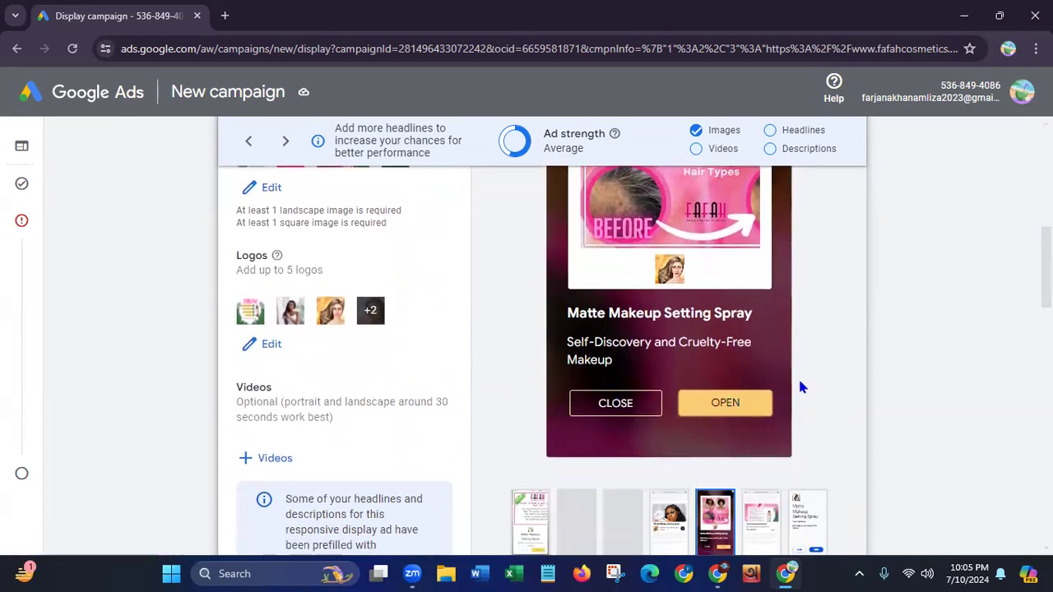
scroll(637, 360, "down", 1)
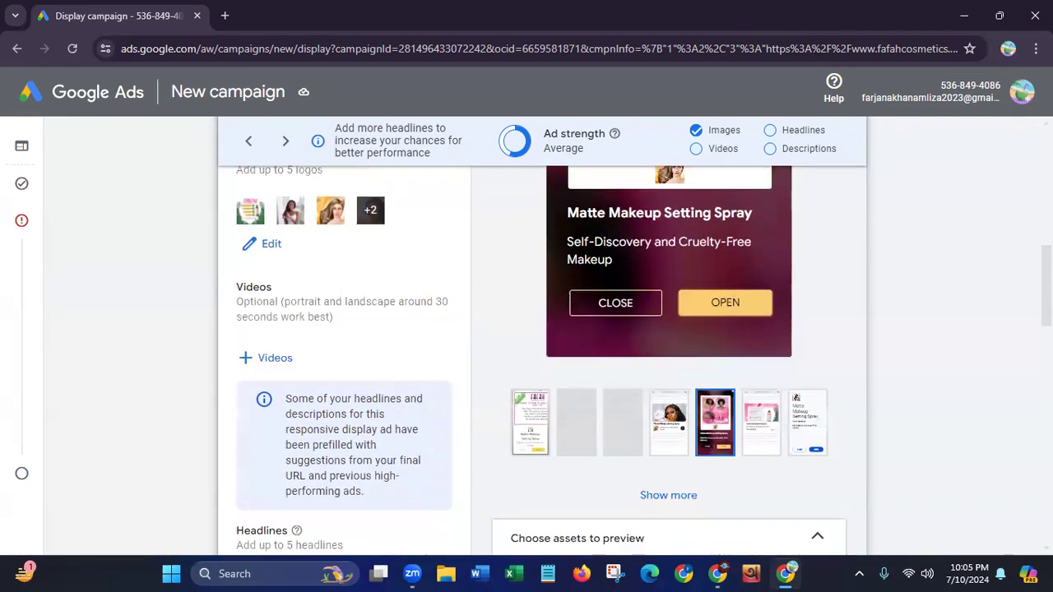
Examine how the ad looks on YouTube and as an opened message in Gmail
scroll(637, 360, "up", 5)
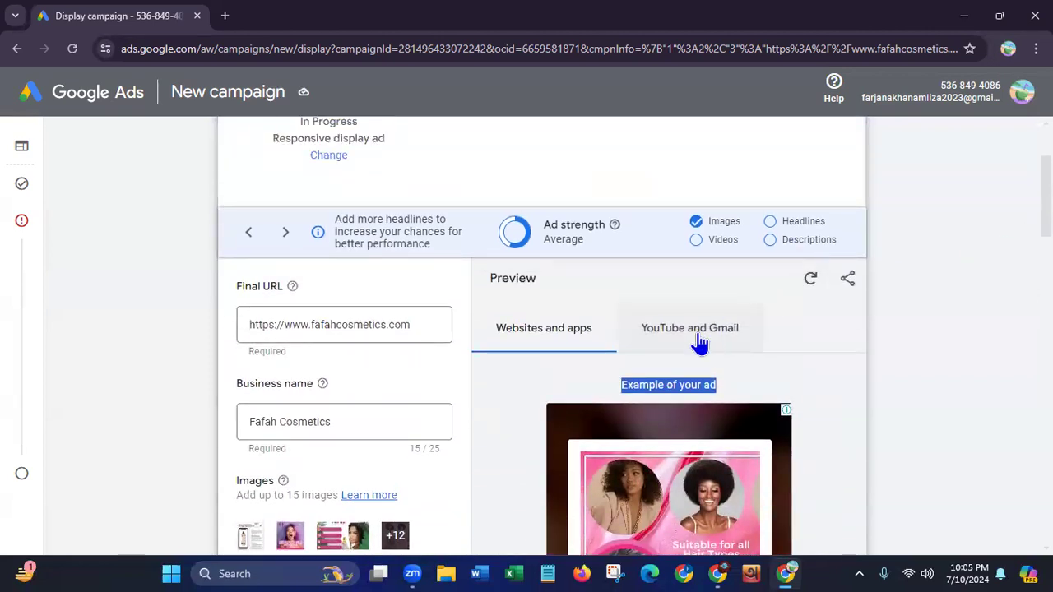
left_click(698, 337)
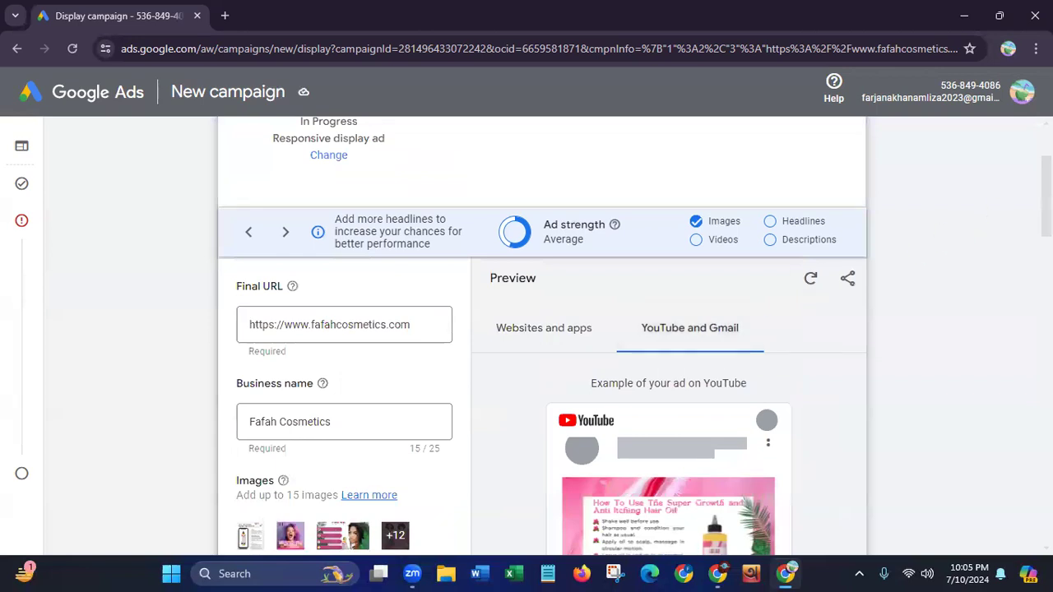
scroll(543, 337, "down", 4)
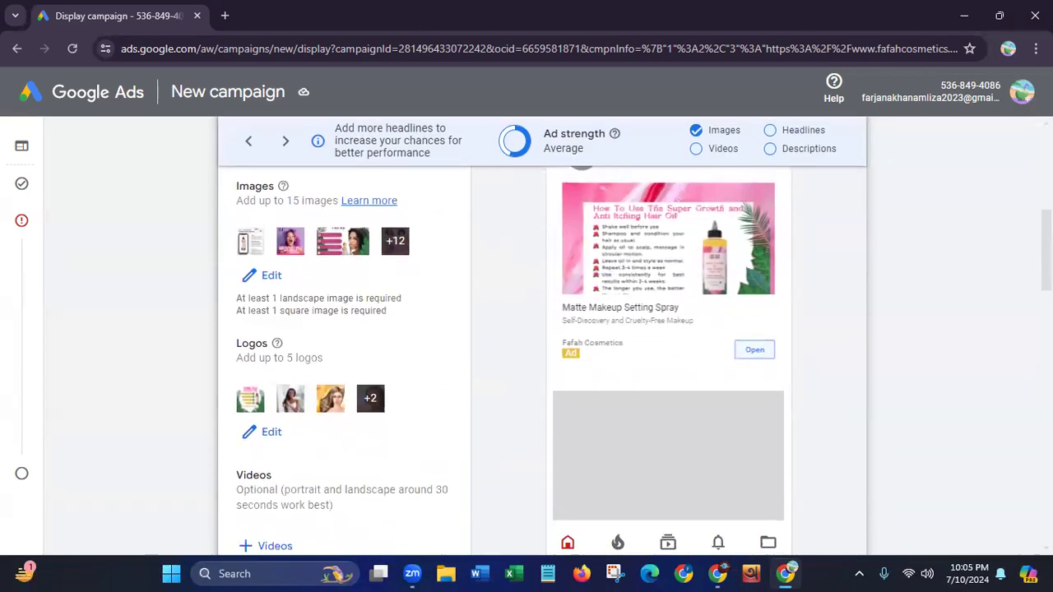
scroll(942, 258, "up", 1)
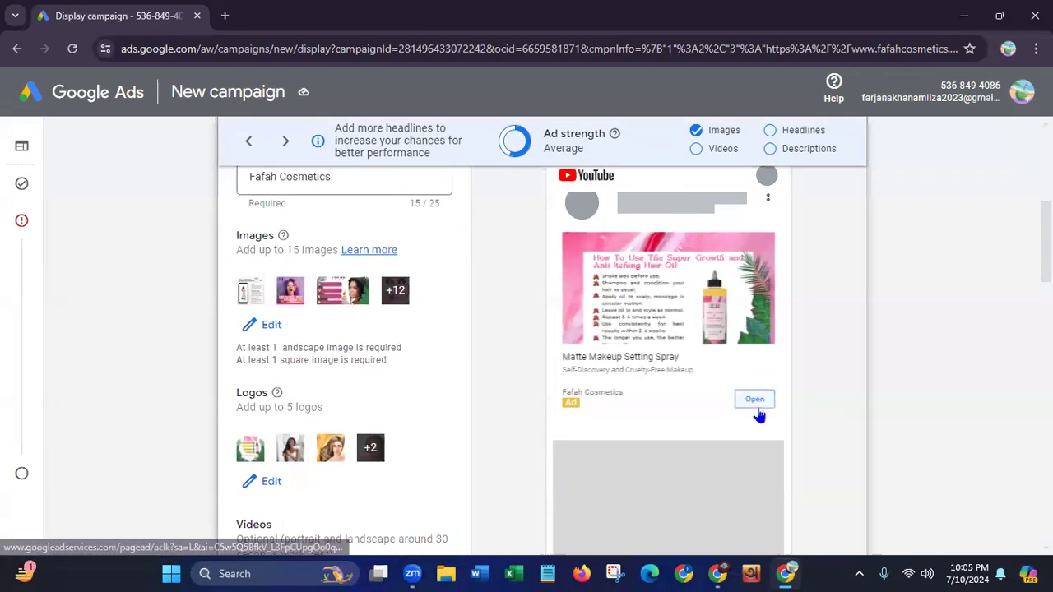
scroll(543, 337, "down", 3)
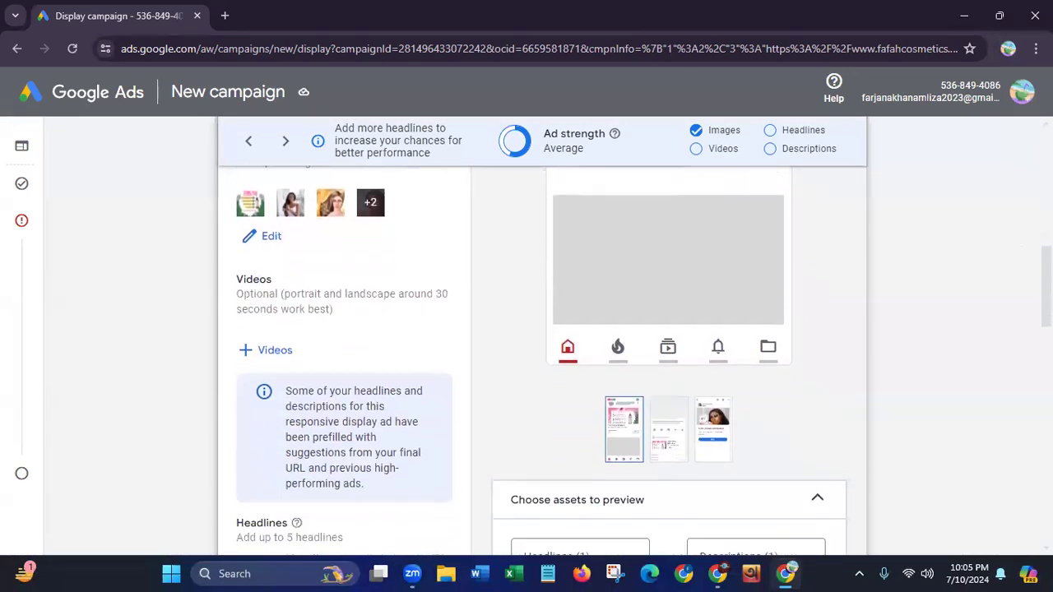
left_click(712, 418)
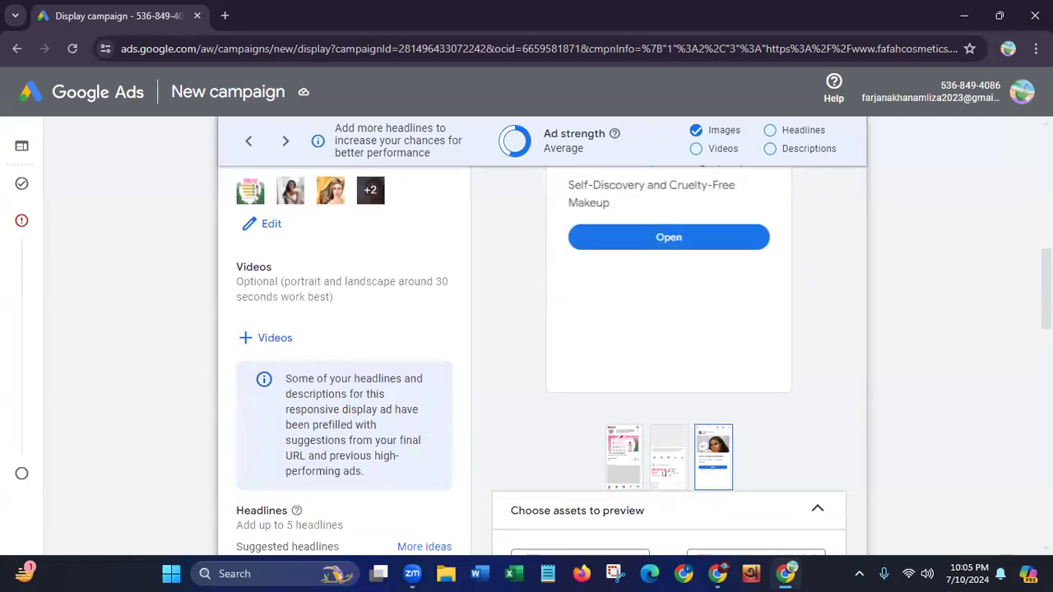
scroll(1023, 301, "up", 3)
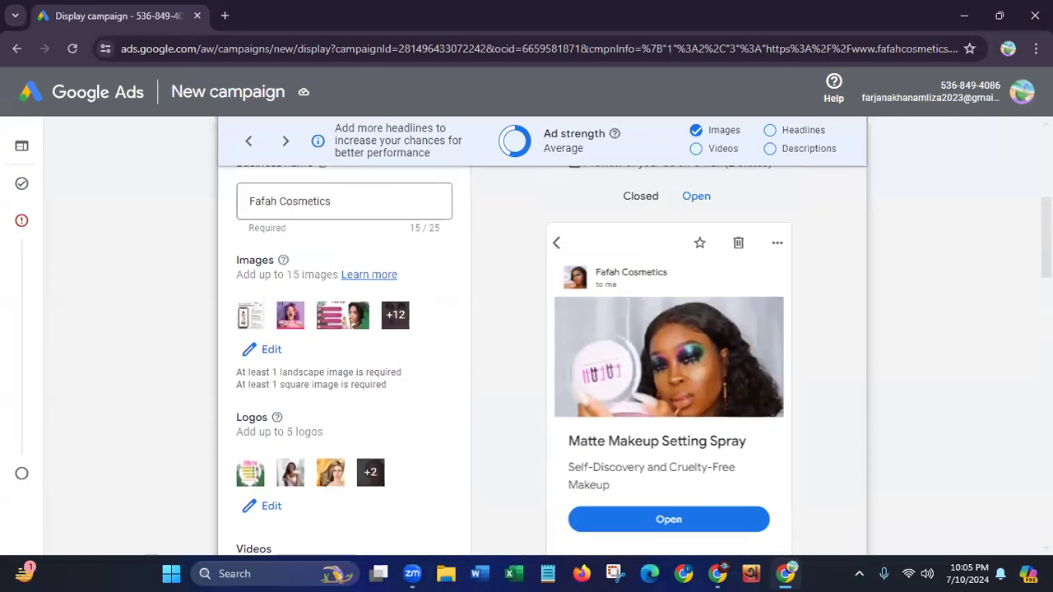
scroll(571, 259, "down", 1)
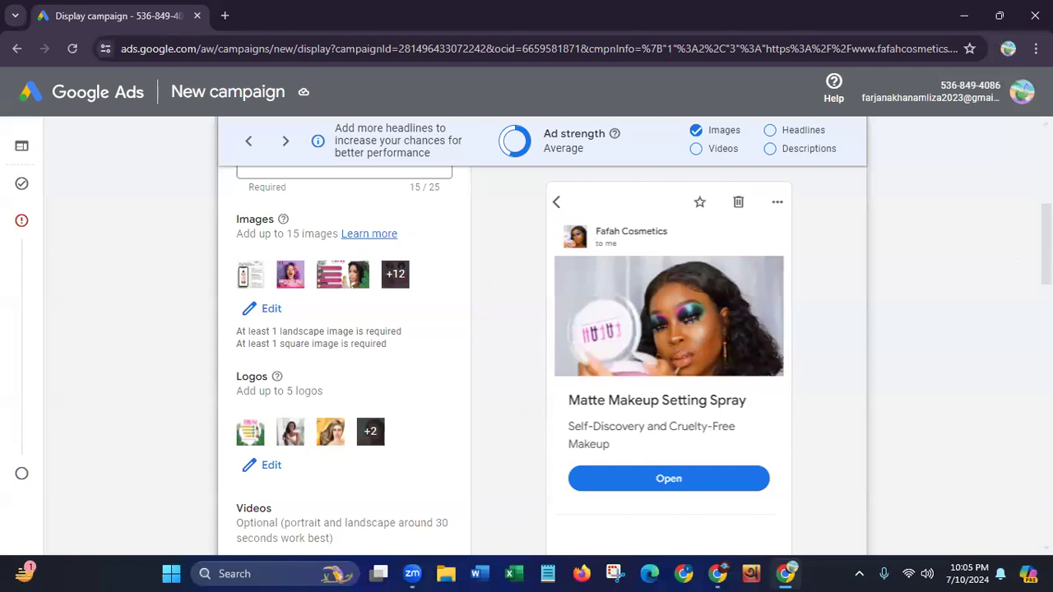
Look through the asset library and YouTube search options for ad videos, and leave the video picker without choosing one
scroll(543, 362, "down", 3)
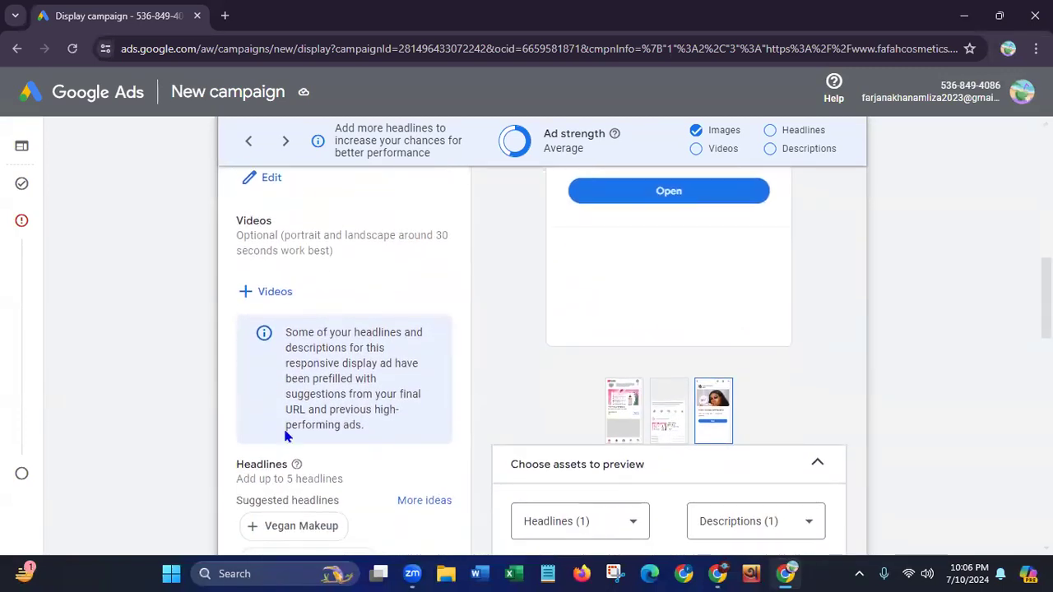
left_click(267, 294)
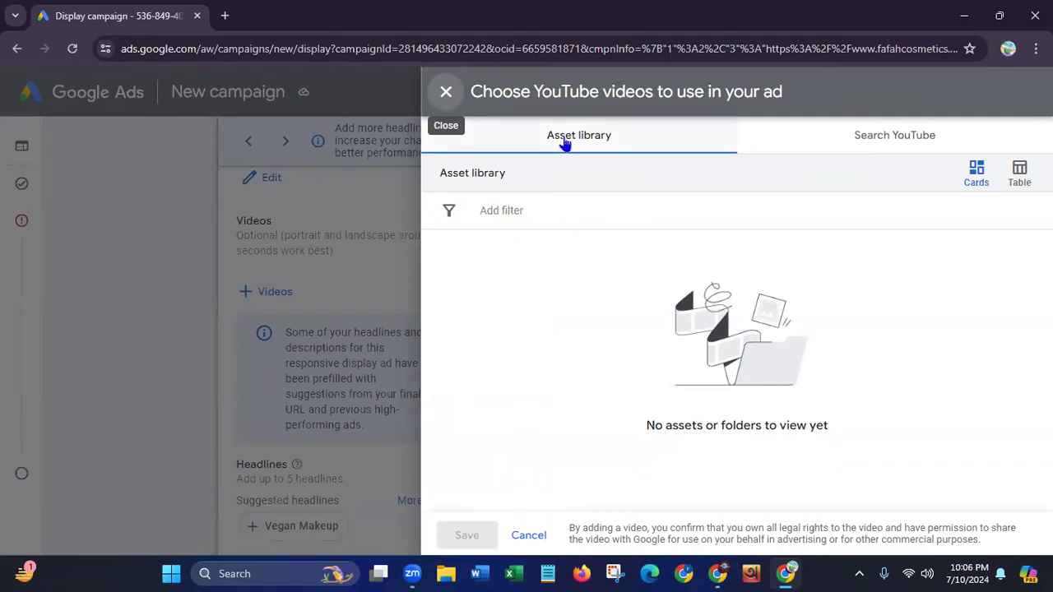
left_click(466, 175)
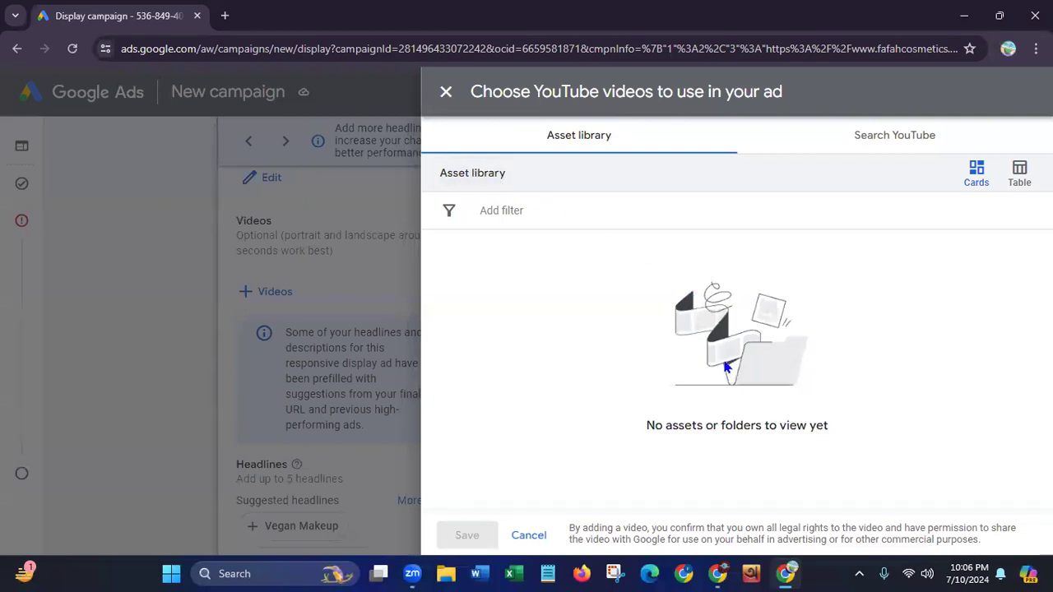
left_click(901, 143)
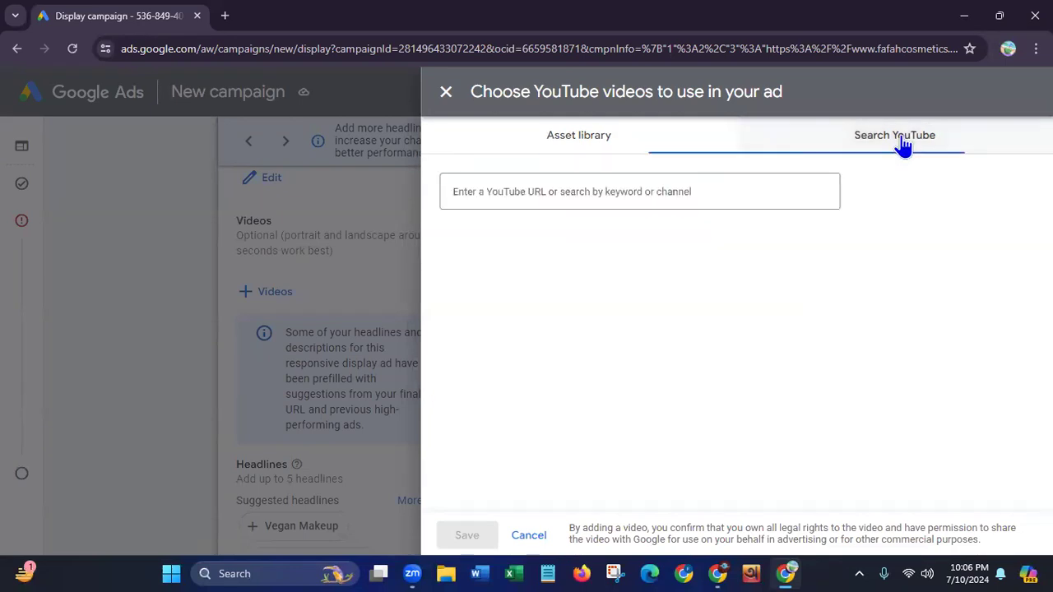
left_click(487, 188)
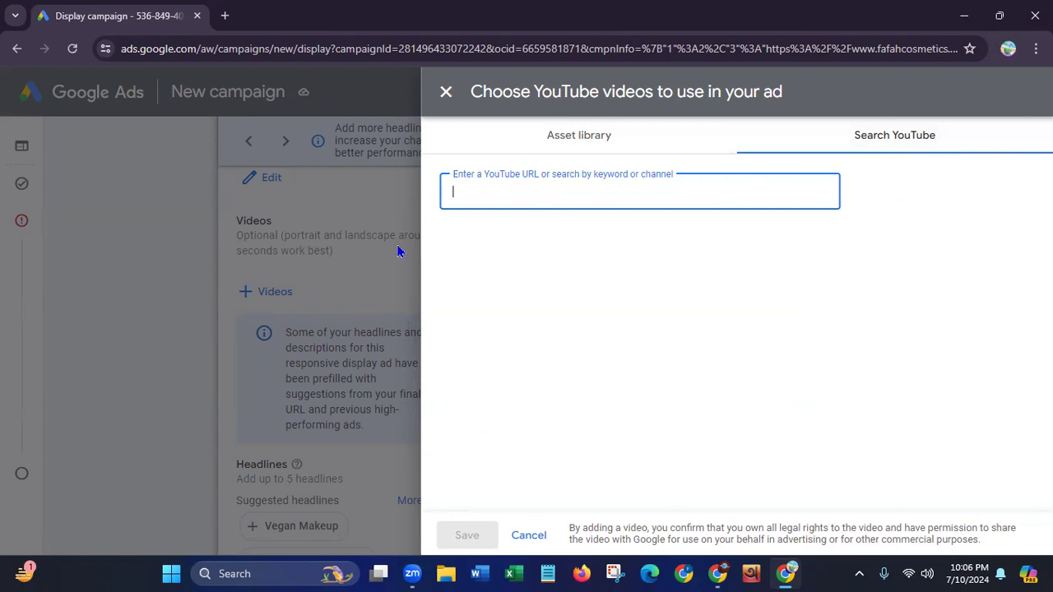
left_click(446, 93)
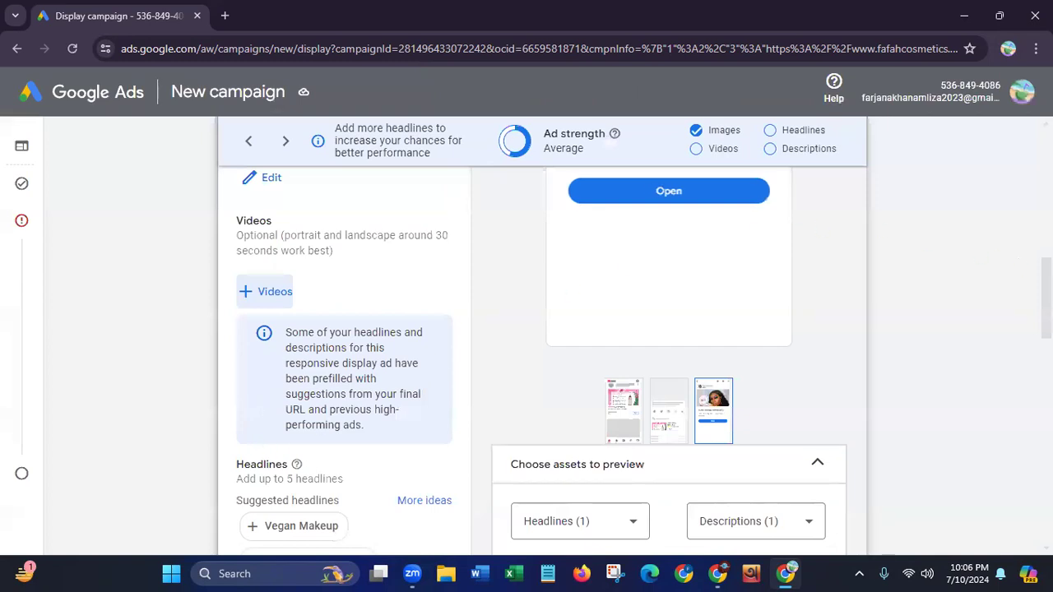
Add the suggested headlines "Vegan Makeup" and "Cruelty Free Makeup" to the ad and save the headline selection
scroll(911, 310, "down", 3)
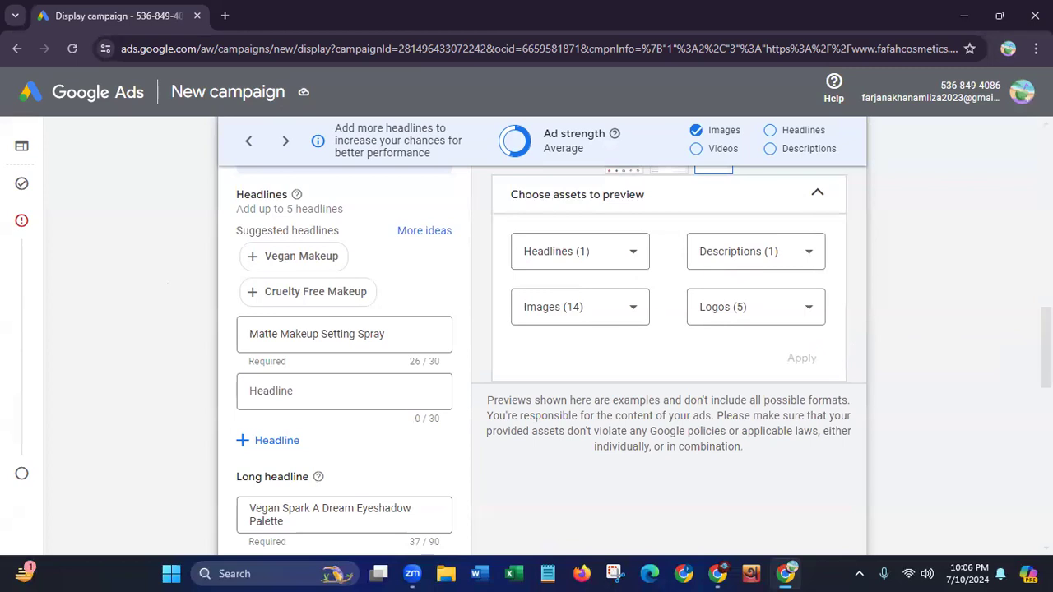
scroll(658, 279, "up", 5)
scroll(800, 244, "up", 1)
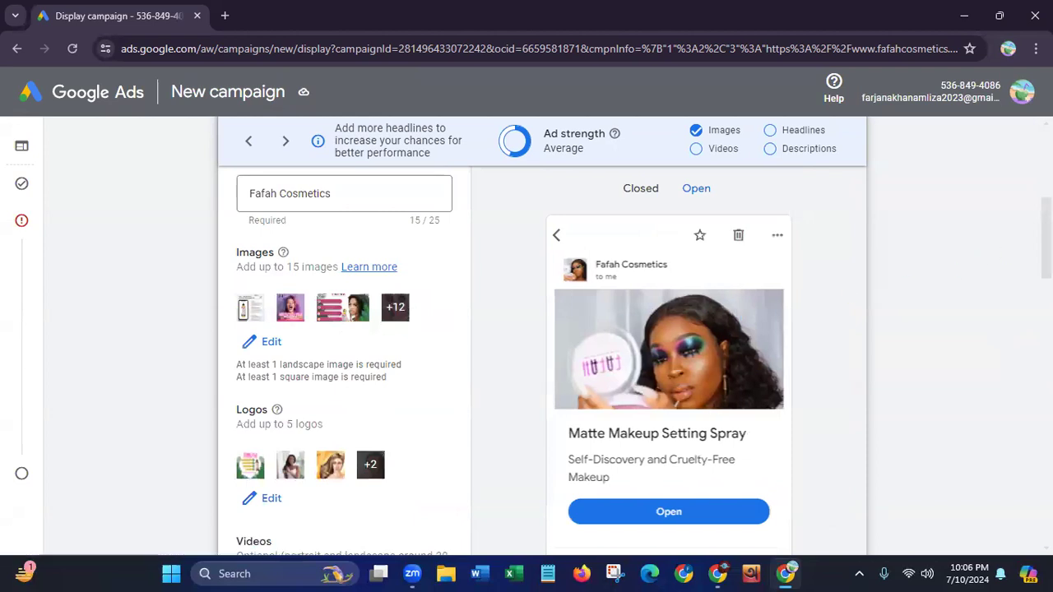
scroll(543, 362, "down", 7)
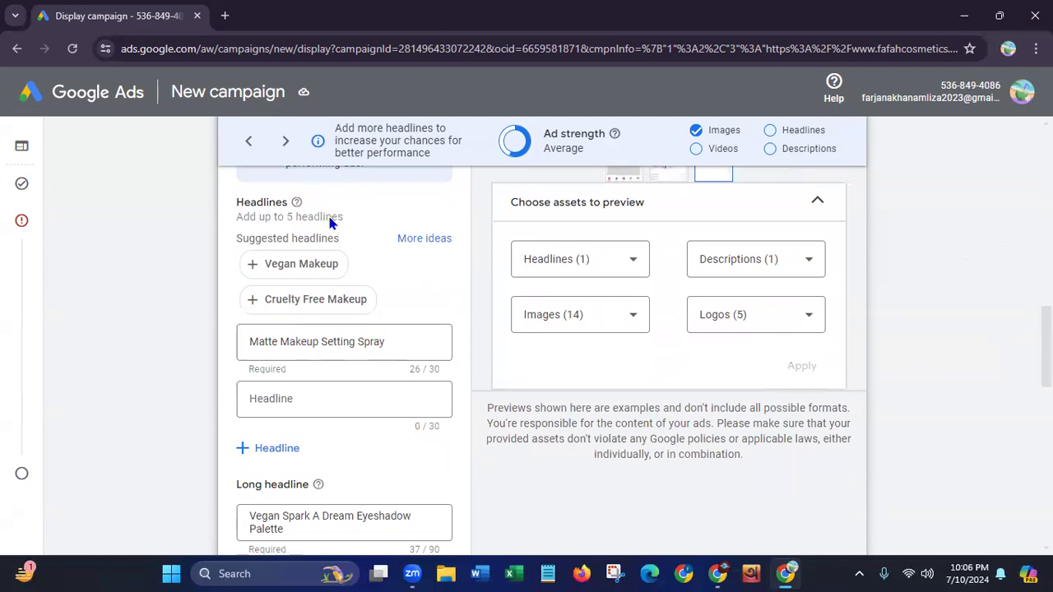
left_click(423, 240)
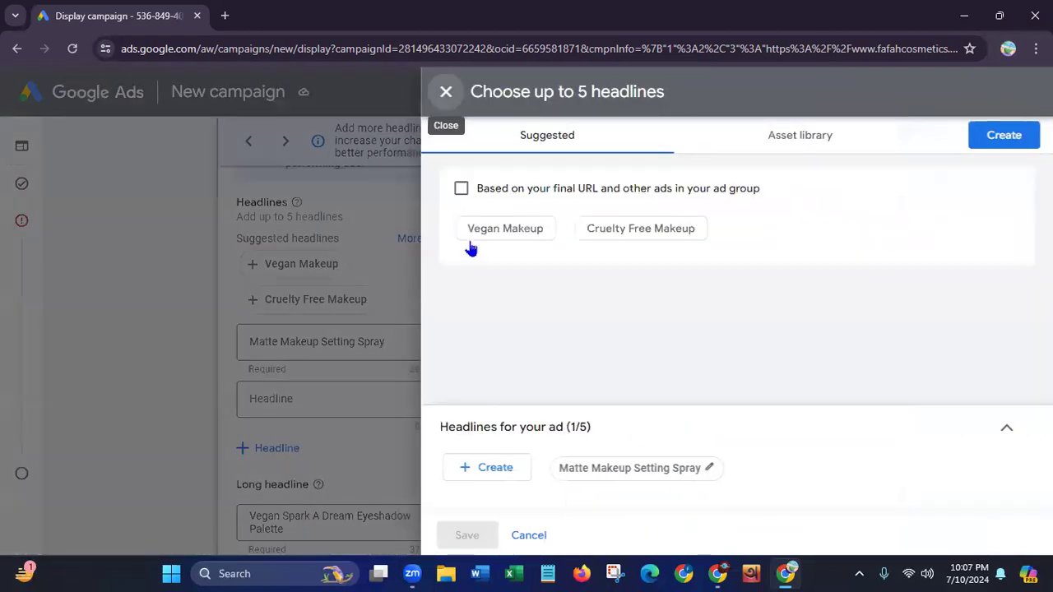
left_click(490, 235)
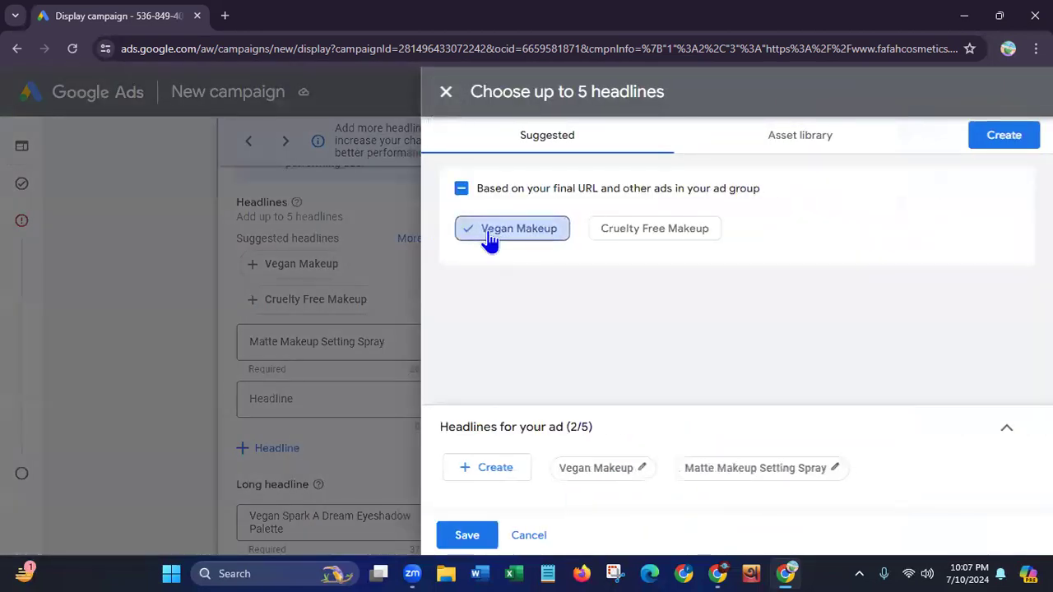
left_click(632, 239)
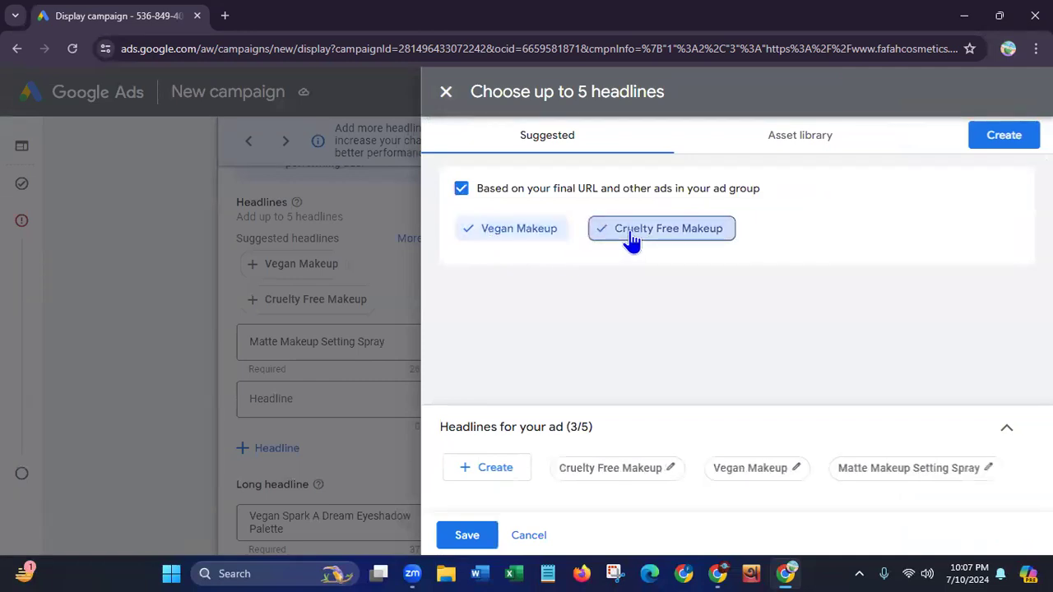
left_click(596, 471)
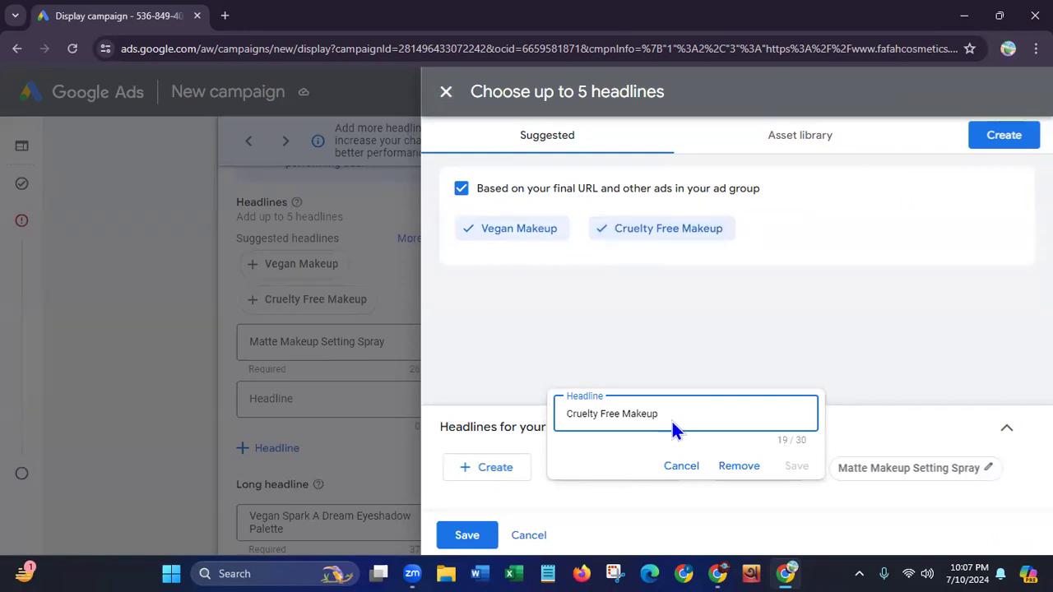
left_click(681, 467)
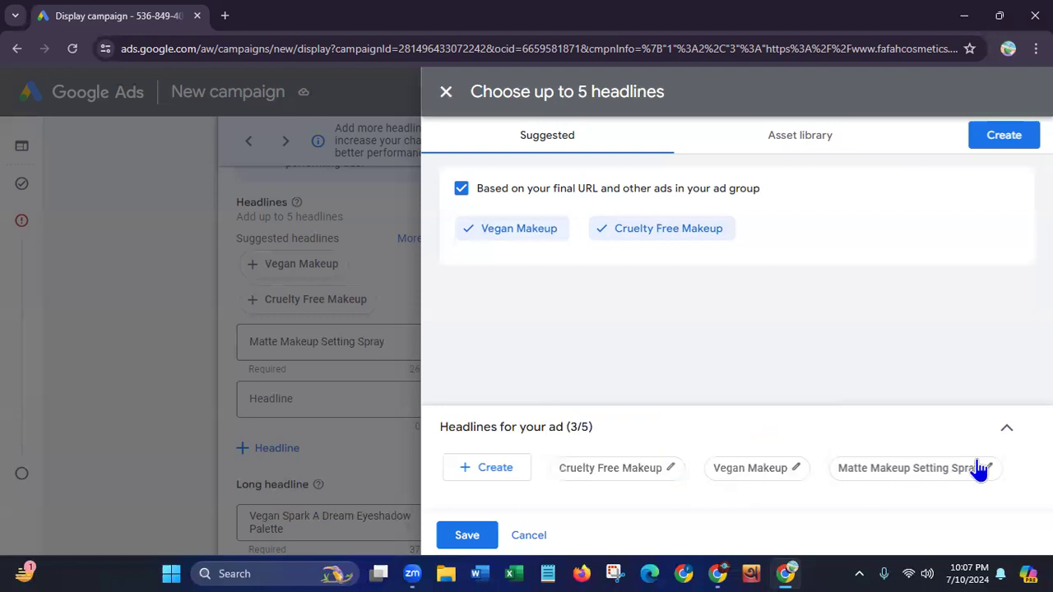
left_click(462, 535)
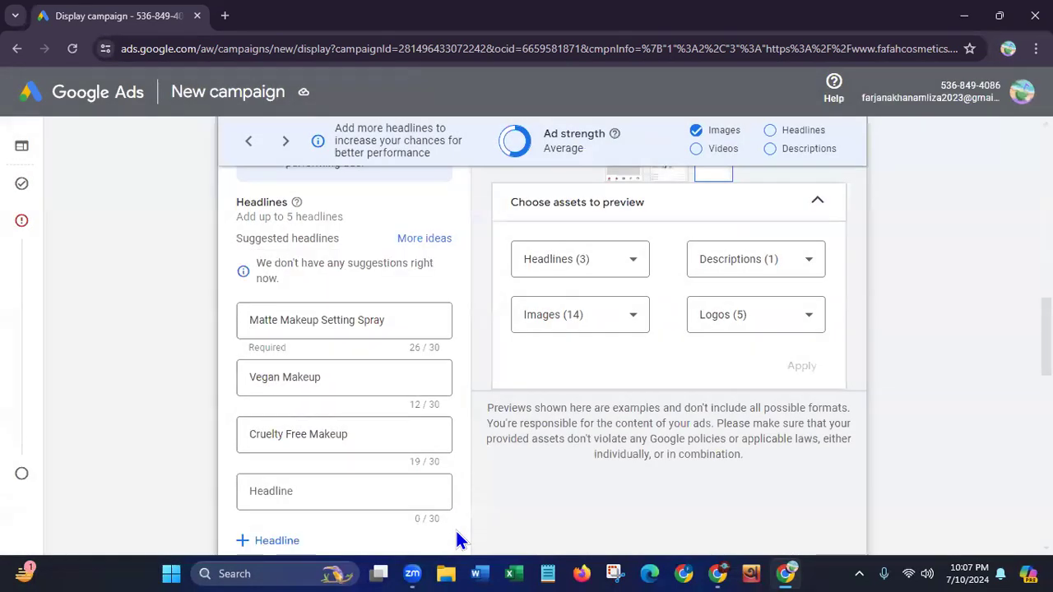
Check the headline picker's suggestions and asset library for more headlines, and leave it without creating one
left_click(313, 494)
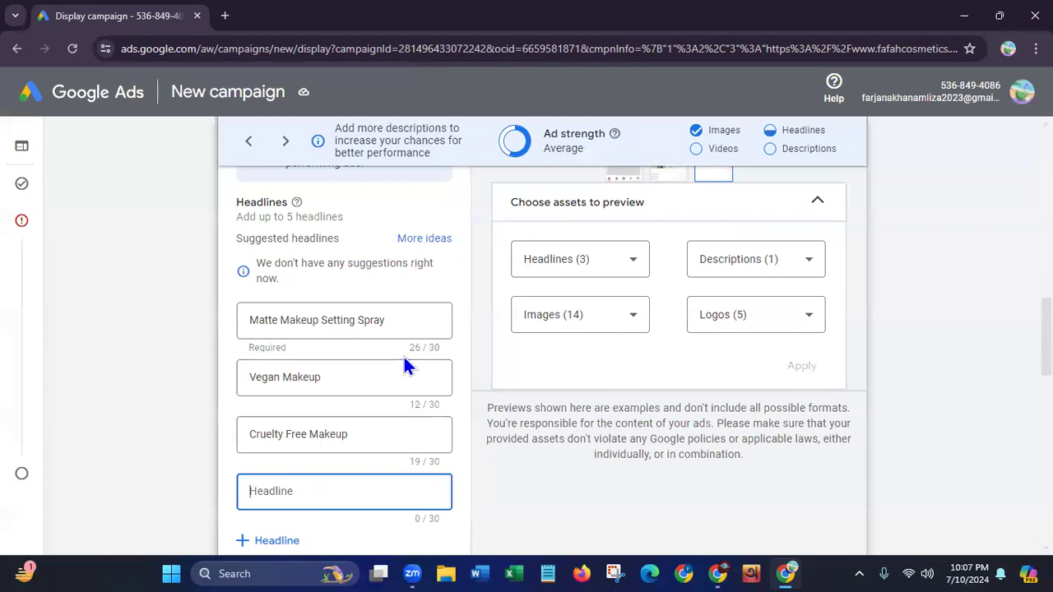
left_click(425, 241)
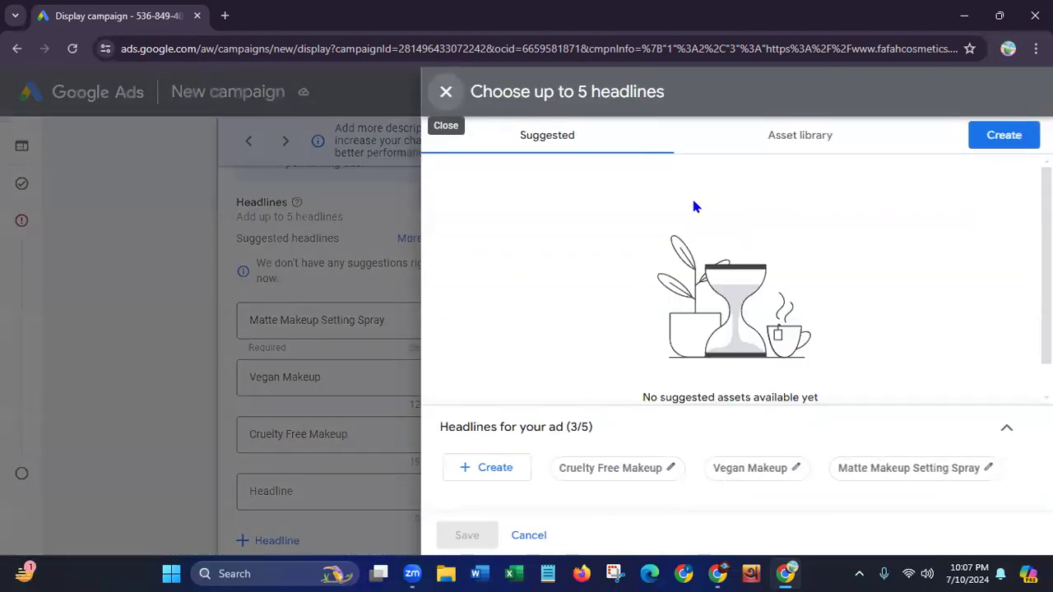
left_click(796, 146)
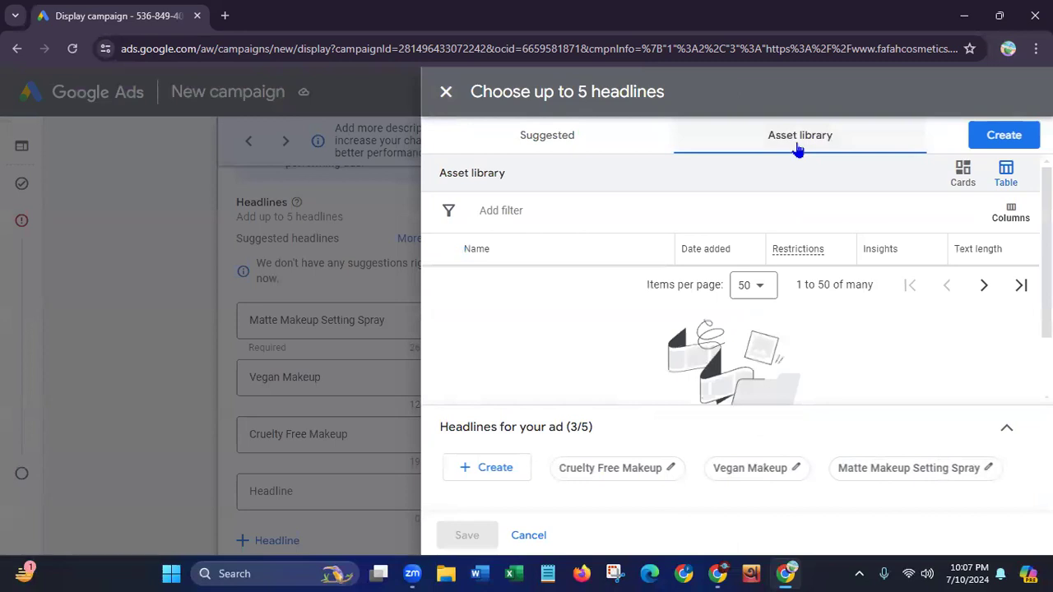
left_click(531, 144)
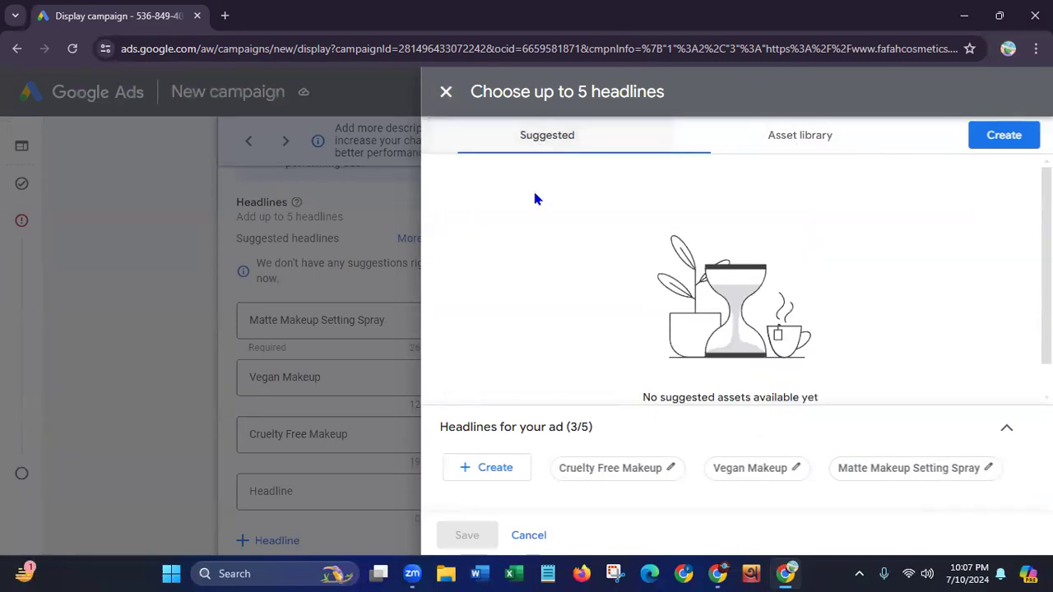
left_click(502, 468)
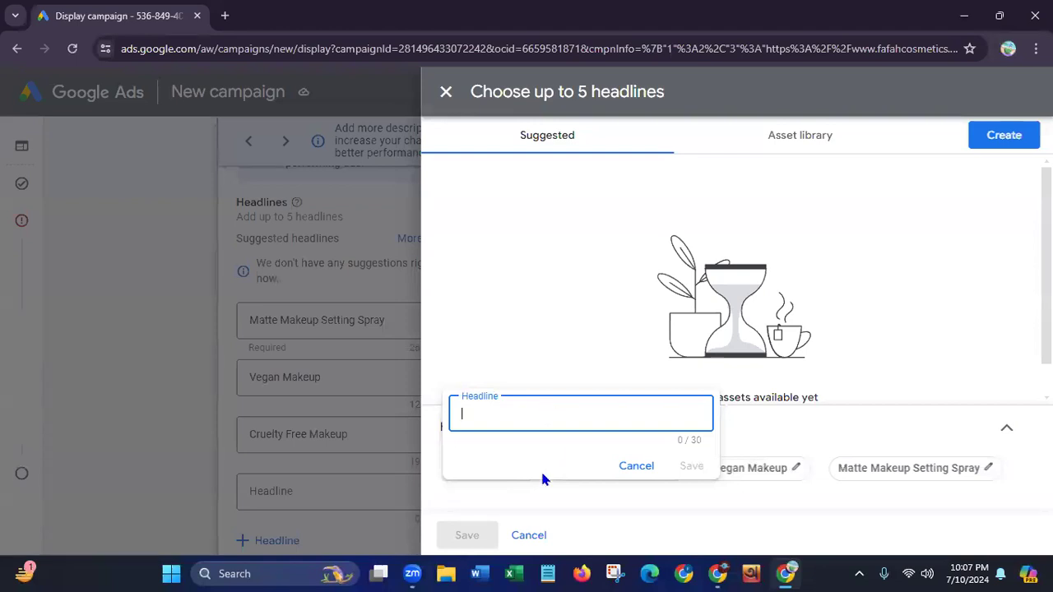
left_click(528, 535)
Enter "Magic in a Bottle" as the fourth headline of the ad
left_click(282, 497)
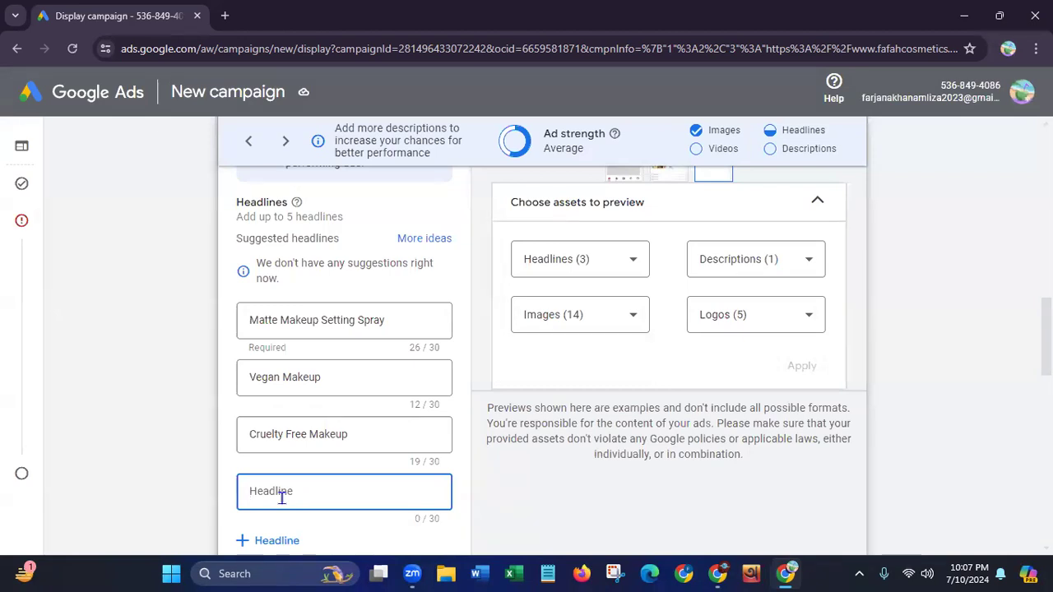
type("Mag")
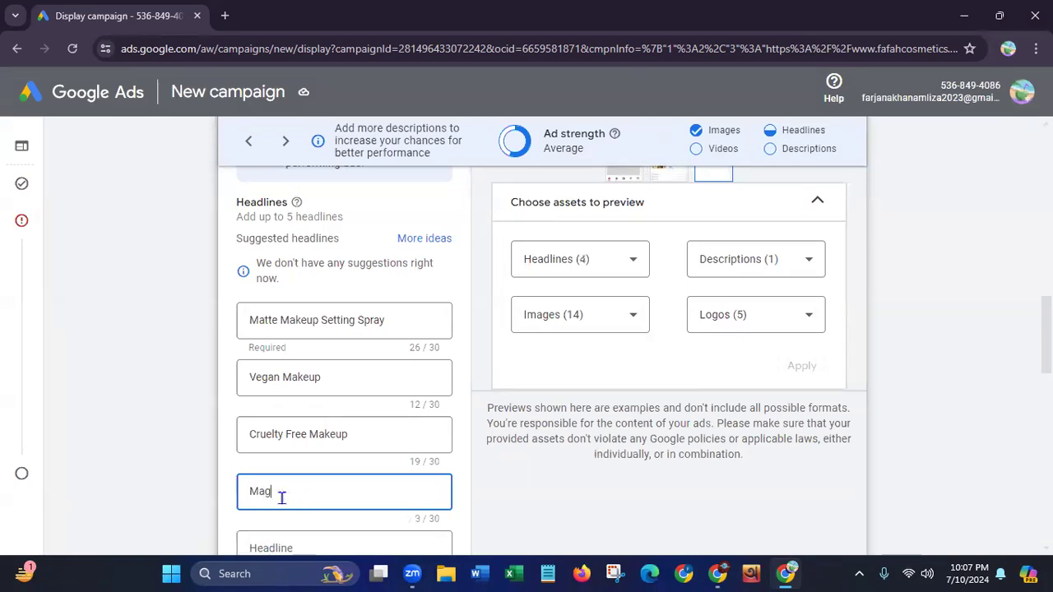
type("ic l")
type("n a")
type(" Bottle")
Enter "Hair Growth Oil" as the fifth headline of the ad
left_click(324, 545)
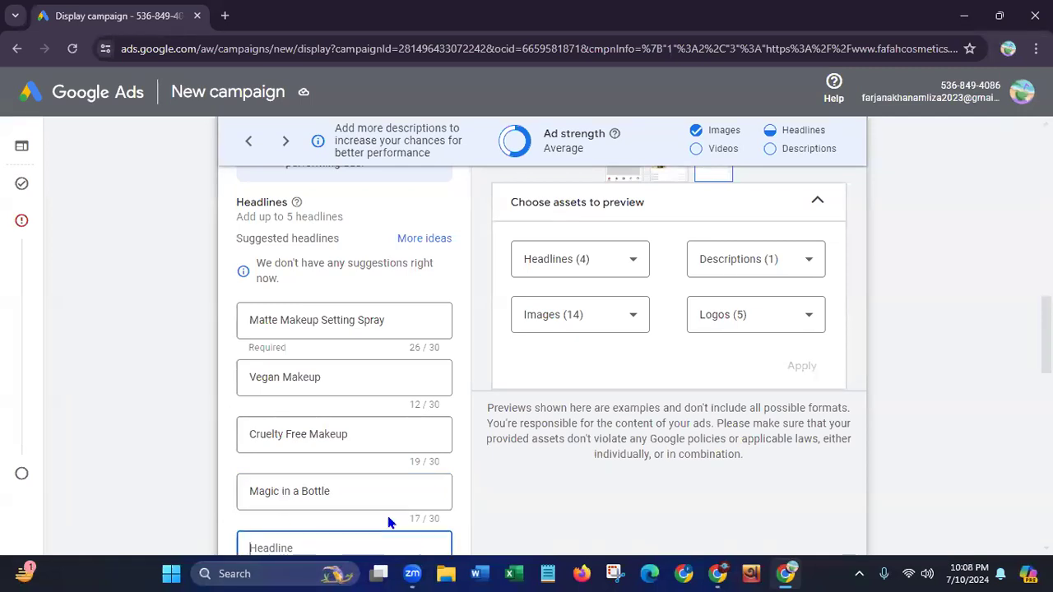
scroll(802, 407, "down", 2)
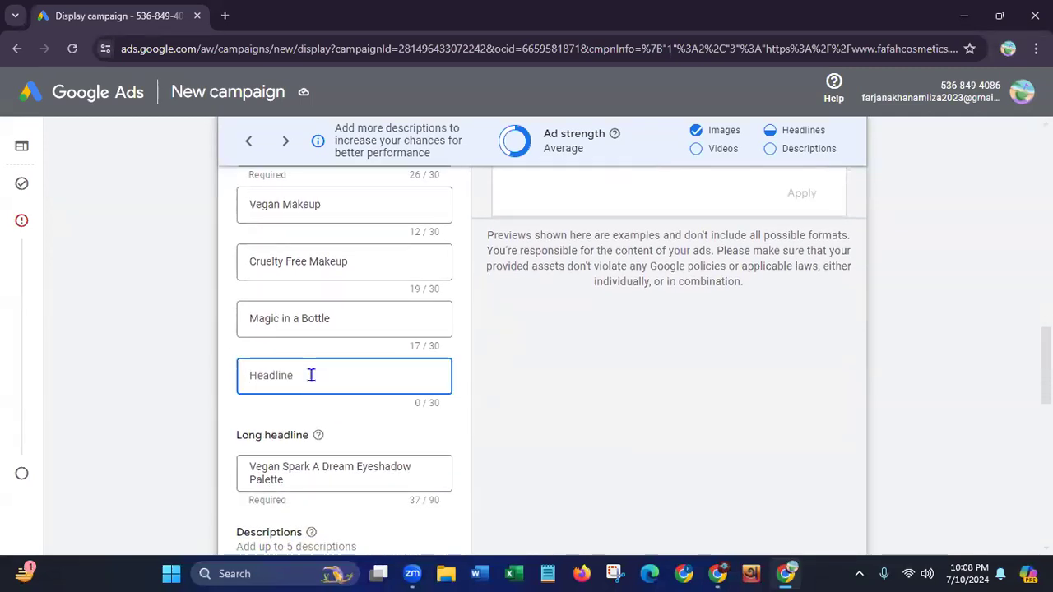
type("Hair")
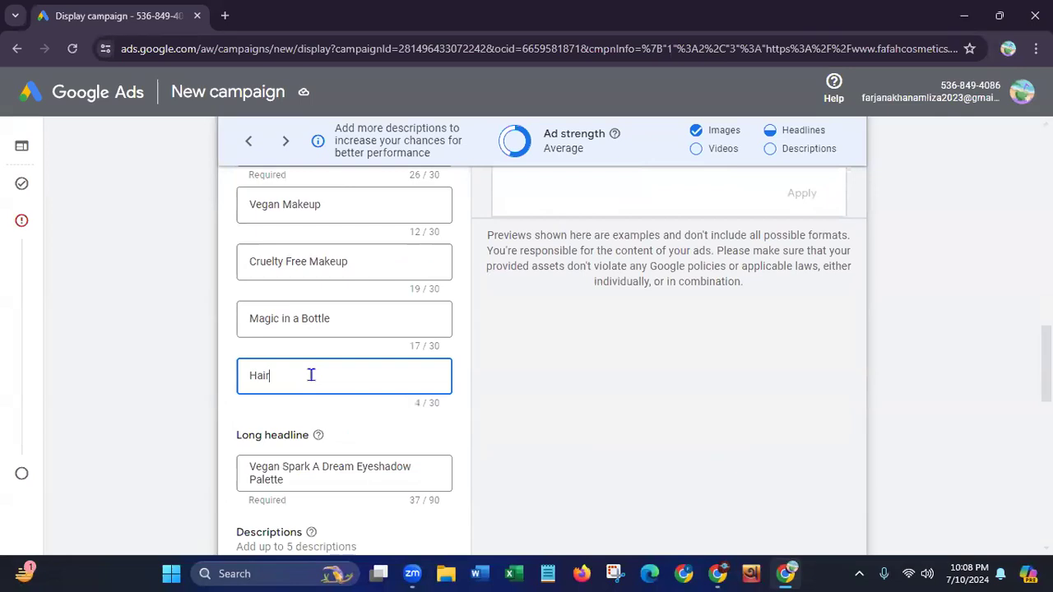
type(" Gro")
type("th")
type("wth")
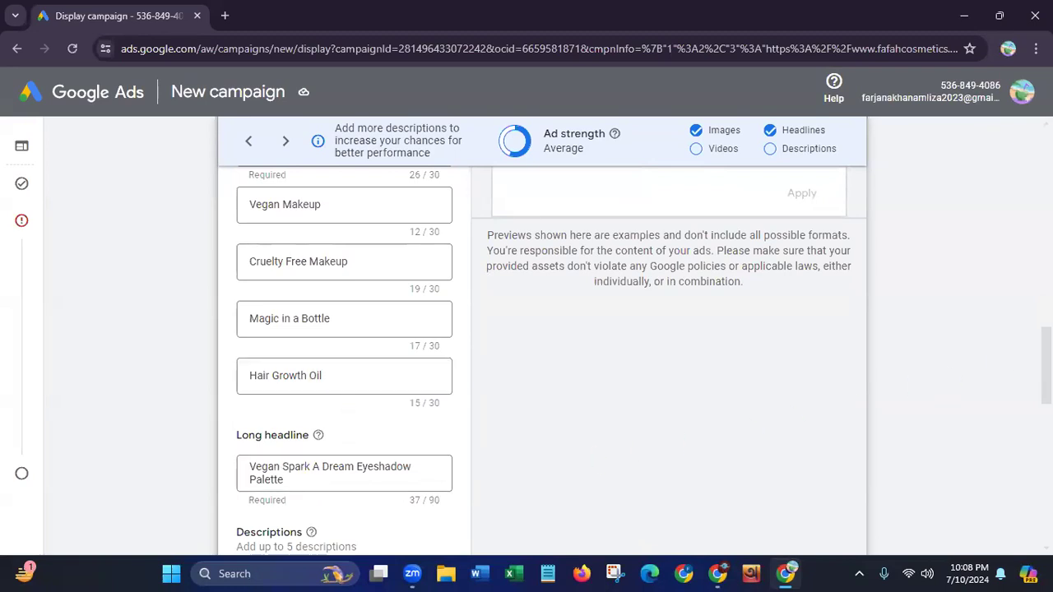
scroll(646, 344, "down", 2)
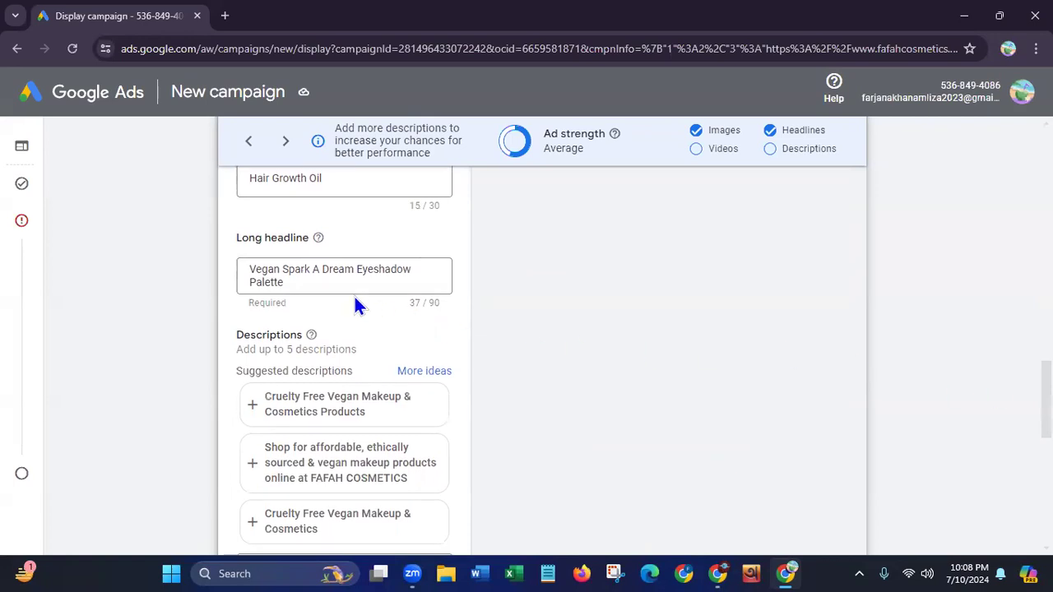
left_click(302, 285)
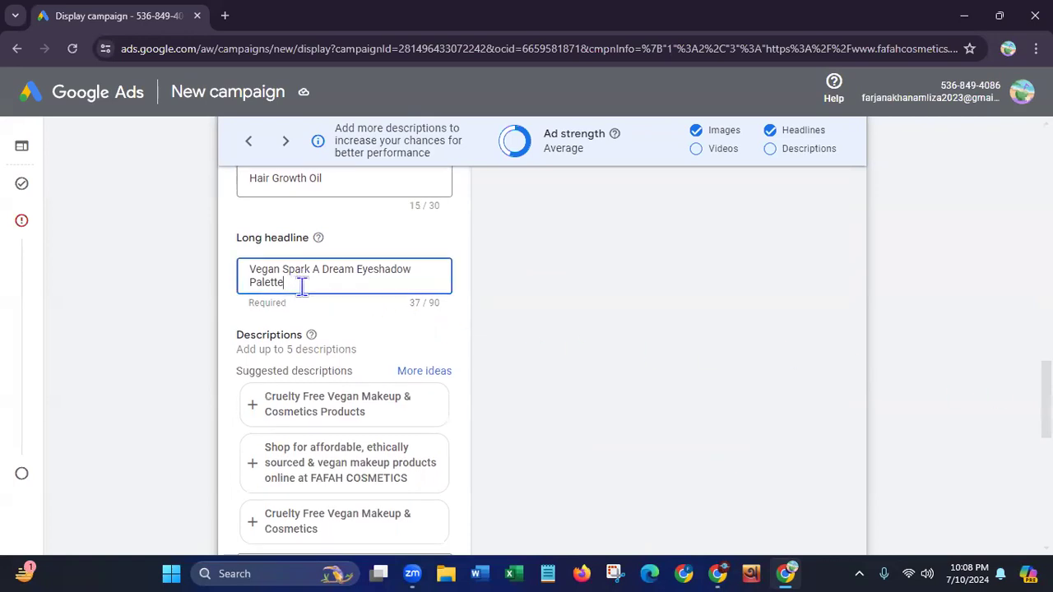
left_click_drag(289, 293, 241, 265)
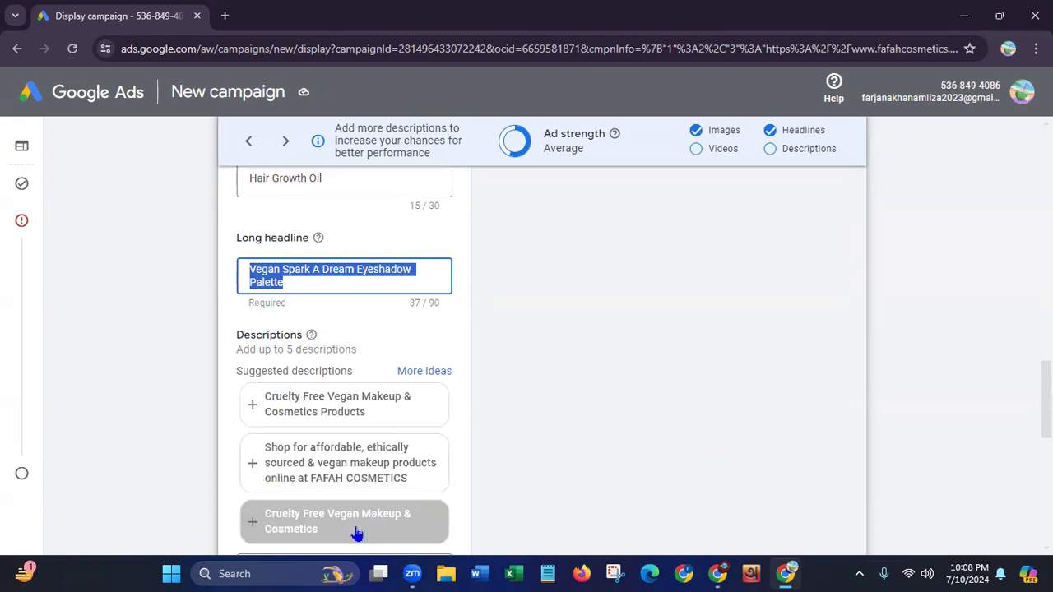
left_click(1020, 345)
Add the suggested descriptions "Cruelty Free Vegan Makeup & Cosmetics Products" and "Shop for affordable, ethically sourced & vegan makeup products online at FAFAH COSMETICS"
scroll(964, 391, "down", 2)
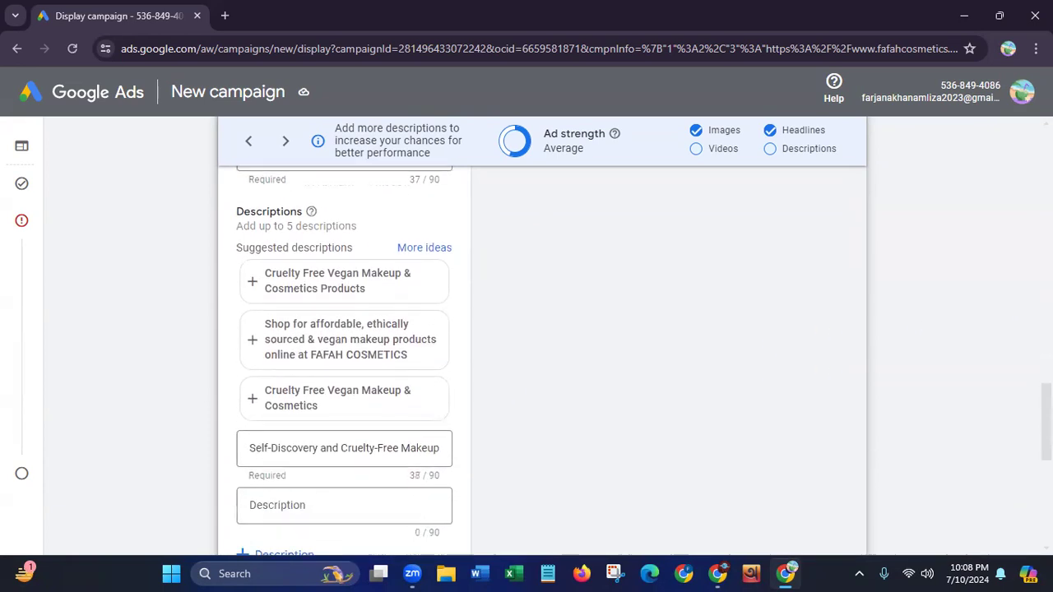
left_click(358, 243)
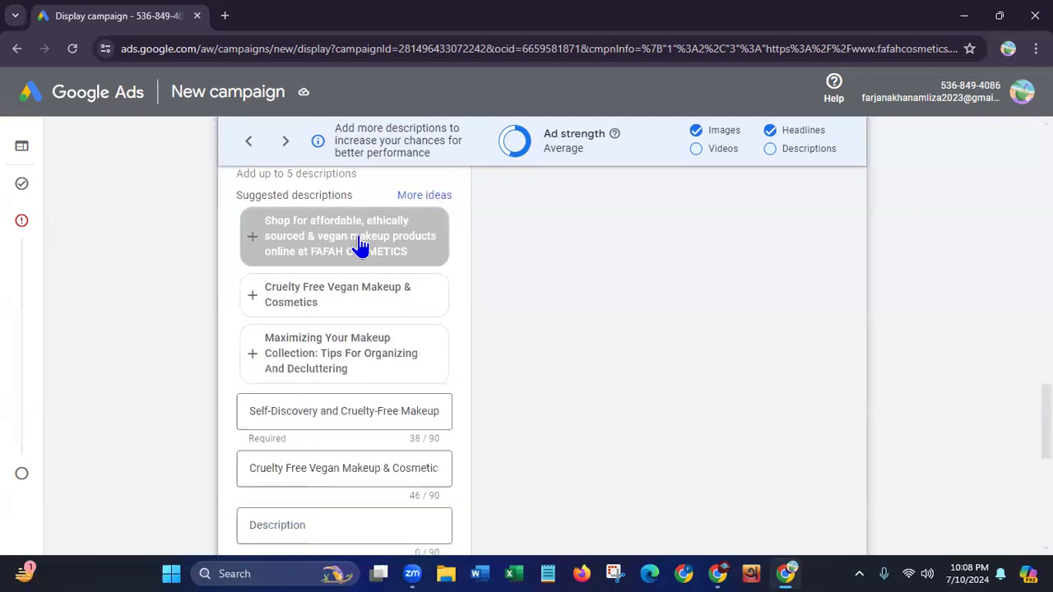
left_click(355, 251)
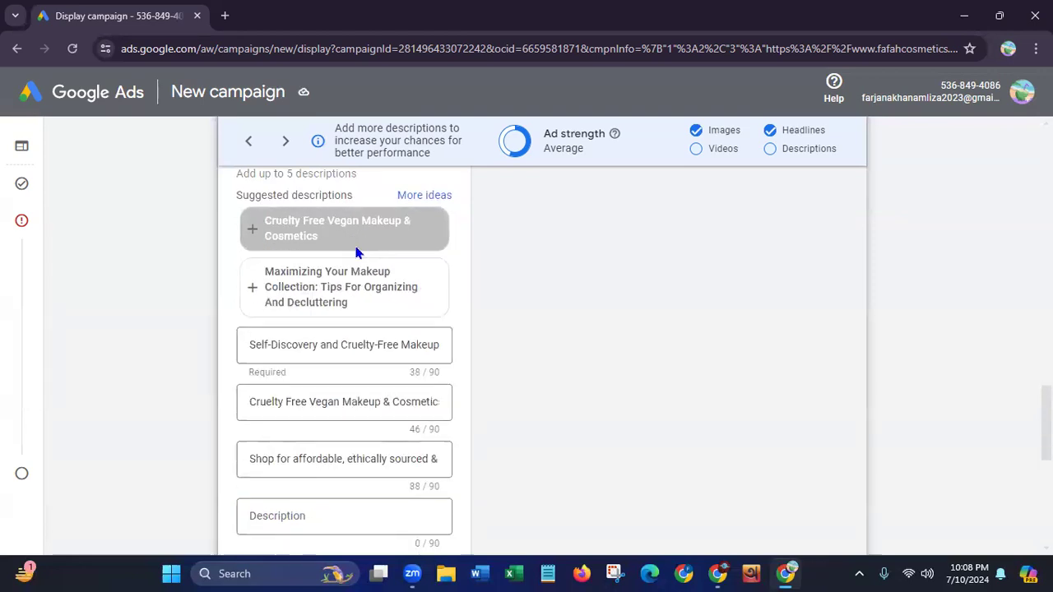
Add "Maximizing Your Makeup Collection: Tips For Organizing And Decluttering" and "Cruelty Free Vegan Makeup & Cosmetics" as the last two descriptions
left_click(345, 277)
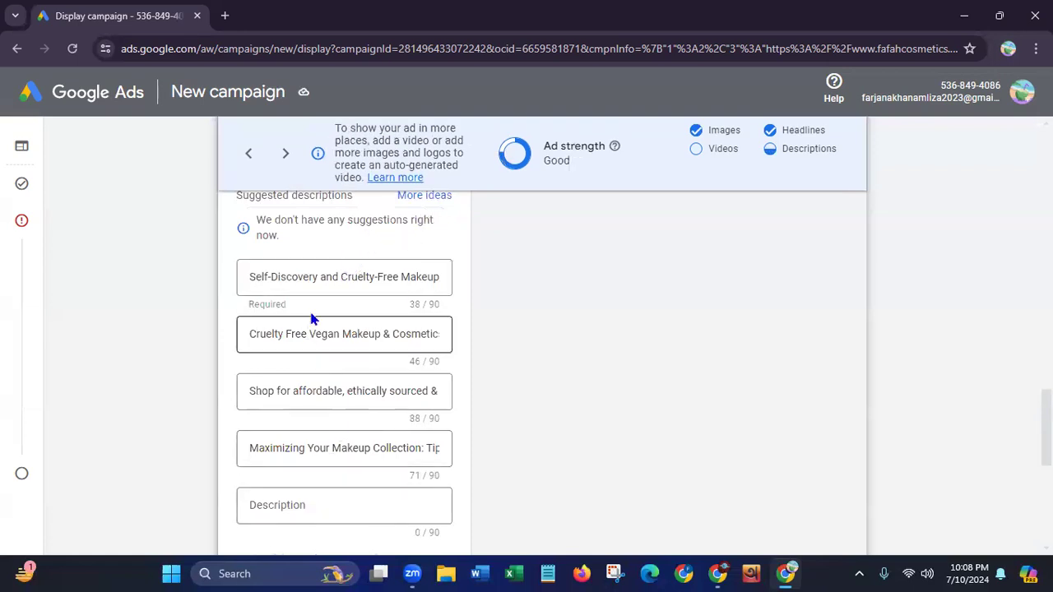
left_click(280, 504)
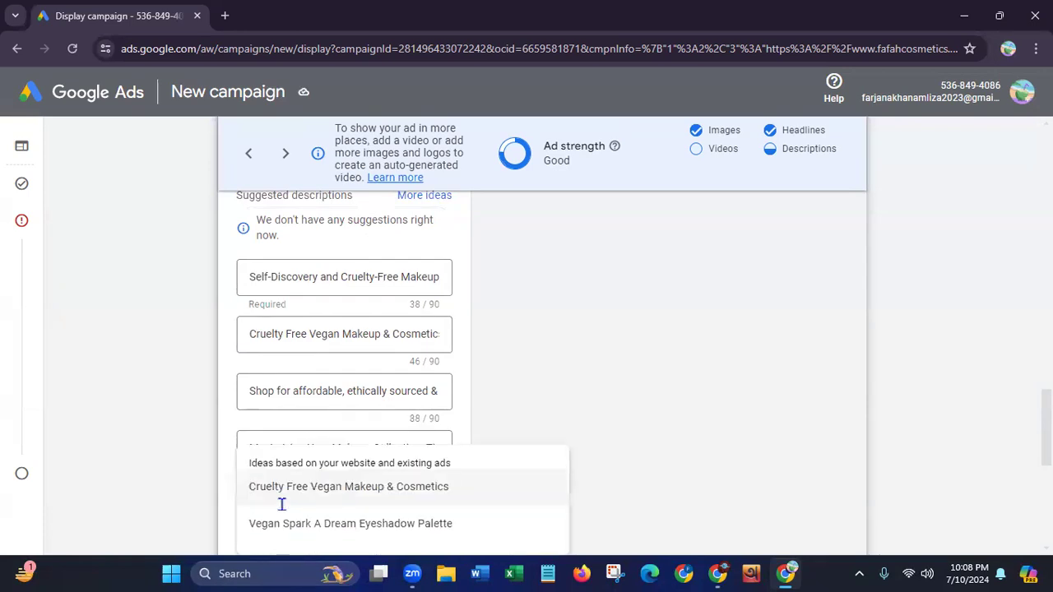
left_click(301, 493)
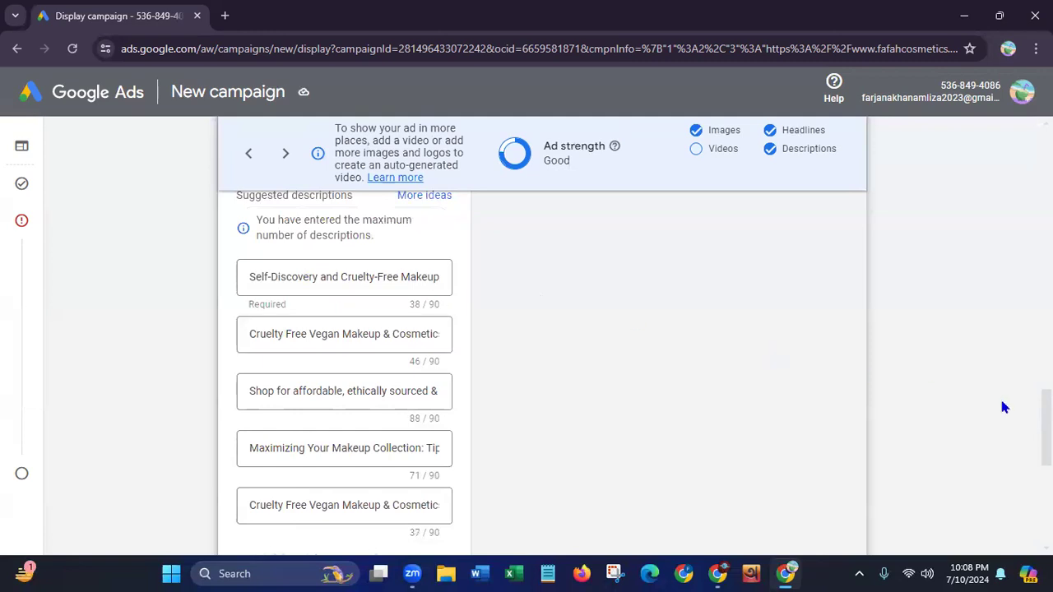
Expand the ad's additional format options and add a call to action text set to "Visit Site"
scroll(543, 345, "down", 4)
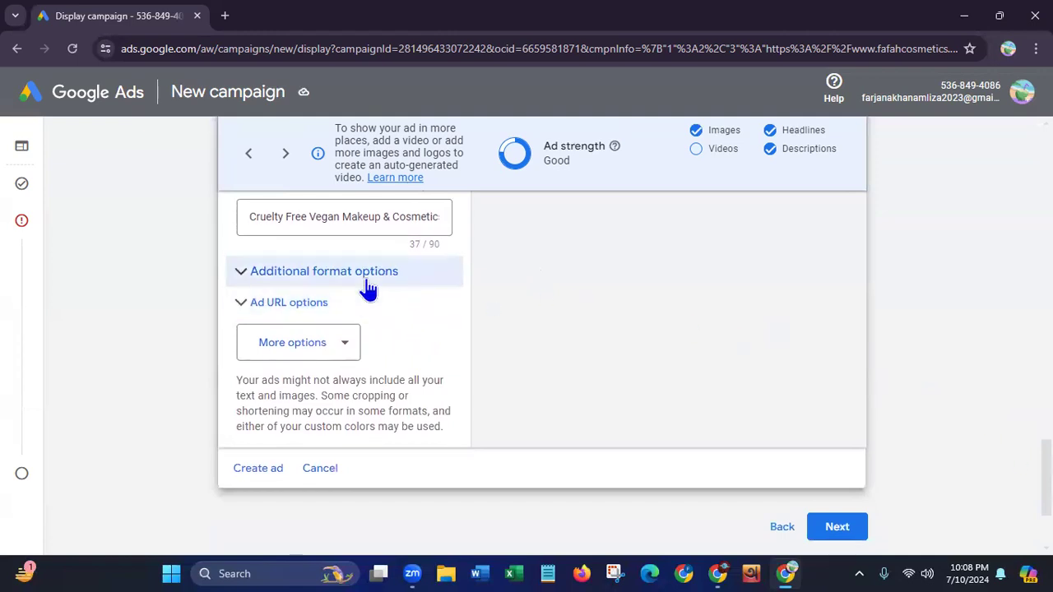
left_click(365, 278)
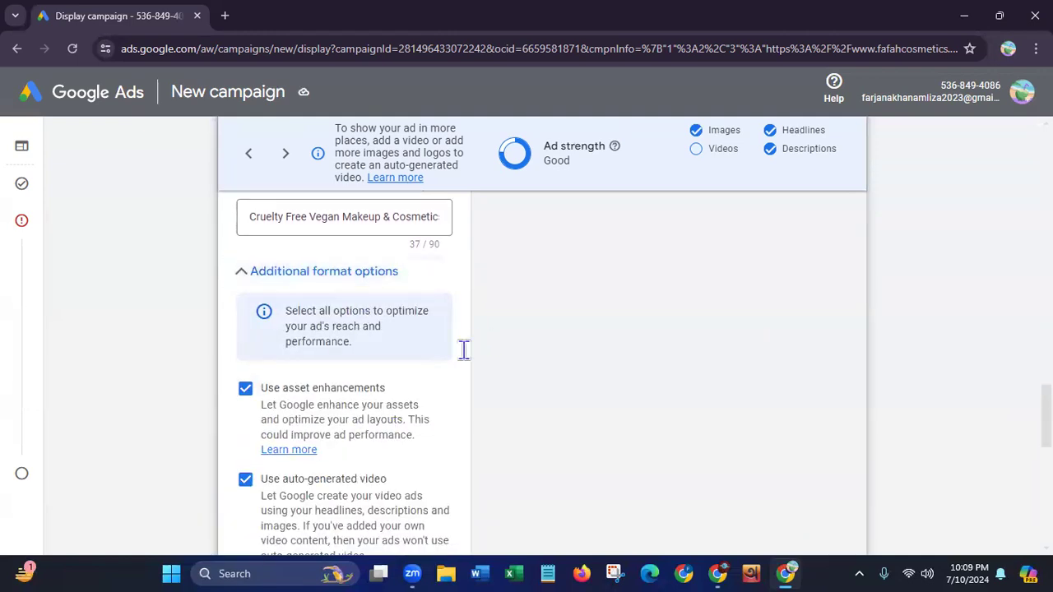
scroll(919, 271, "down", 4)
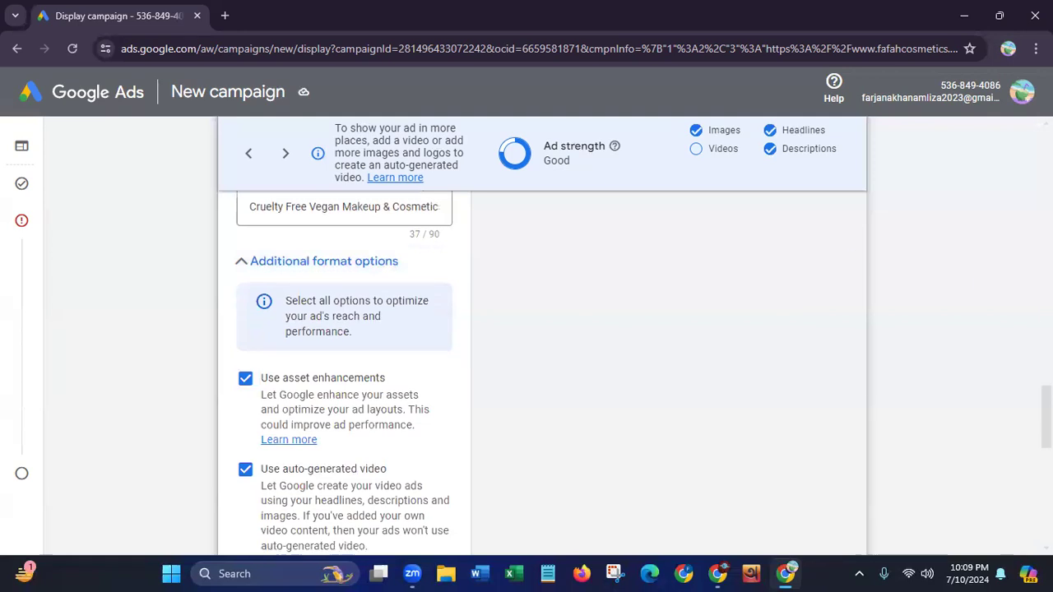
scroll(543, 371, "down", 3)
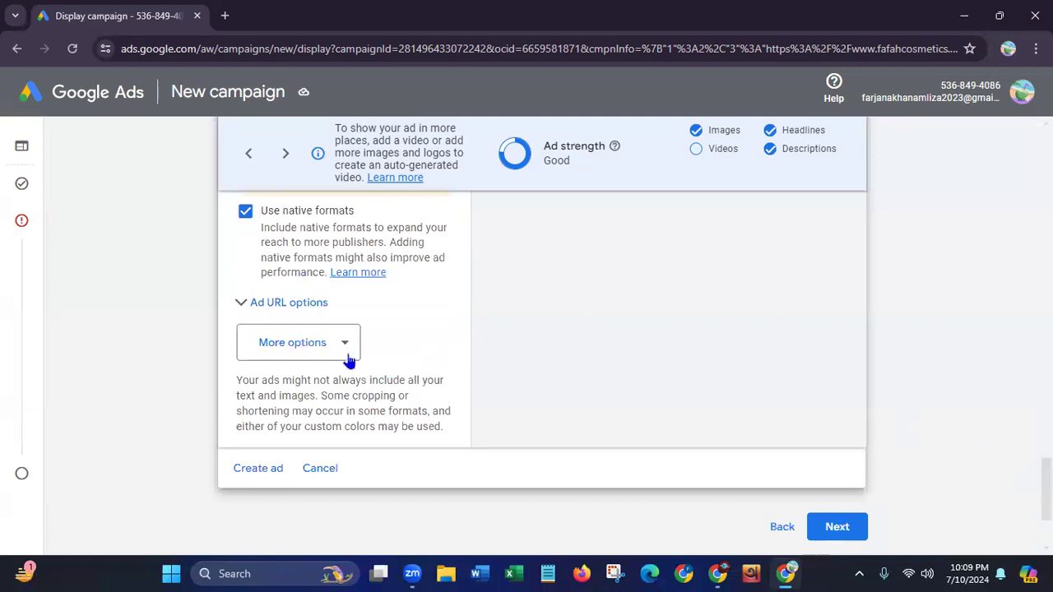
left_click(350, 350)
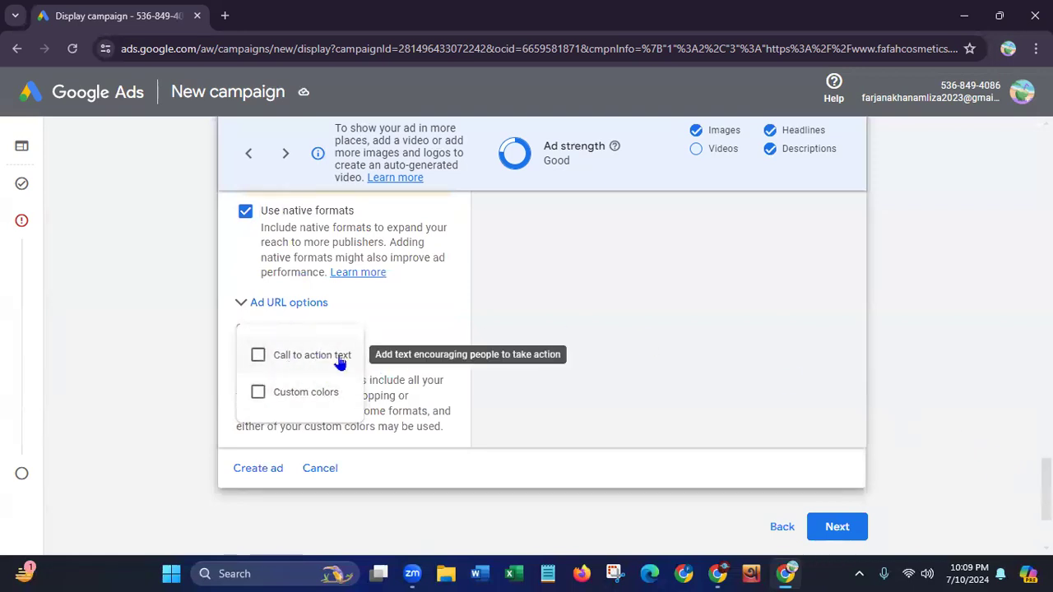
left_click(256, 356)
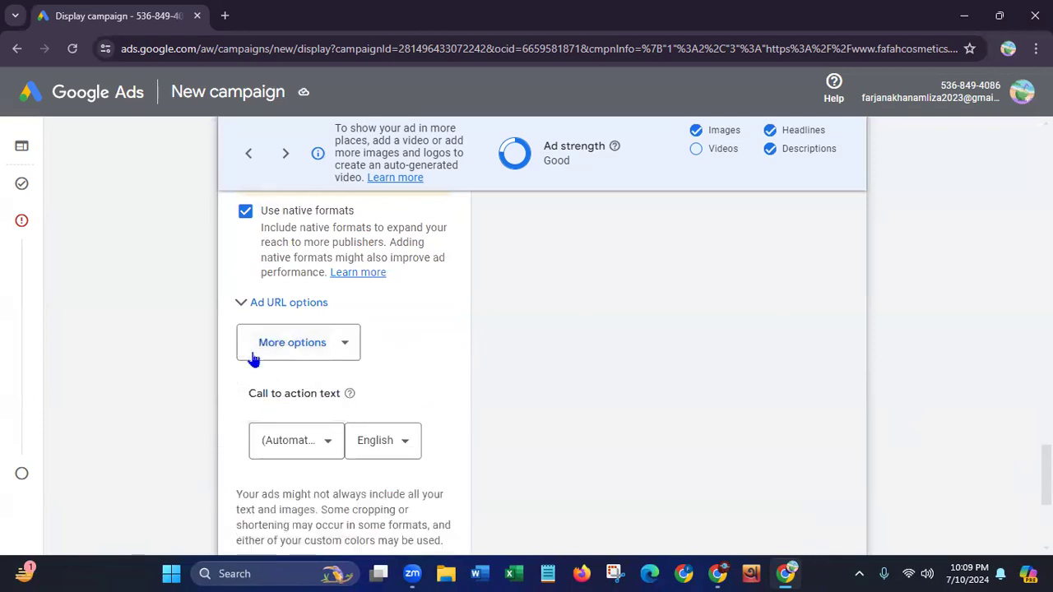
left_click(304, 447)
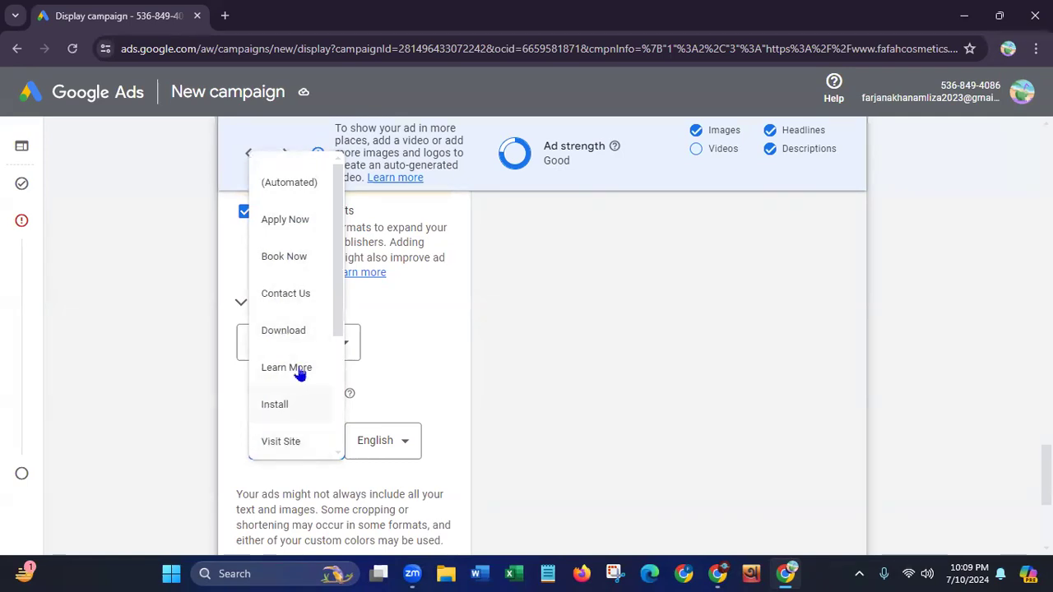
left_click_drag(342, 296, 338, 340)
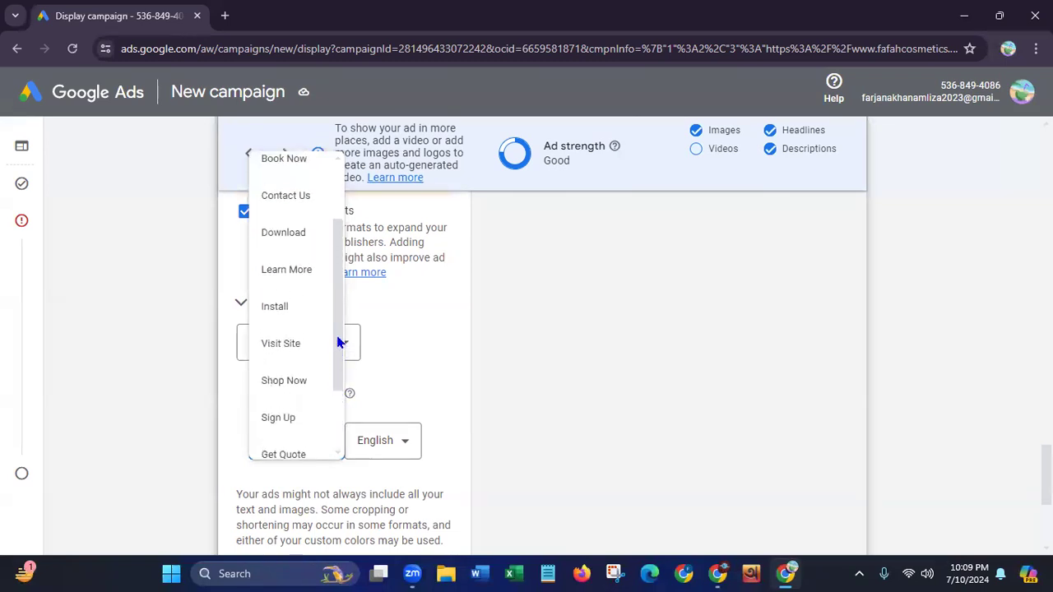
left_click(285, 356)
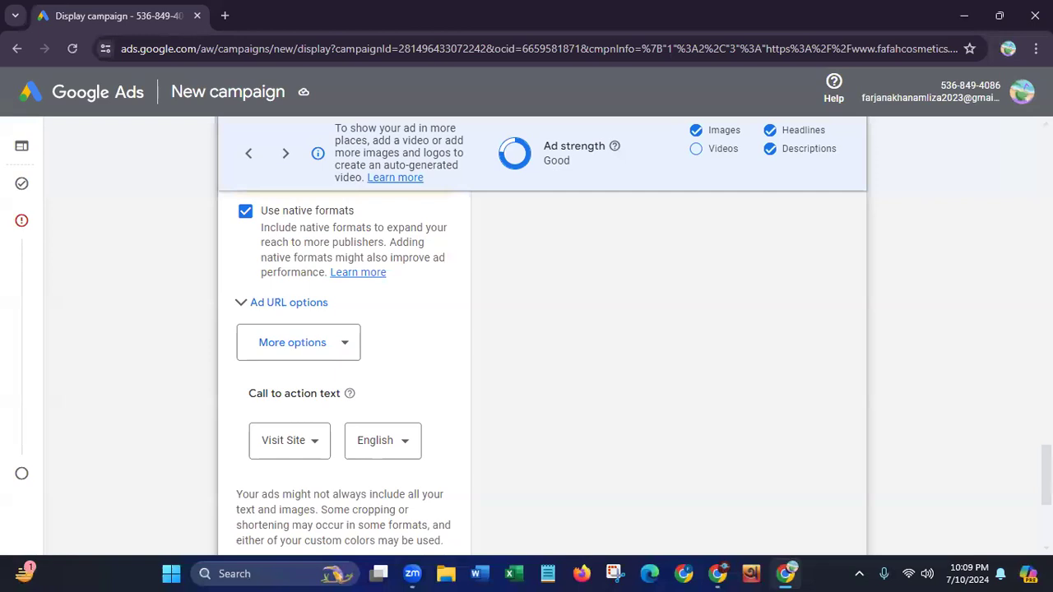
Continue from the ad to the campaign review and look through the campaign summary for errors
scroll(541, 370, "down", 3)
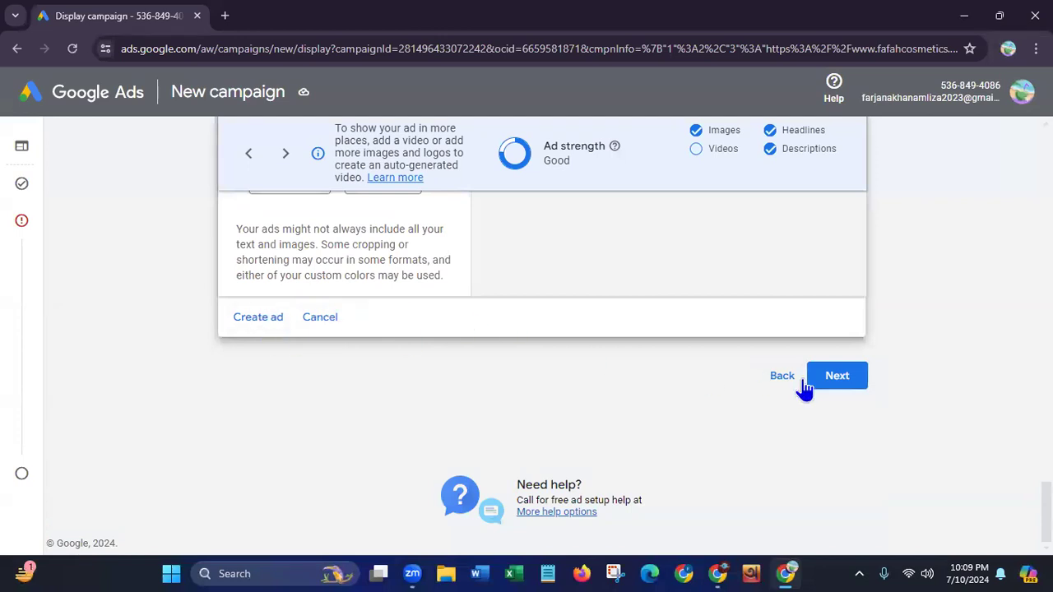
left_click(842, 383)
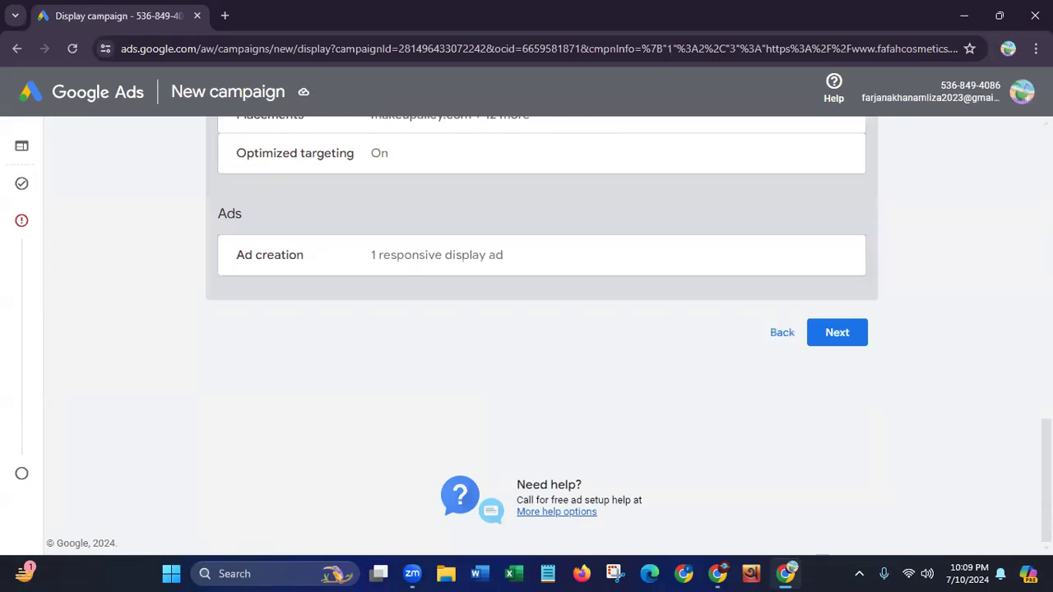
scroll(843, 381, "up", 4)
scroll(543, 336, "up", 5)
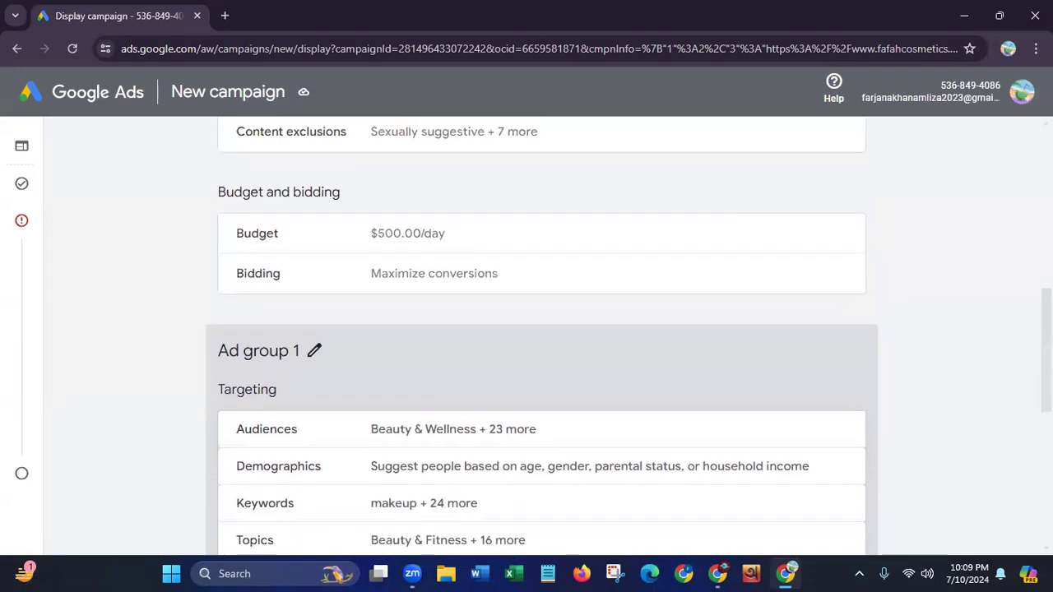
scroll(542, 336, "up", 4)
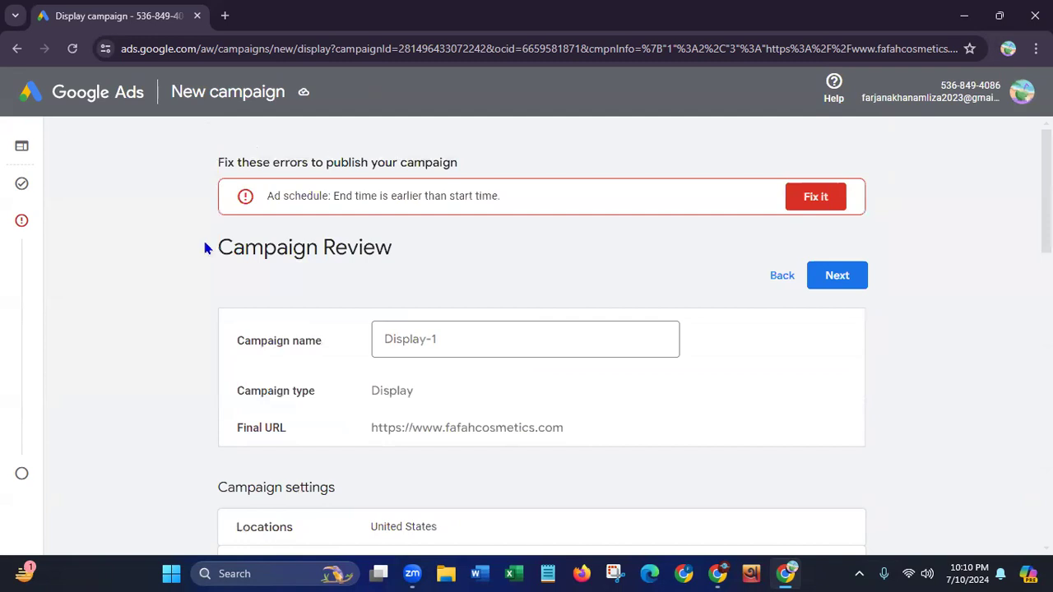
left_click_drag(219, 242, 510, 266)
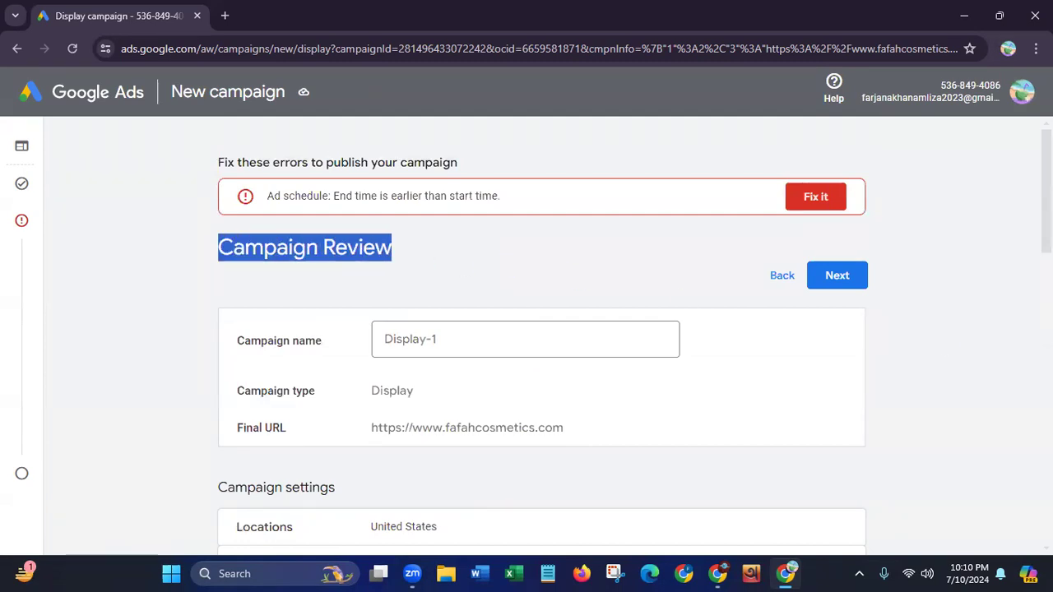
scroll(542, 335, "down", 4)
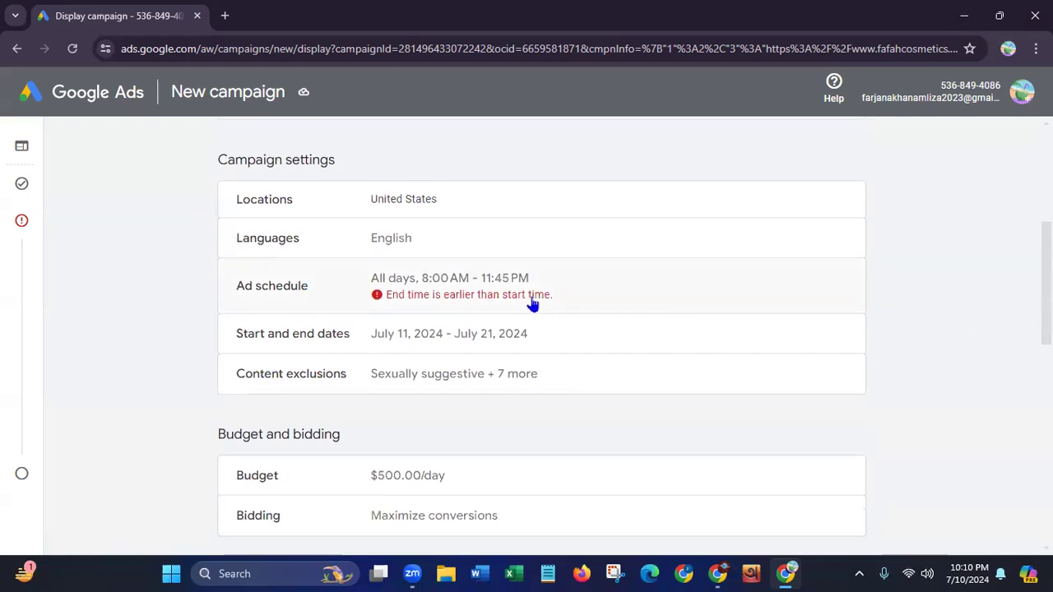
Reopen the campaign settings from the ad schedule error and set the campaign's end date to None
left_click(463, 302)
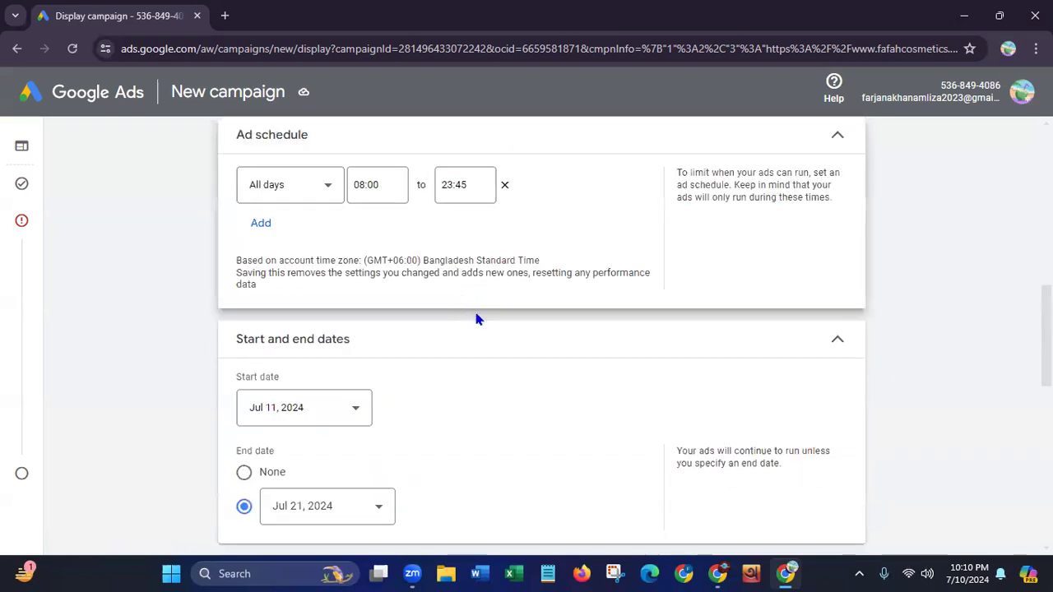
left_click(374, 510)
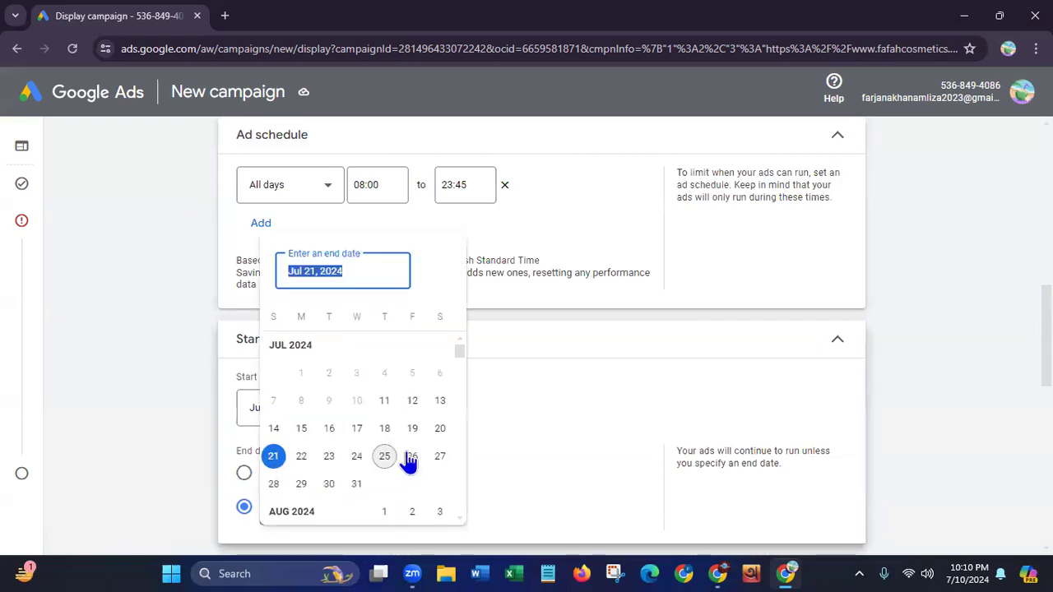
left_click(436, 434)
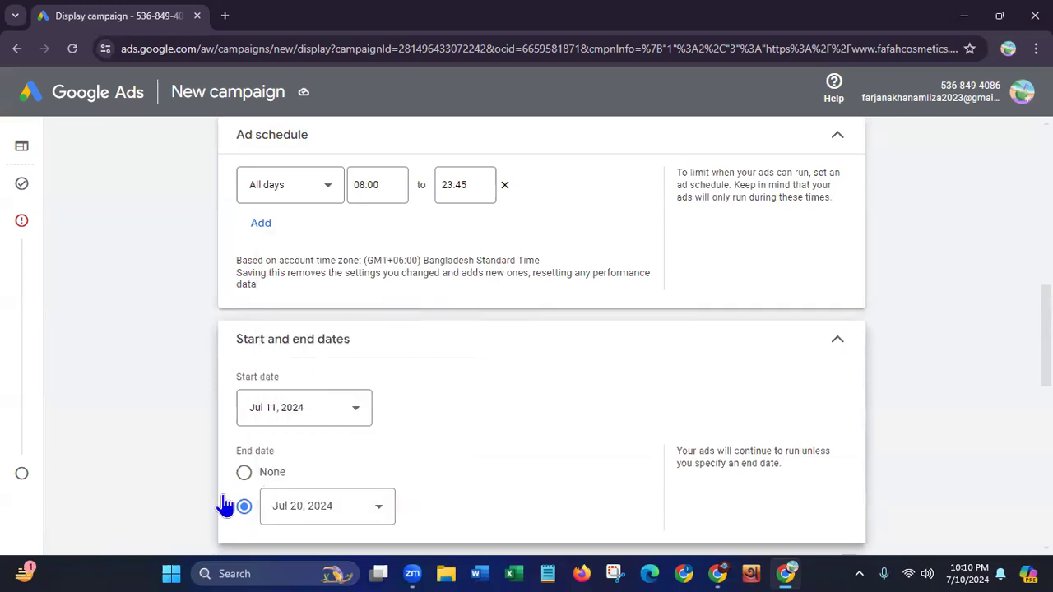
left_click(247, 472)
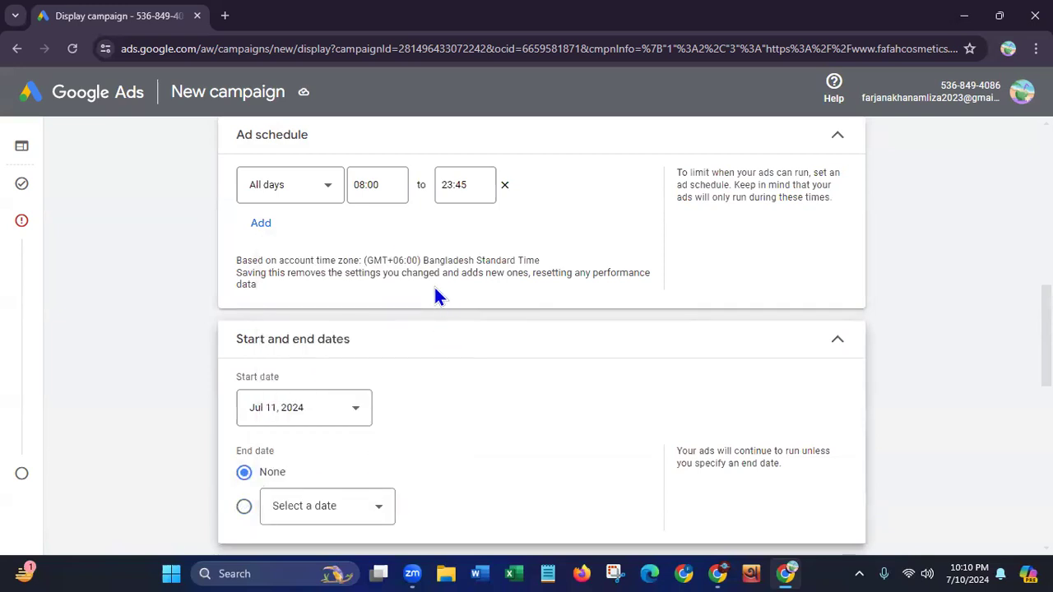
Change the all-days ad schedule to run from 00:00 to 00:00
left_click(461, 186)
left_click(473, 185)
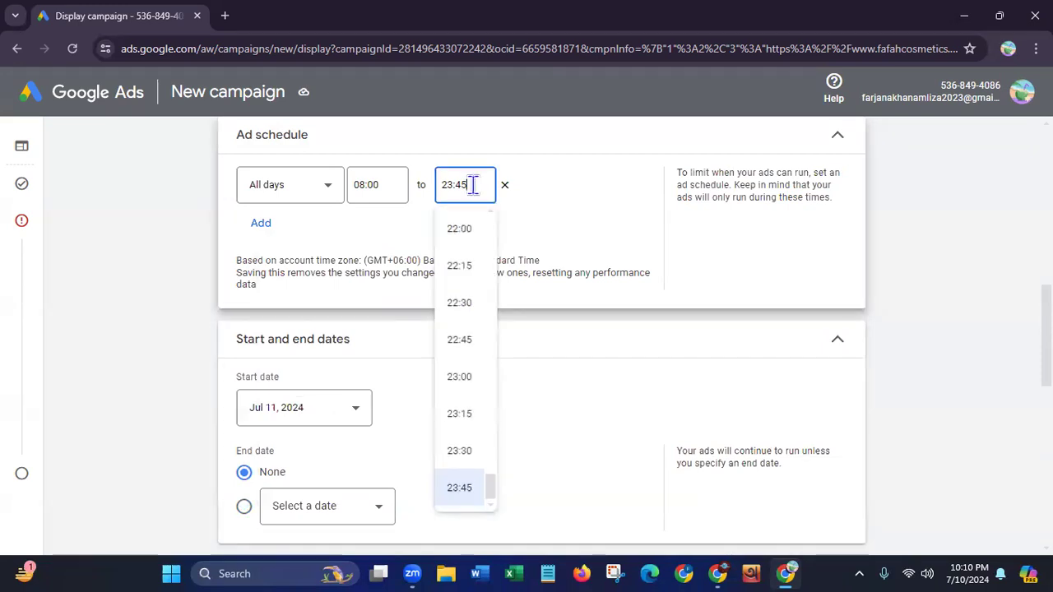
left_click_drag(474, 185, 430, 197)
type("00")
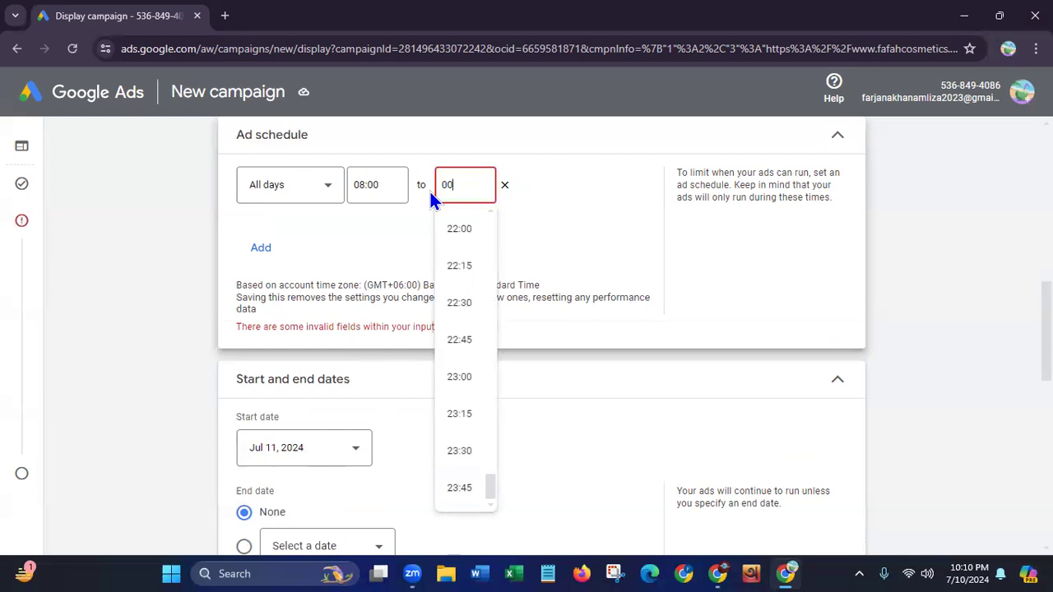
left_click(369, 187)
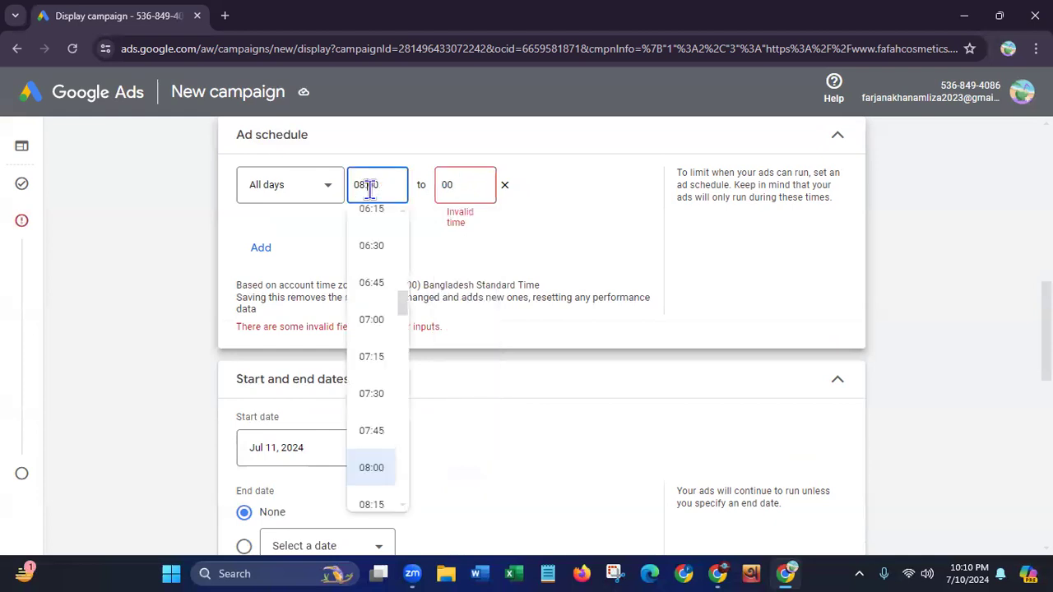
left_click(465, 186)
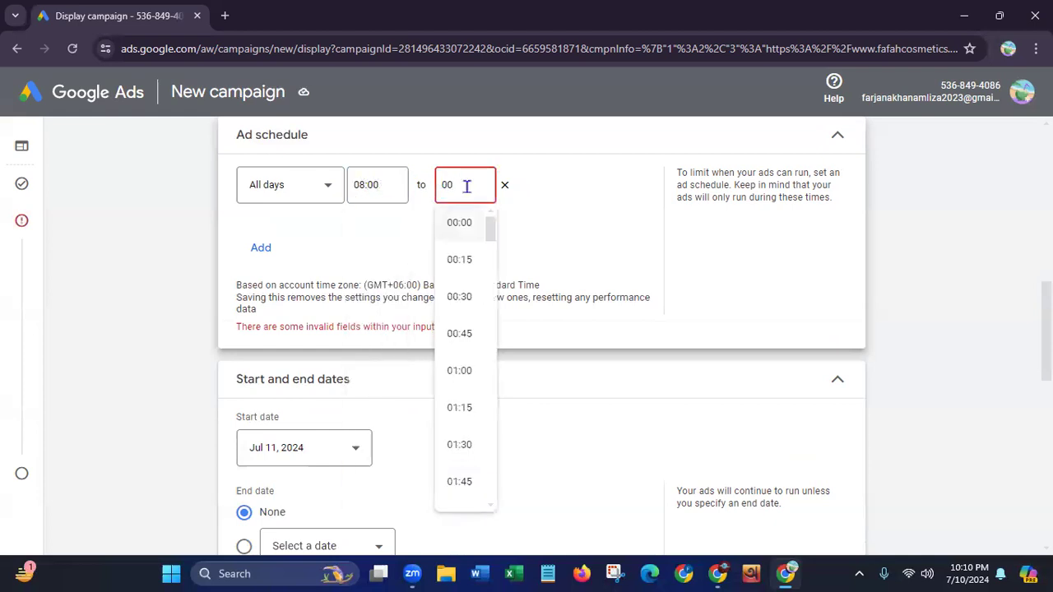
left_click(461, 231)
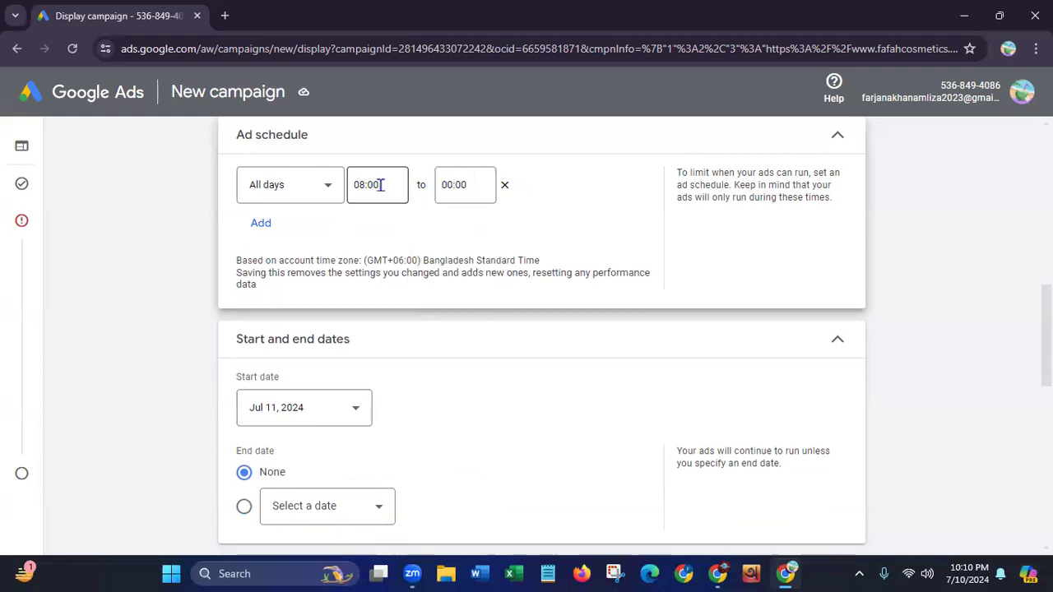
left_click(380, 185)
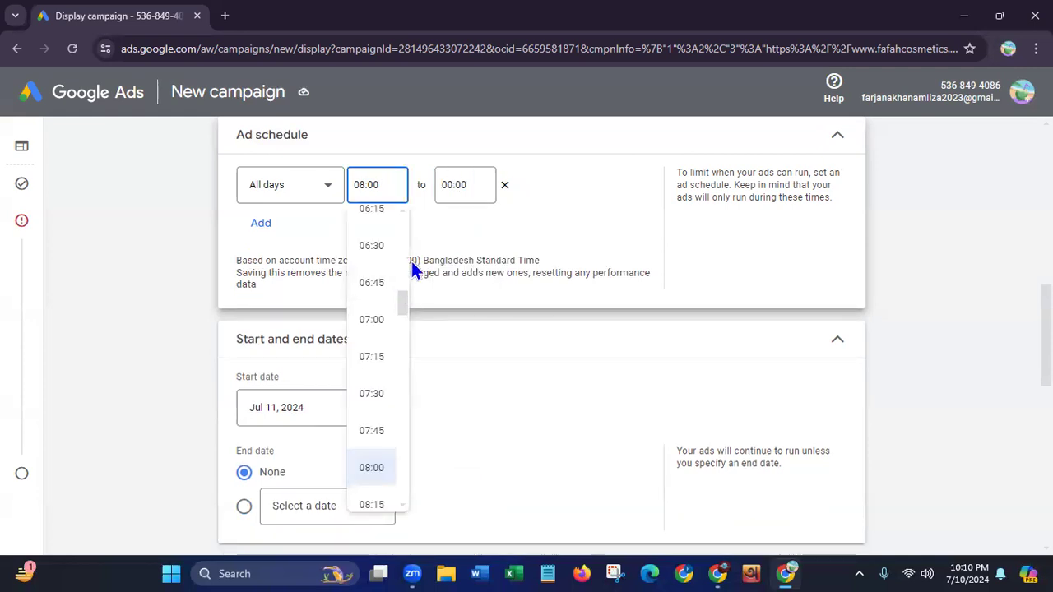
scroll(407, 246, "up", 10)
left_click(370, 230)
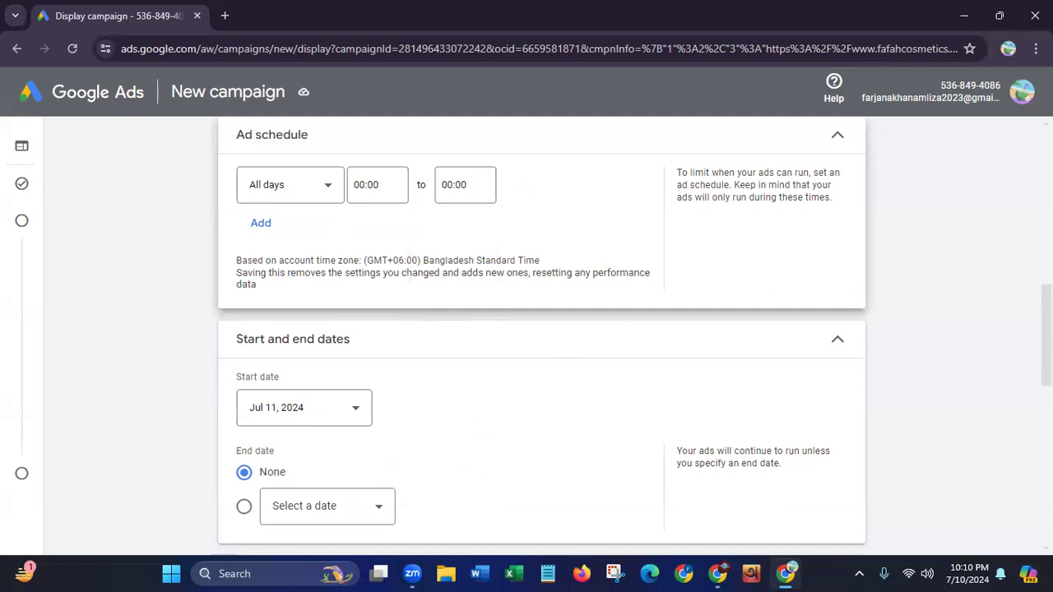
Proceed from the campaign settings through budget and bidding and targeting to the ads stage
scroll(541, 329, "down", 7)
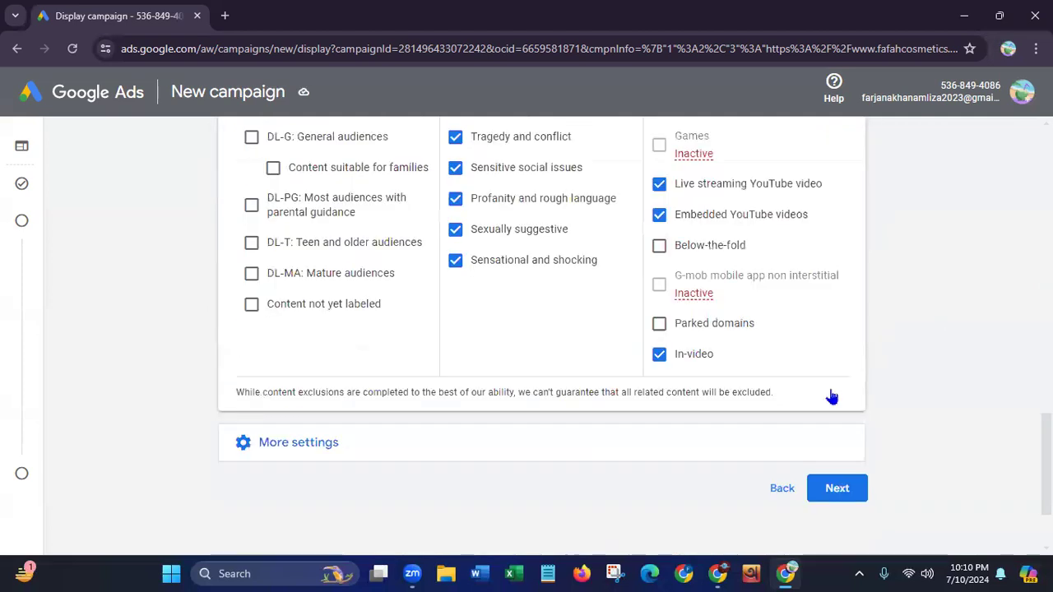
scroll(831, 397, "down", 2)
left_click(831, 393)
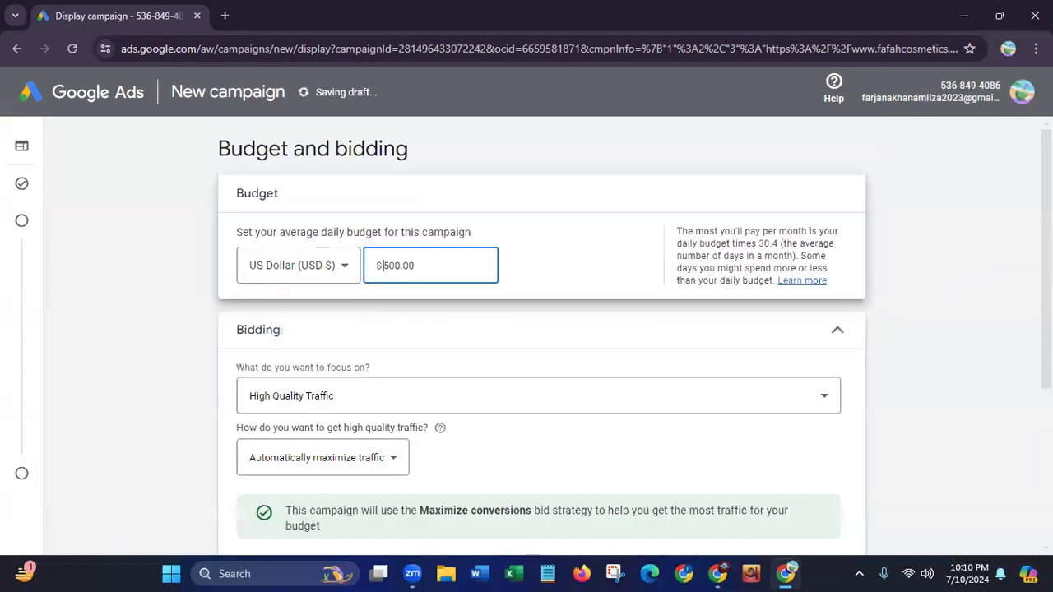
scroll(981, 461, "down", 3)
left_click(834, 375)
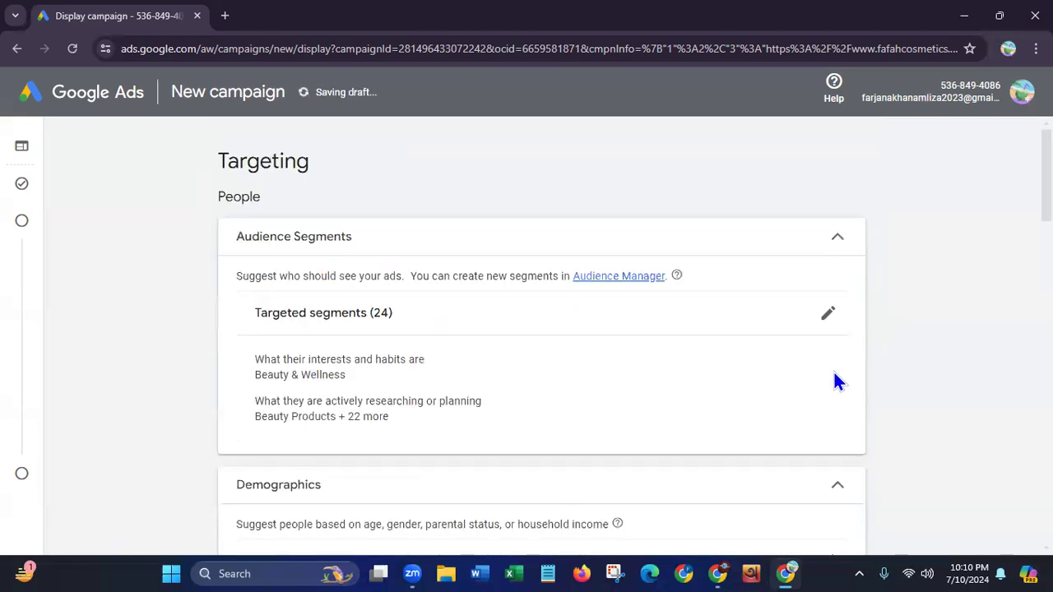
scroll(542, 329, "down", 3)
scroll(541, 329, "down", 15)
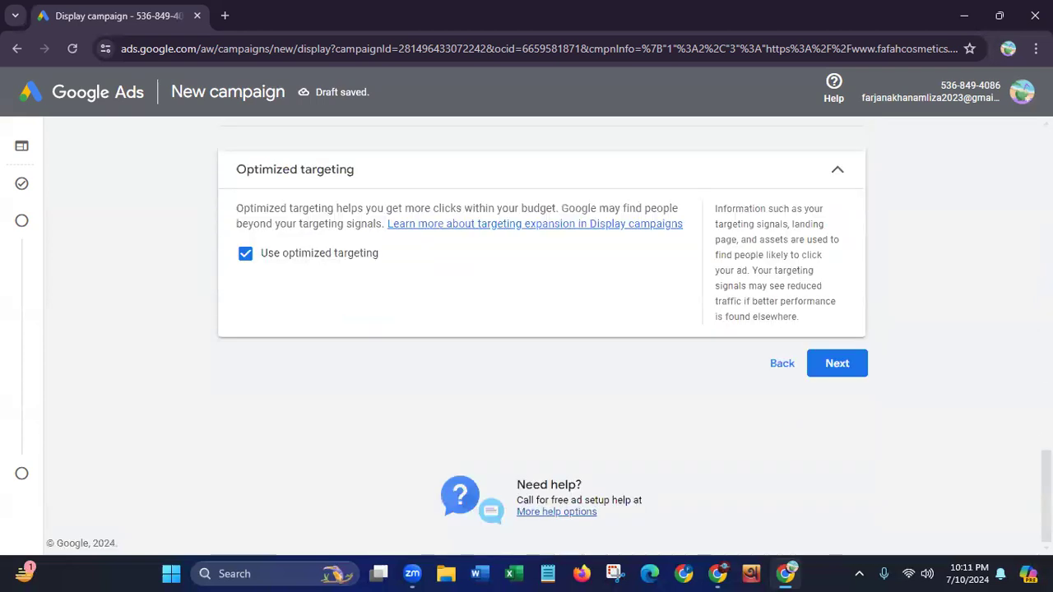
left_click(835, 372)
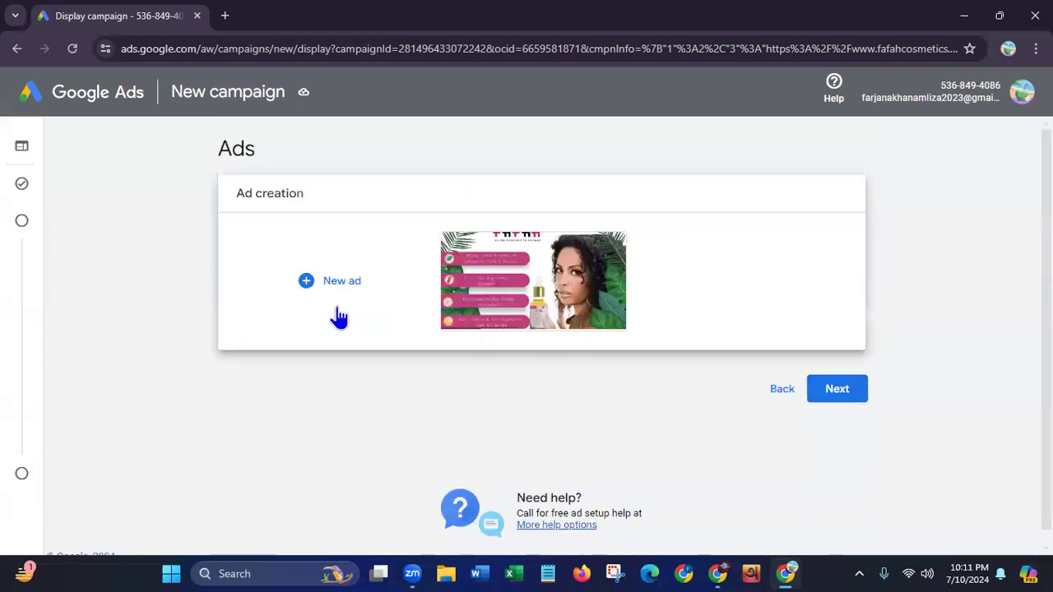
Open the existing responsive display ad and examine its business name, images, logos and preview
mouse_move(561, 298)
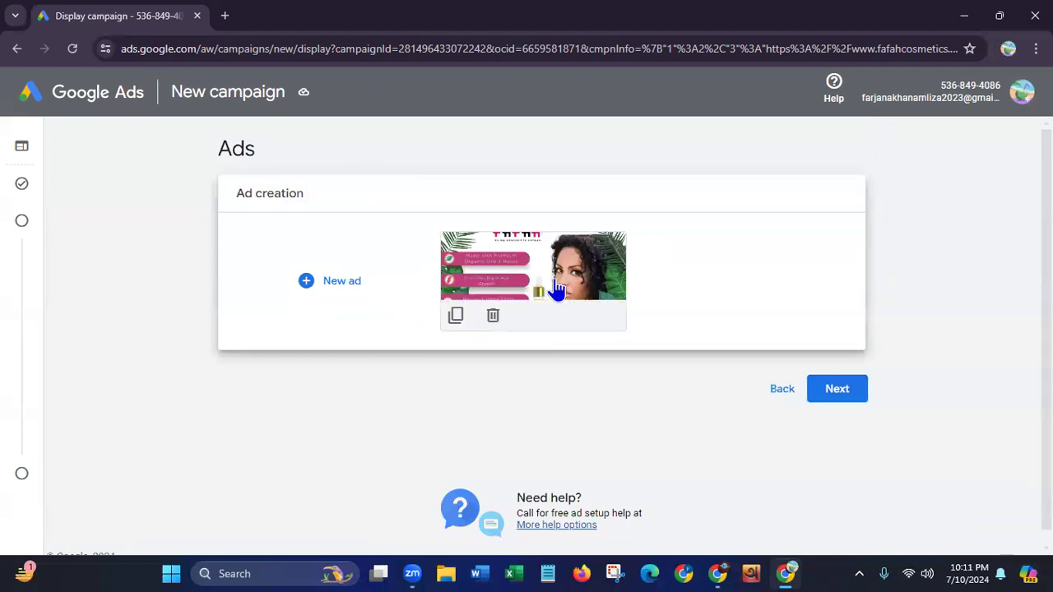
left_click(505, 271)
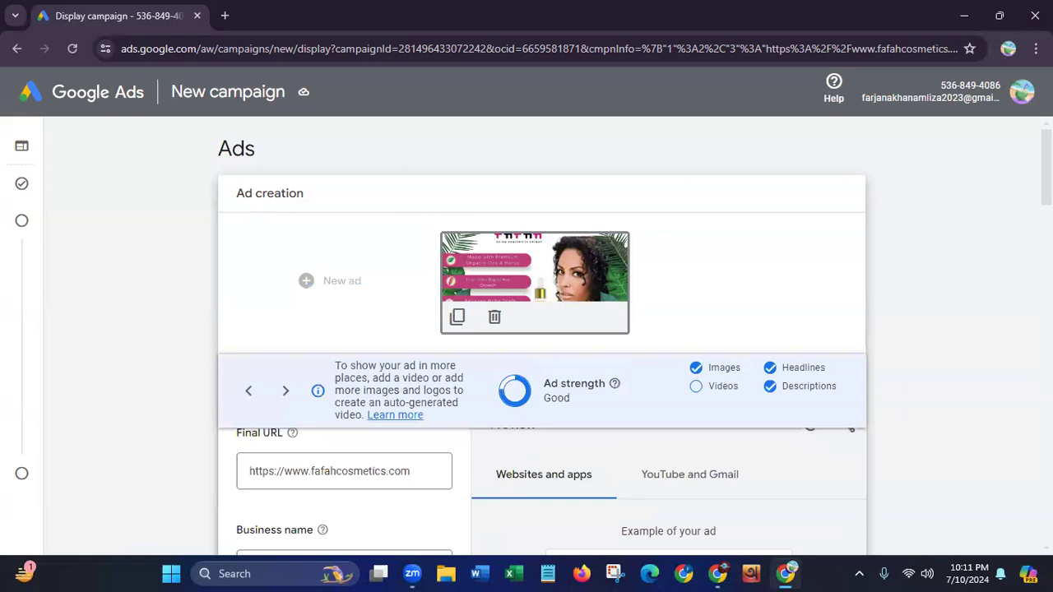
scroll(541, 343, "down", 3)
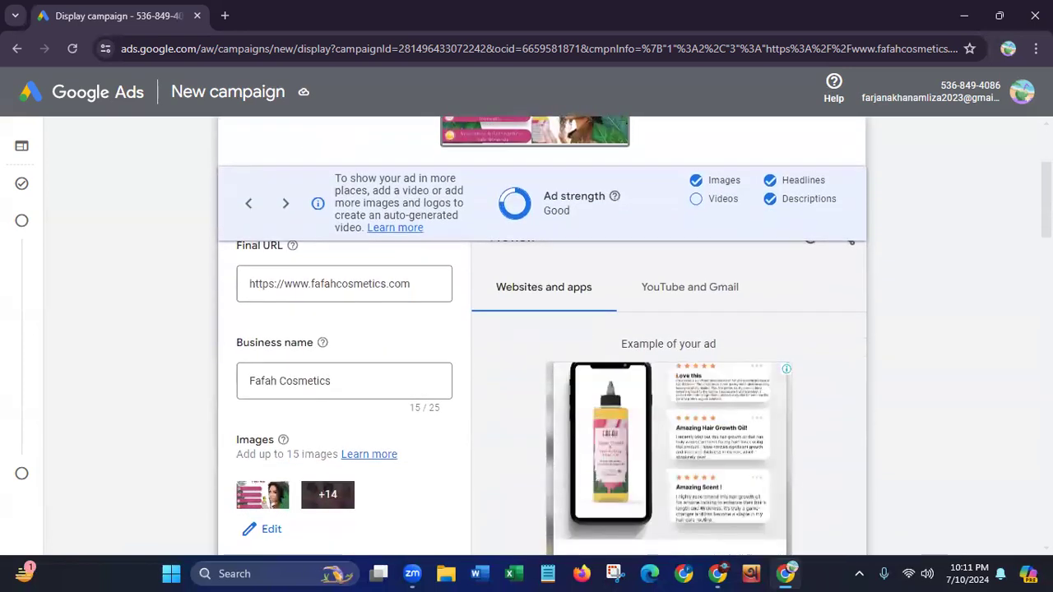
scroll(541, 342, "down", 3)
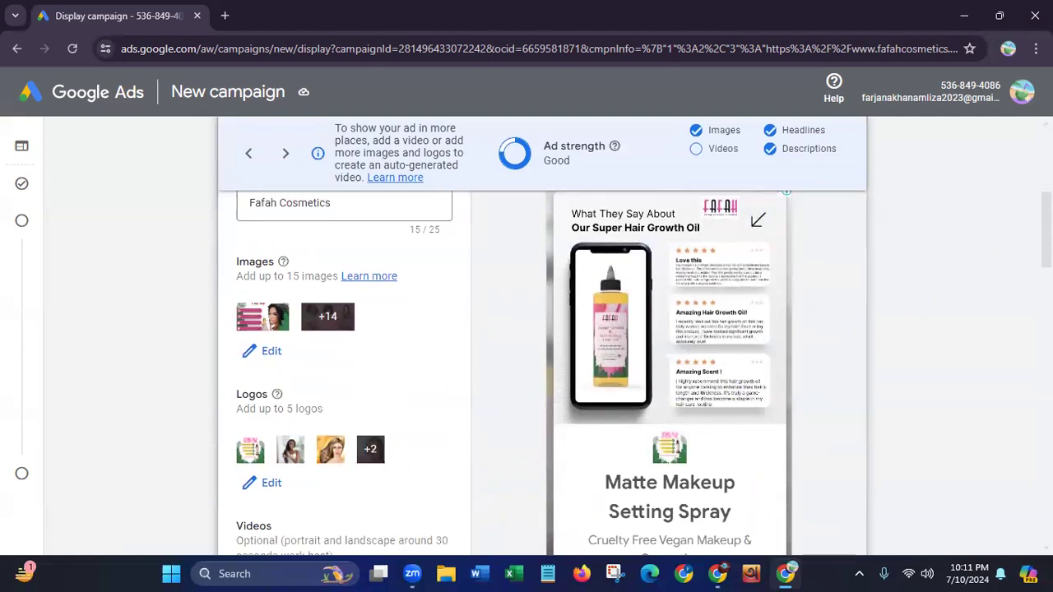
Examine the responsive display ad's assets and its website preview, switching to the fourth preview layout
scroll(543, 370, "up", 1)
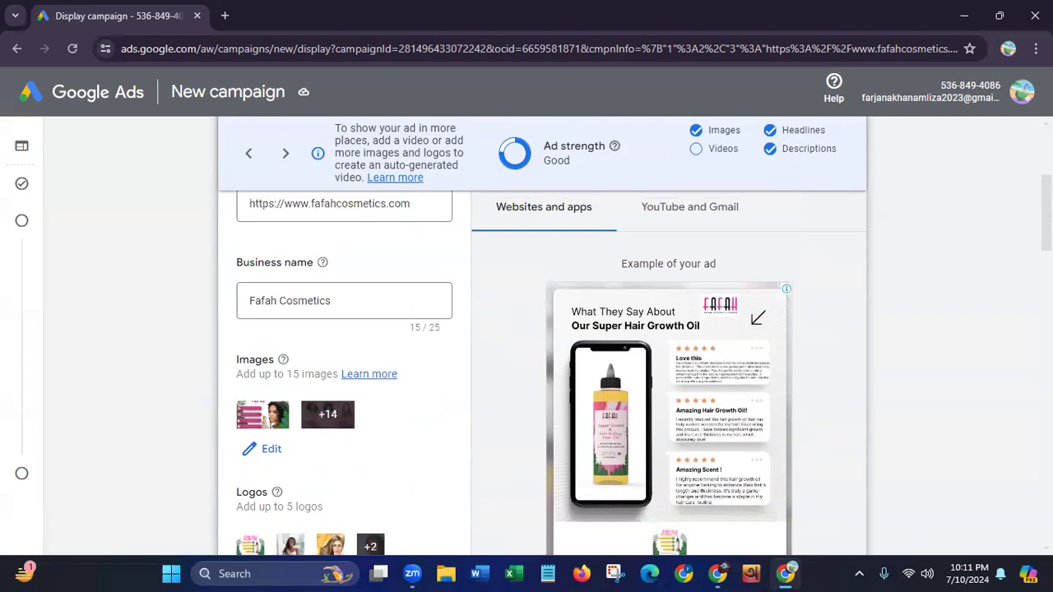
scroll(543, 370, "down", 3)
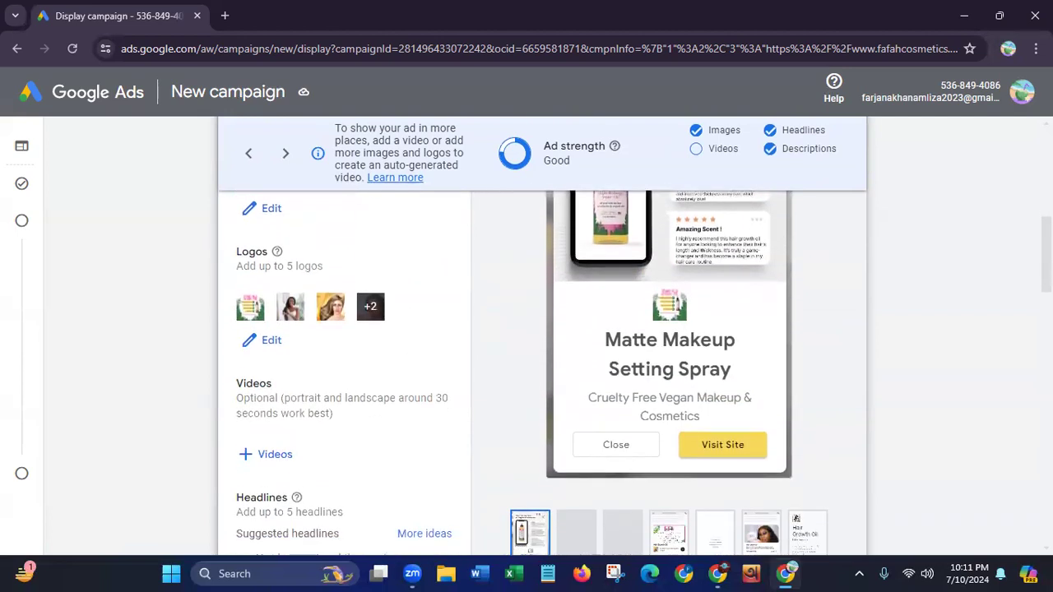
scroll(543, 370, "down", 1)
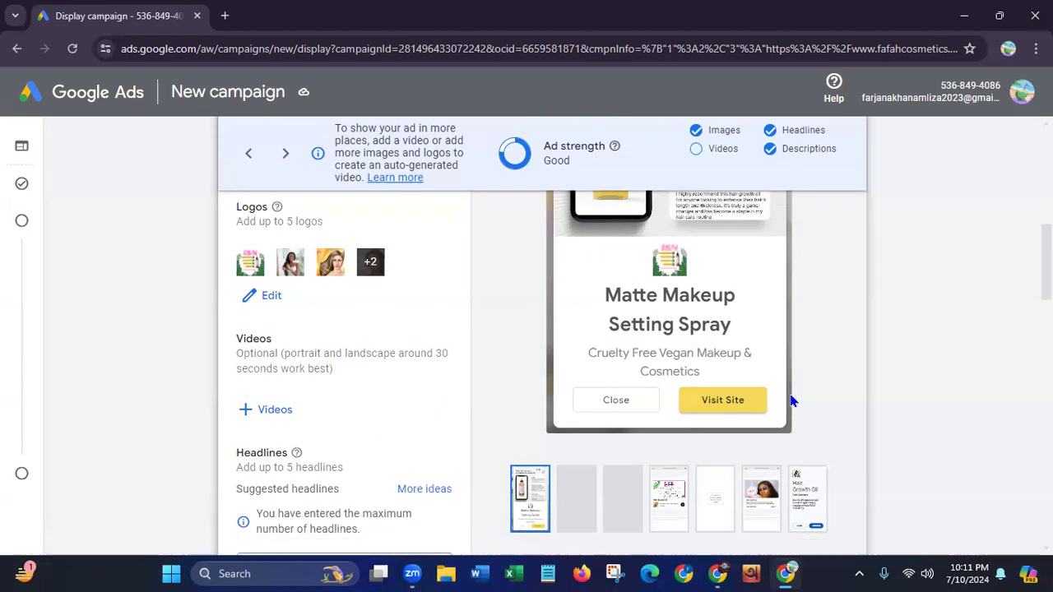
left_click(673, 510)
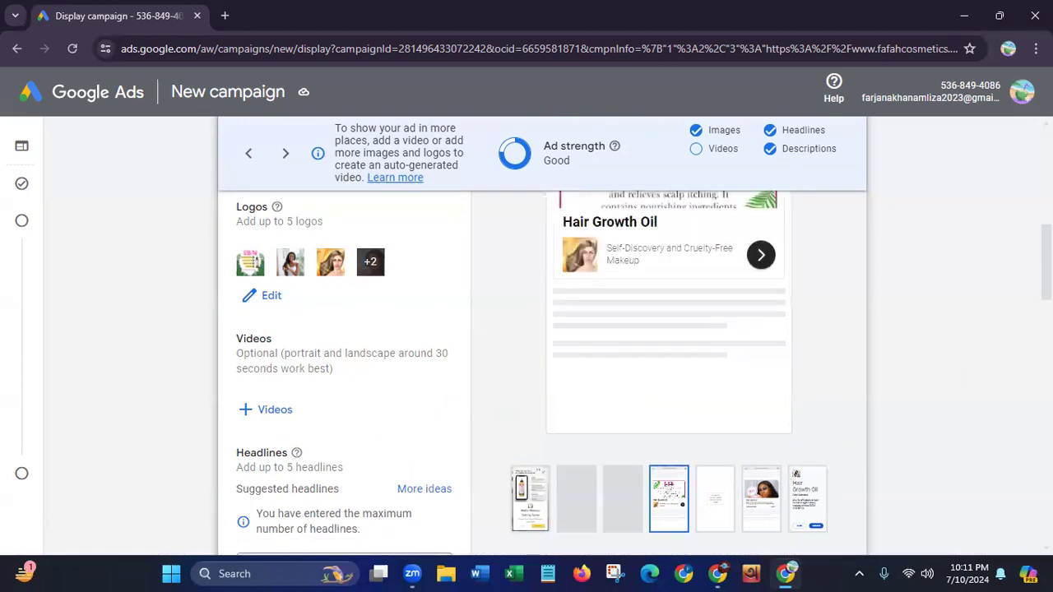
scroll(542, 371, "up", 3)
scroll(543, 370, "up", 2)
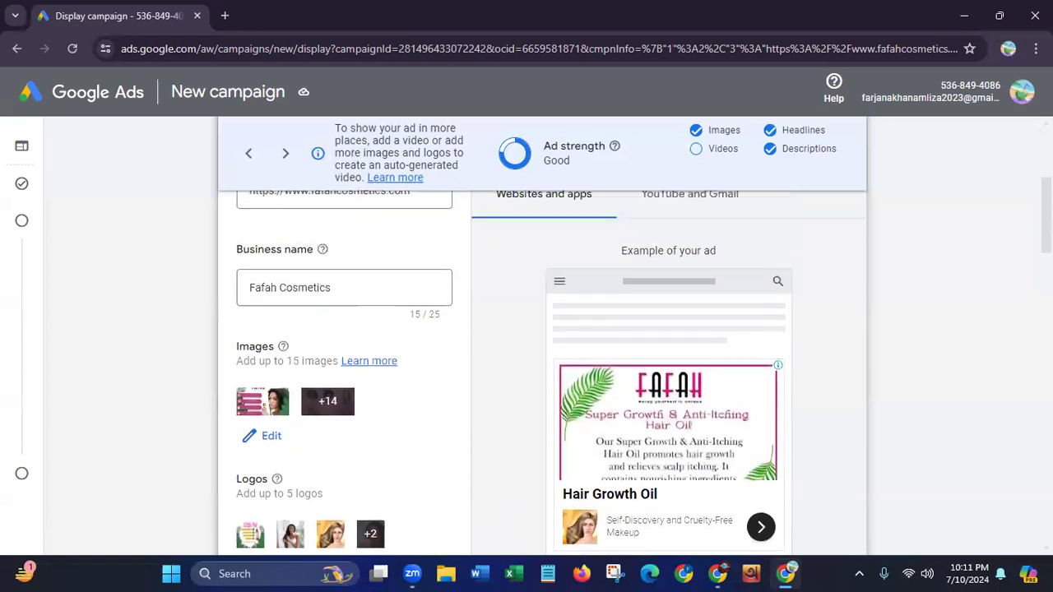
scroll(543, 370, "down", 5)
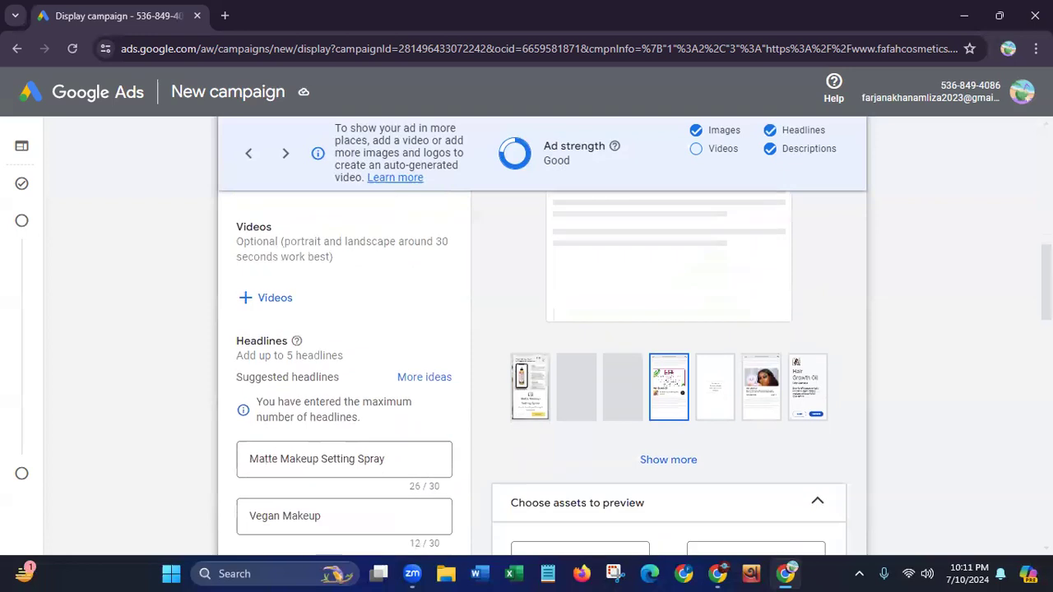
Apply the changes to the responsive display ad and proceed to the campaign review
scroll(1007, 428, "down", 10)
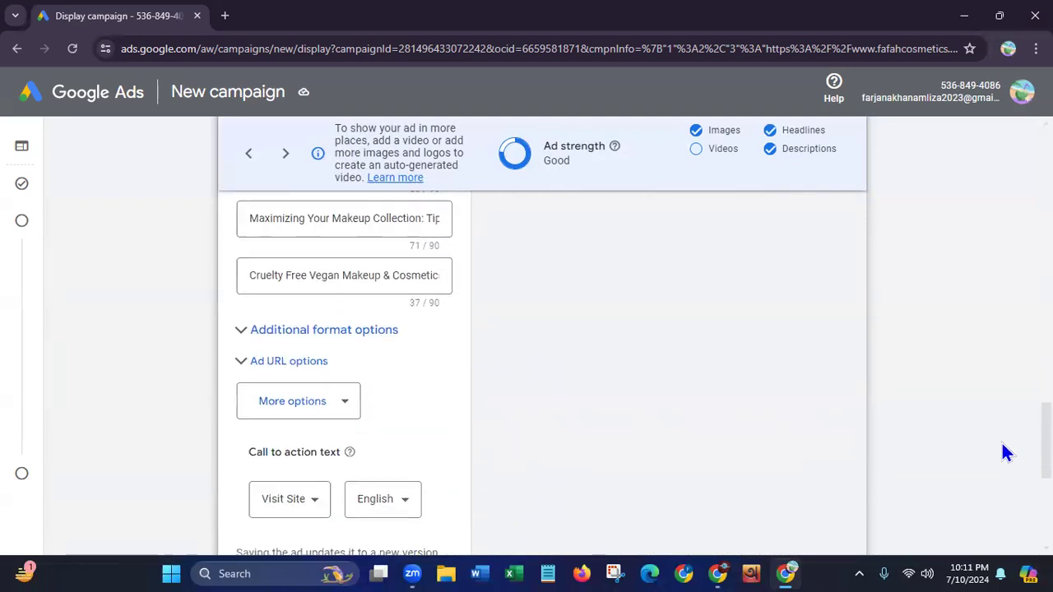
scroll(1002, 449, "down", 4)
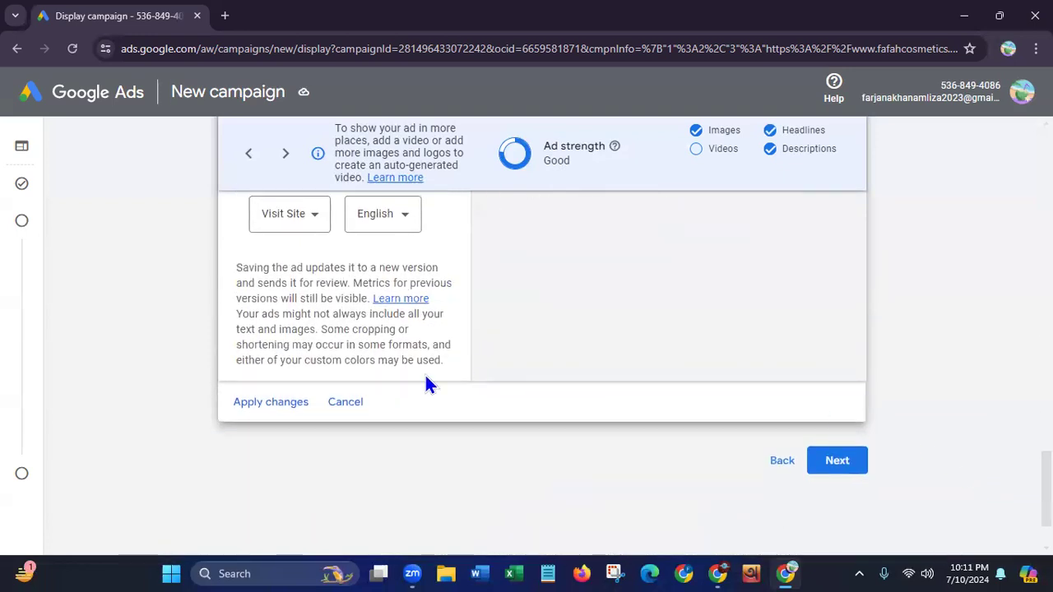
left_click(272, 403)
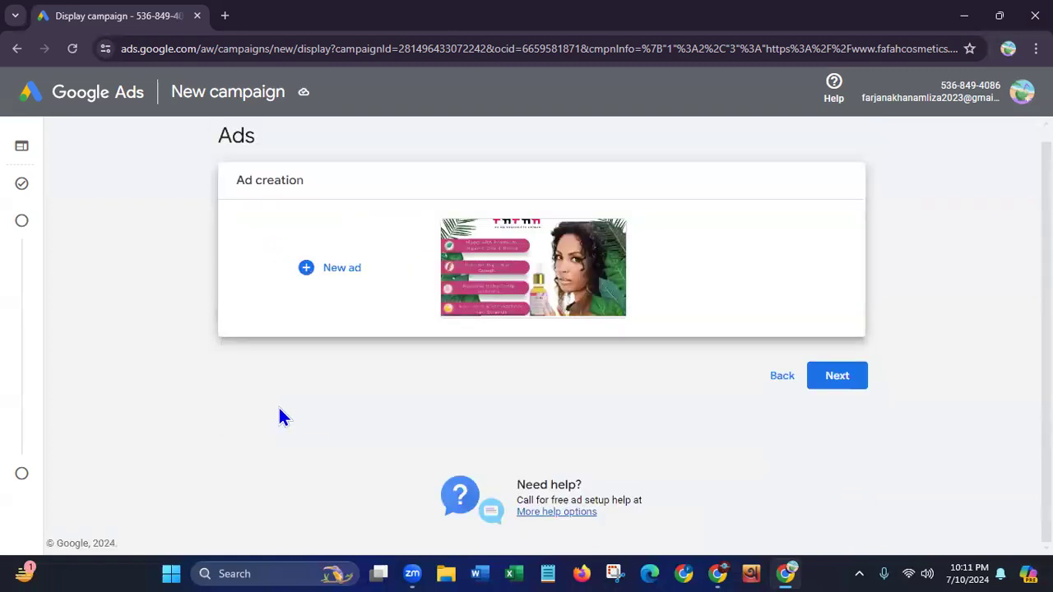
left_click(850, 382)
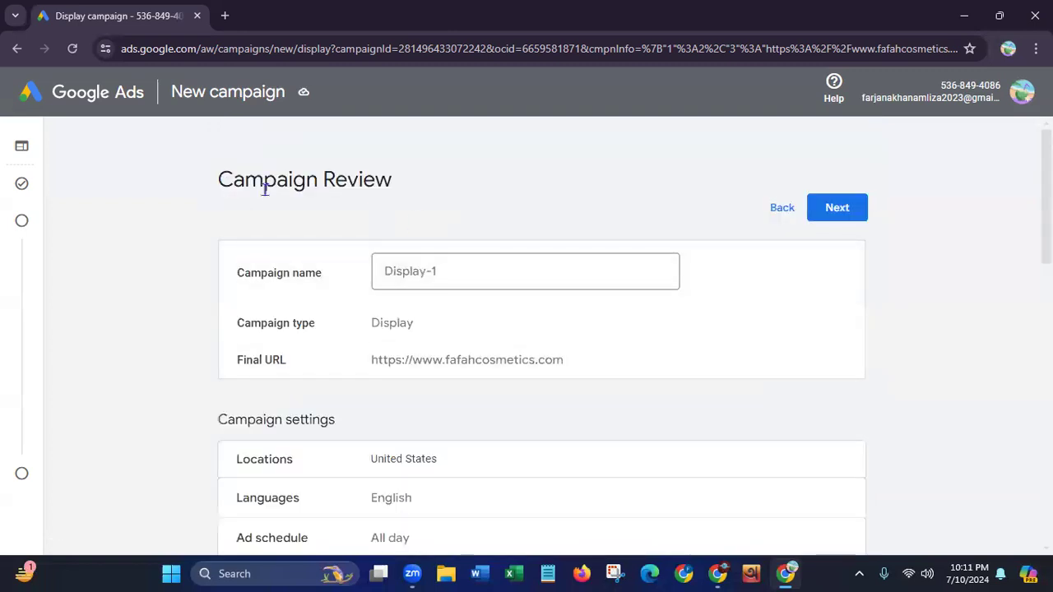
Examine the campaign review summary, from the campaign name and settings through budget, bidding and targeting to the ads
left_click_drag(219, 180, 504, 230)
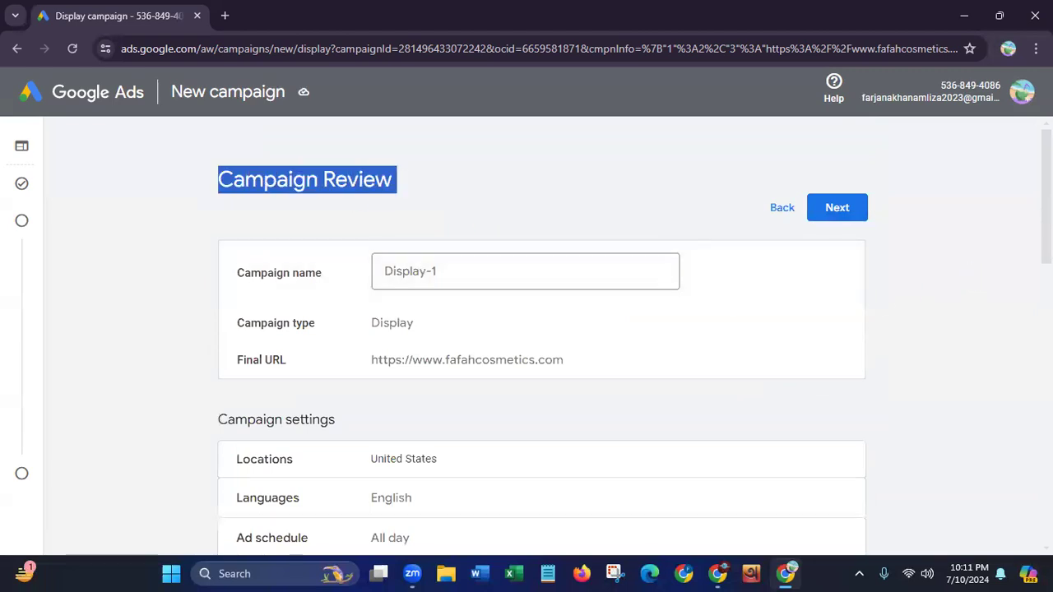
scroll(971, 275, "down", 2)
scroll(543, 336, "down", 3)
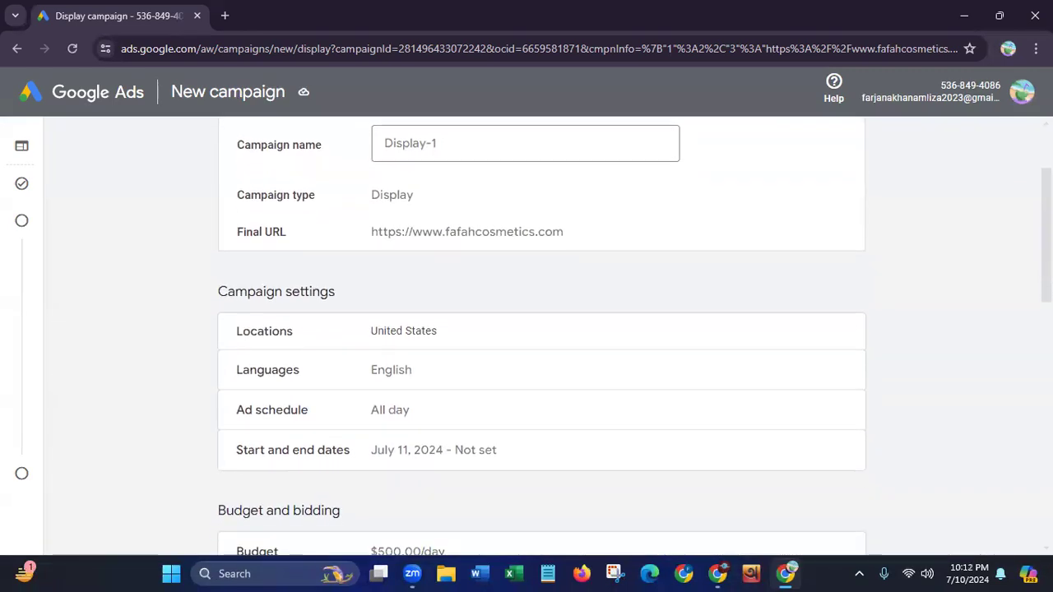
scroll(1028, 390, "down", 5)
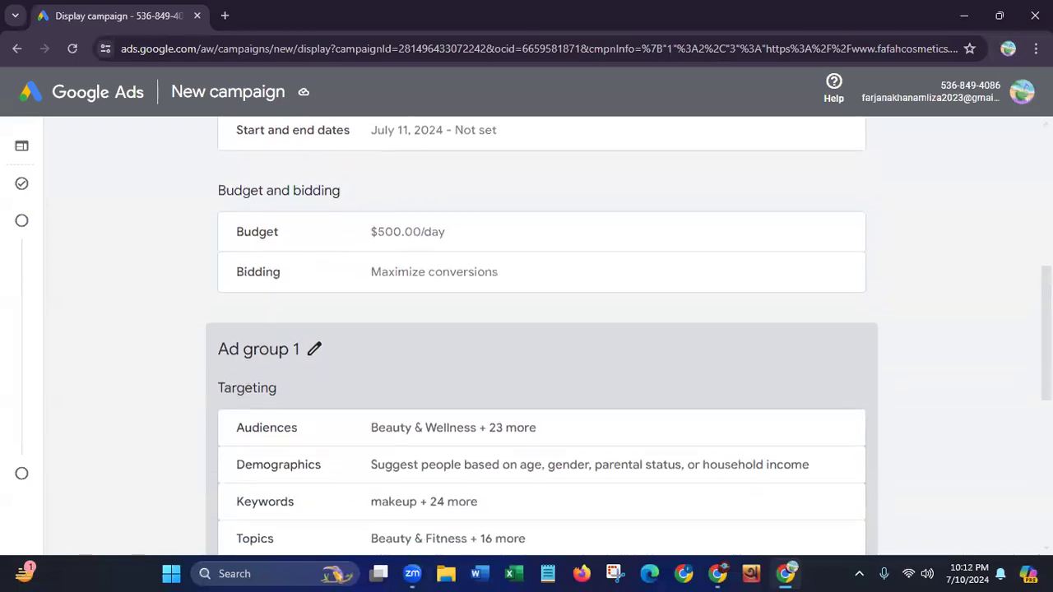
scroll(1028, 390, "down", 2)
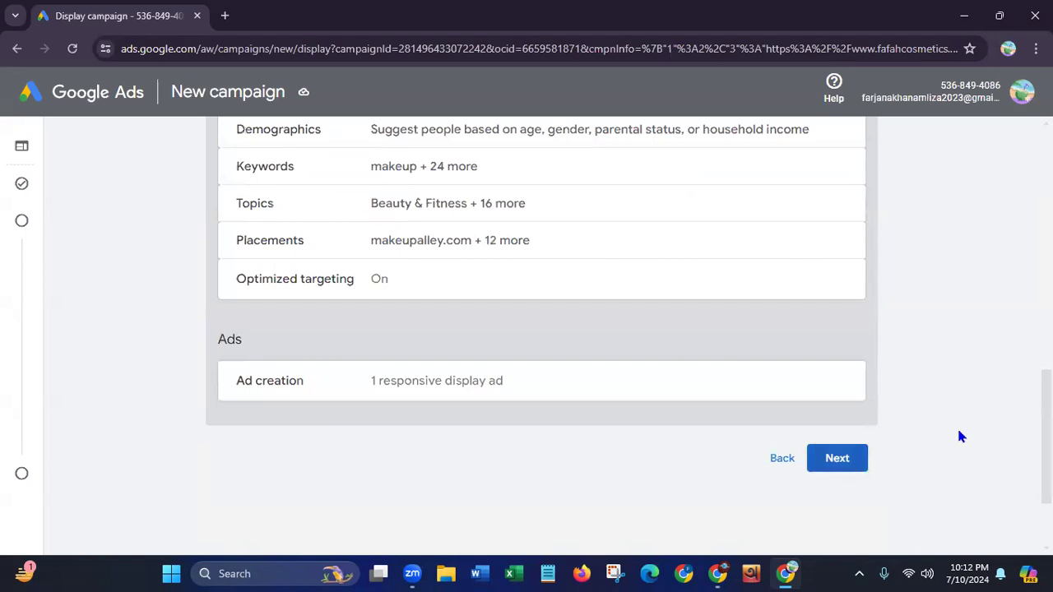
scroll(542, 337, "up", 10)
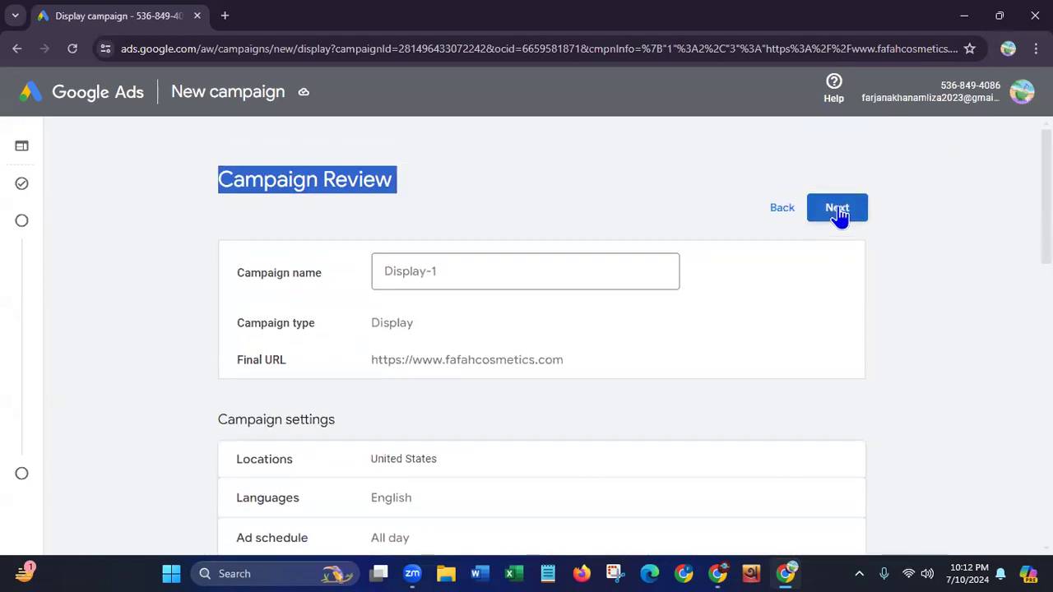
left_click(483, 196)
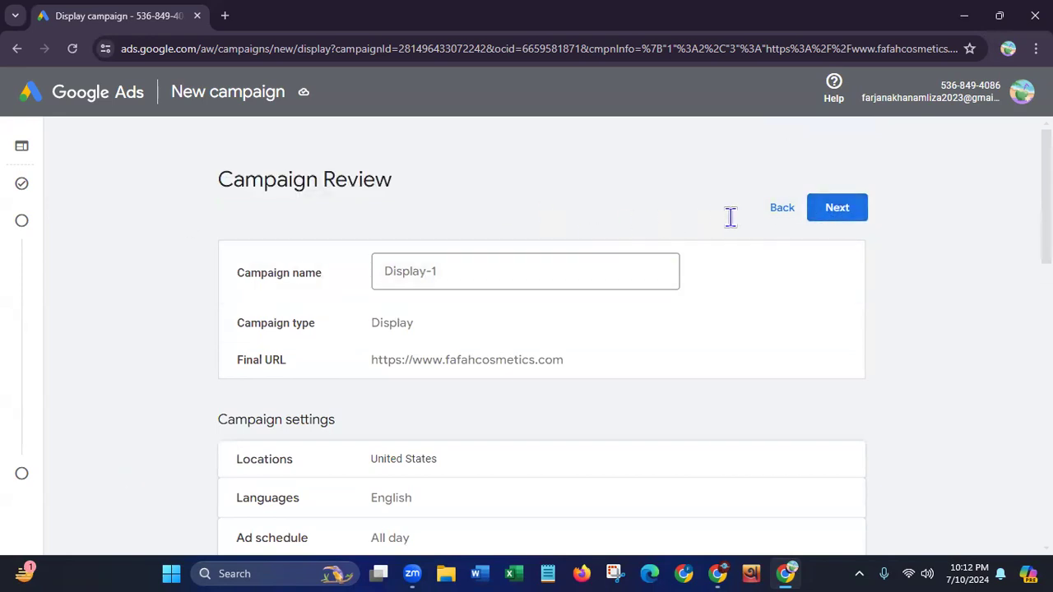
scroll(1024, 275, "down", 3)
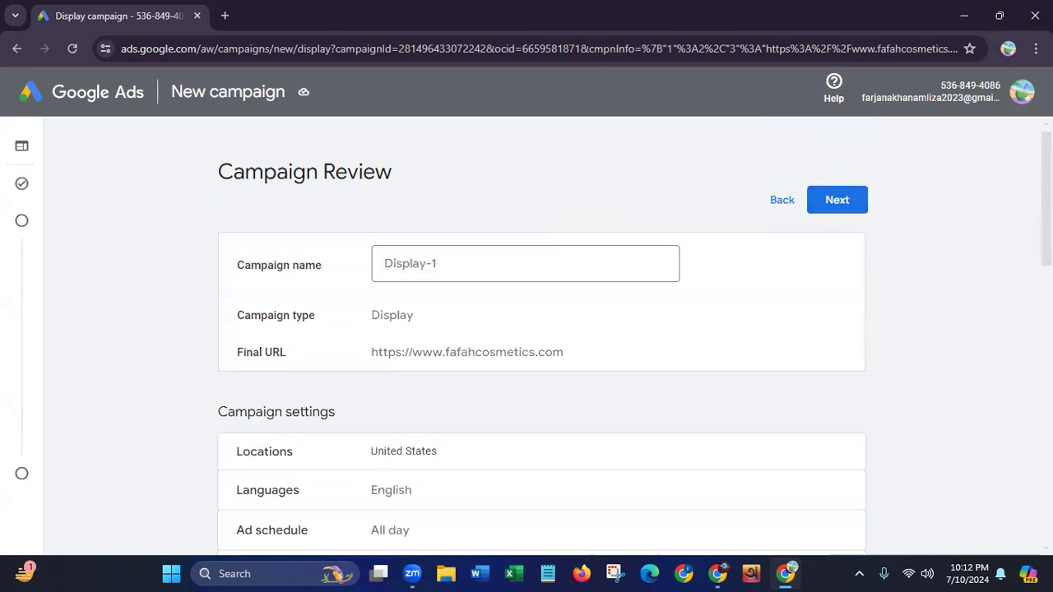
scroll(1025, 275, "down", 5)
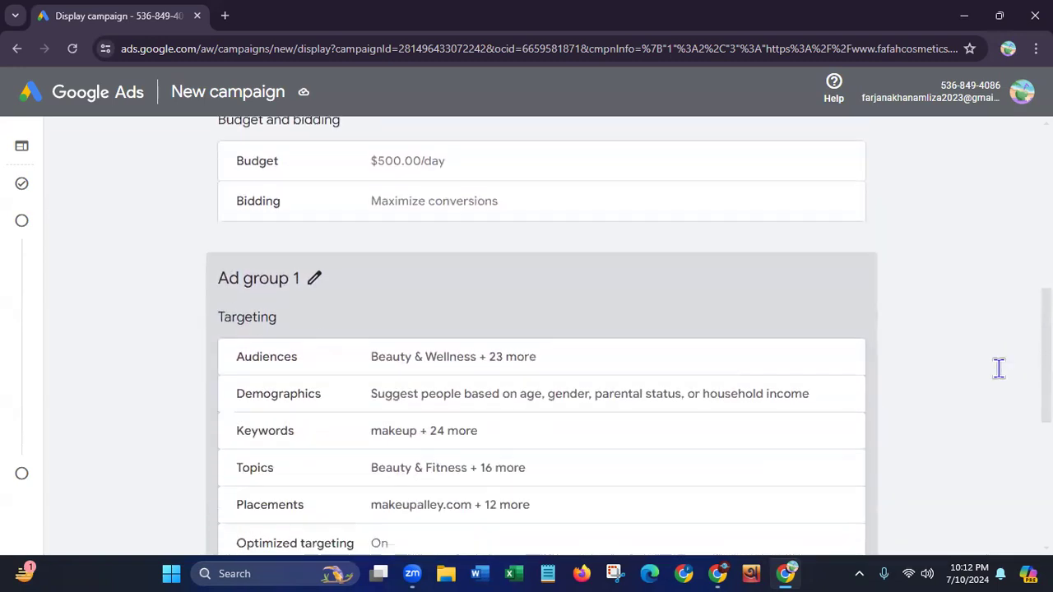
scroll(989, 401, "down", 2)
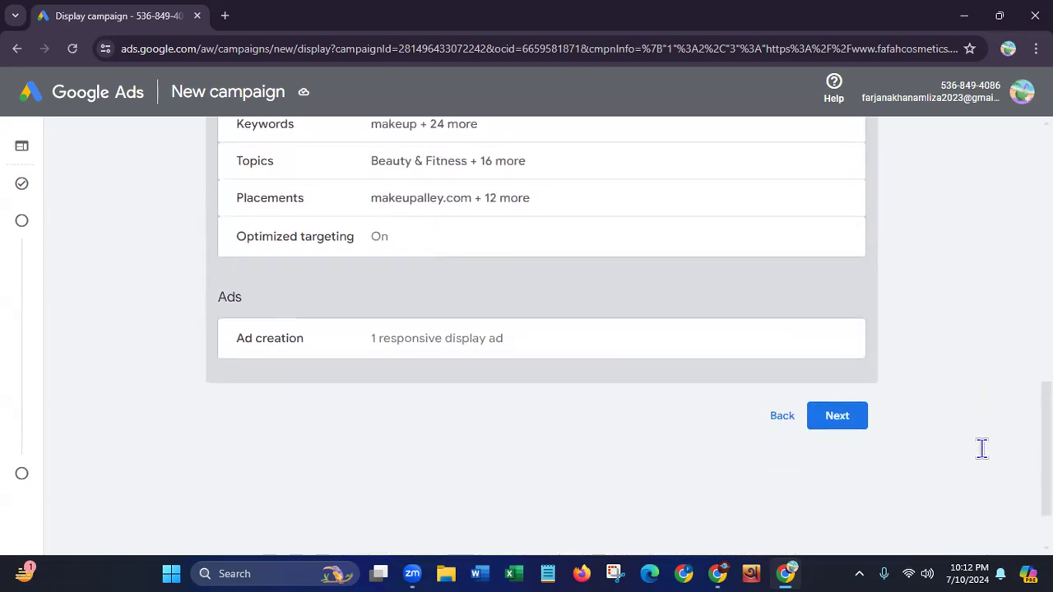
scroll(987, 426, "up", 10)
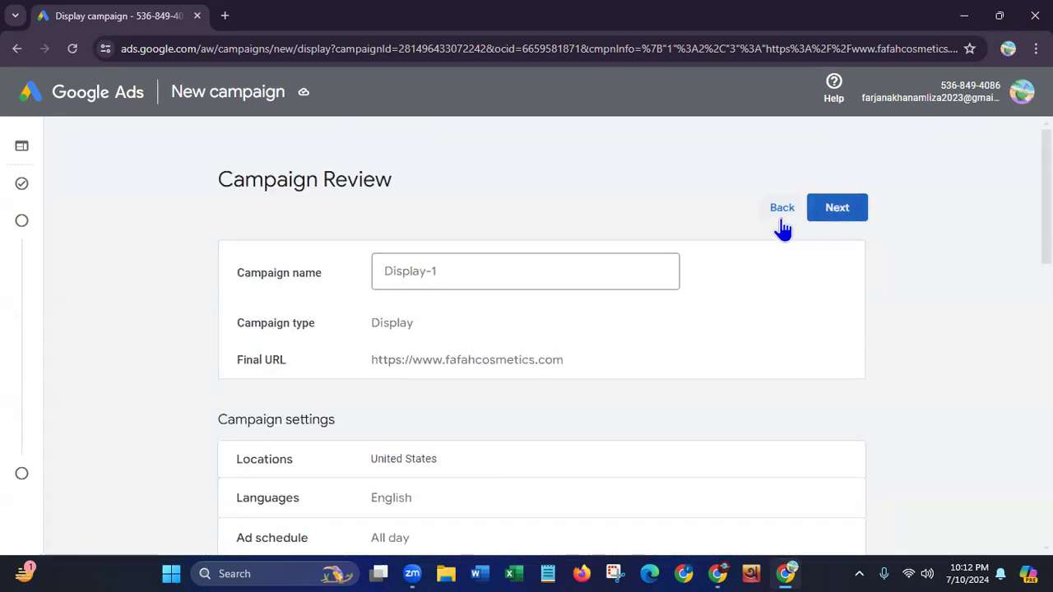
Go back to the ads stage, look over the list of campaign creation stages, and return to the campaign review
left_click(782, 209)
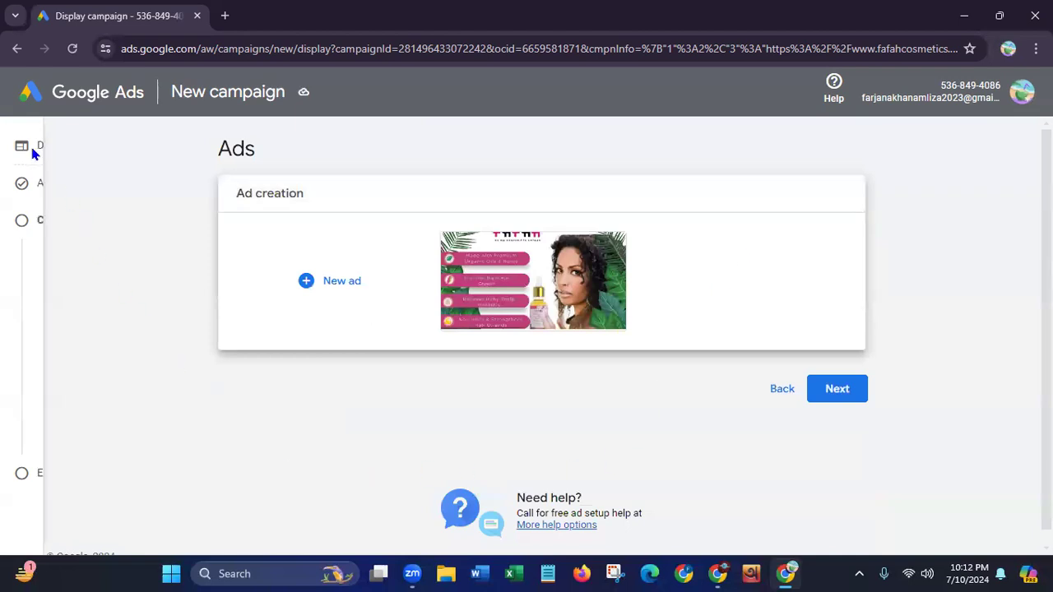
mouse_move(25, 148)
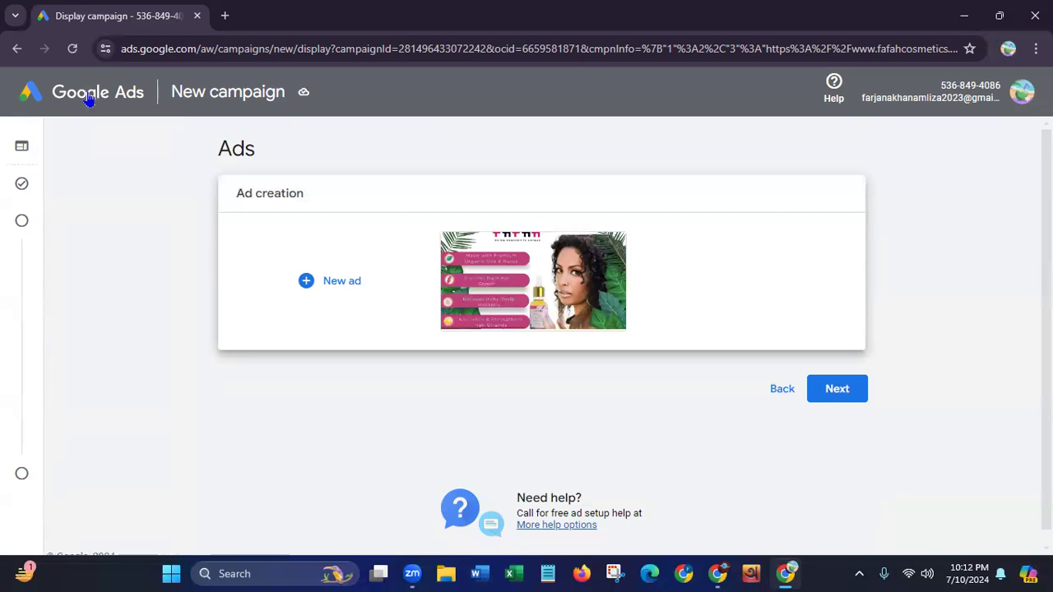
mouse_move(27, 234)
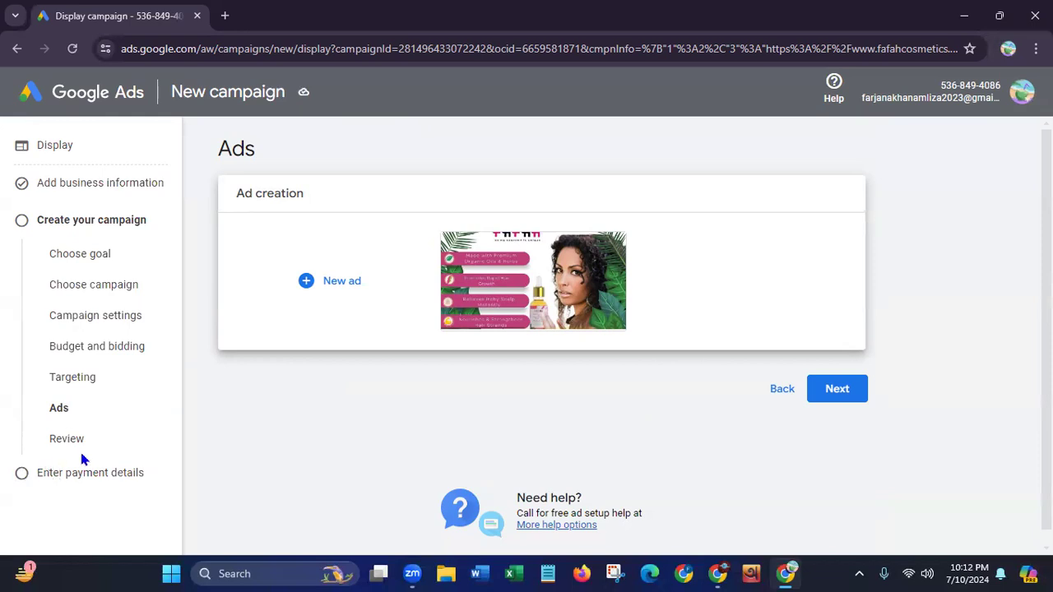
left_click(838, 393)
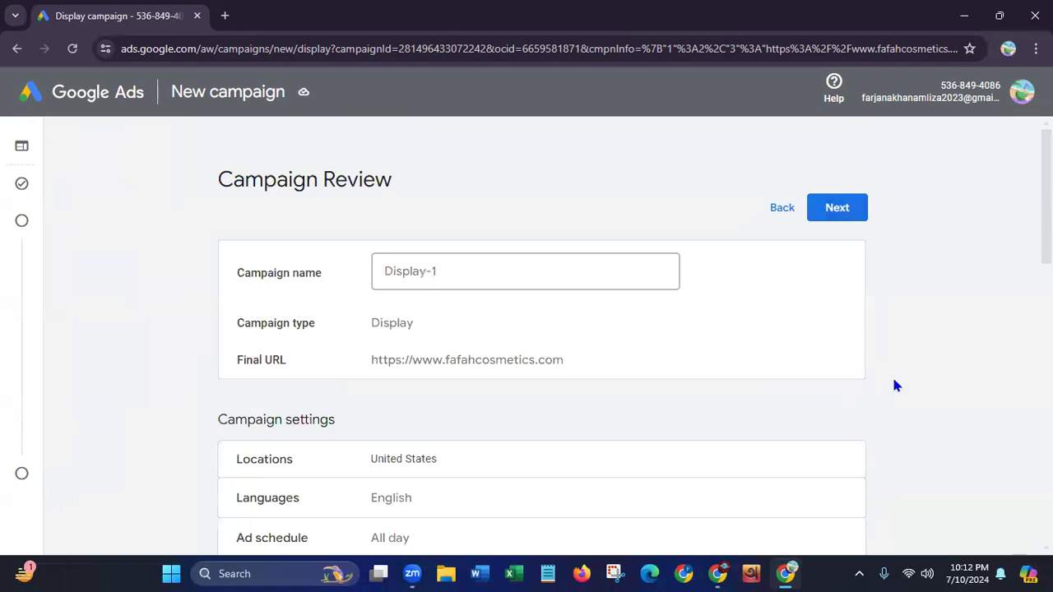
Recheck the review summary's campaign settings, budget, ad group targeting and ad creation entries
scroll(542, 335, "down", 2)
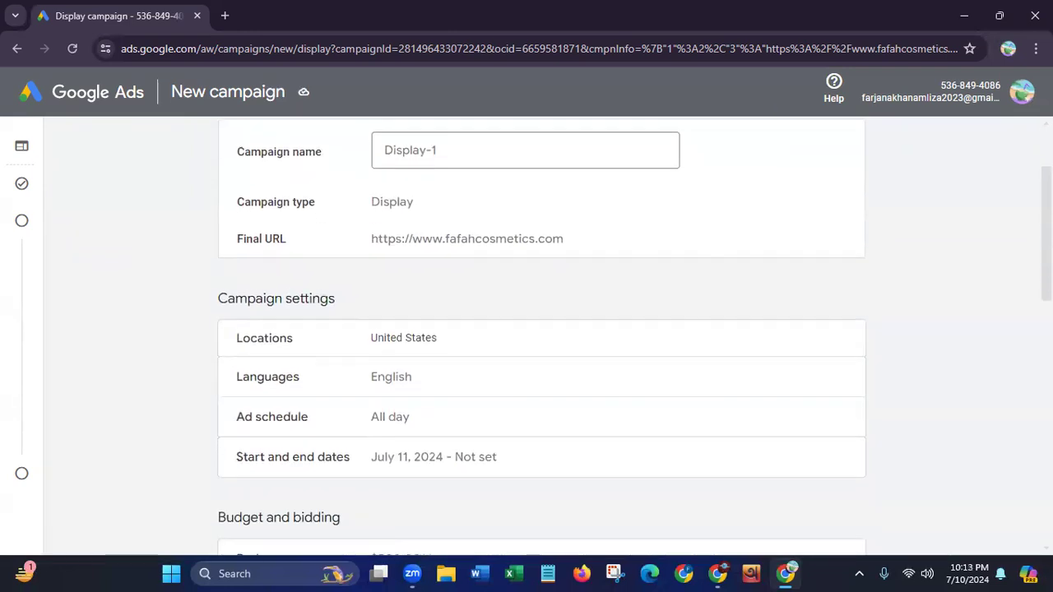
scroll(1010, 483, "down", 8)
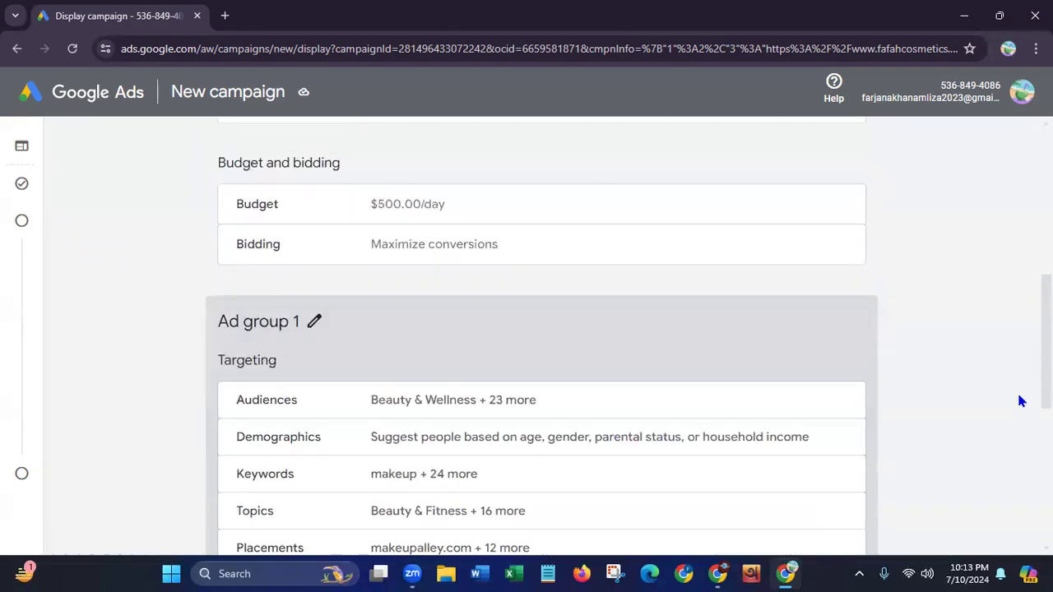
scroll(1010, 483, "down", 1)
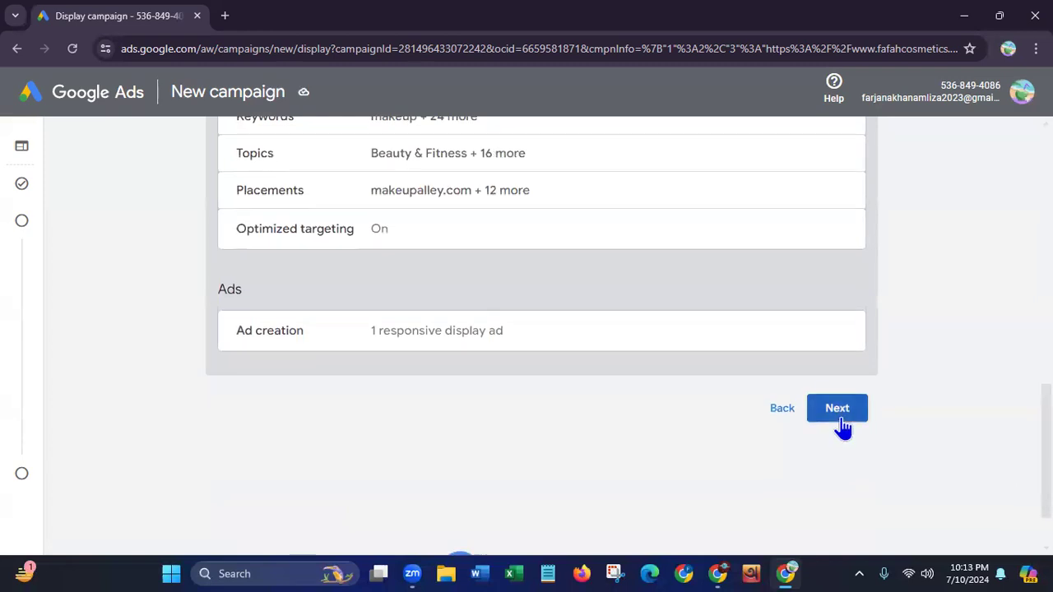
scroll(567, 204, "up", 9)
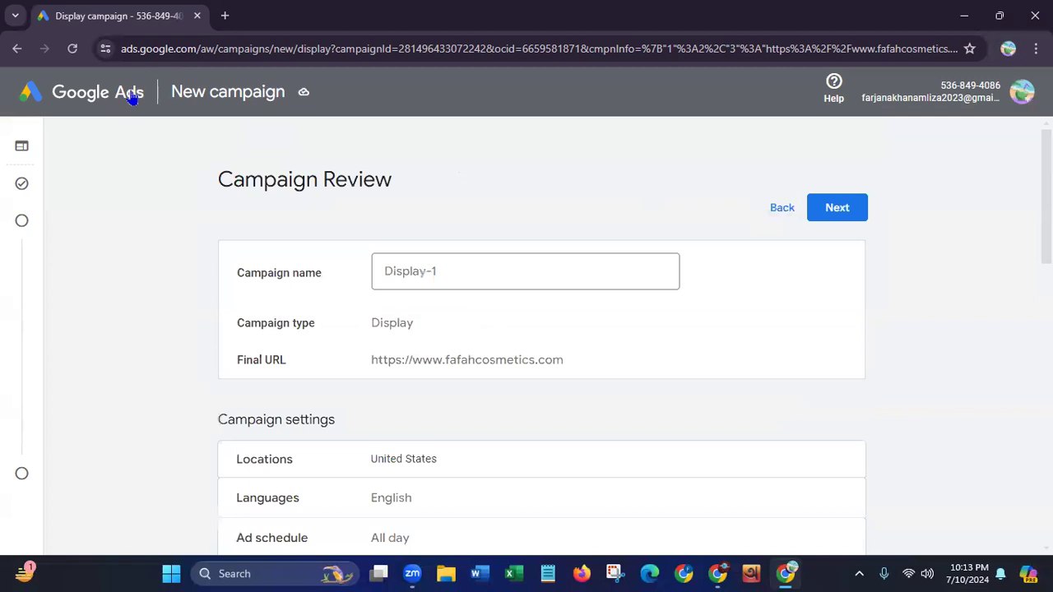
Open ads.google.com in a new browser tab and sign in to the Google Ads account
left_click(225, 17)
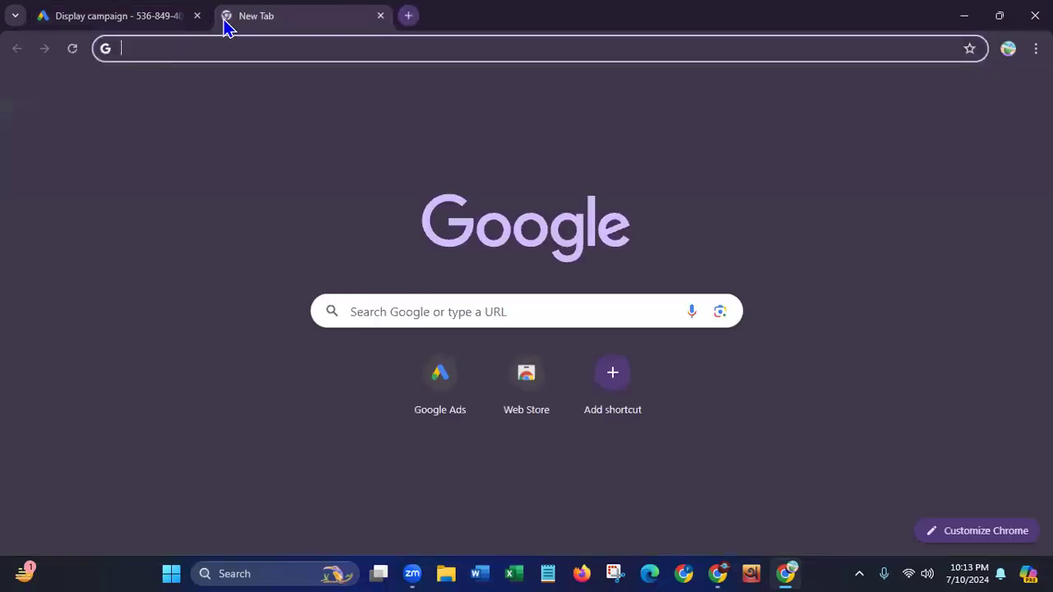
type("ads.google.com")
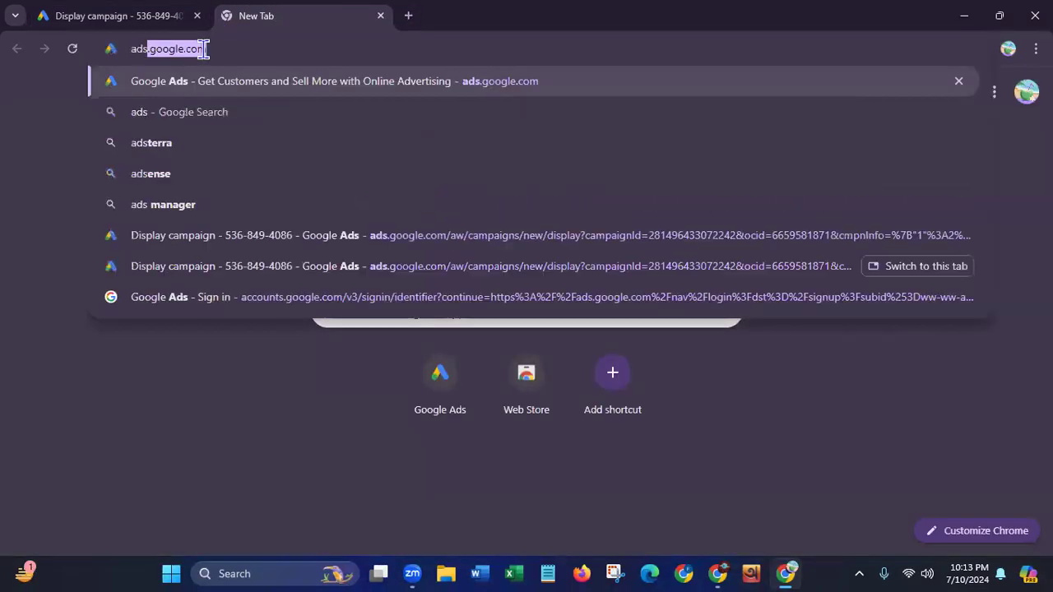
key("Return")
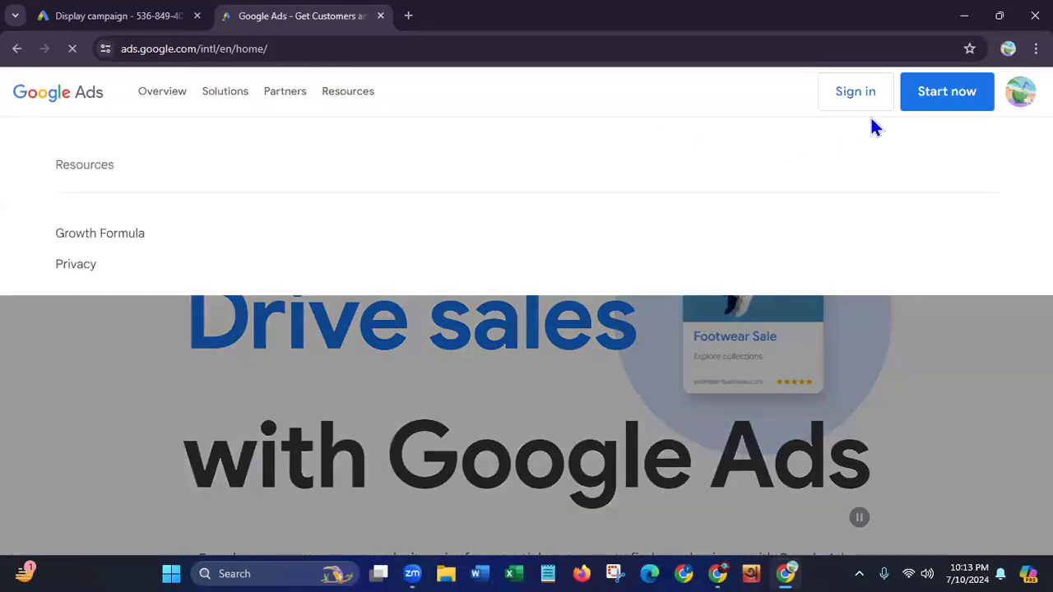
left_click(865, 107)
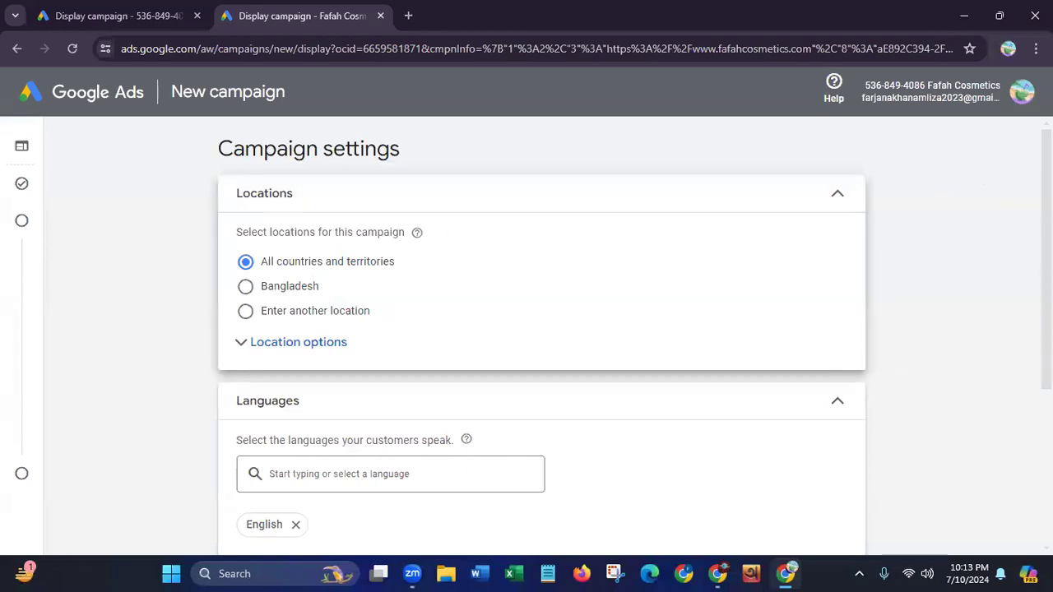
Look over the new campaign's location and language settings, and leave the page for the Google Ads home page without saving
scroll(541, 329, "down", 3)
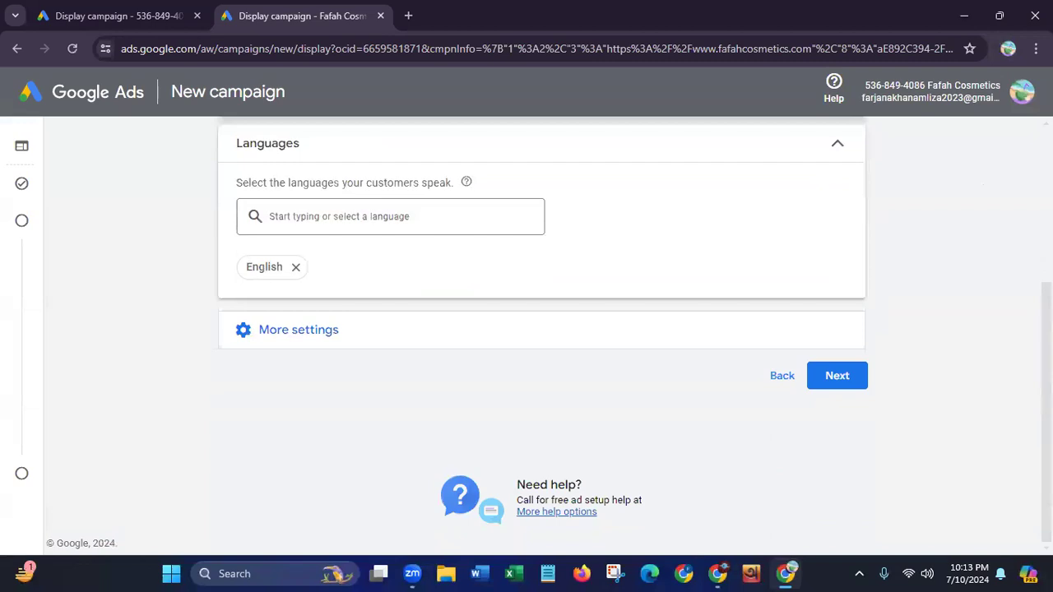
scroll(1020, 145, "up", 3)
mouse_move(23, 264)
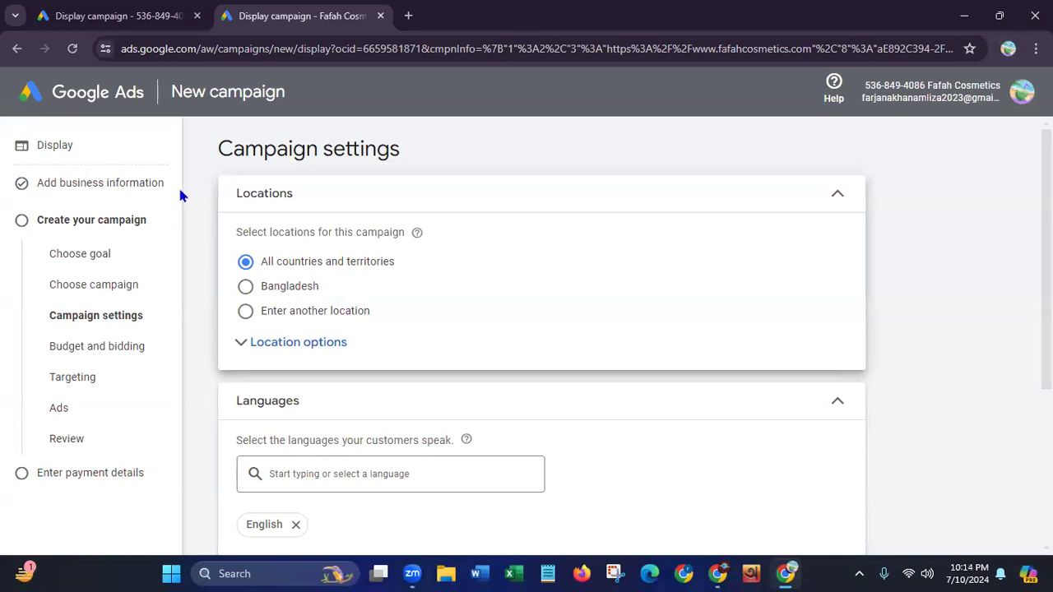
left_click(15, 49)
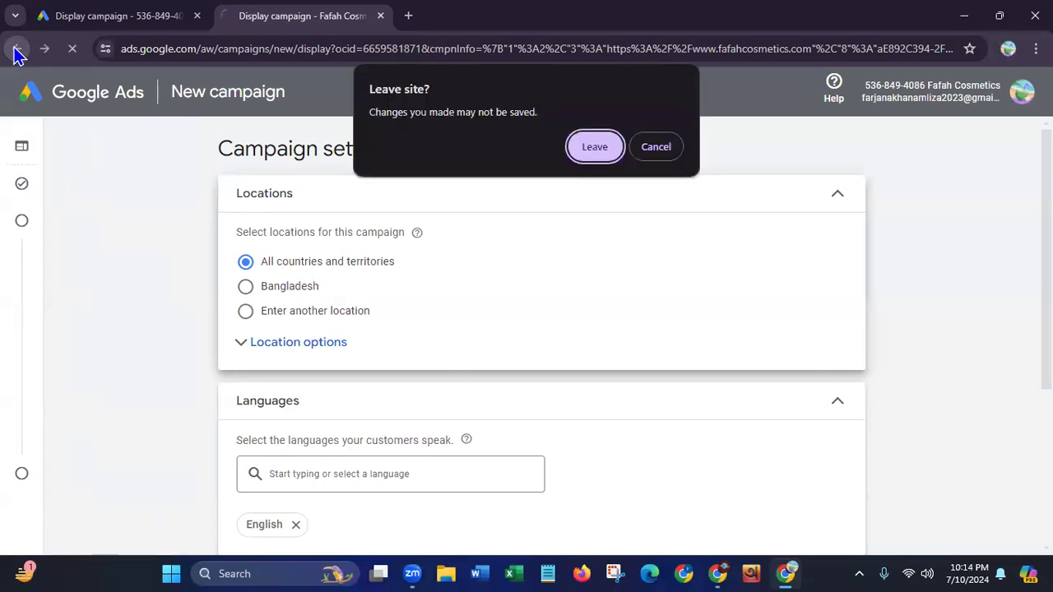
left_click(586, 144)
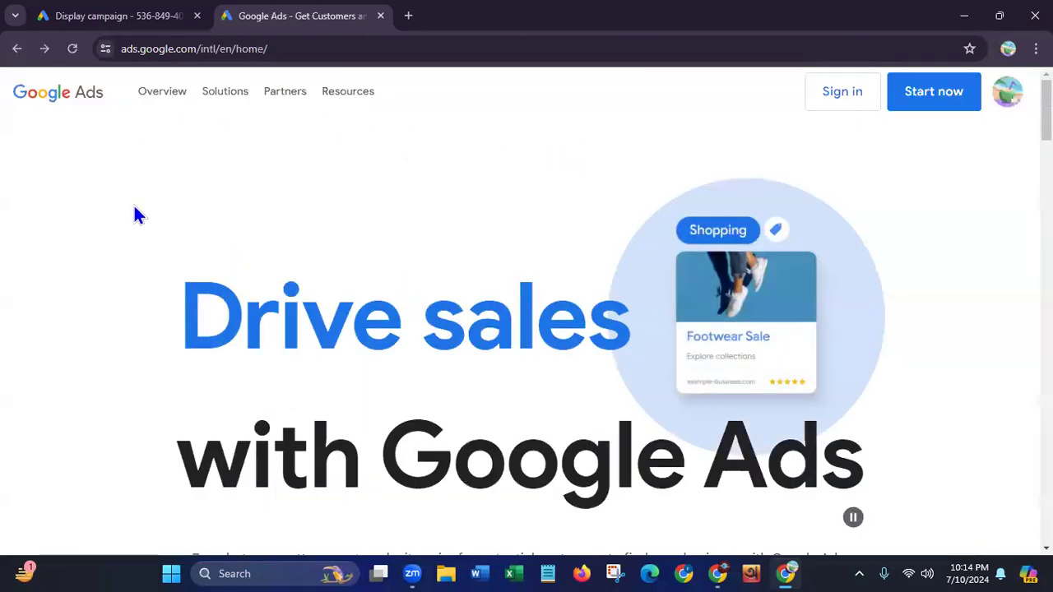
Minimize the browser window and refresh the Windows desktop
left_click(944, 26)
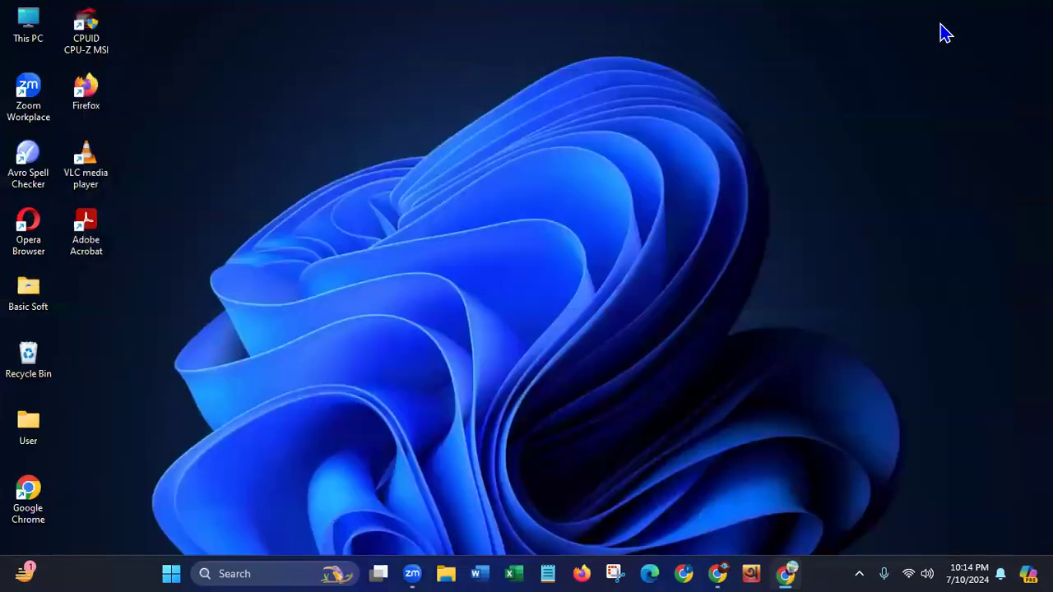
right_click(394, 201)
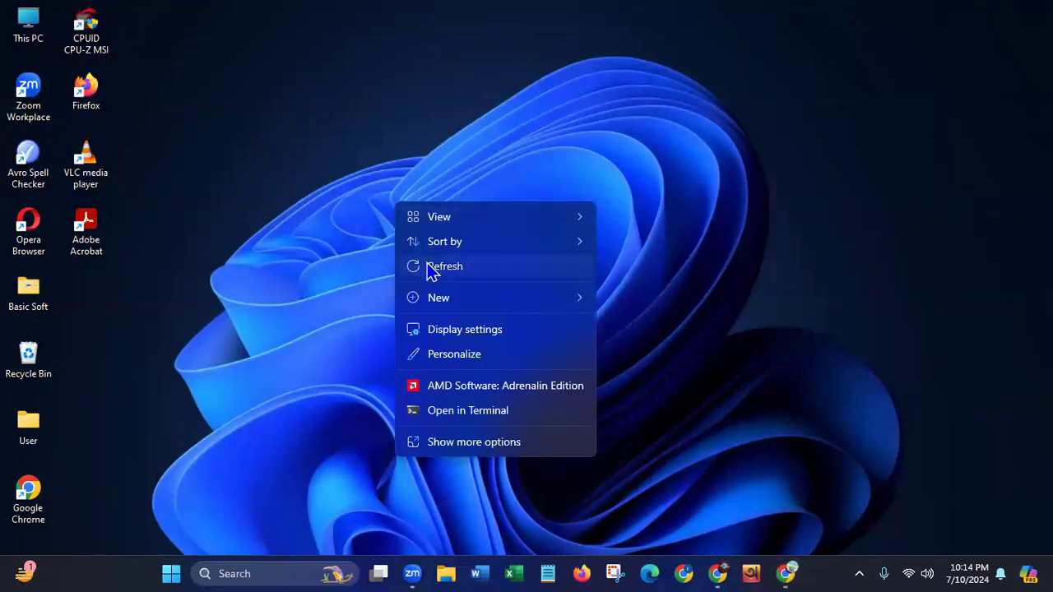
left_click(427, 267)
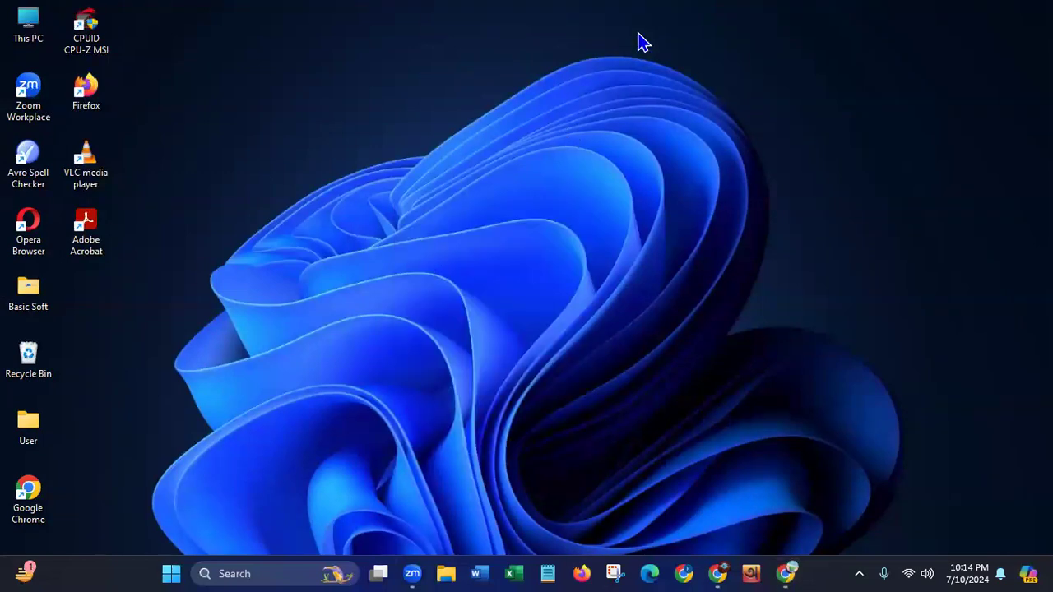